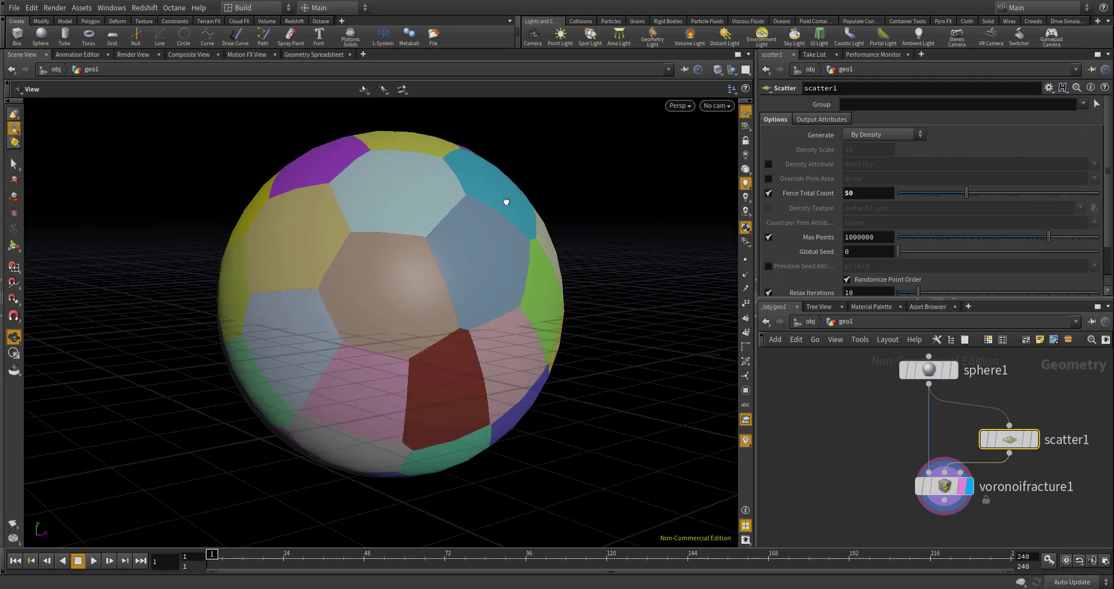
- Examine the coloured Voronoi pieces of the fractured sphere from several angles and distances
left_click_drag(507, 203, 502, 216)
middle_click_drag(495, 219, 505, 246)
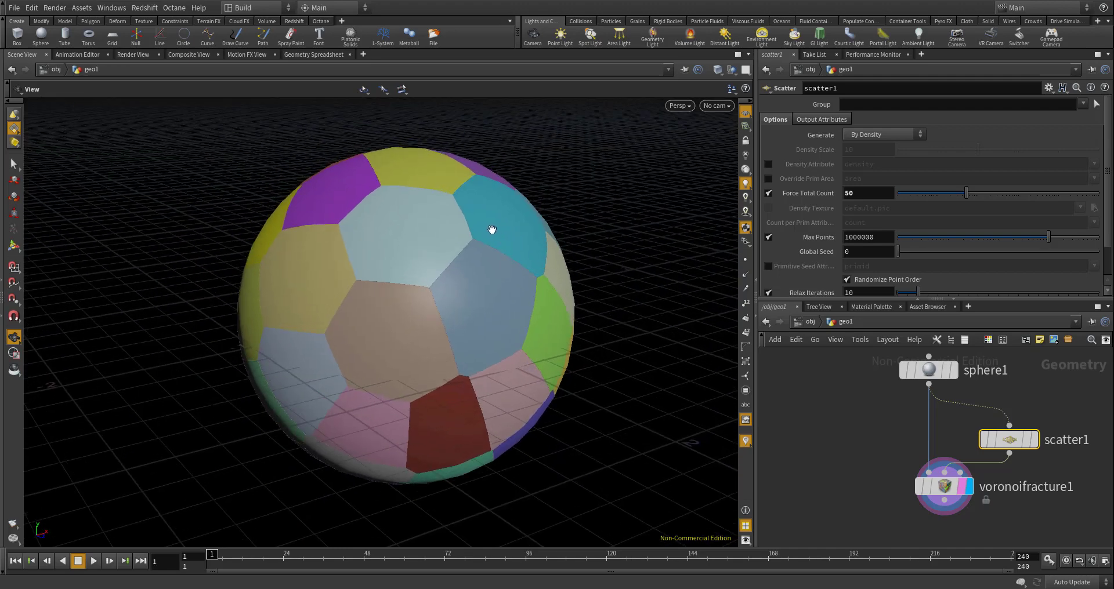
middle_click_drag(473, 219, 482, 255)
scroll(482, 255, "up", 4)
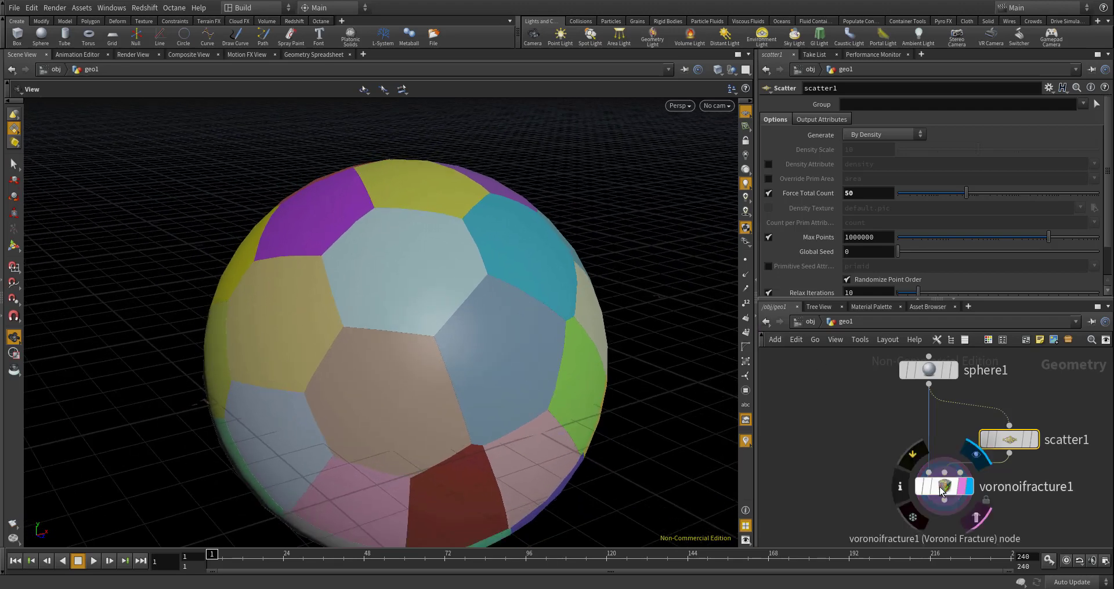
scroll(939, 481, "up", 1)
scroll(890, 419, "down", 2)
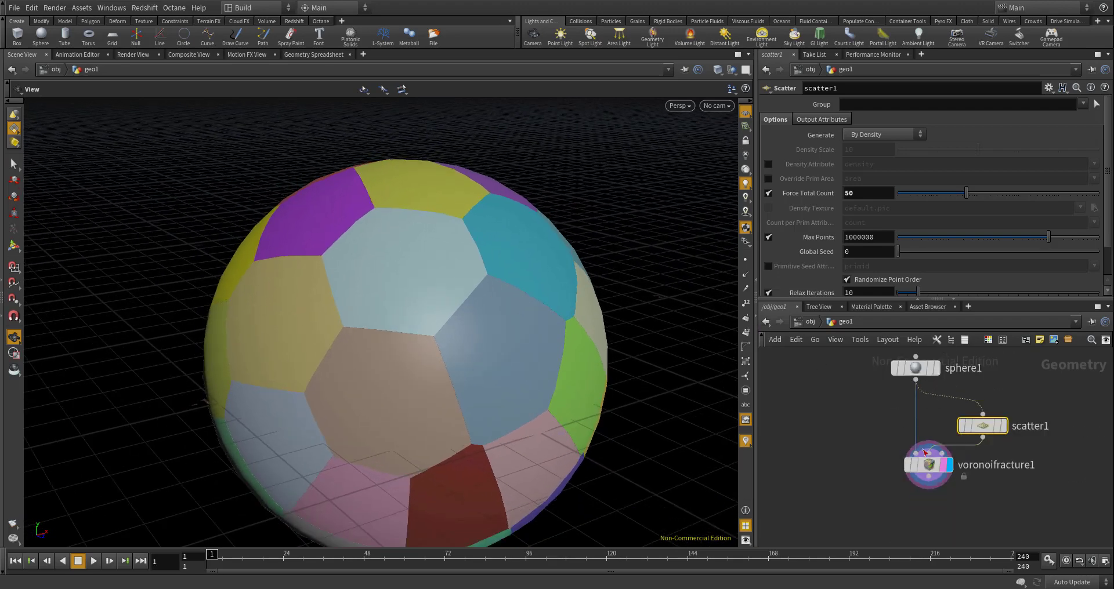
mouse_move(925, 465)
scroll(520, 308, "up", 3)
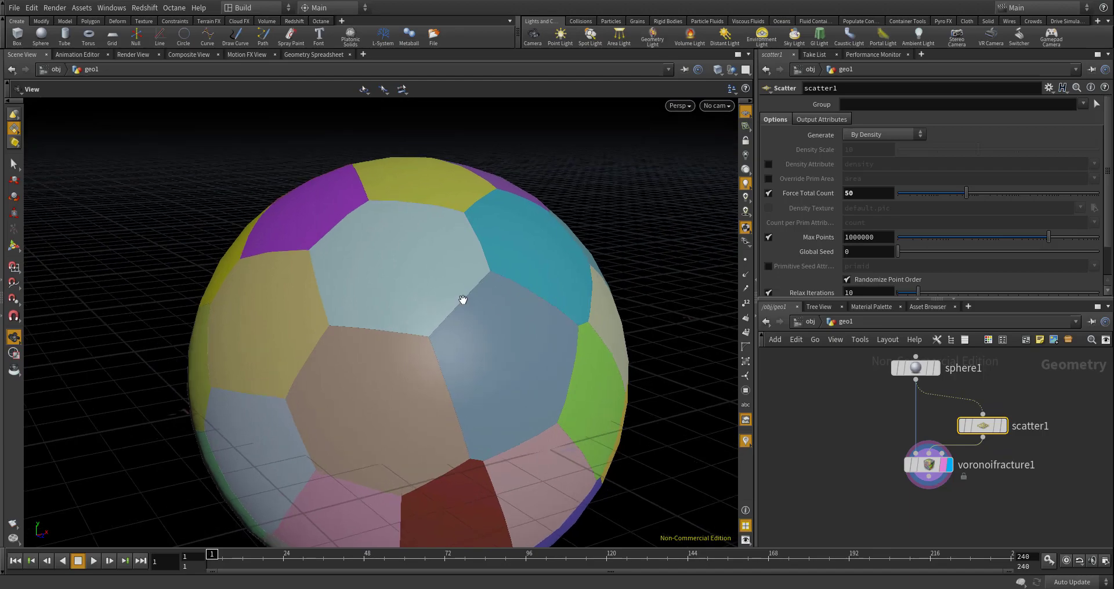
middle_click_drag(465, 330, 509, 301)
scroll(497, 321, "up", 2)
left_click_drag(498, 321, 545, 291)
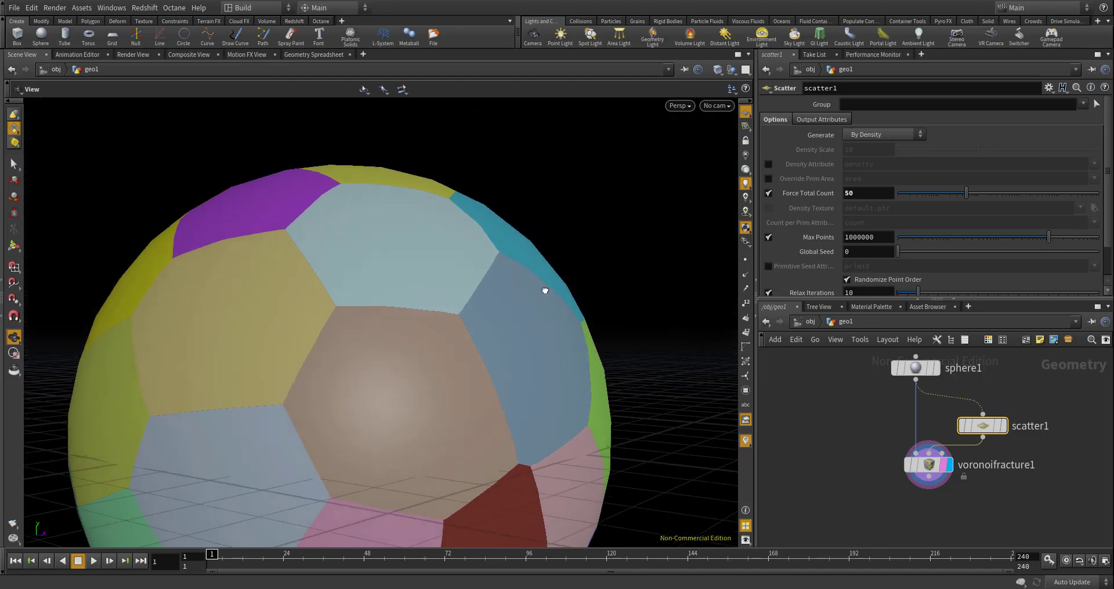
middle_click_drag(544, 291, 552, 276)
scroll(552, 276, "down", 4)
left_click_drag(551, 277, 540, 308)
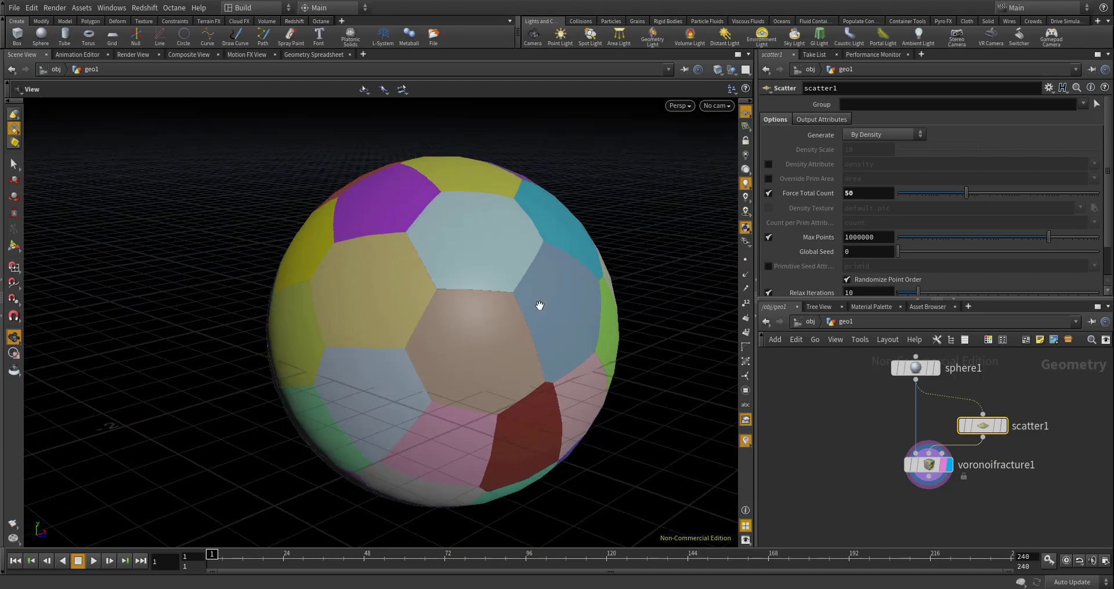
middle_click_drag(539, 308, 508, 301)
scroll(508, 301, "up", 2)
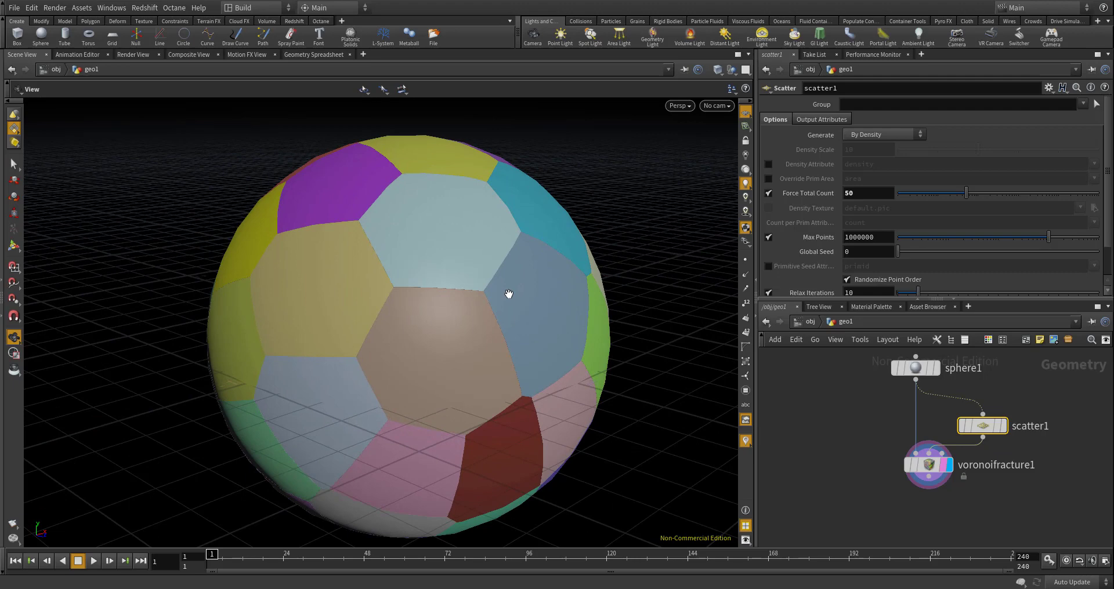
scroll(506, 286, "up", 1)
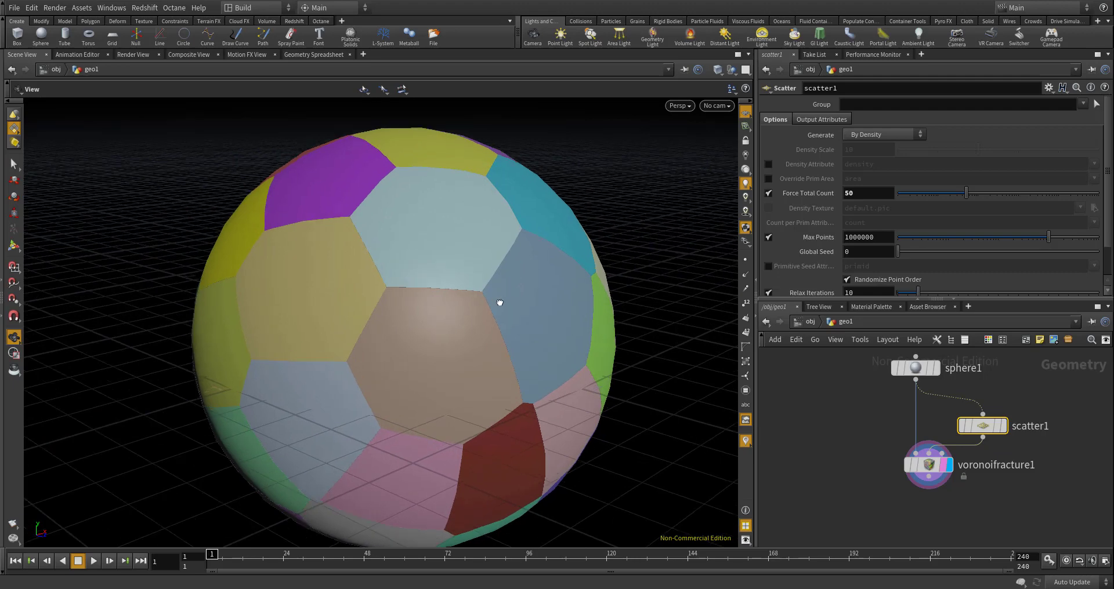
left_click_drag(499, 303, 480, 328)
scroll(499, 293, "up", 1)
scroll(486, 315, "up", 1)
scroll(473, 328, "up", 2)
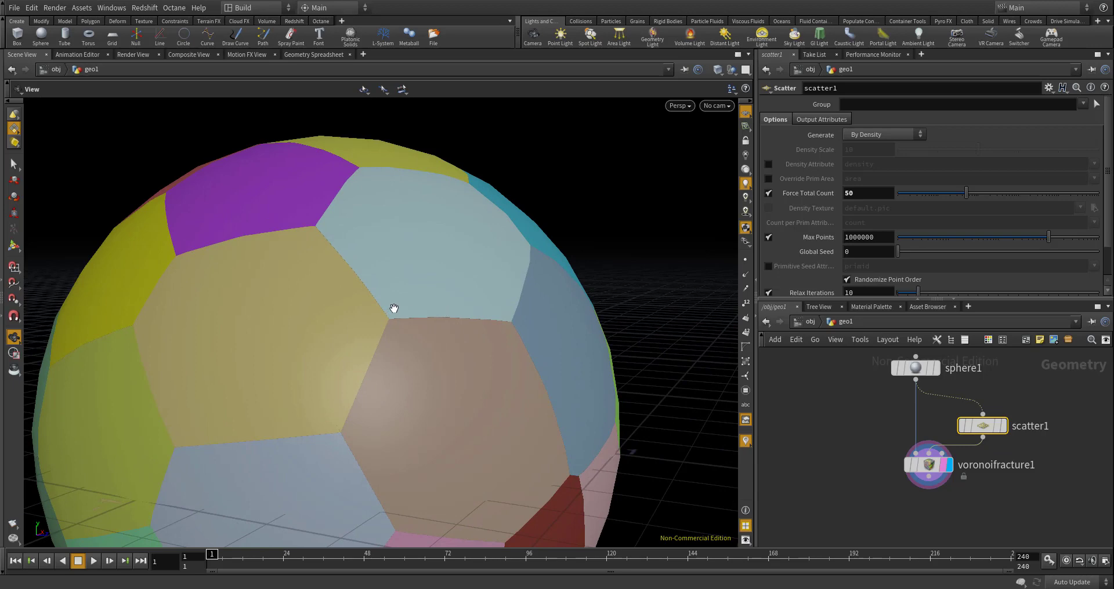
scroll(394, 308, "down", 2)
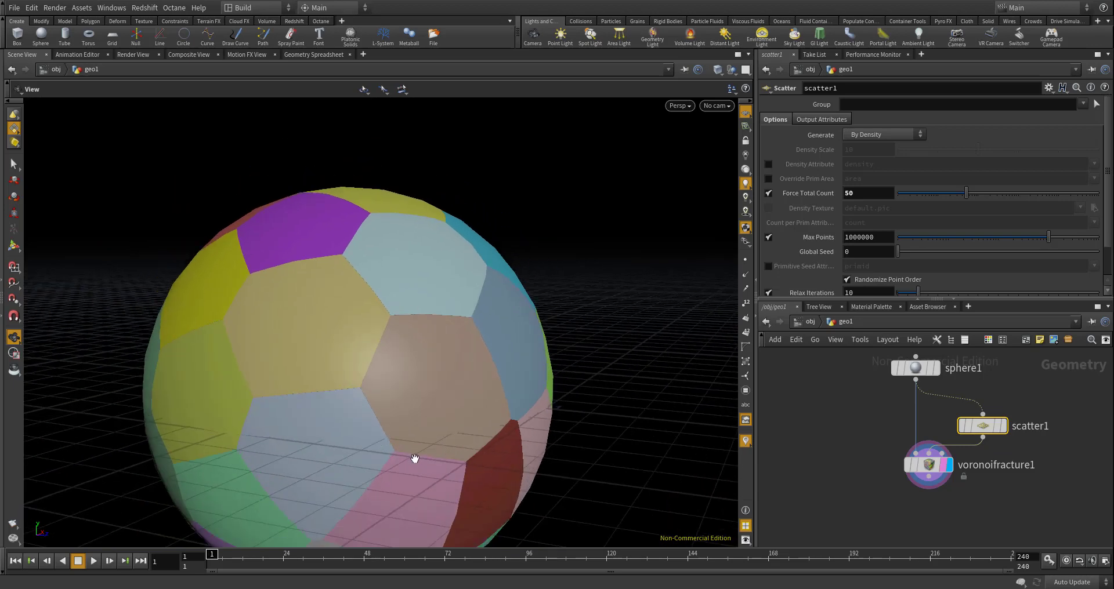
left_click_drag(413, 458, 440, 457)
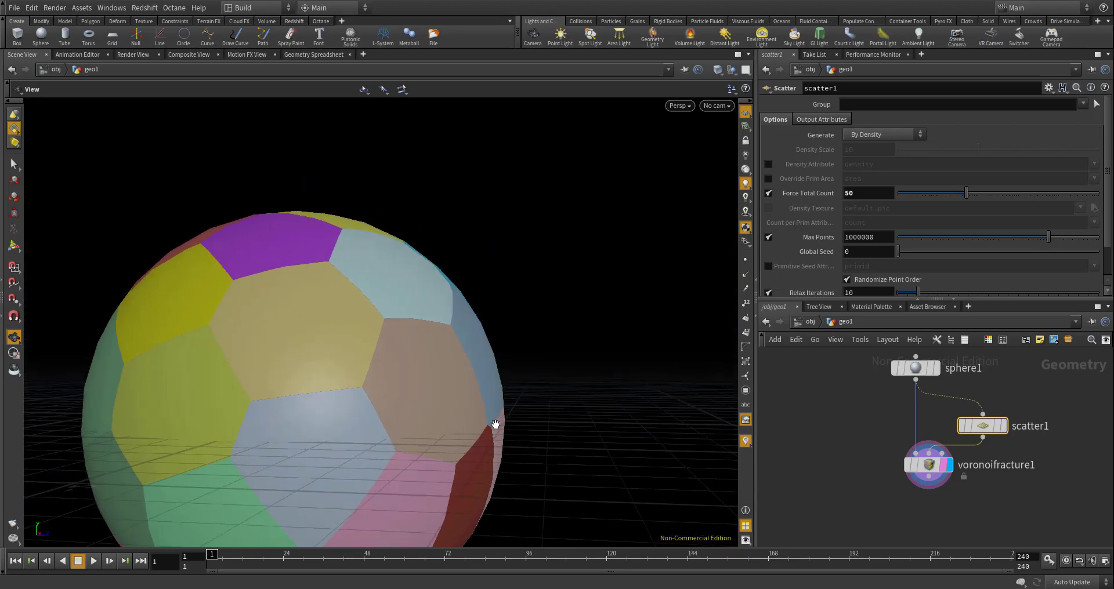
left_click_drag(451, 418, 380, 344)
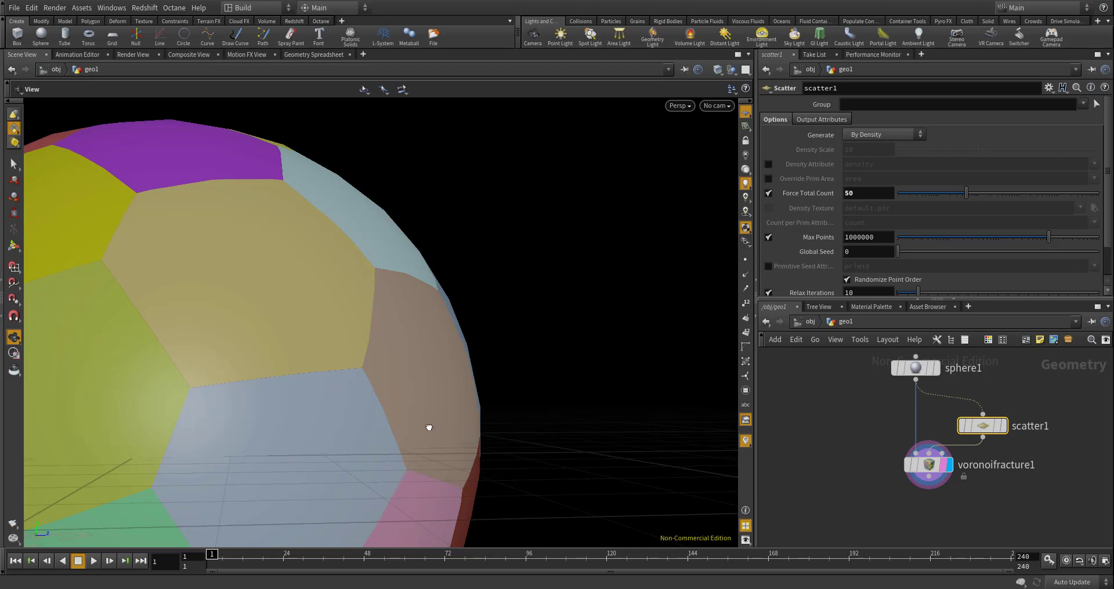
left_click_drag(430, 428, 336, 333)
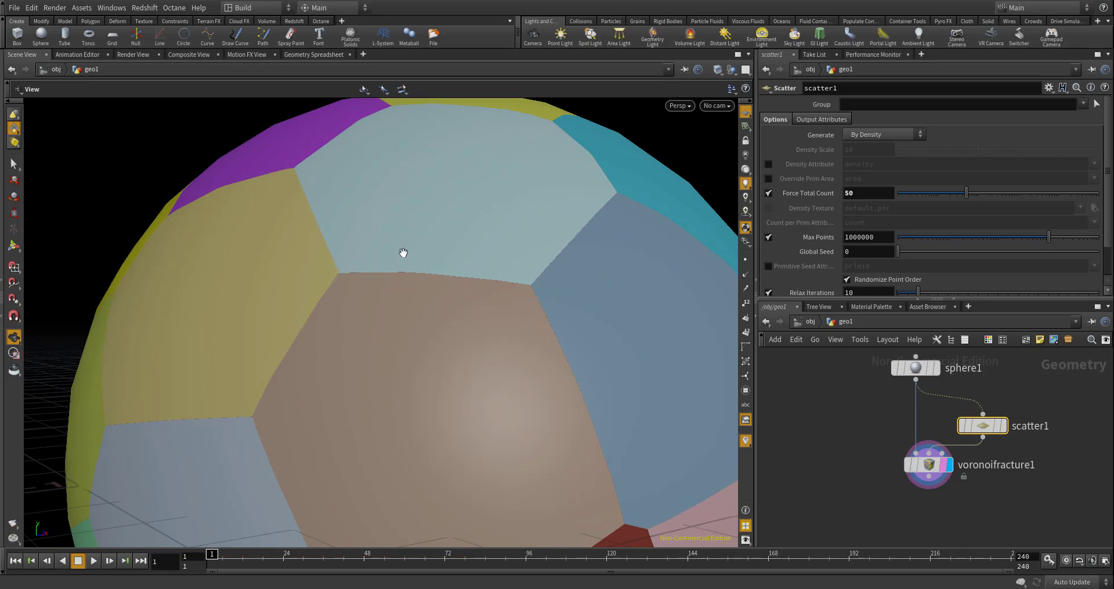
scroll(366, 256, "down", 6)
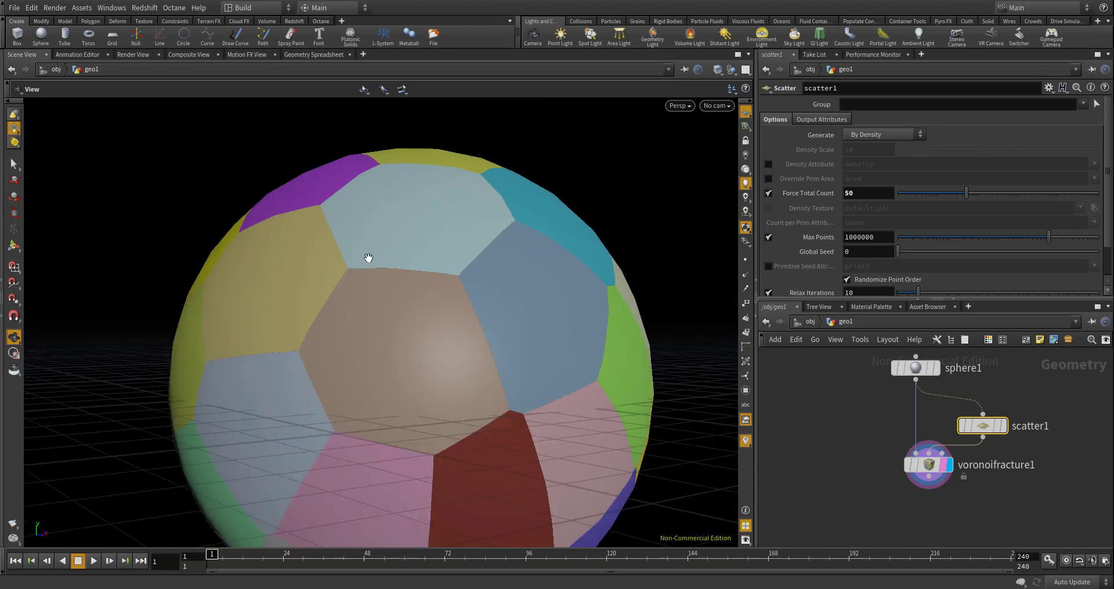
middle_click_drag(405, 301, 495, 318)
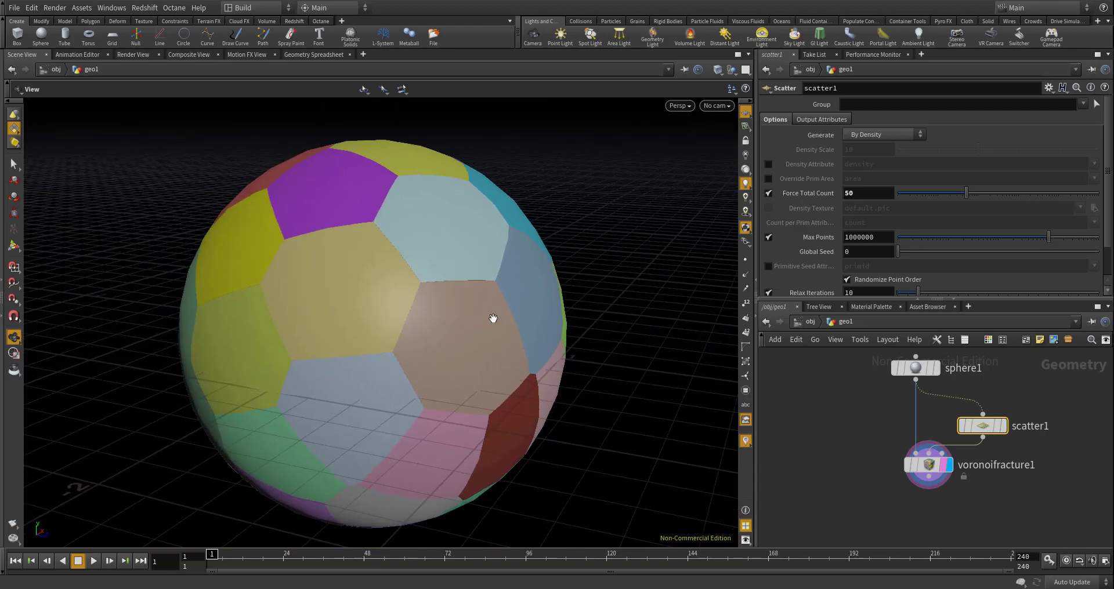
mouse_move(468, 319)
left_mouse_down()
mouse_move(497, 311)
mouse_move(485, 331)
mouse_move(464, 309)
left_mouse_up()
middle_click_drag(465, 309, 513, 312)
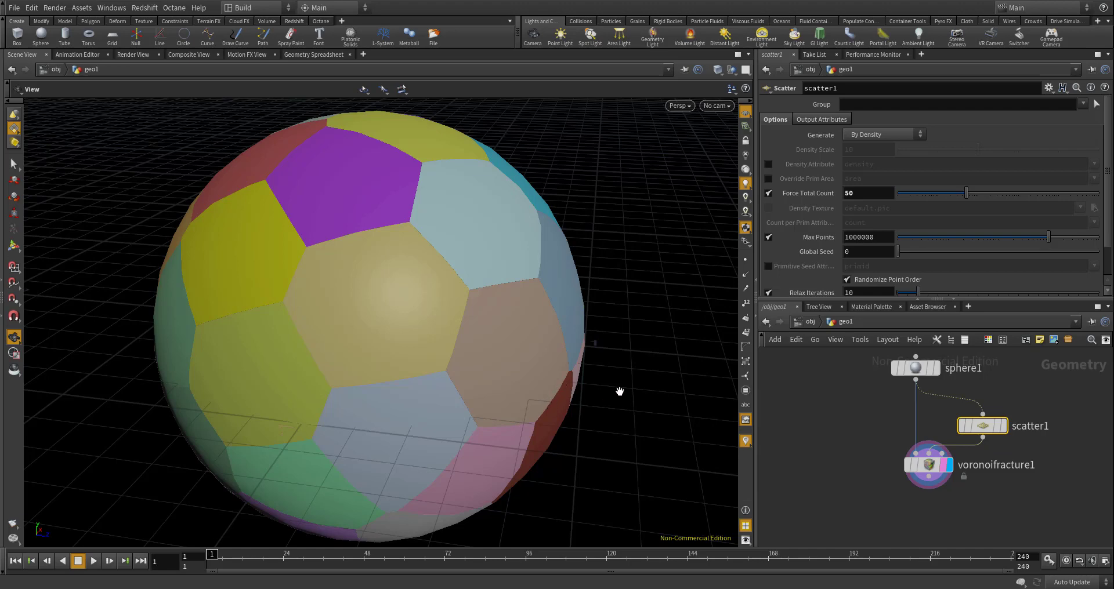
- Go up to the object level and delete the existing geo1 object with its fracture network
scroll(883, 385, "down", 3)
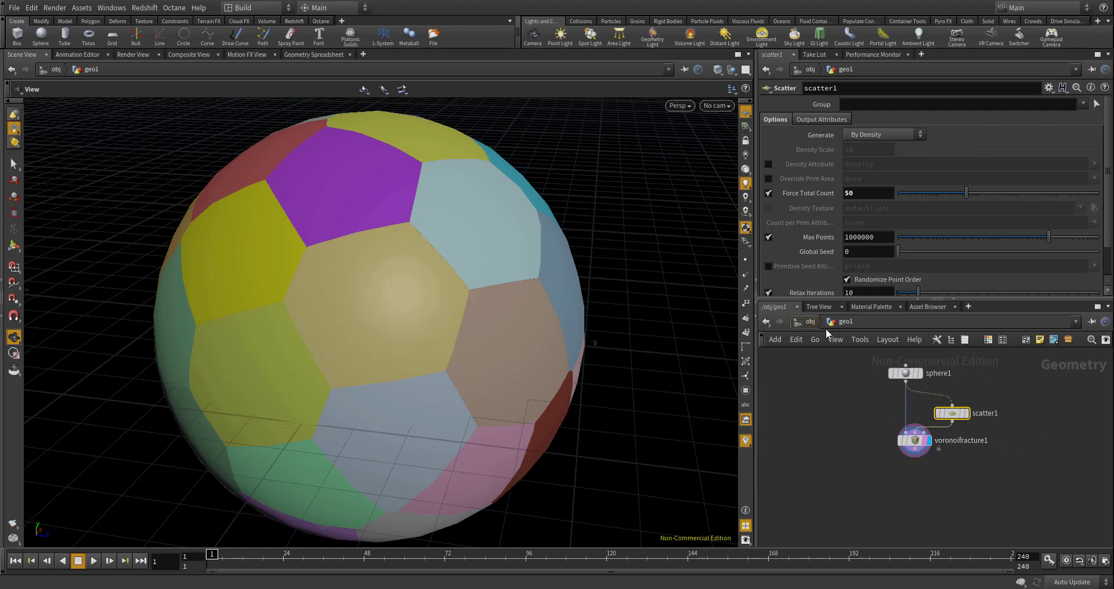
left_click(810, 321)
key("Delete")
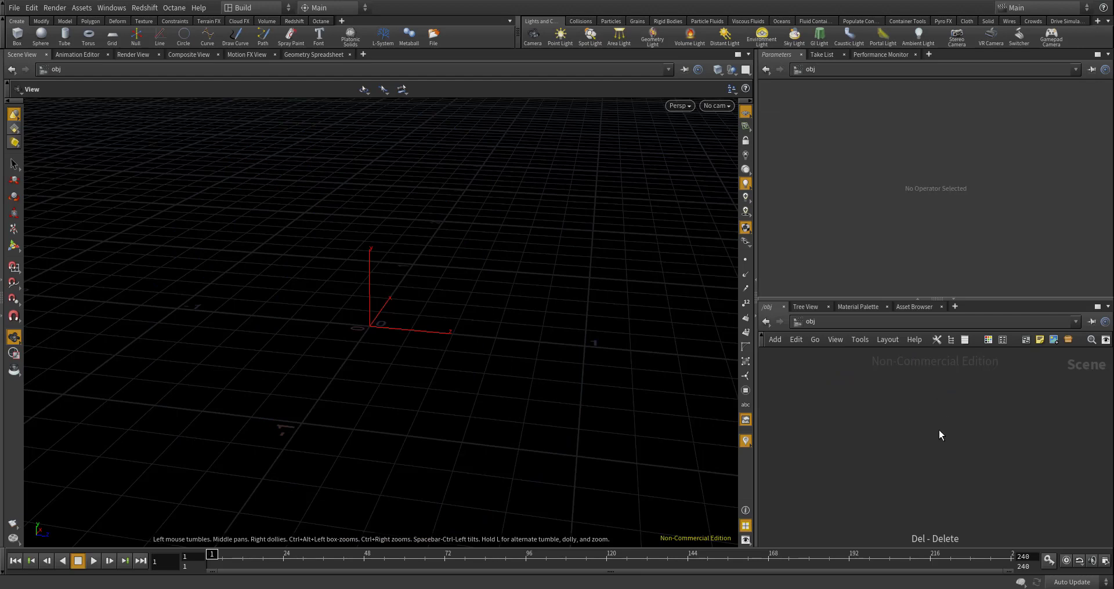
- Create a new Geometry object in the scene, go inside it and delete its default contents
key("Tab")
type("geomet")
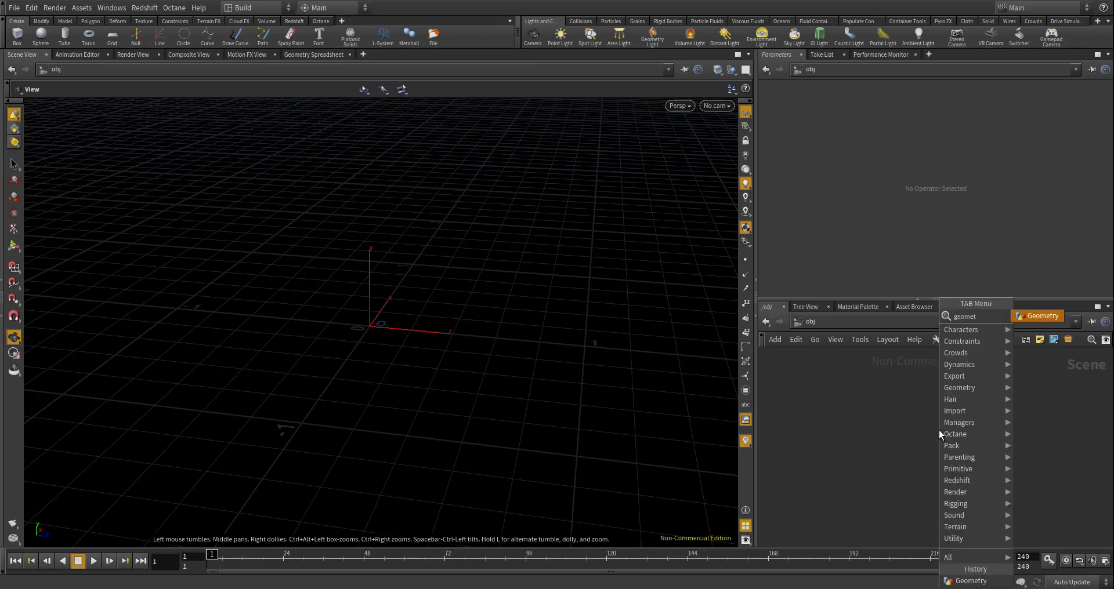
key("Return")
left_click(875, 418)
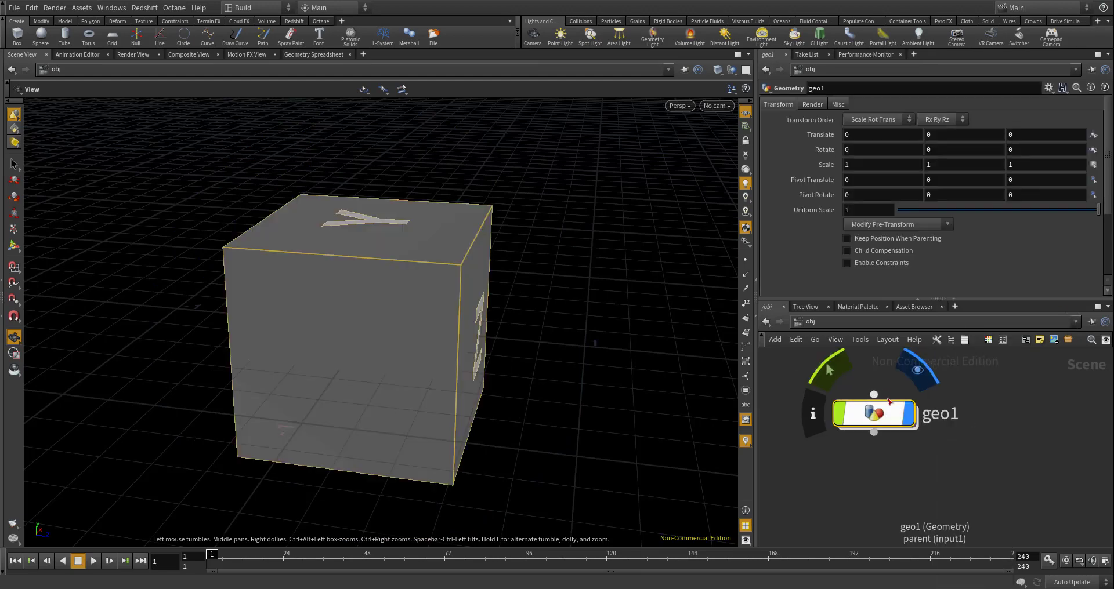
double_click(880, 413)
key("Delete")
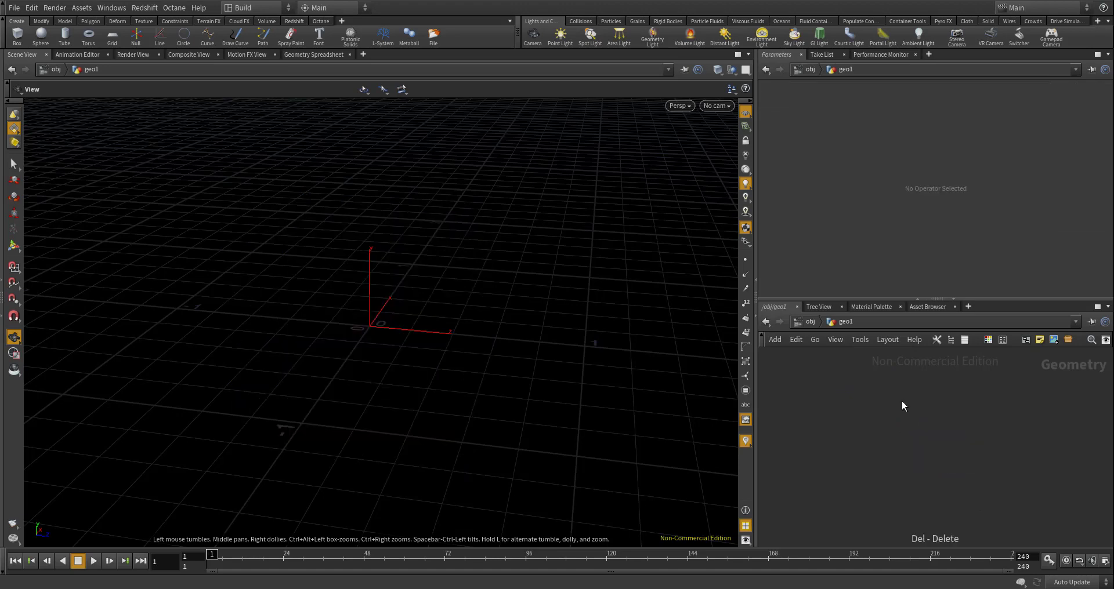
- Add a Sphere node to the empty geo1 network
key("Tab")
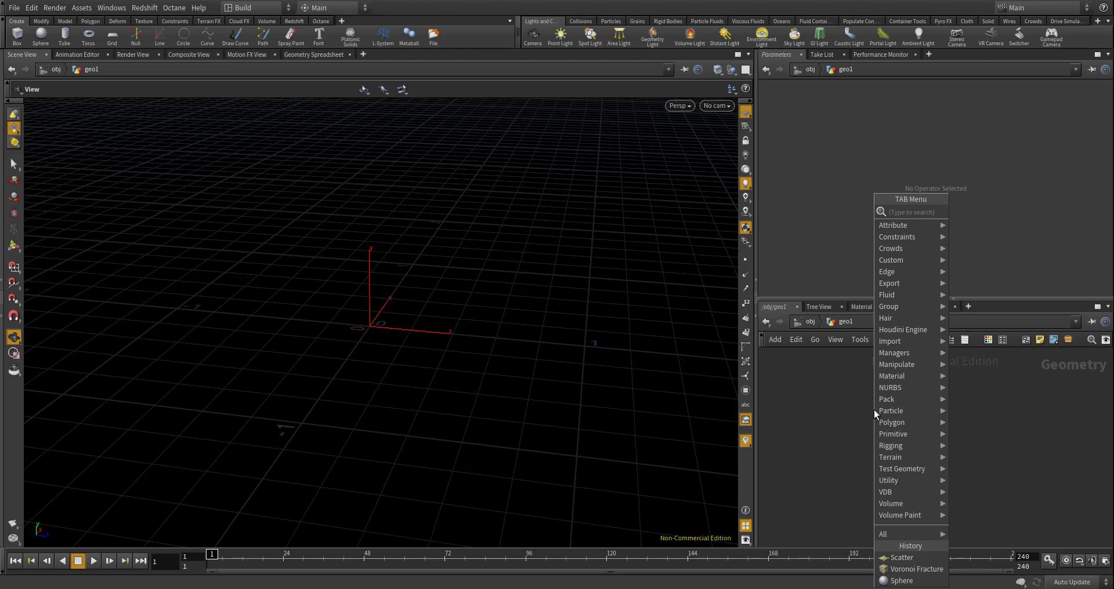
left_click(868, 412)
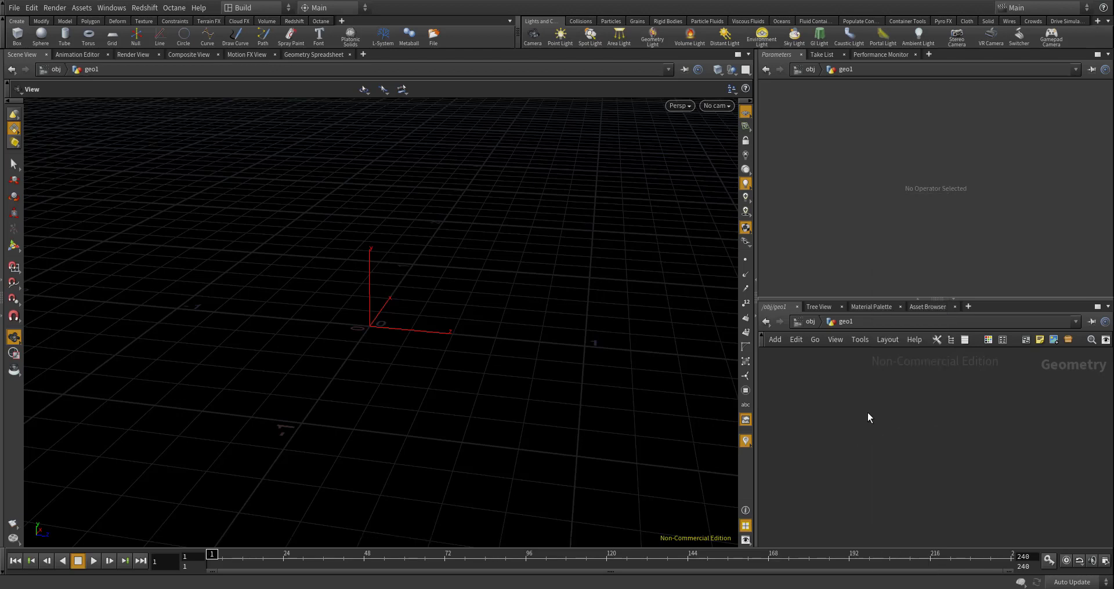
key("Tab")
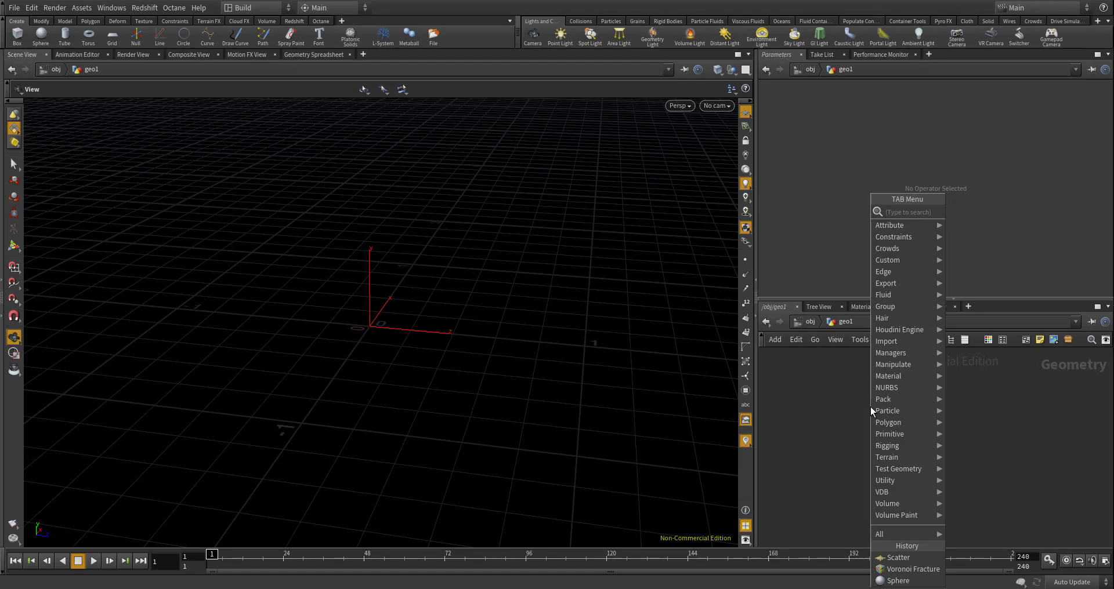
type("spher")
key("Return")
left_click(870, 406)
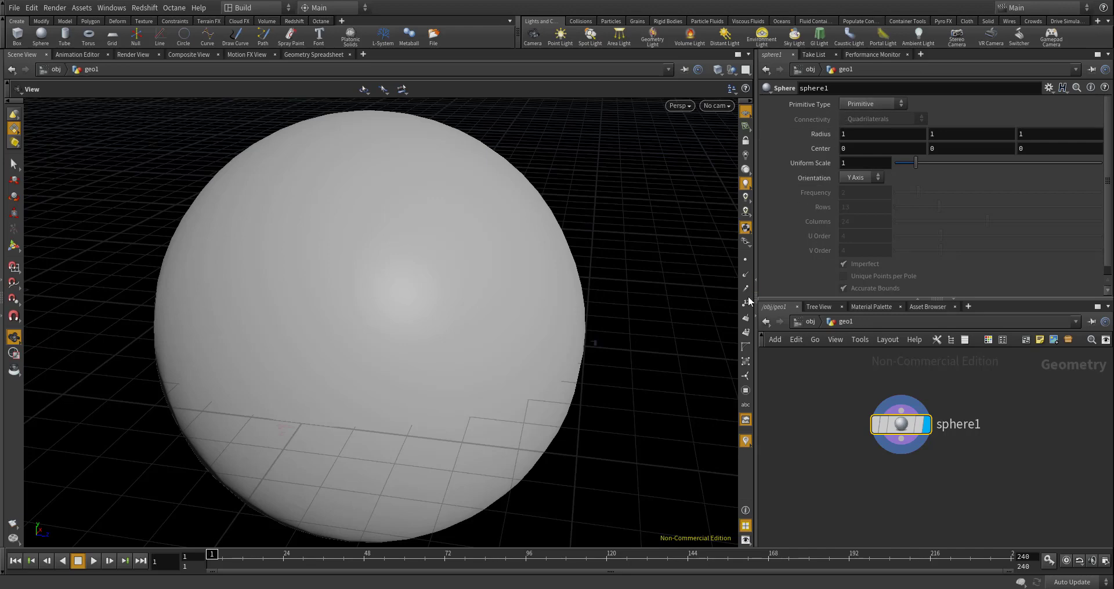
- Add a Scatter node below sphere1, fed by the sphere, and display its output
scroll(851, 449, "down", 3)
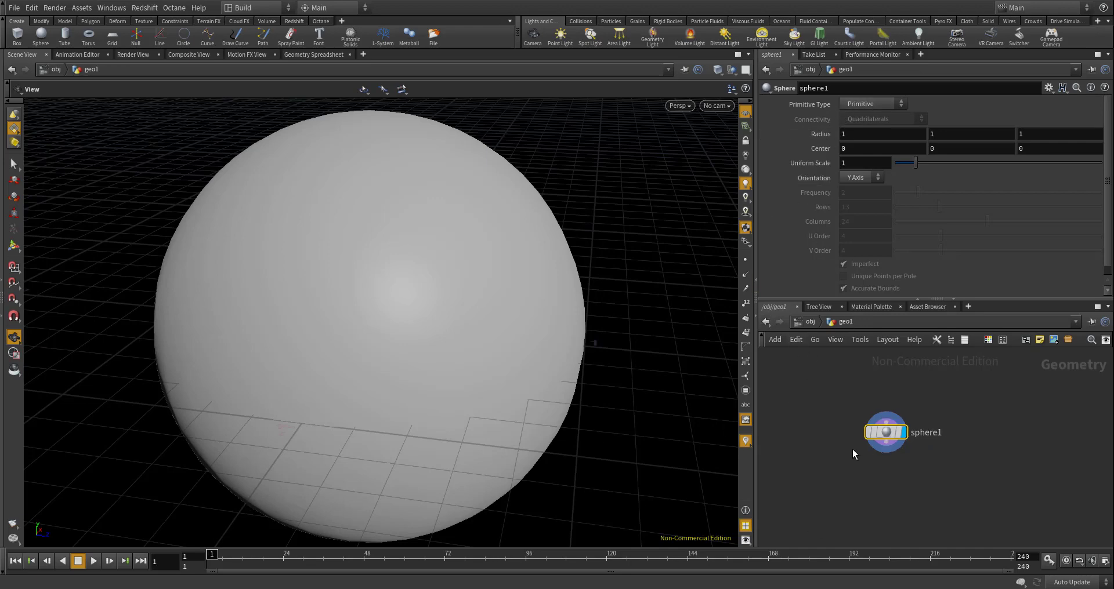
key("Tab")
type("scat")
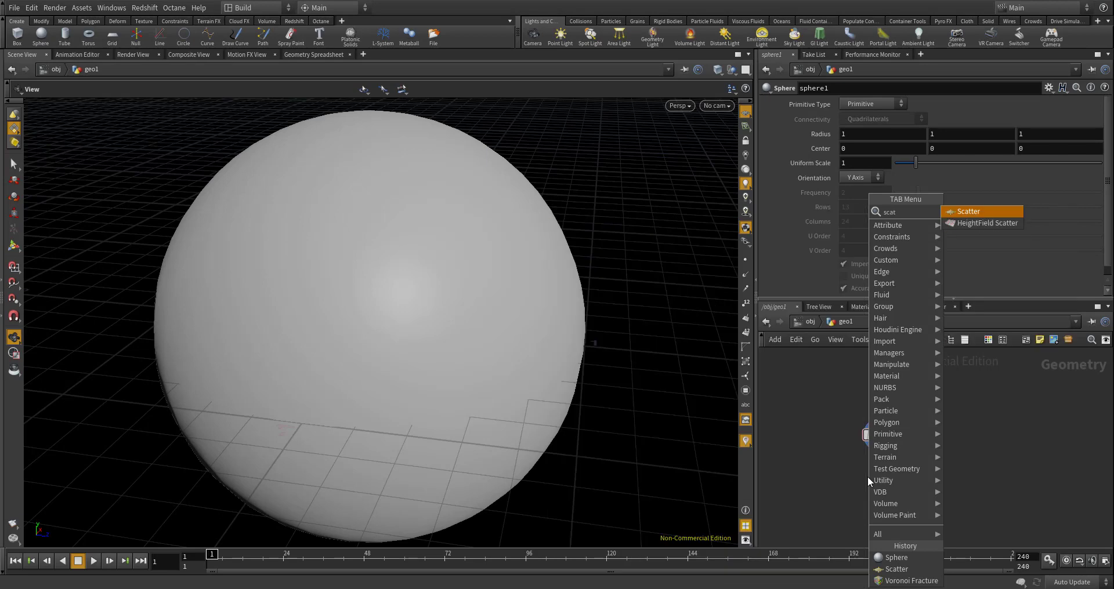
key("Return")
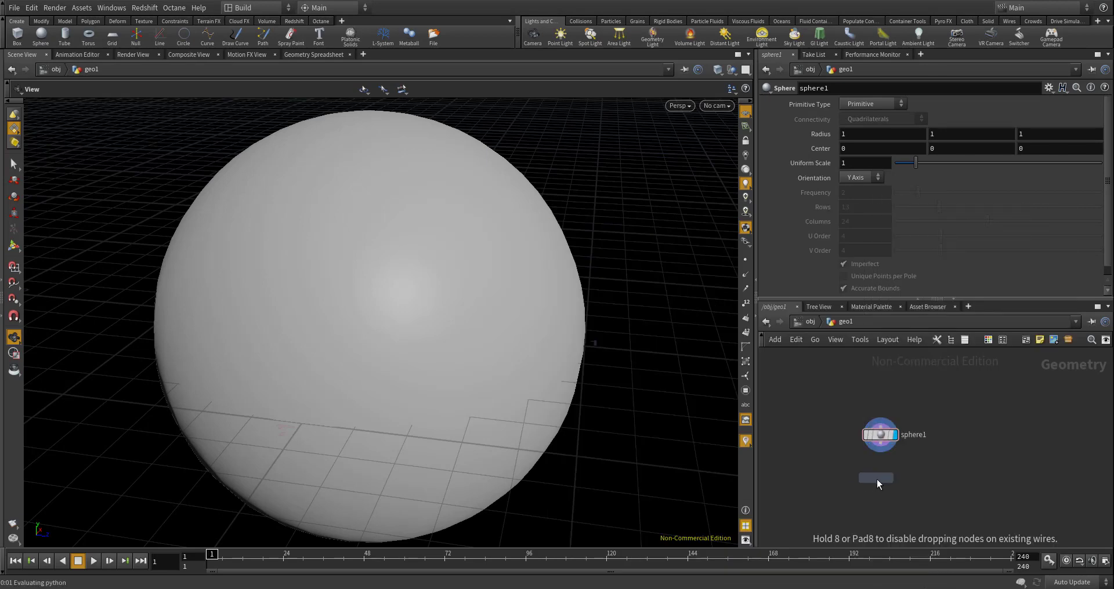
left_click(876, 479)
scroll(879, 452, "up", 2)
left_click(922, 501)
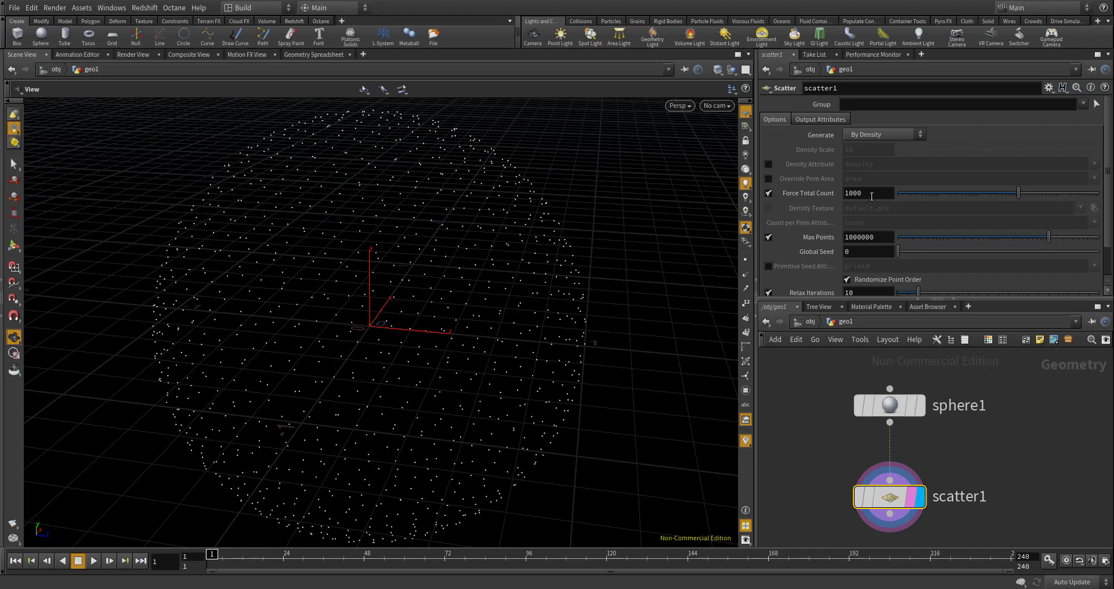
- Set the Scatter node's Force Total Count to 4 and its Global Seed to 6.29
double_click(854, 193)
type("4")
key("Return")
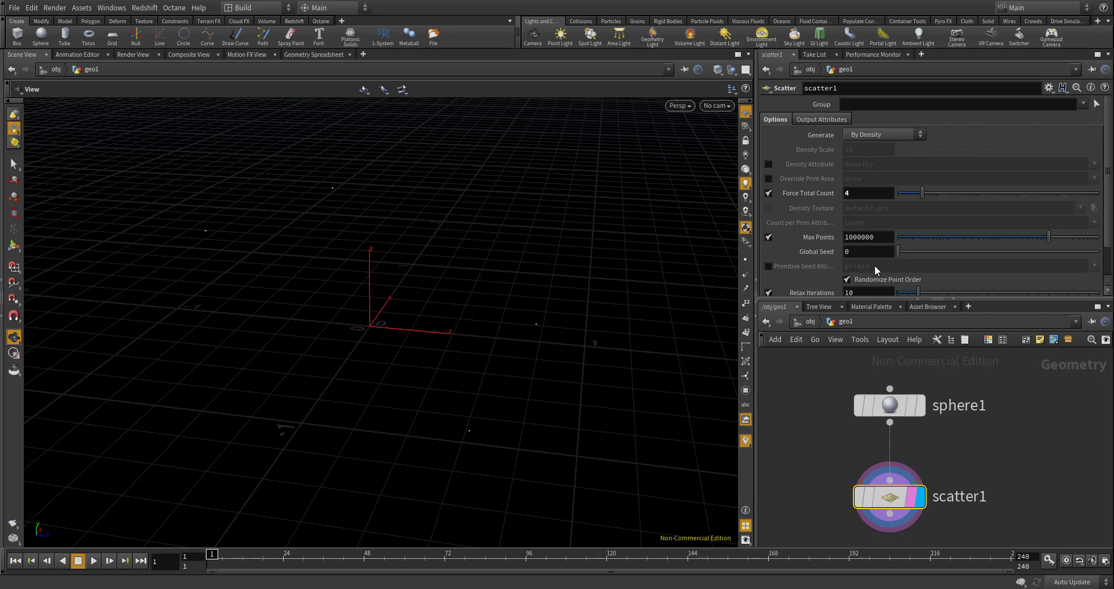
mouse_move(819, 239)
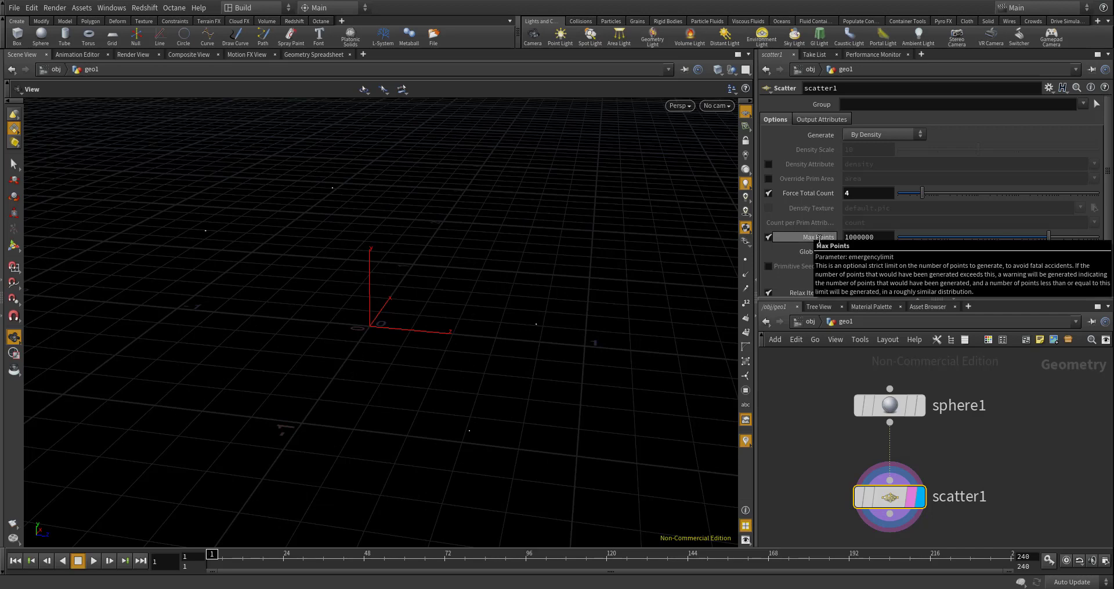
type("6.29")
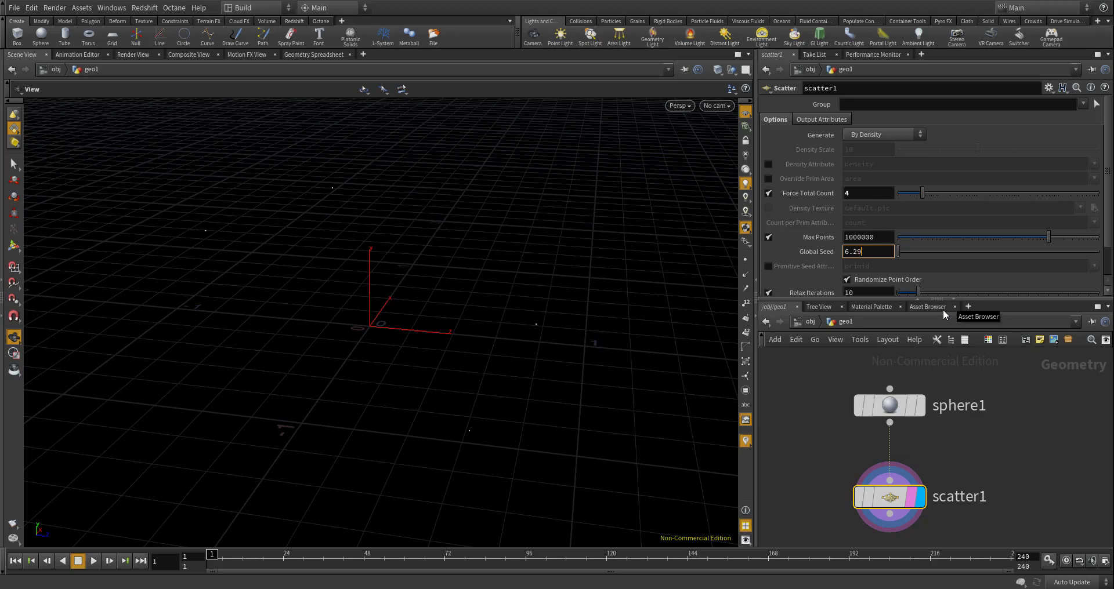
key("Return")
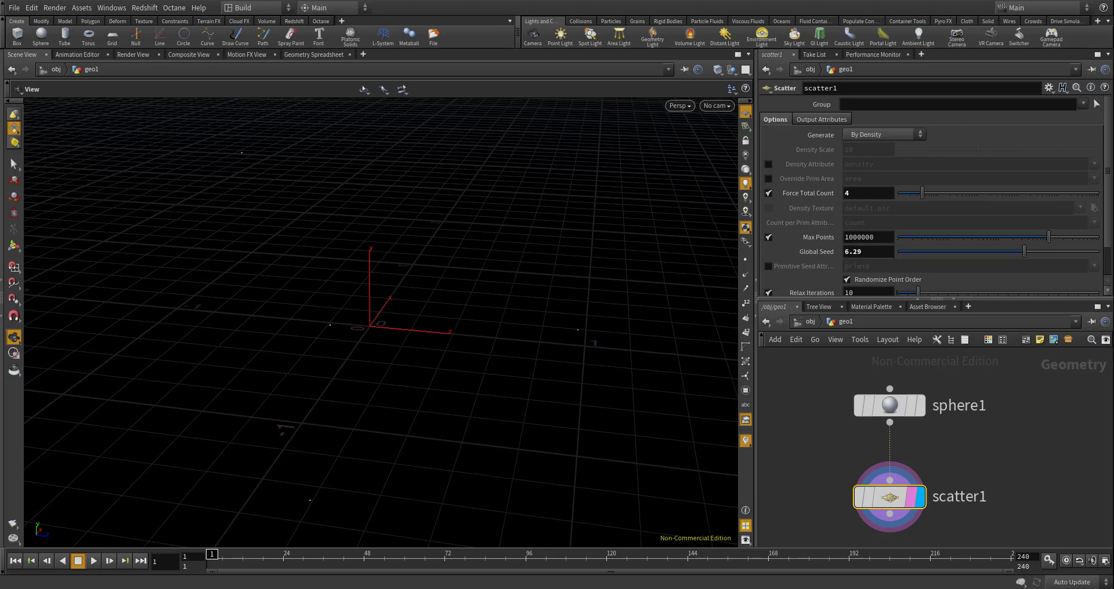
- Add a Metaball node beside scatter1 in the geo1 network
scroll(847, 437, "down", 3)
key("Tab")
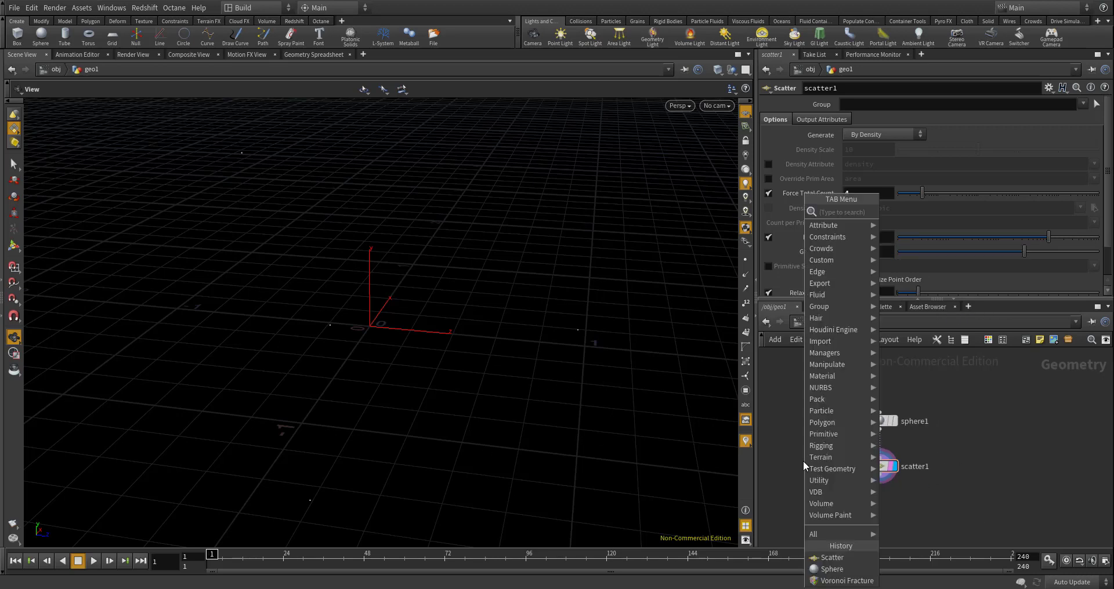
type("metaball")
key("Return")
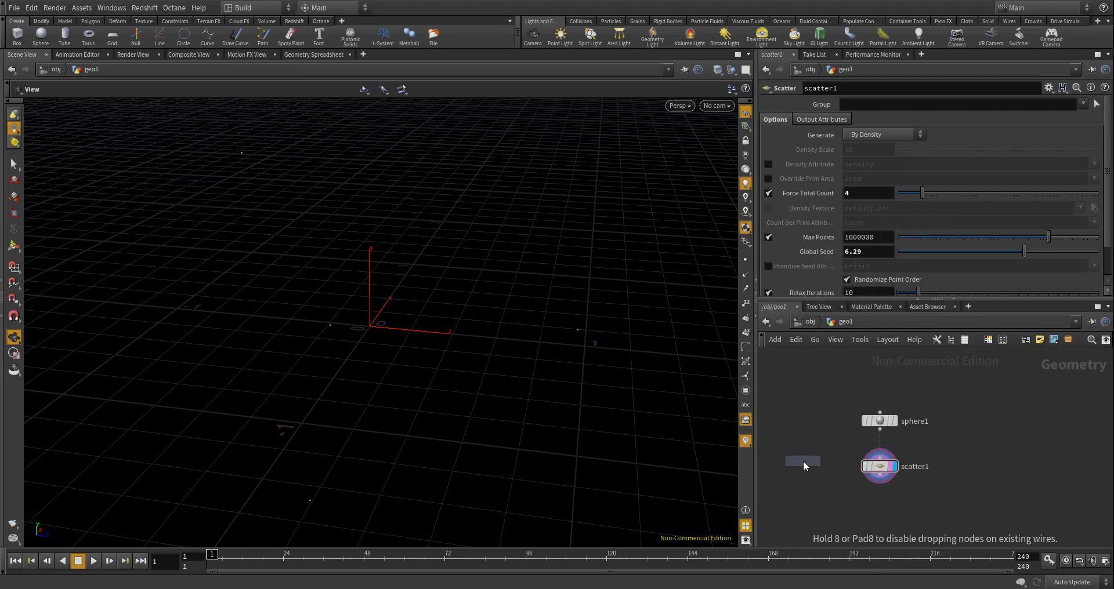
left_click(804, 462)
scroll(830, 485, "up", 5)
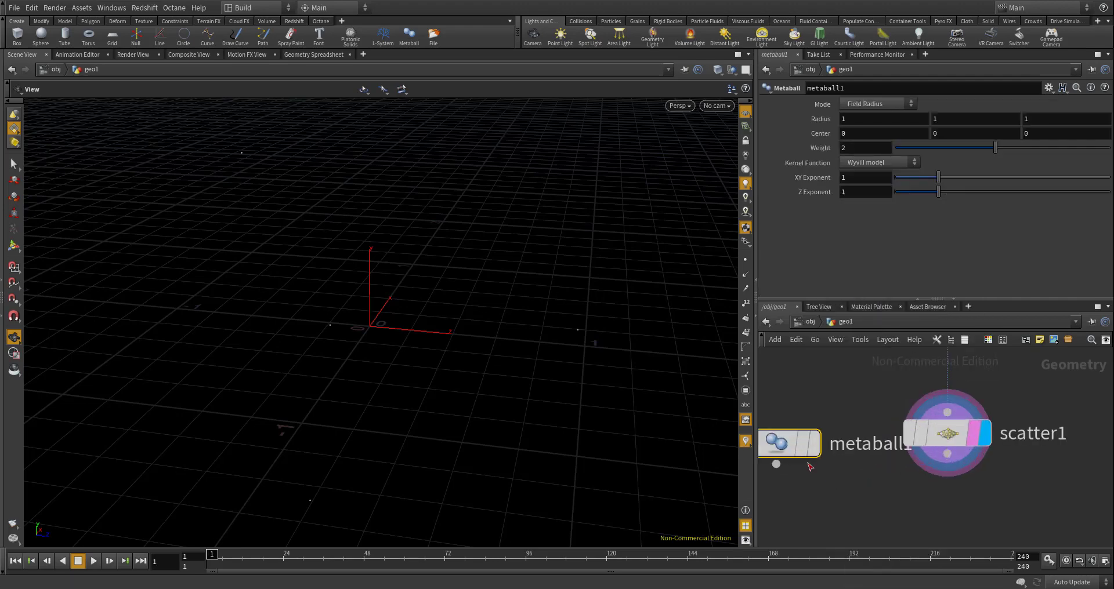
- Add a Copy Stamp node with the metaball as the geometry to copy and scatter1 as the template points, and display its output
key("Tab")
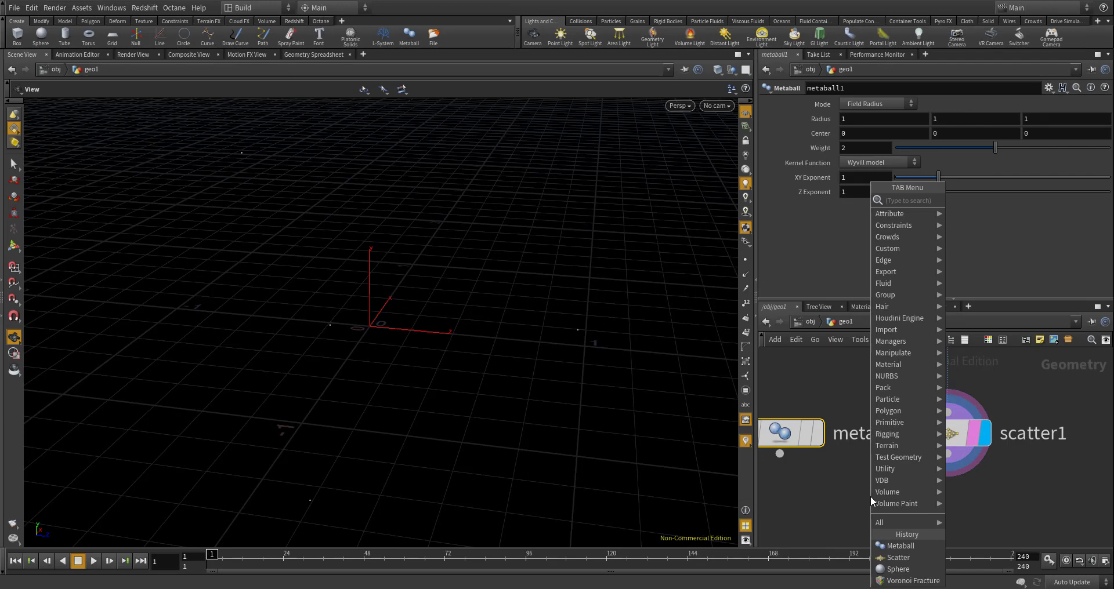
type("copy stamp")
key("Return")
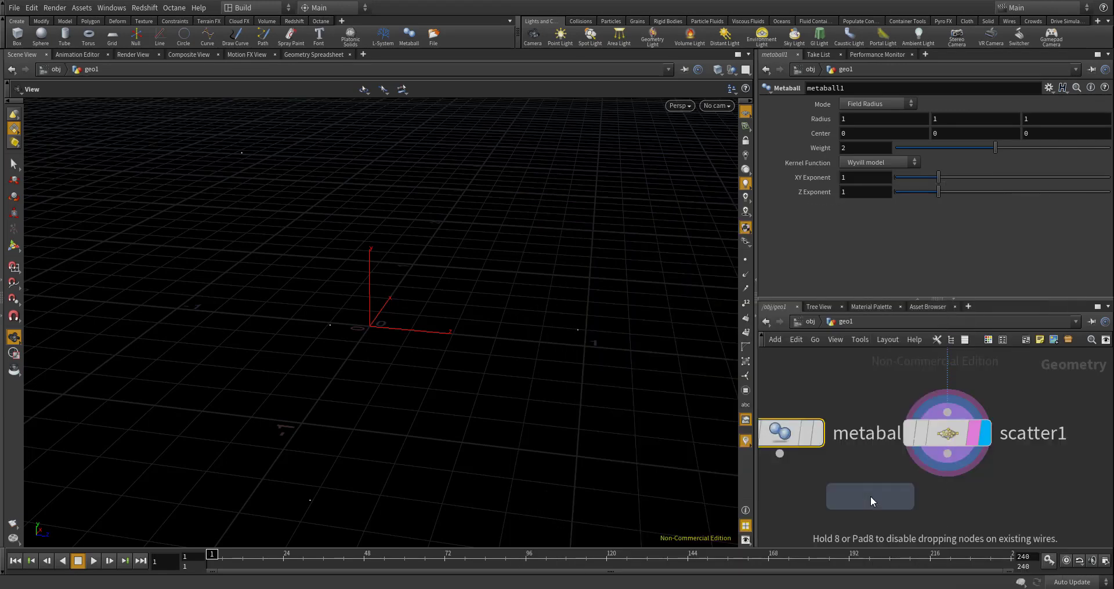
left_click(855, 519)
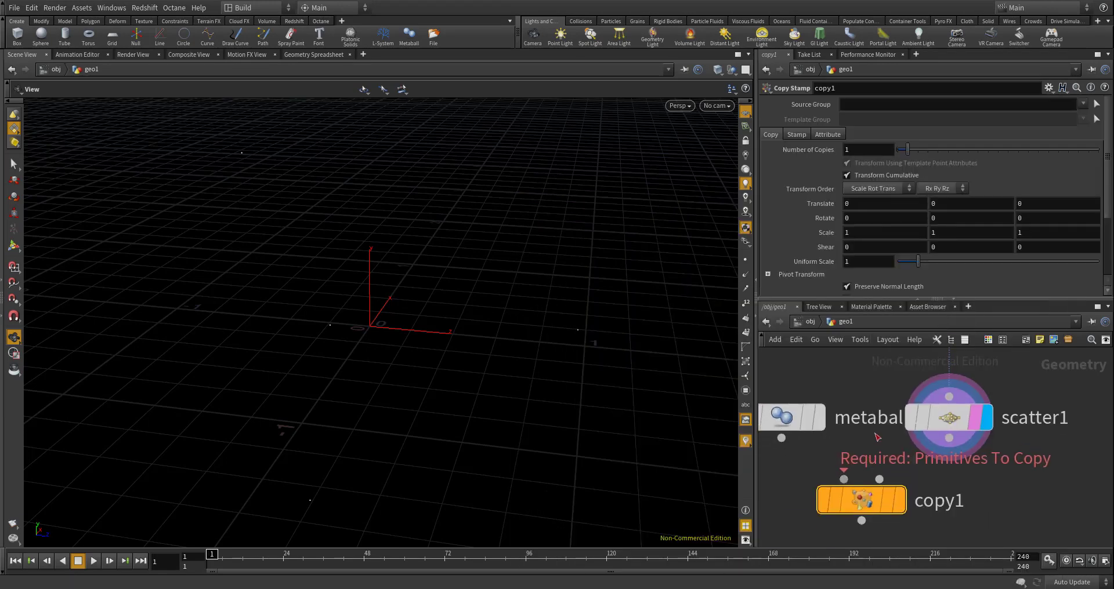
middle_click_drag(878, 437, 874, 423)
scroll(874, 423, "down", 2)
left_click_drag(807, 424, 883, 476)
left_click(890, 467)
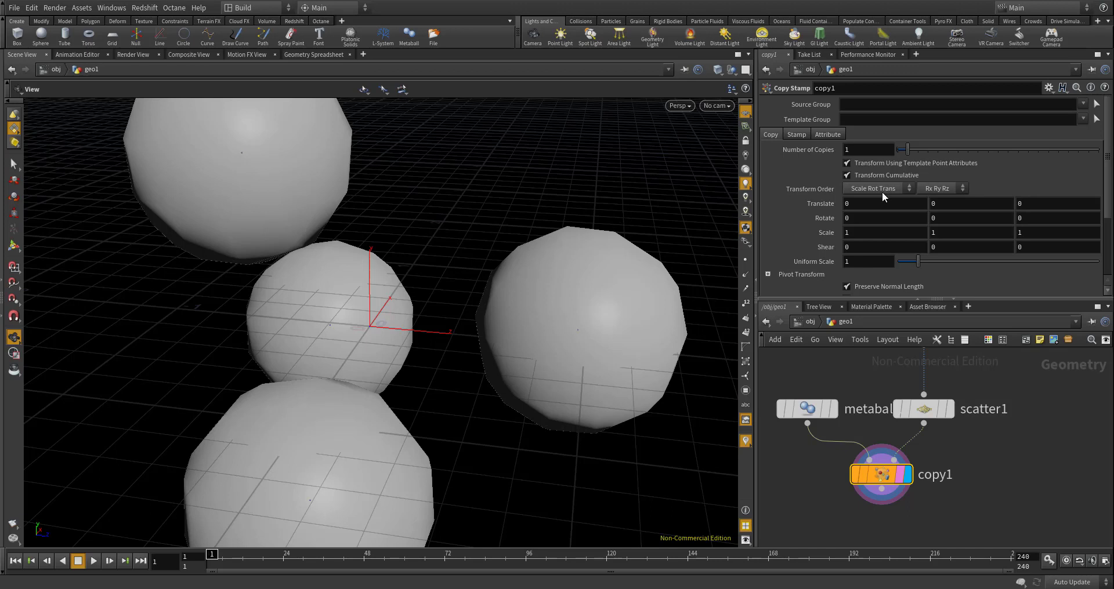
- Raise the metaball's radius to 1.4 on all three axes so the copies blend together
left_click(824, 409)
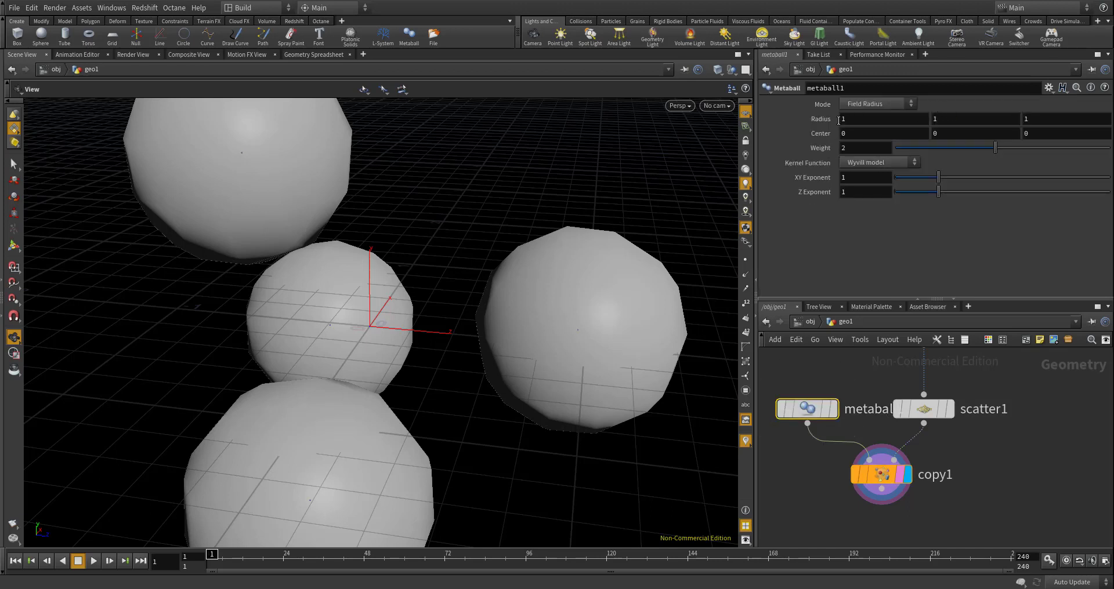
middle_click_drag(839, 120, 854, 120)
left_click_drag(537, 253, 575, 214)
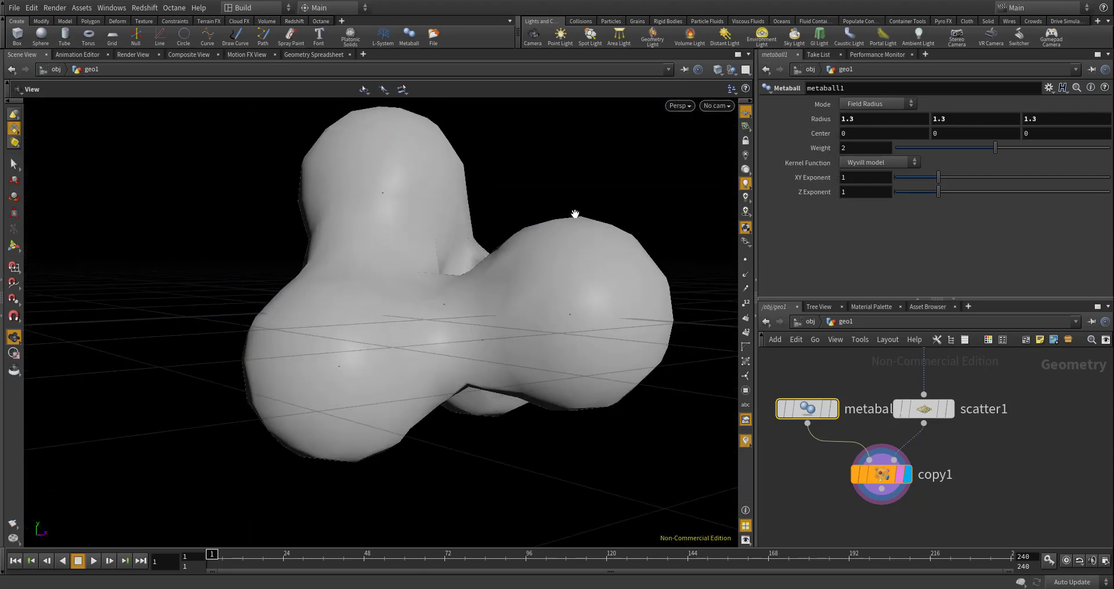
middle_click_drag(829, 120, 844, 119)
left_click_drag(487, 216, 358, 338)
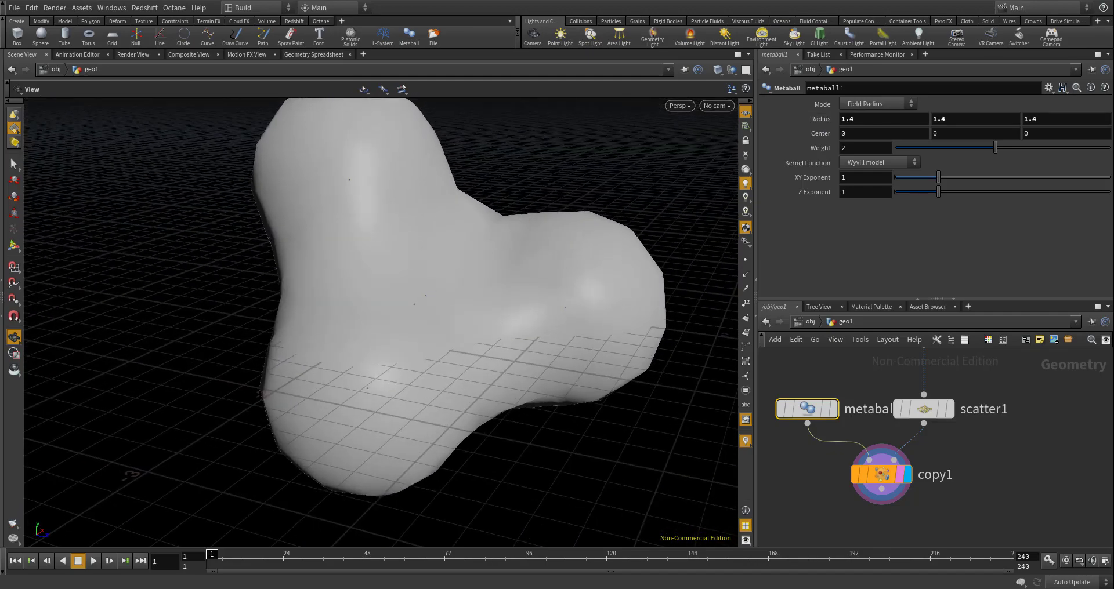
scroll(903, 347, "down", 4)
key("Tab")
type("conv")
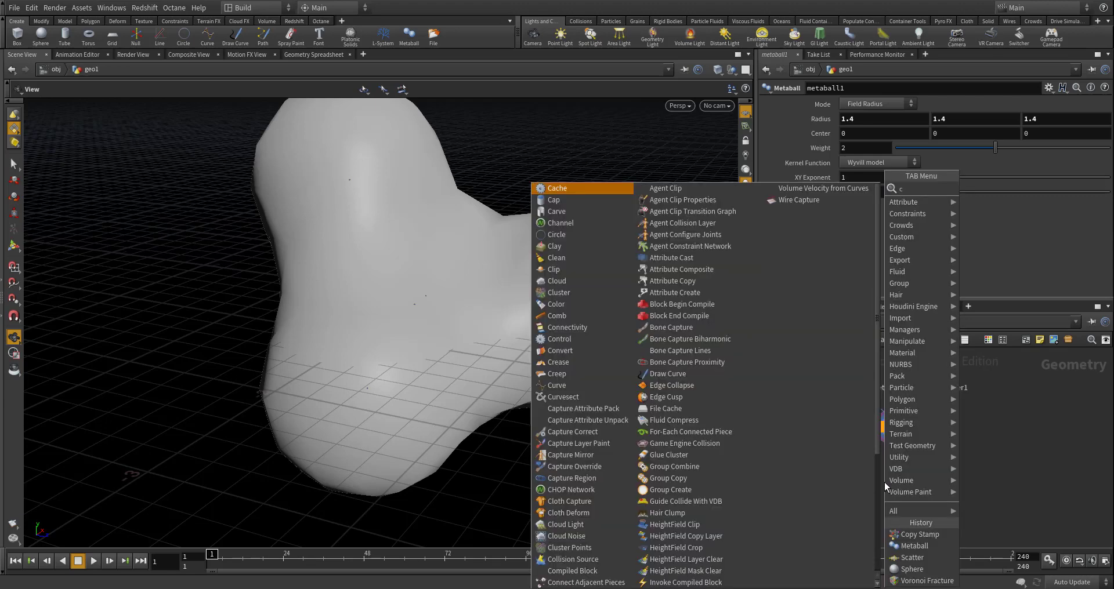
key("Return")
key("BackSpace")
key("BackSpace")
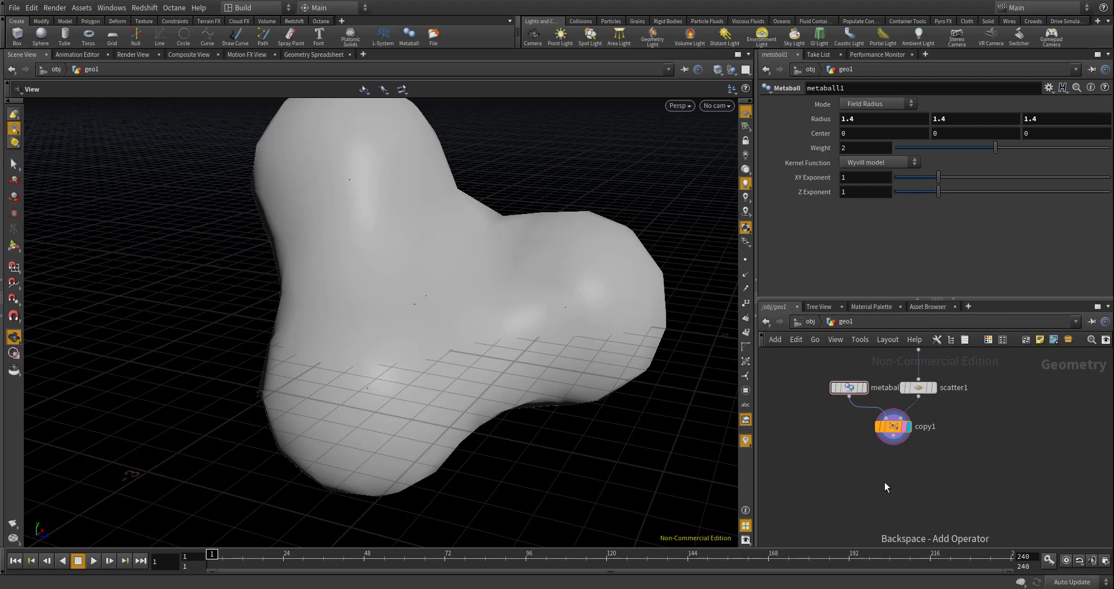
- Add a Convert Meta node below copy1, feed it with the copied metaballs and display its output
key("Tab")
type("meta conv")
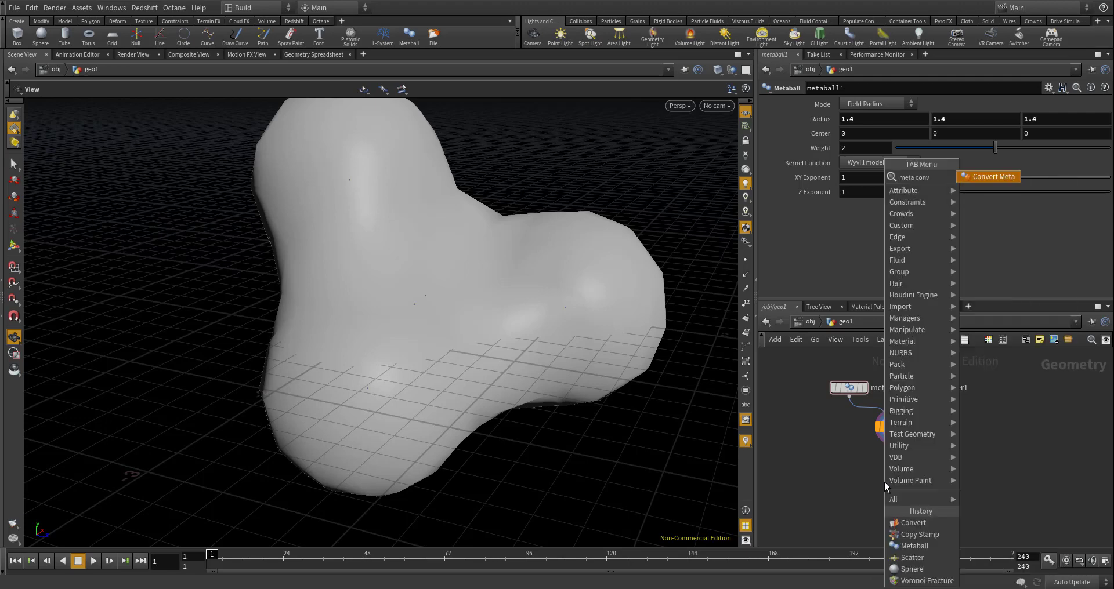
key("Return")
left_click(893, 466)
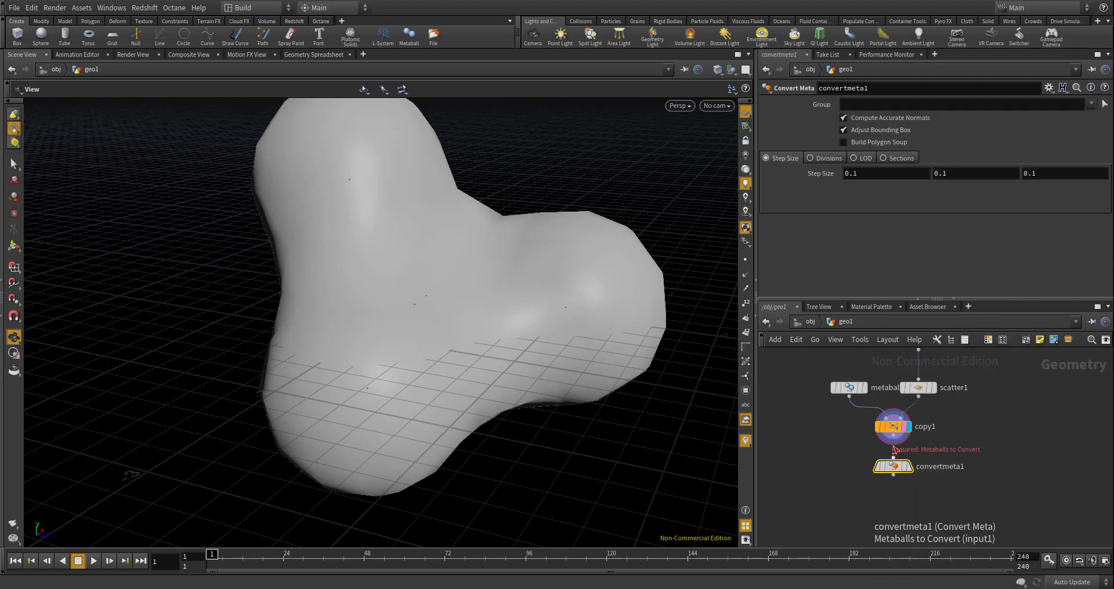
left_click(909, 467)
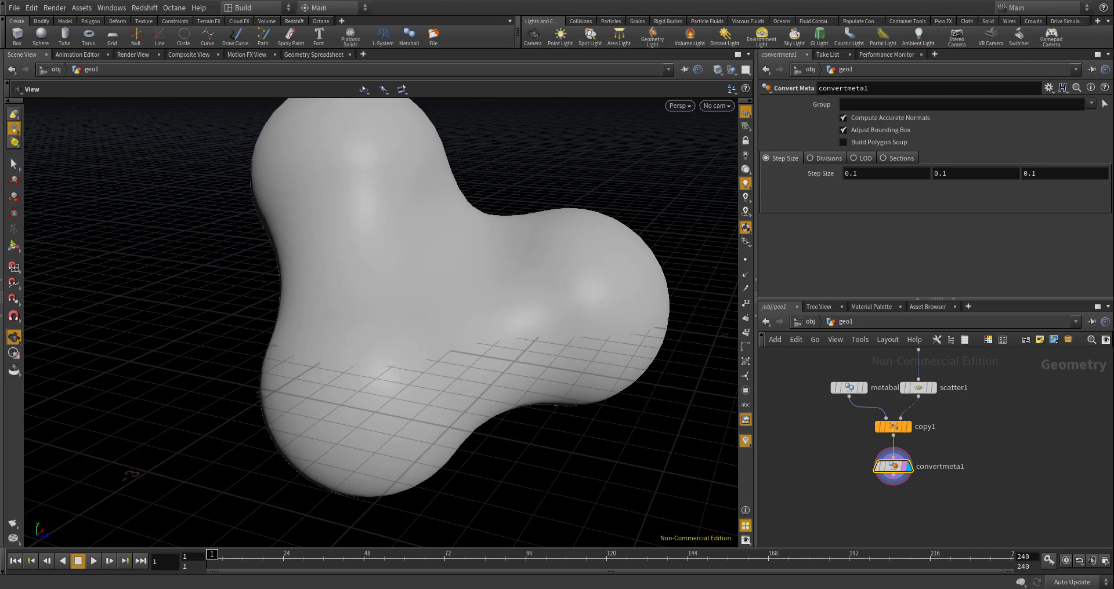
- Add a second Scatter node fed by convertmeta1, display its output and offset it to the side of the main chain
scroll(894, 408, "down", 2)
scroll(880, 445, "up", 2)
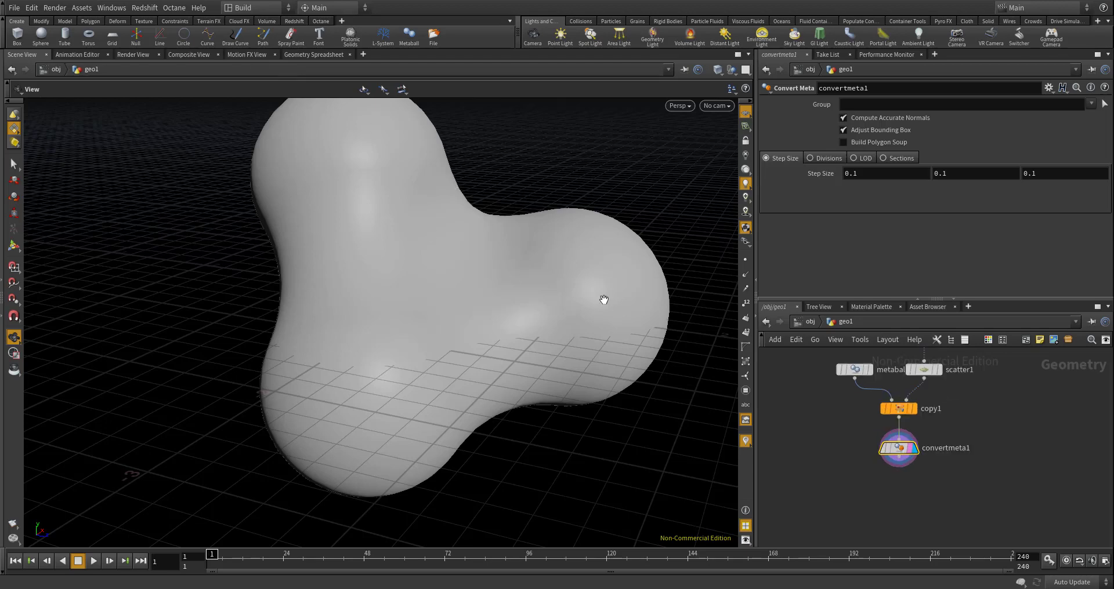
left_click_drag(486, 444, 660, 402)
scroll(909, 468, "up", 3)
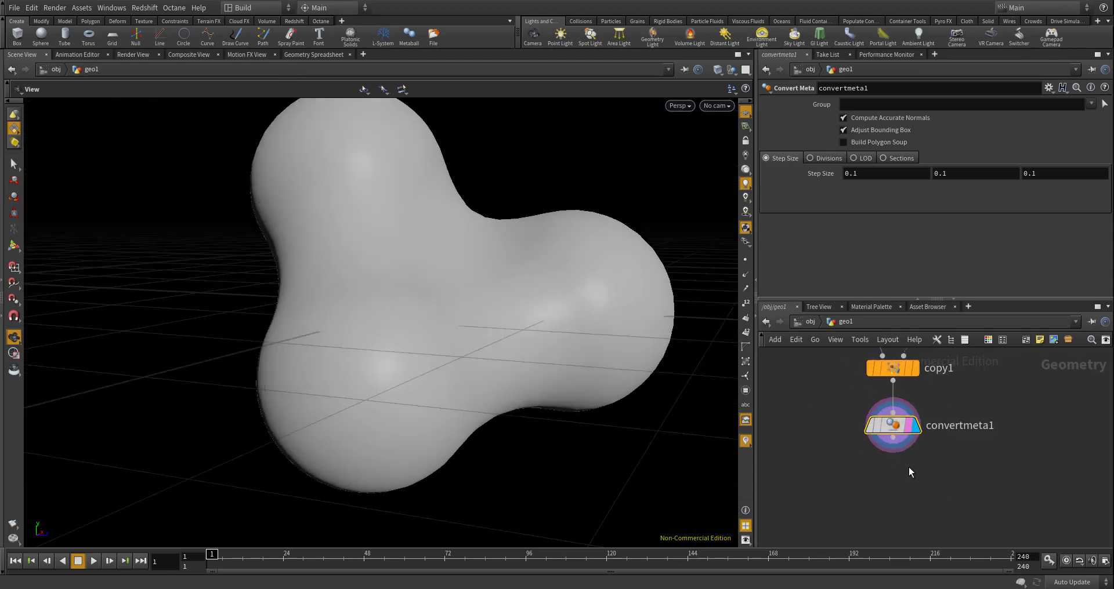
key("Tab")
type("scatter")
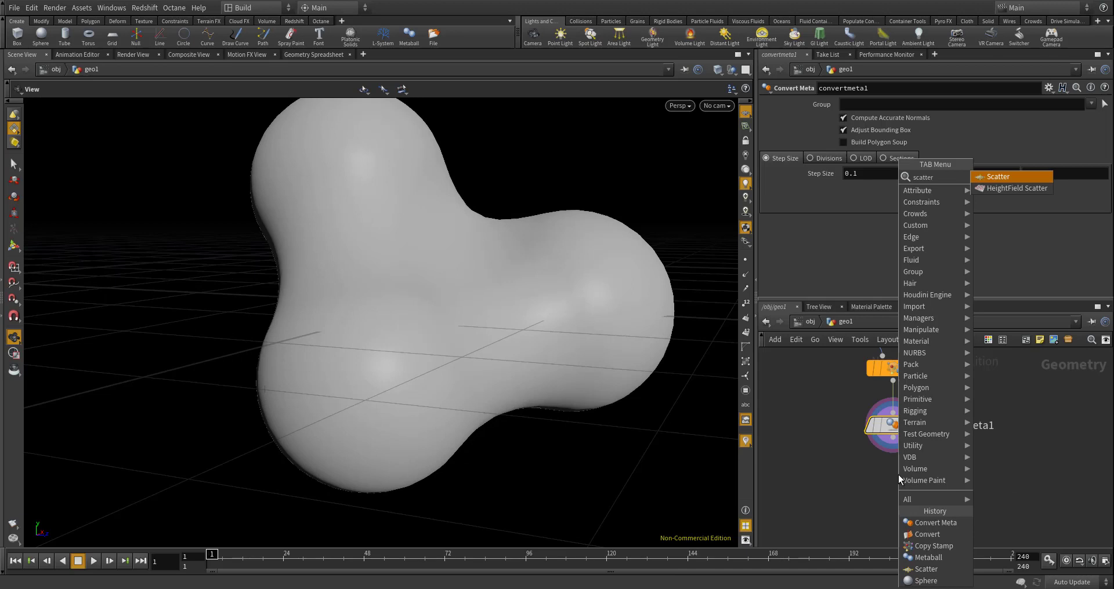
key("Return")
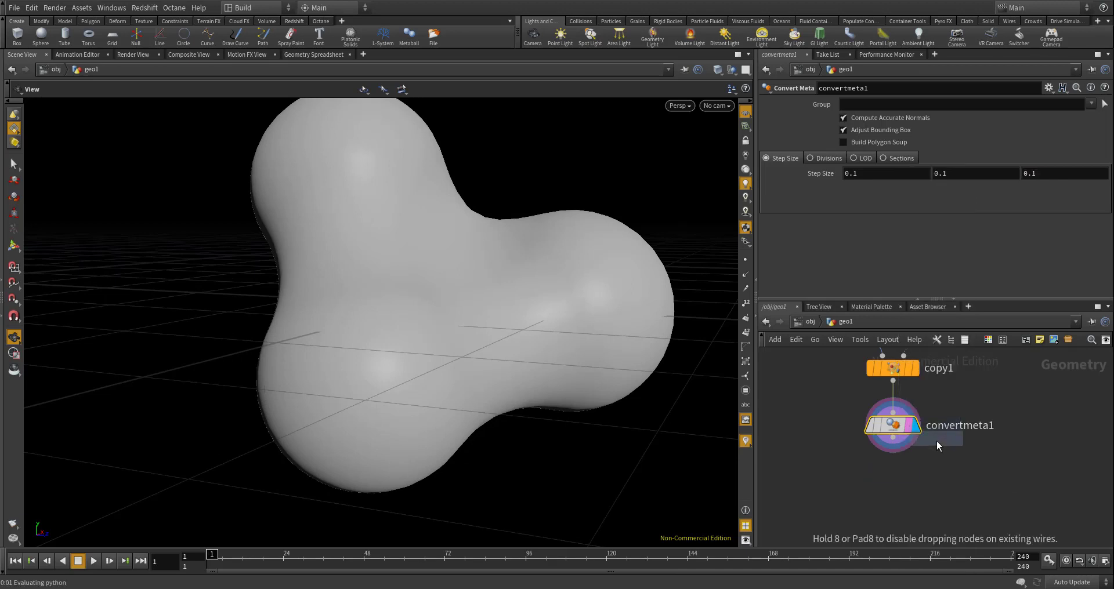
left_click(899, 481)
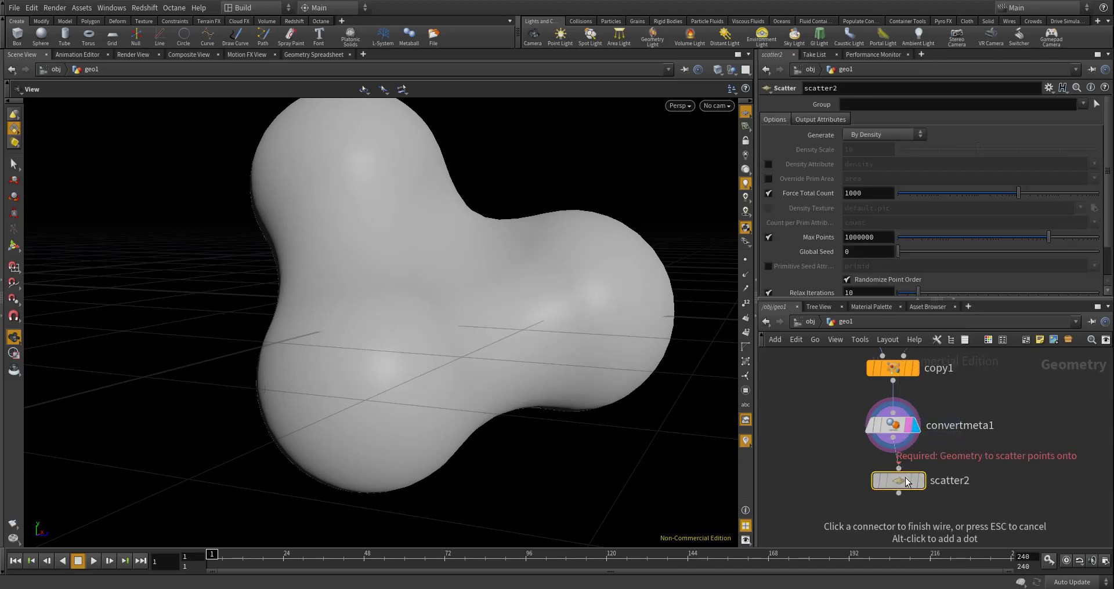
left_click(899, 468)
left_click(892, 438)
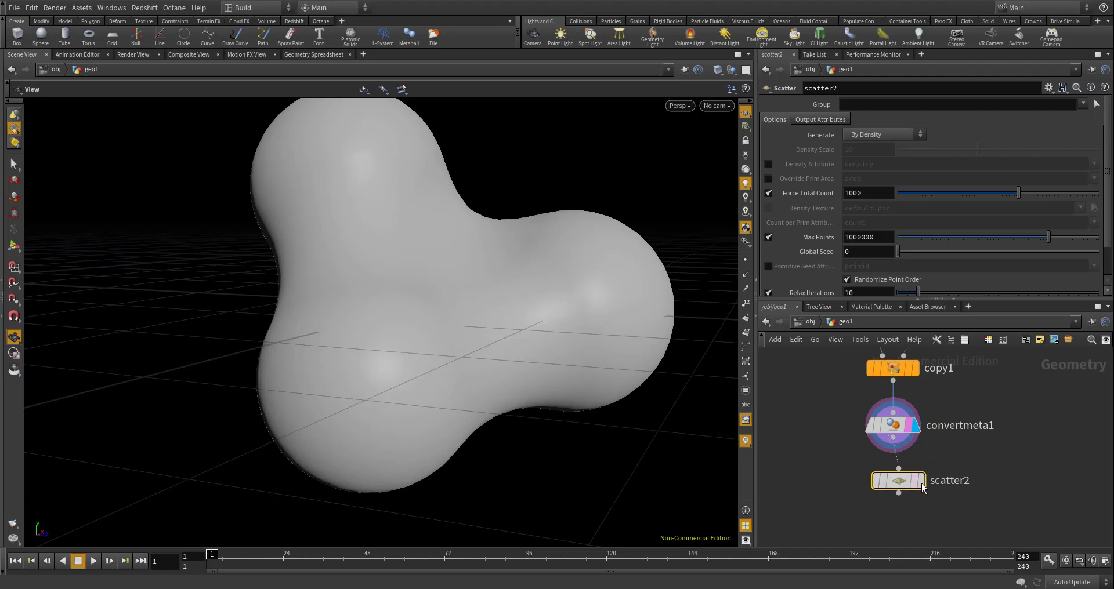
left_click(920, 481)
left_click_drag(915, 484, 970, 500)
- Set scatter2's Force Total Count to 150
double_click(877, 199)
type("200")
key("Return")
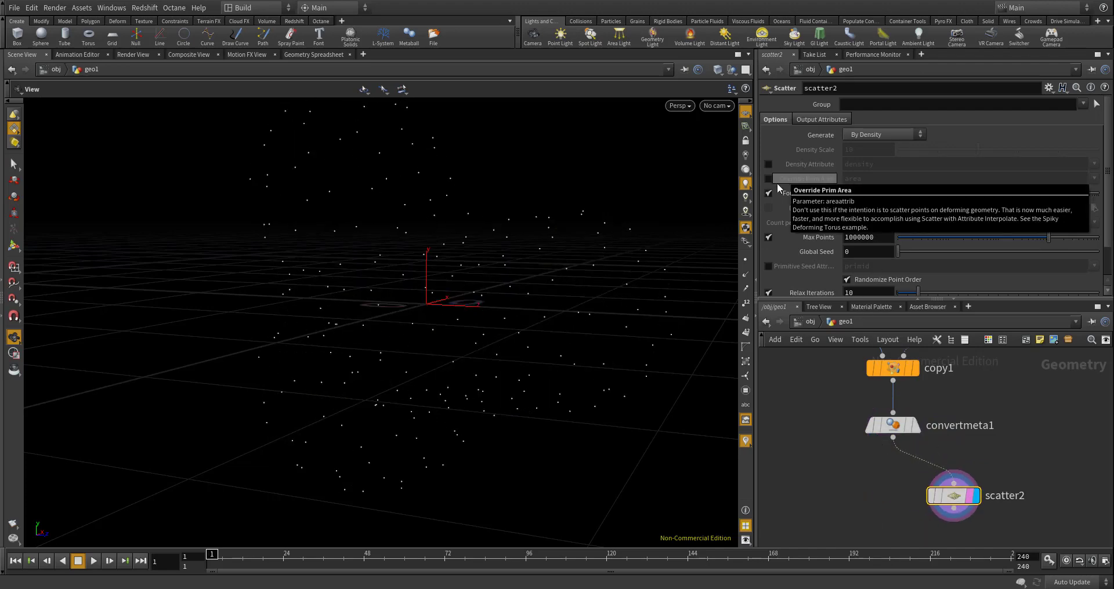
double_click(865, 193)
type("150")
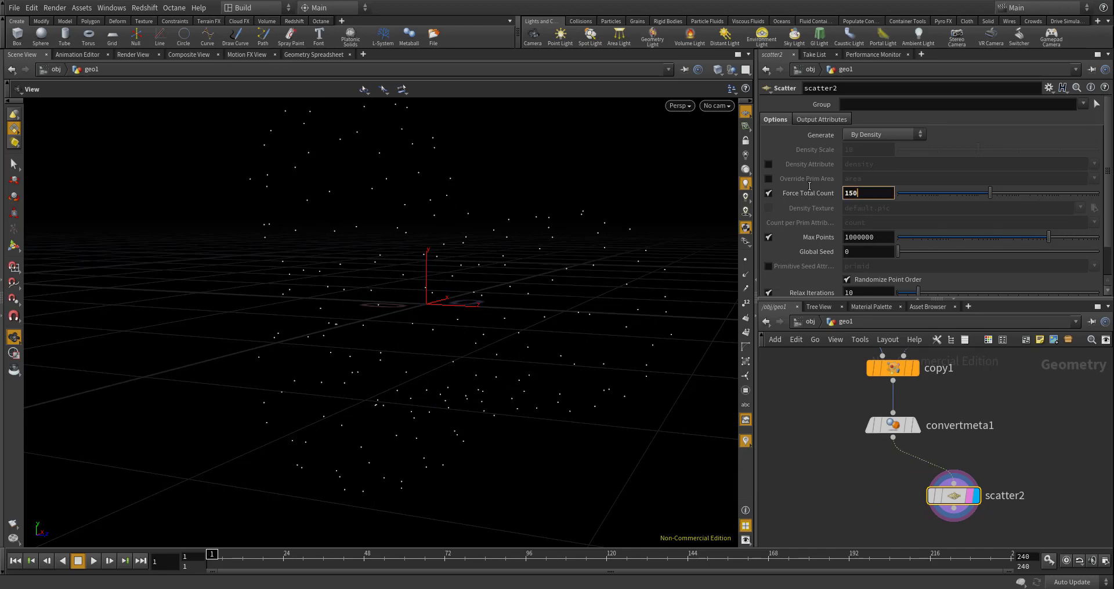
key("Return")
- Add a Voronoi Fracture node with convertmeta1 as the mesh and scatter2 as the cell points, and display its output
scroll(900, 413, "down", 2)
key("Tab")
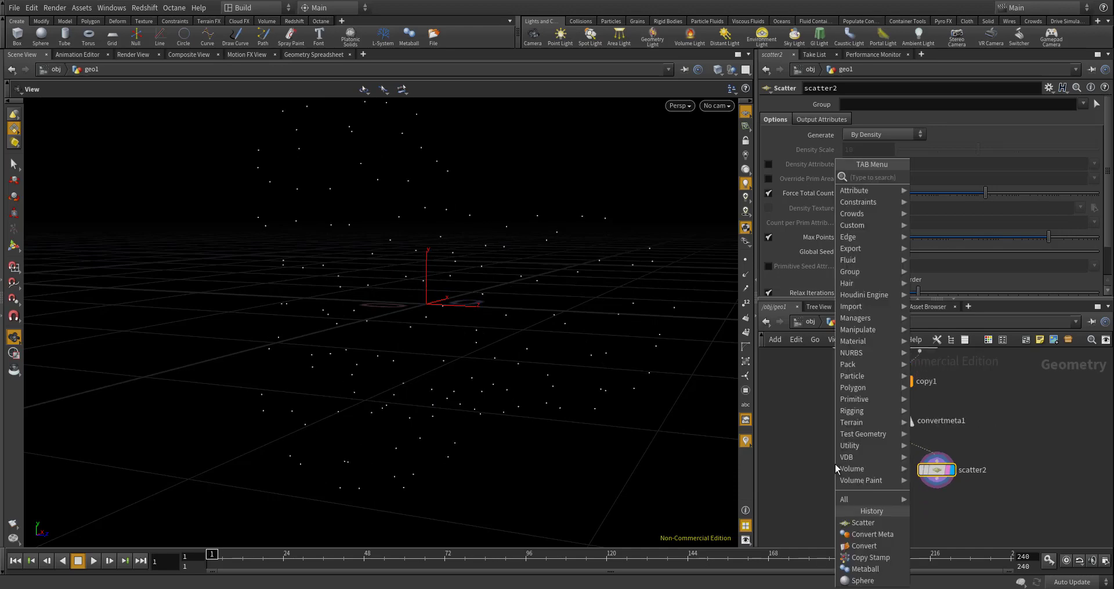
type("voronoi")
key("Return")
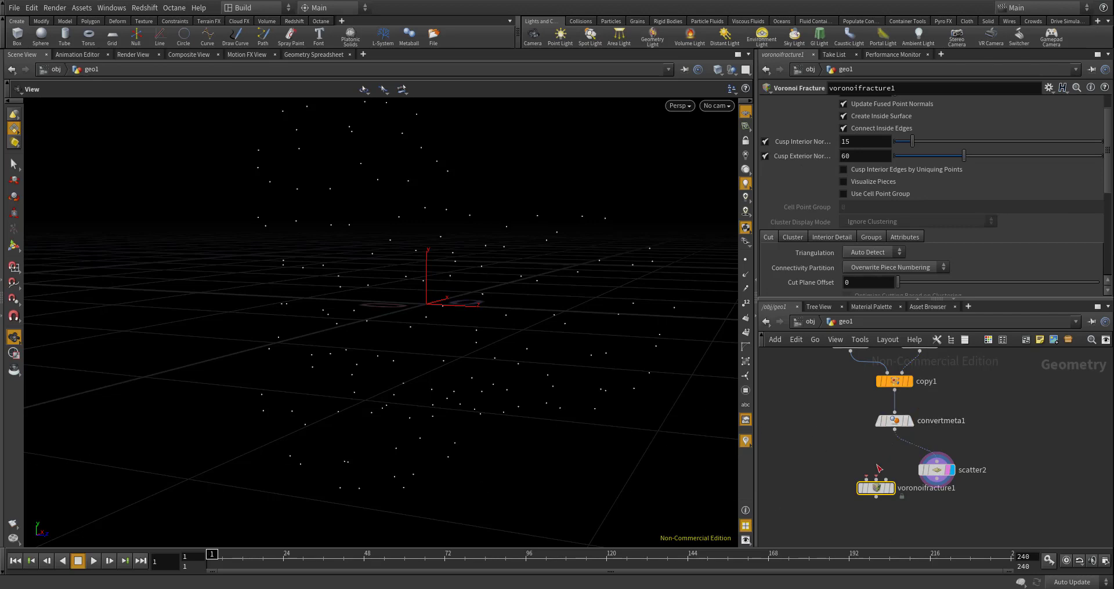
left_click_drag(896, 432, 865, 479)
mouse_move(938, 480)
left_mouse_down()
mouse_move(876, 478)
mouse_move(907, 515)
left_mouse_up()
left_click(891, 489)
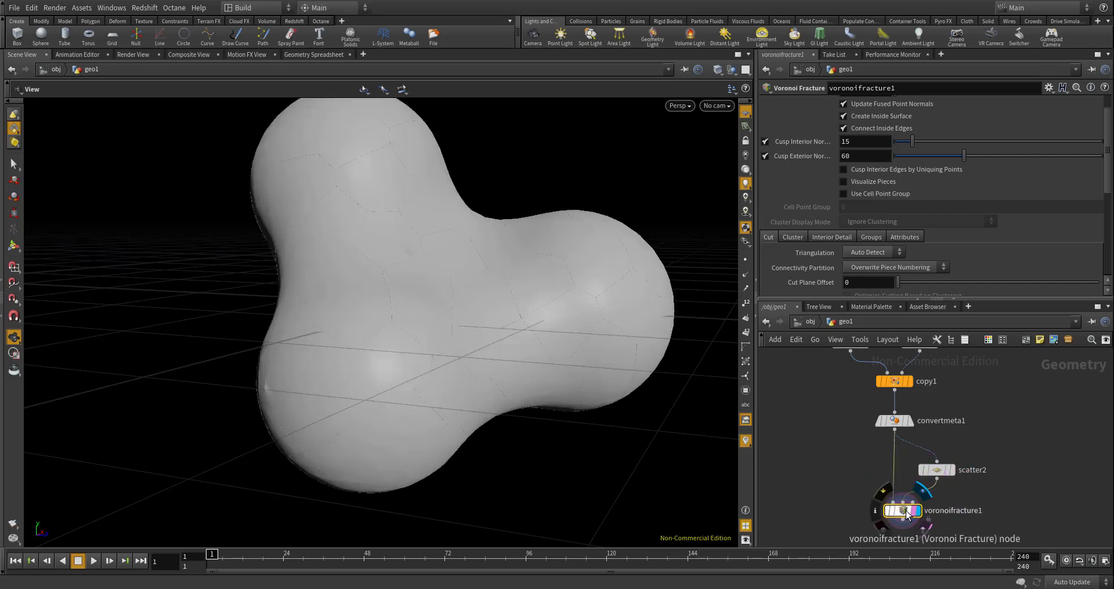
- Turn on Visualize Pieces for voronoifracture1 and inspect the coloured cells up close
left_click(844, 182)
left_click_drag(386, 241, 418, 193)
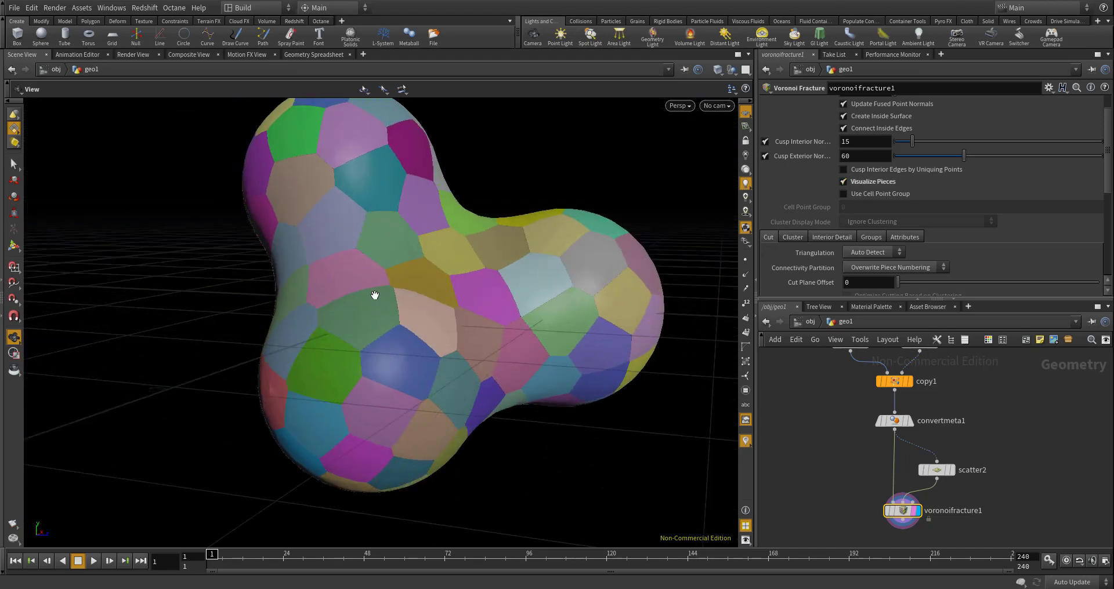
scroll(484, 273, "down", 1)
scroll(476, 275, "up", 3)
scroll(408, 306, "up", 2)
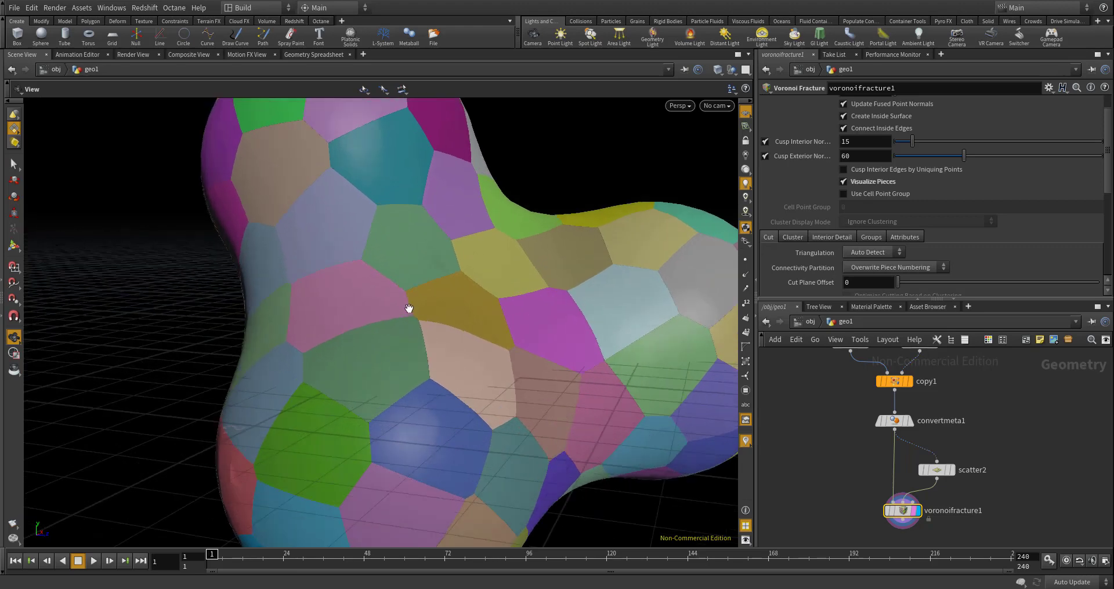
scroll(409, 308, "up", 5)
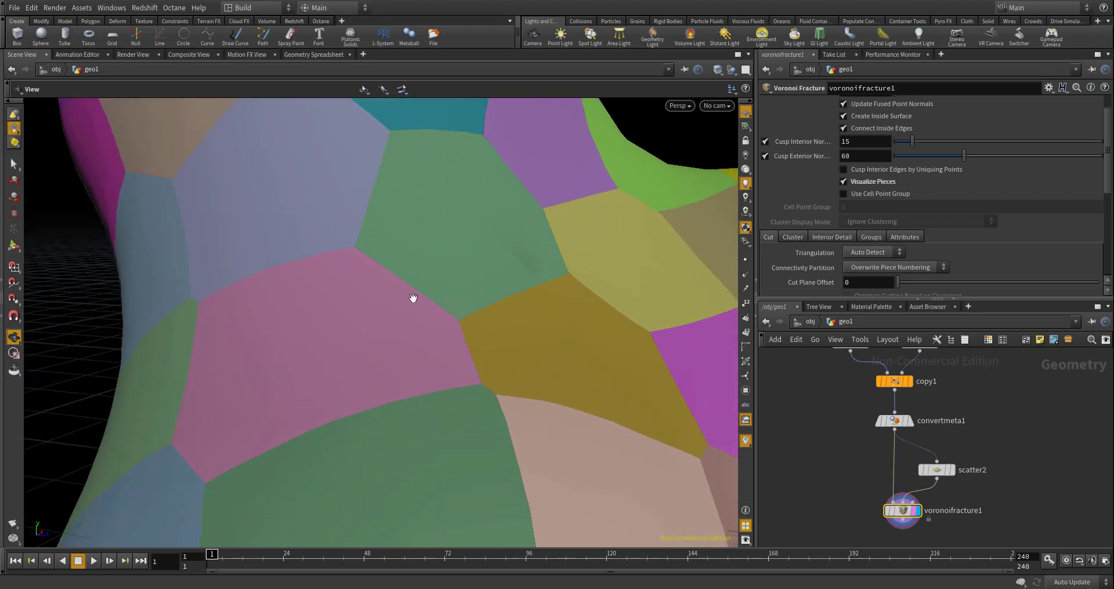
scroll(308, 268, "down", 2)
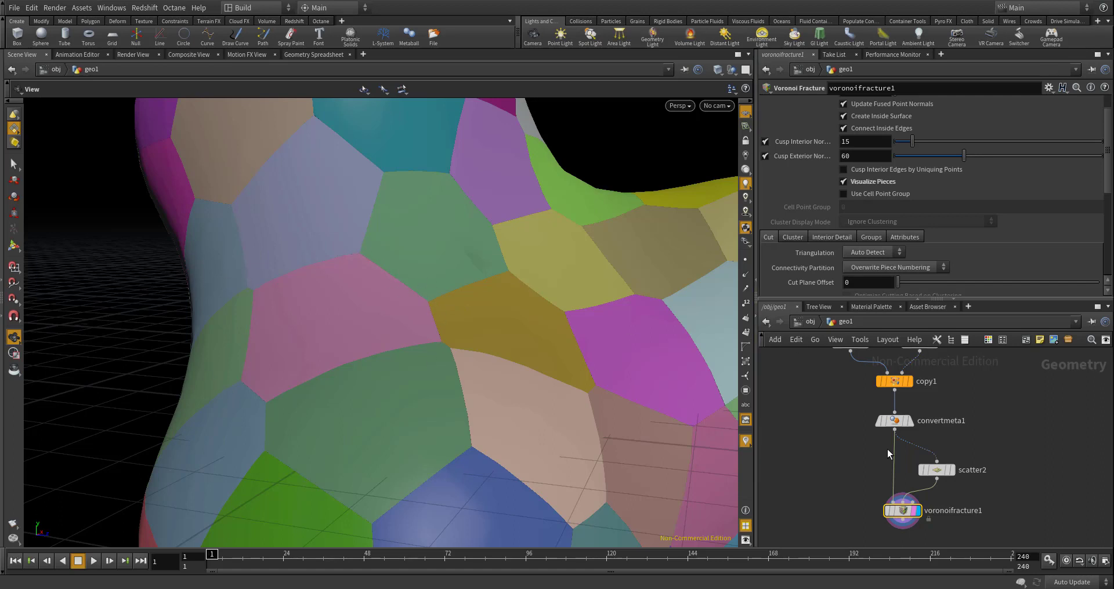
- Move the voronoifracture1 and scatter2 nodes further apart in the network
scroll(887, 449, "up", 2)
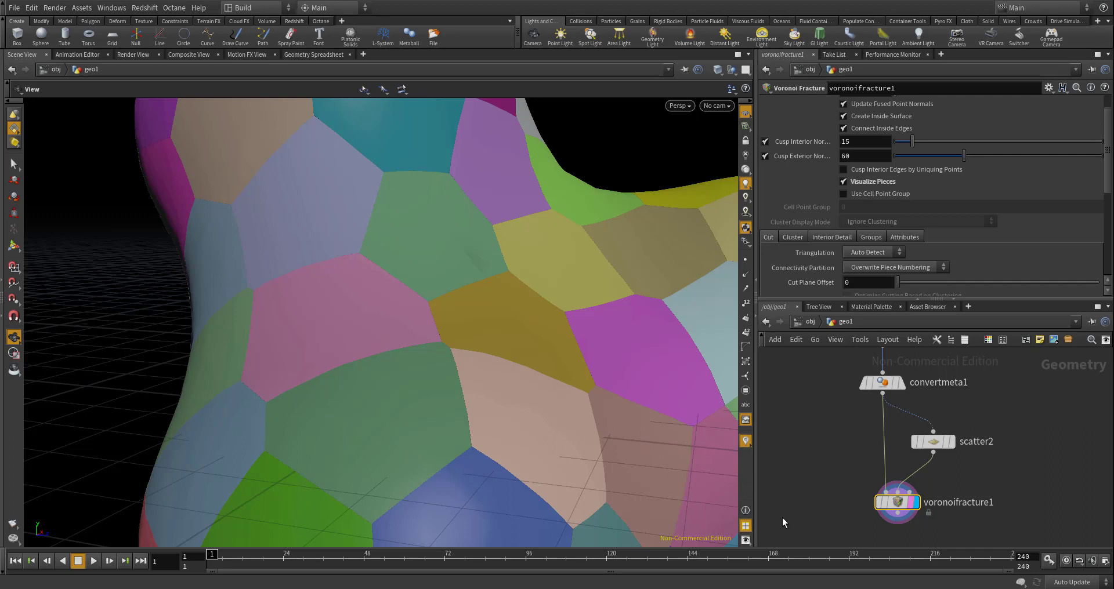
left_click_drag(896, 502, 888, 505)
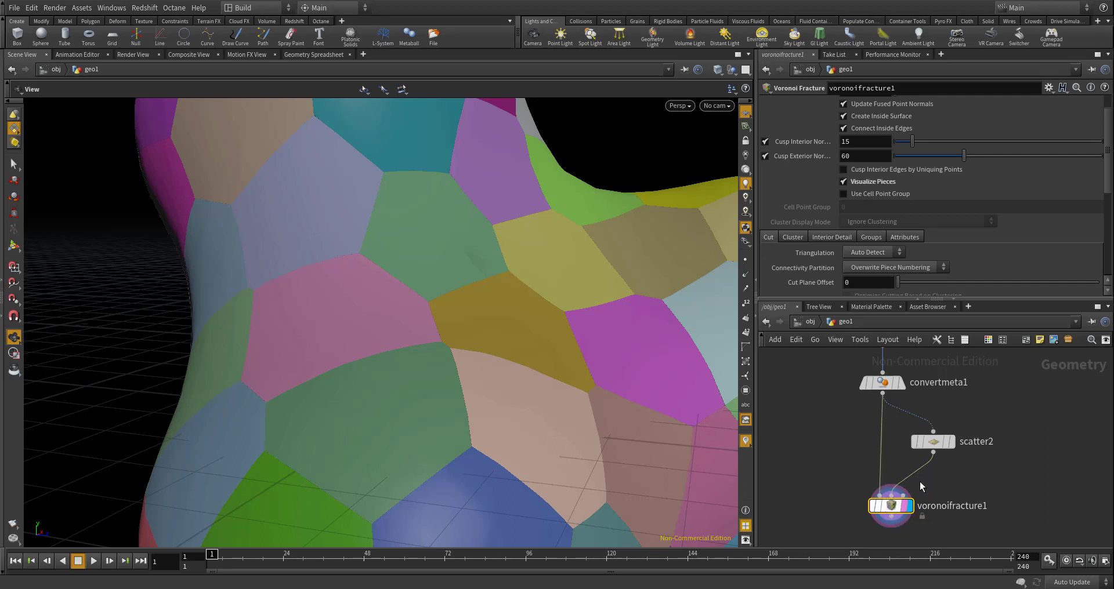
scroll(940, 465, "up", 3)
left_click_drag(939, 433, 959, 421)
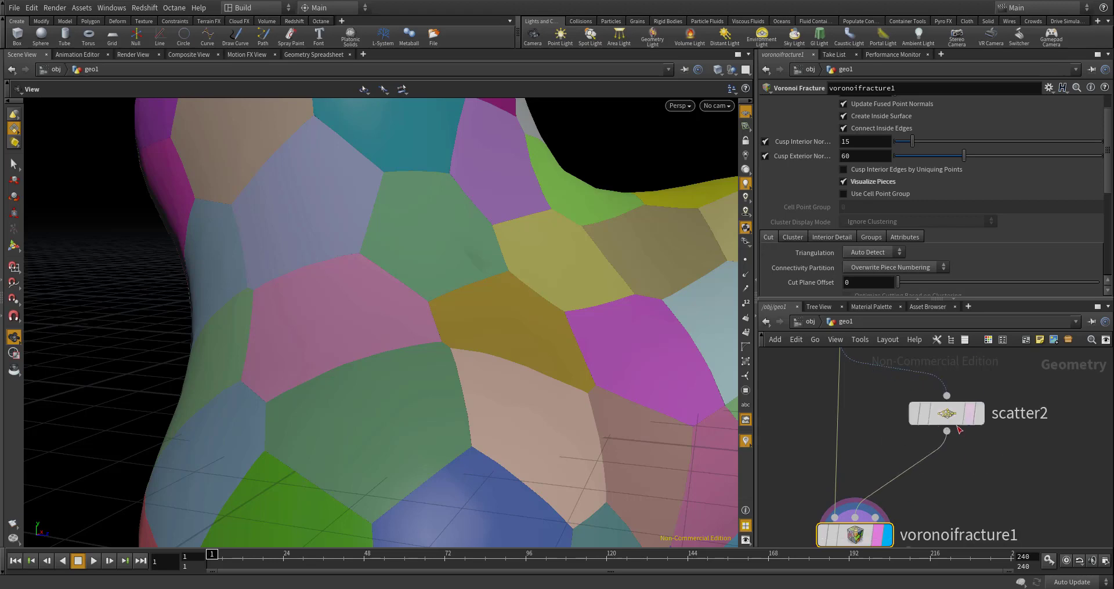
- Insert a Point Wrangle node on the wire between scatter2 and voronoifracture1
scroll(952, 421, "down", 4)
scroll(952, 450, "up", 3)
key("Tab")
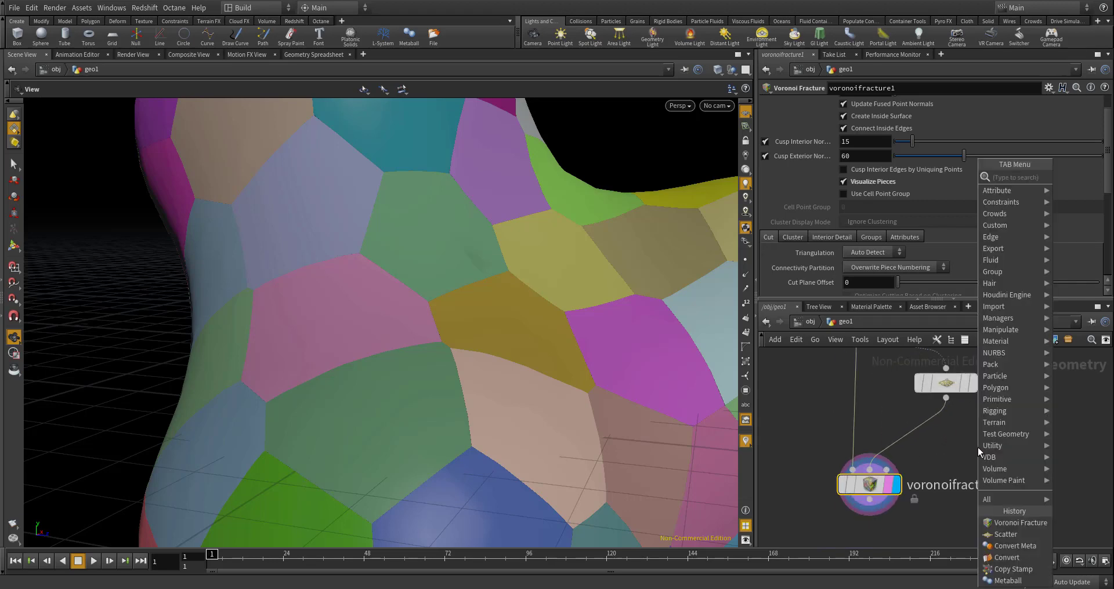
type("point wrang")
key("Return")
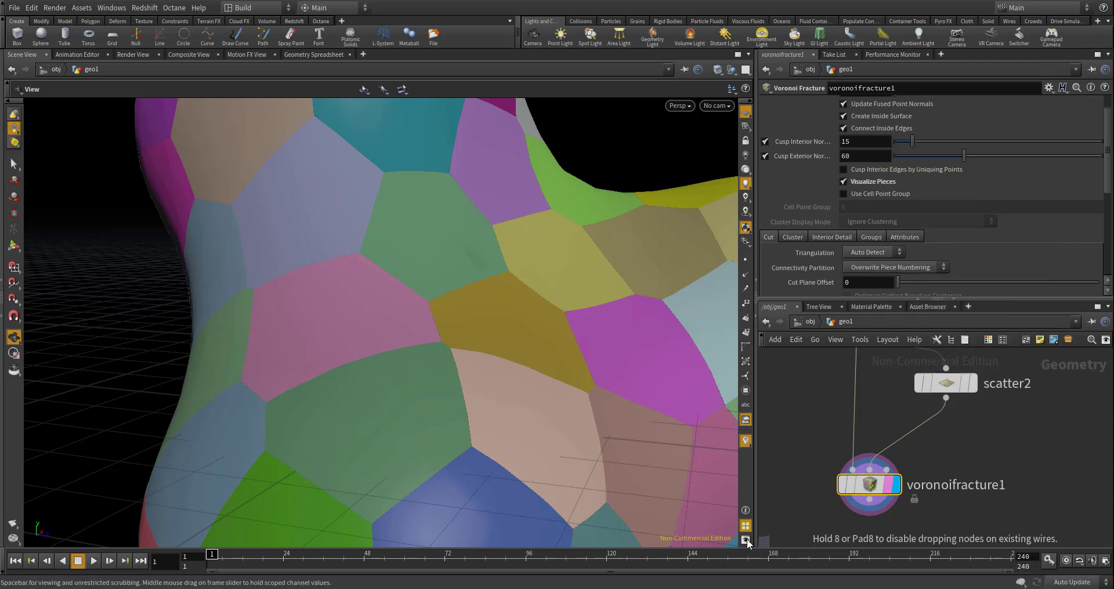
left_click(920, 430)
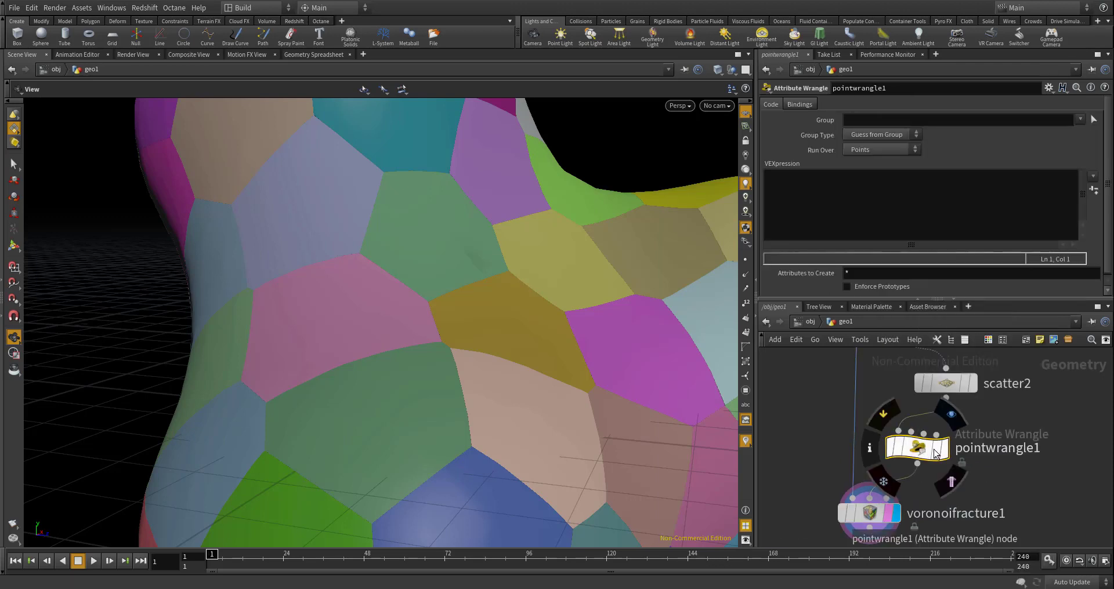
left_click(815, 223)
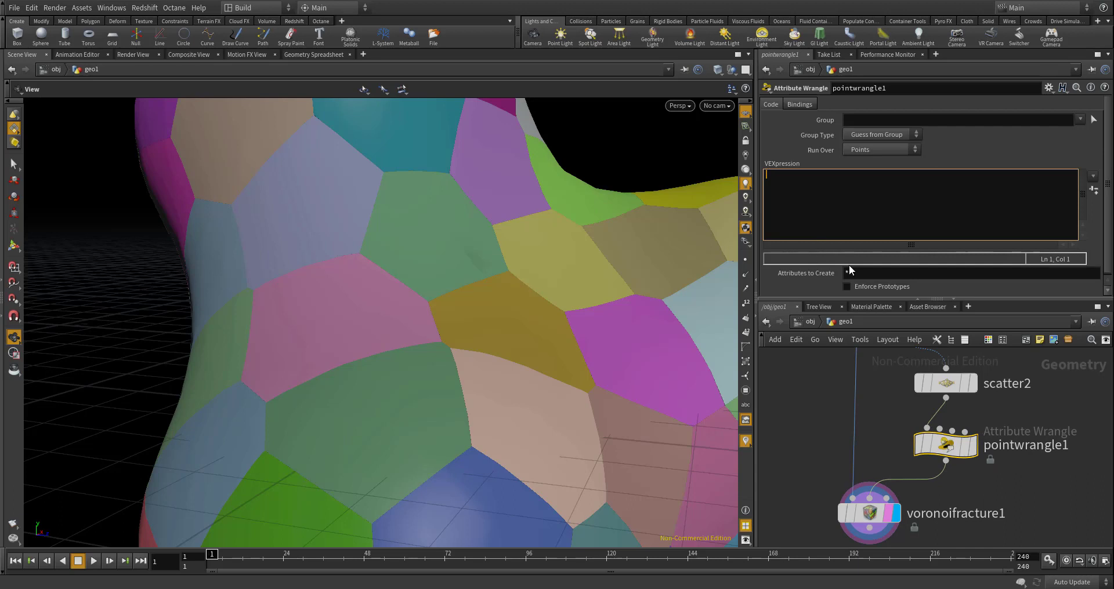
type("io")
key("Escape")
key("BackSpace")
type("@id = @ptnum;")
- Rename the point wrangle node to feed_id
double_click(1025, 446)
type("feee")
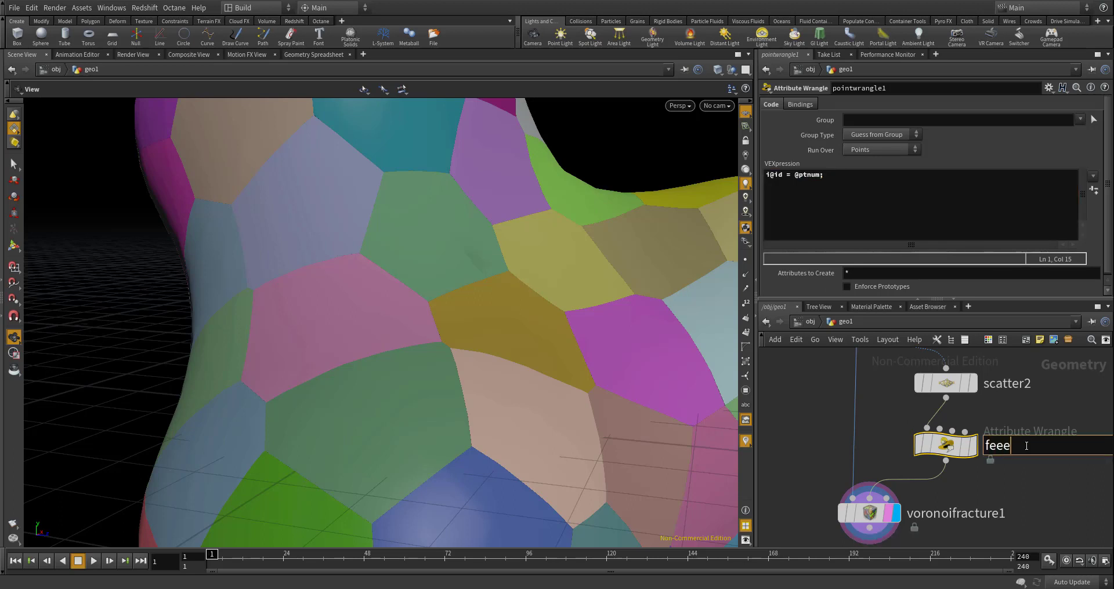
key("BackSpace")
type("d_id")
key("Return")
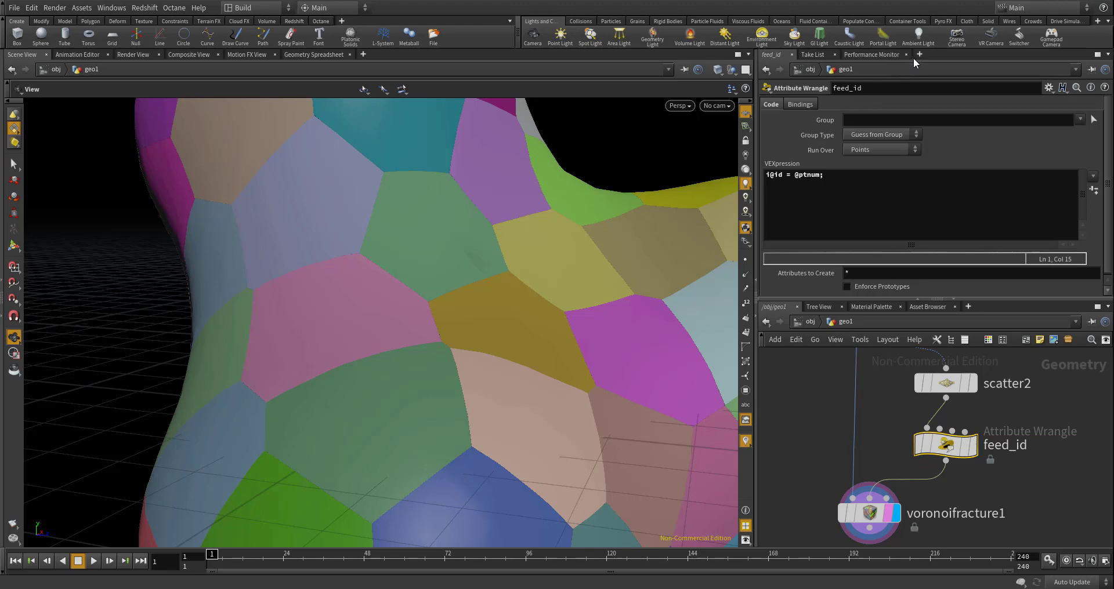
- Add a Geometry Spreadsheet beside the node parameters and check the point attributes of feed_id and voronoifracture1
left_click(919, 54)
mouse_move(952, 77)
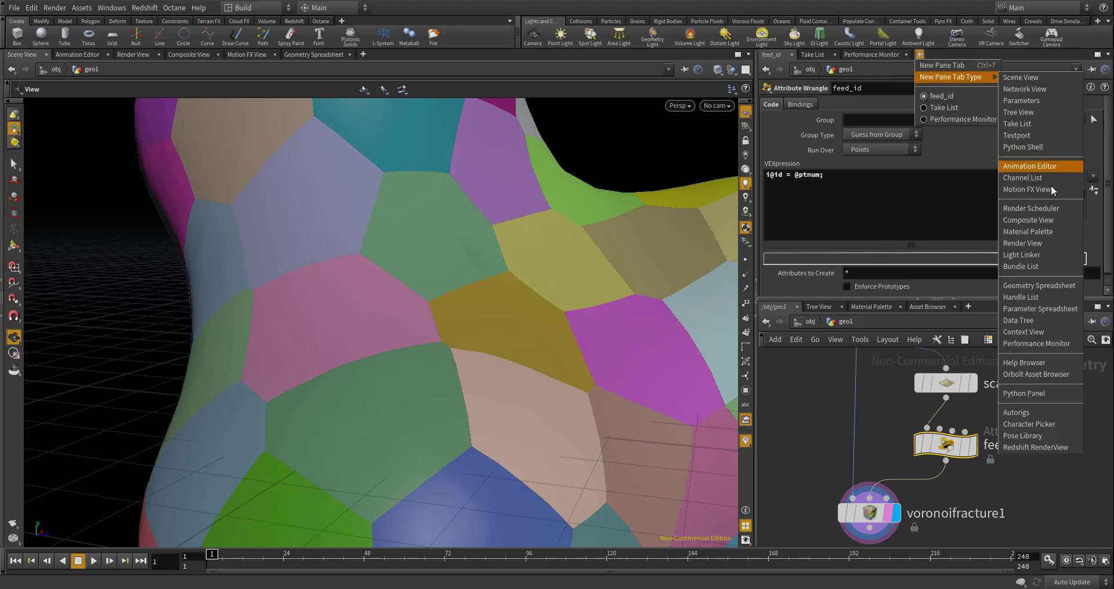
left_click(1051, 286)
scroll(988, 174, "down", 4)
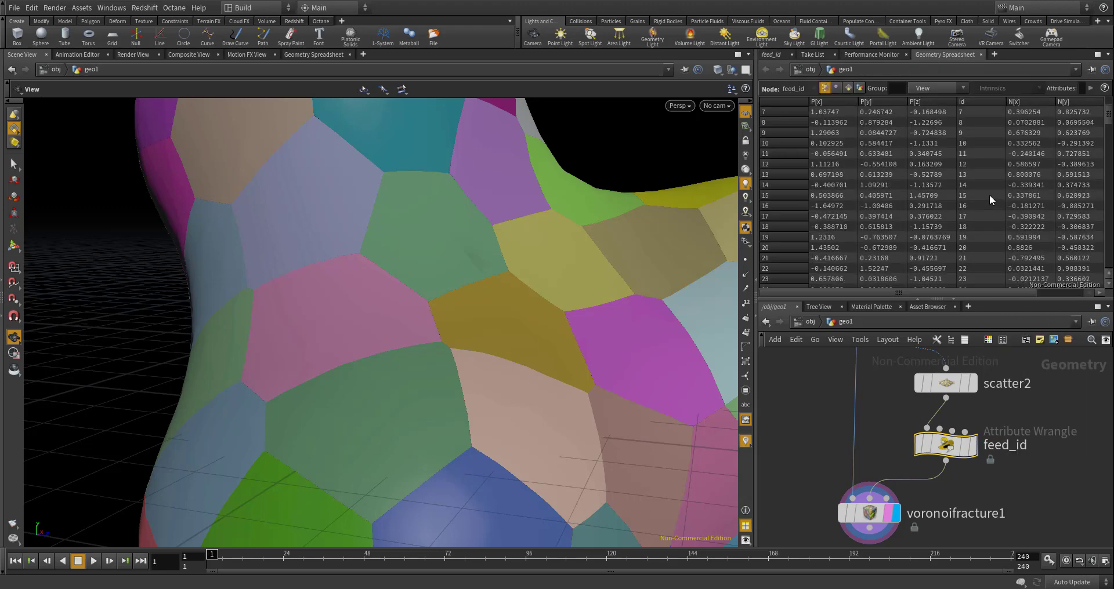
scroll(866, 506, "down", 4)
middle_click_drag(867, 505, 824, 496)
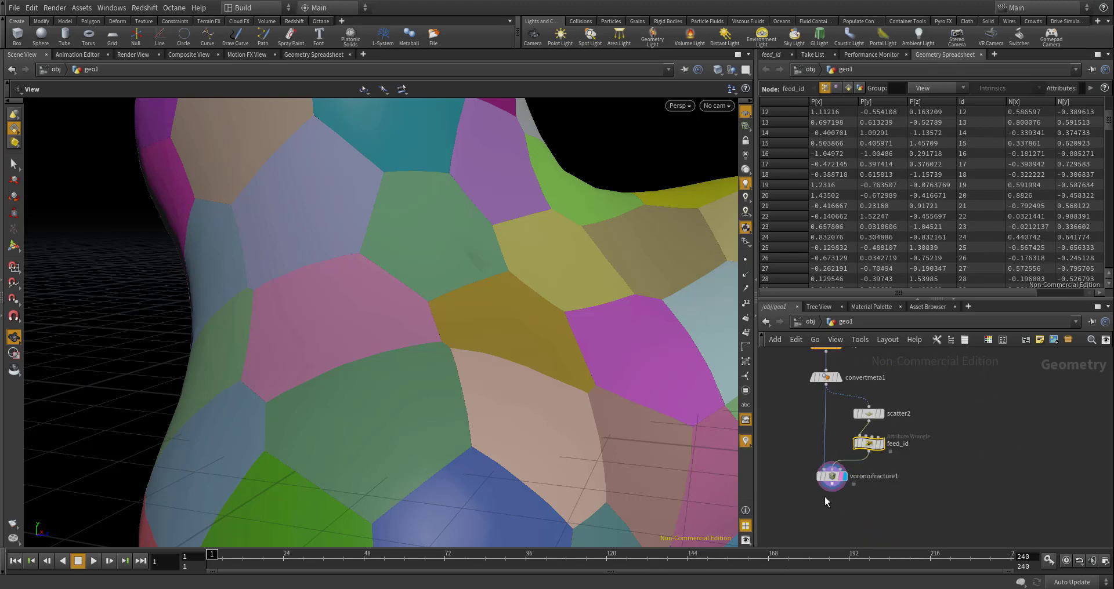
scroll(823, 496, "up", 5)
left_click(836, 450)
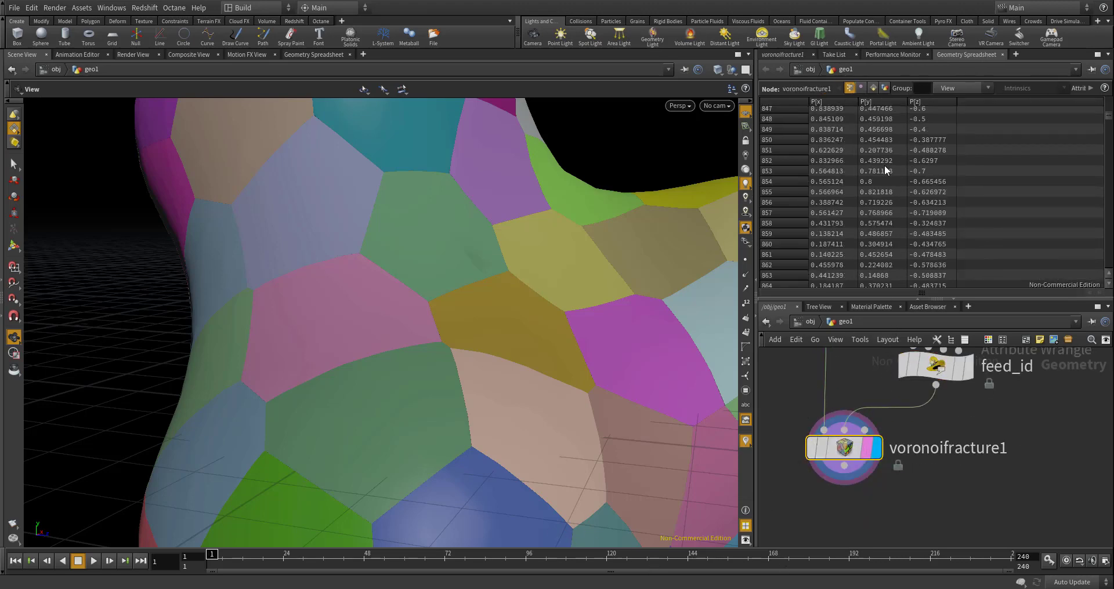
- Enable Copy Cell Point Attributes on voronoifracture1 and set To Piece Points to id
left_click(772, 55)
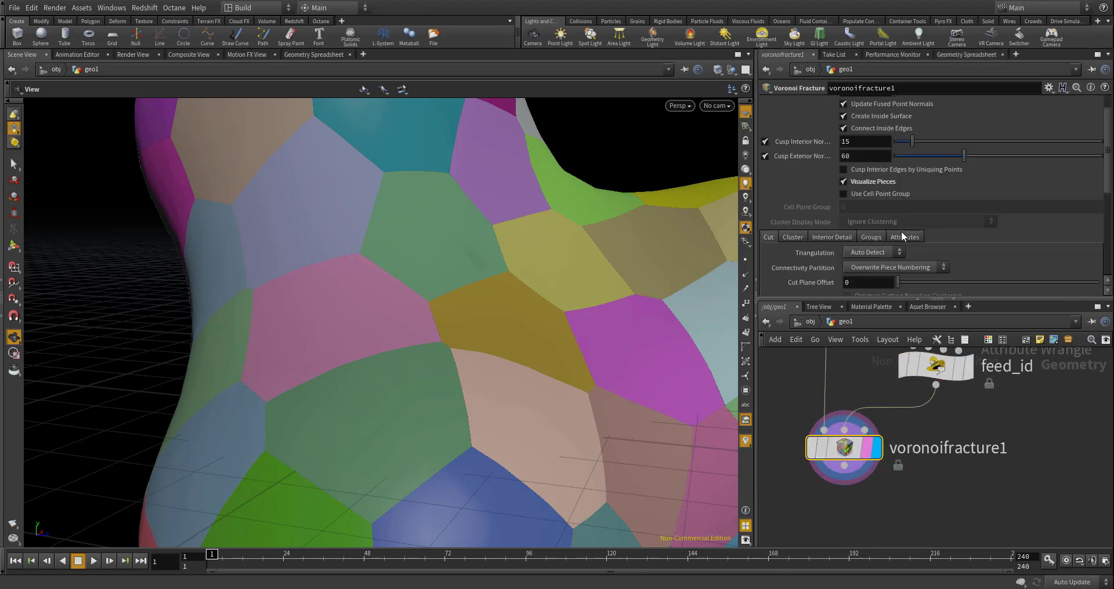
scroll(903, 239, "down", 5)
scroll(896, 232, "up", 2)
left_click(909, 166)
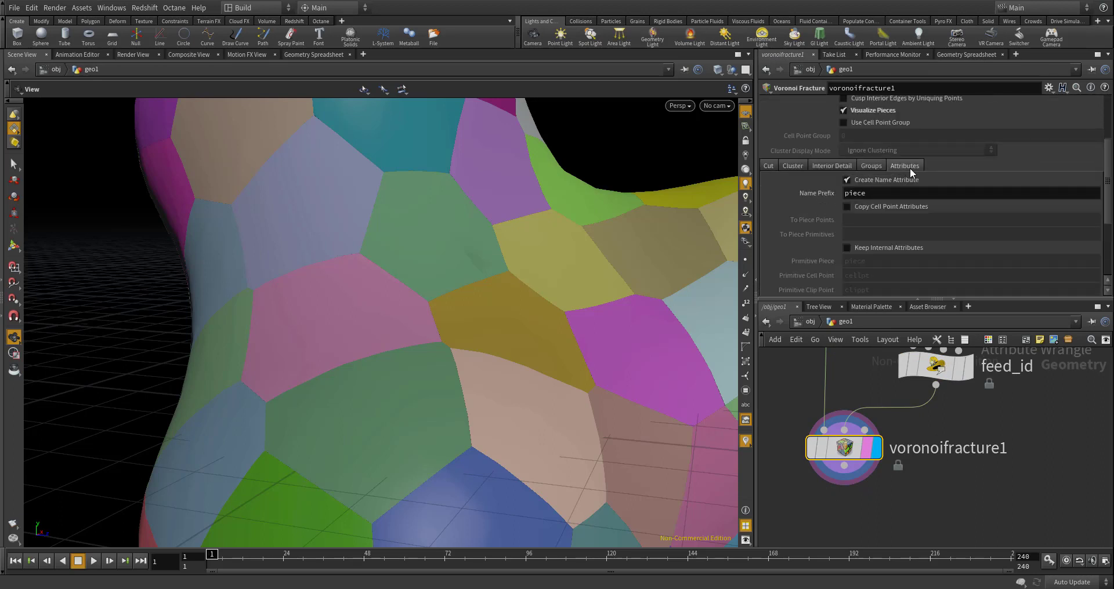
left_click(847, 207)
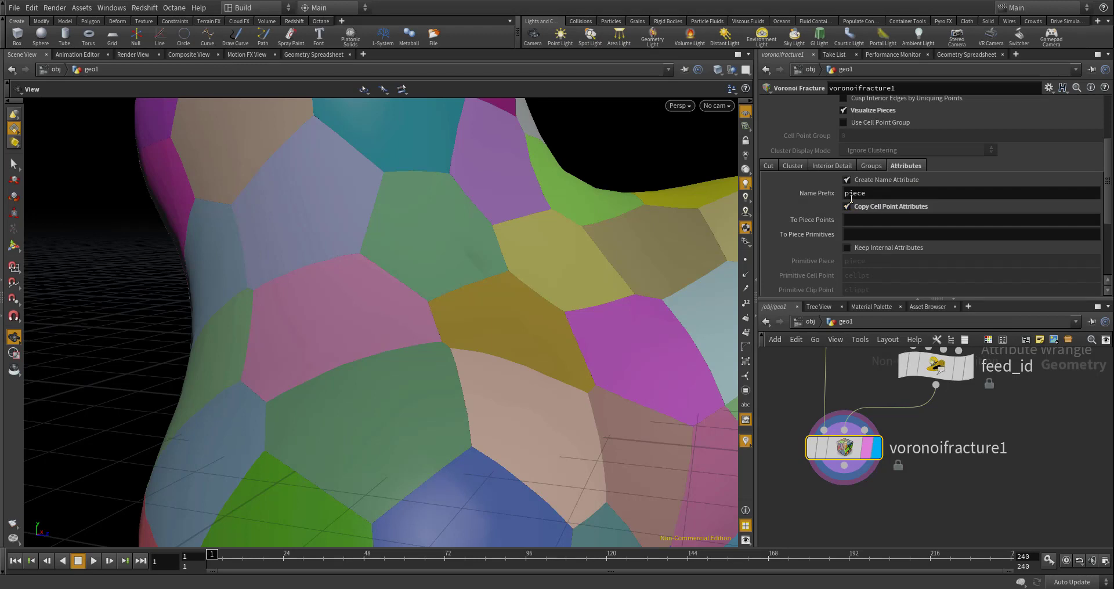
left_click(869, 223)
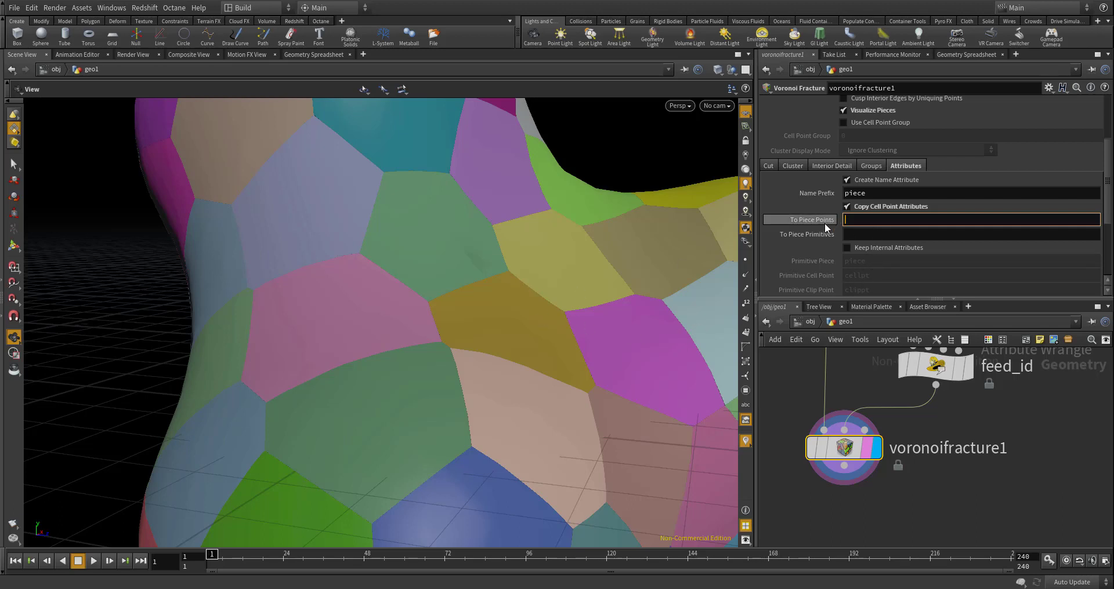
type("id")
key("Return")
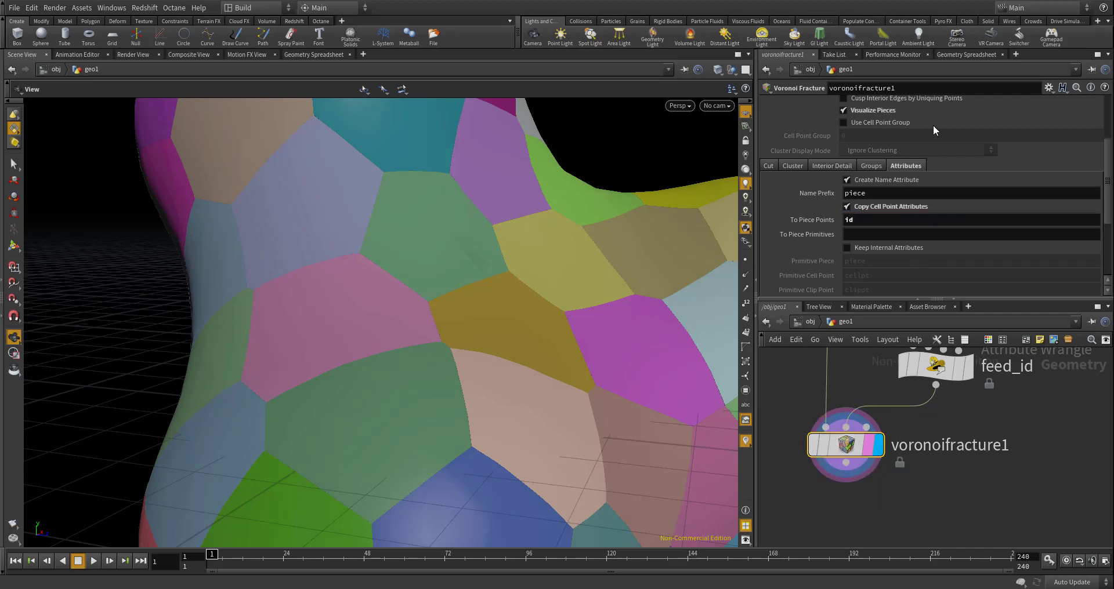
- Check the id values on voronoifracture1's points in the Geometry Spreadsheet down to the last rows
left_click(966, 55)
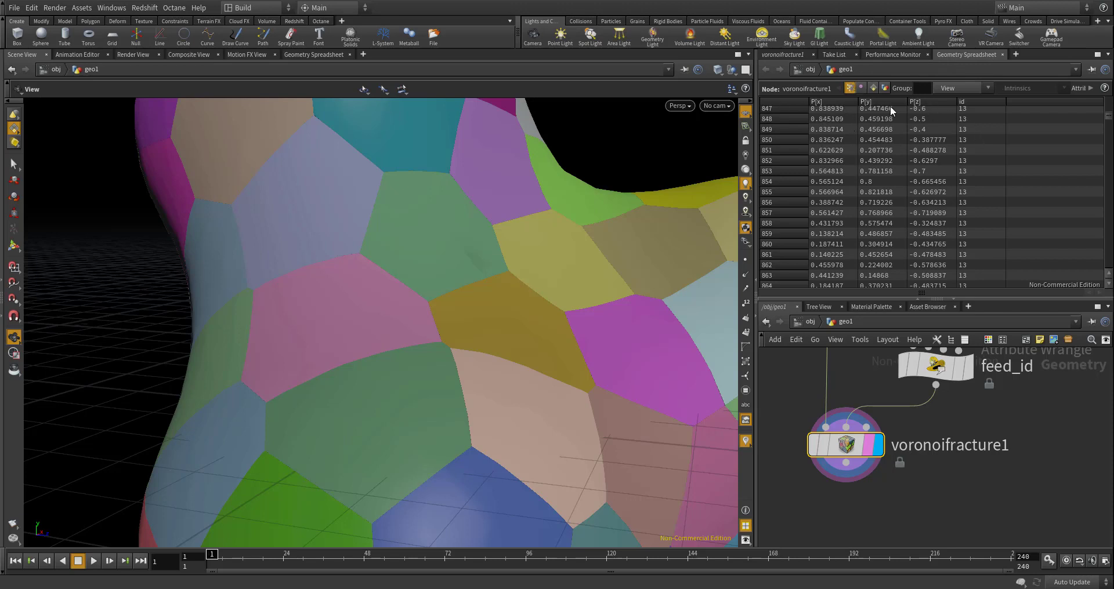
left_click_drag(1111, 120, 1109, 270)
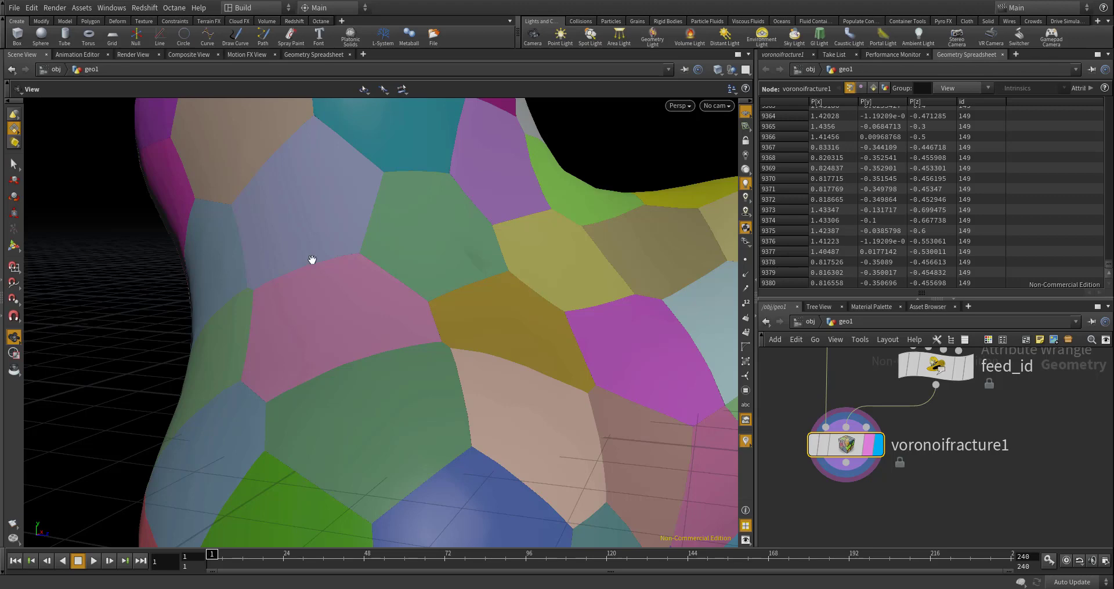
scroll(348, 264, "down", 10)
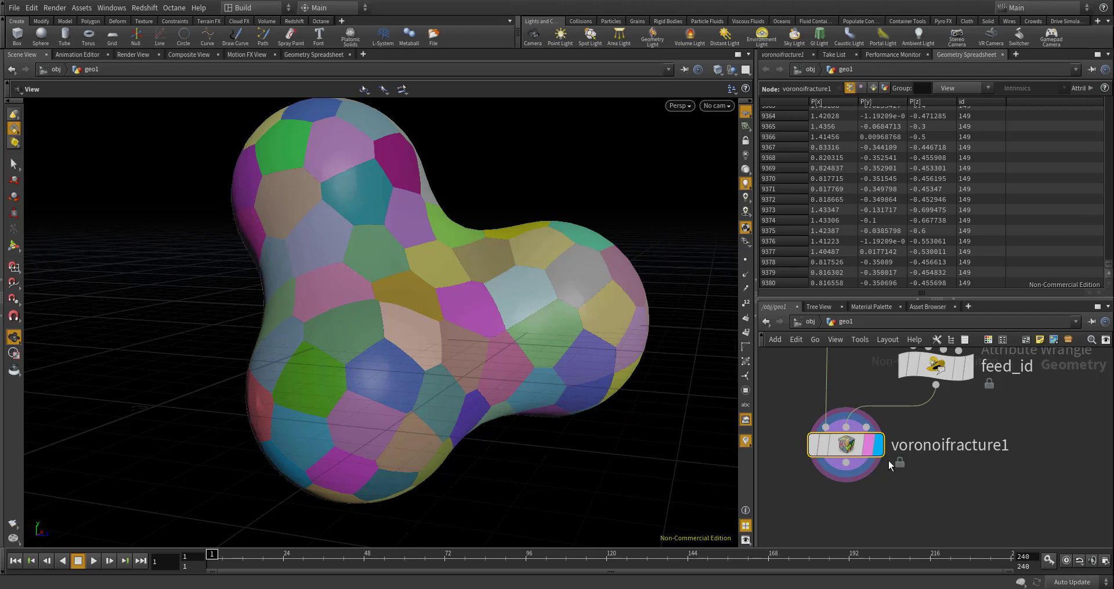
- Add a Carve node connected below voronoifracture1 and display its output
scroll(882, 484, "down", 5)
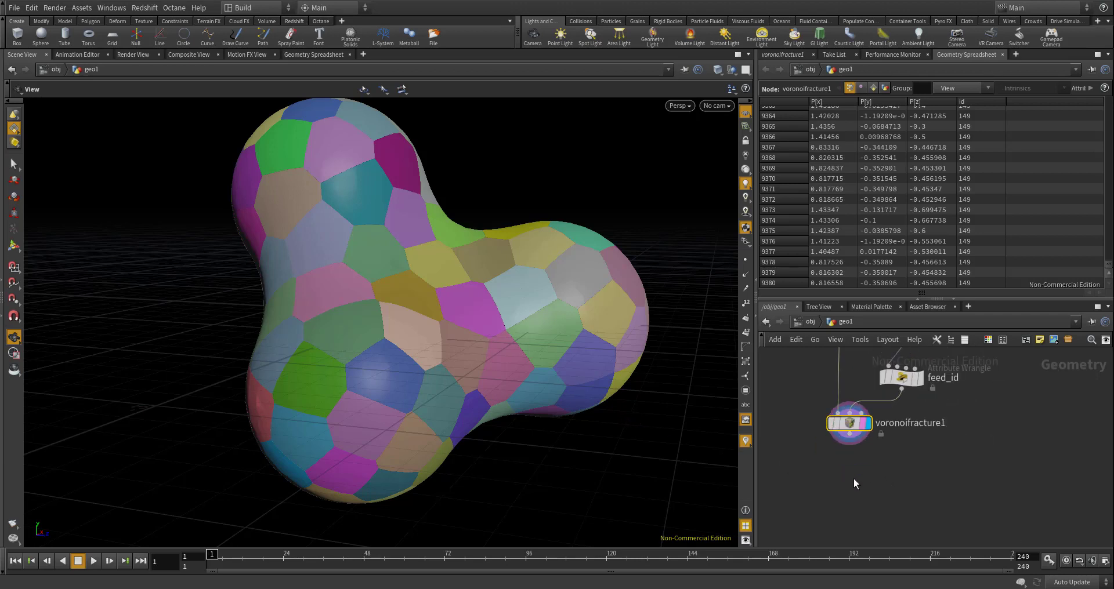
key("Tab")
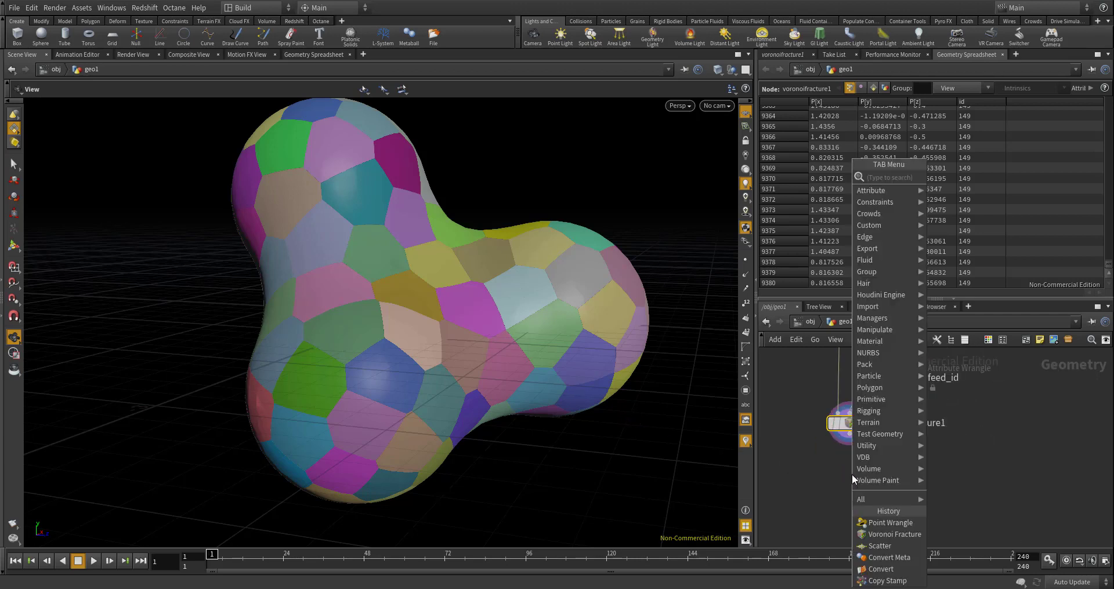
type("car")
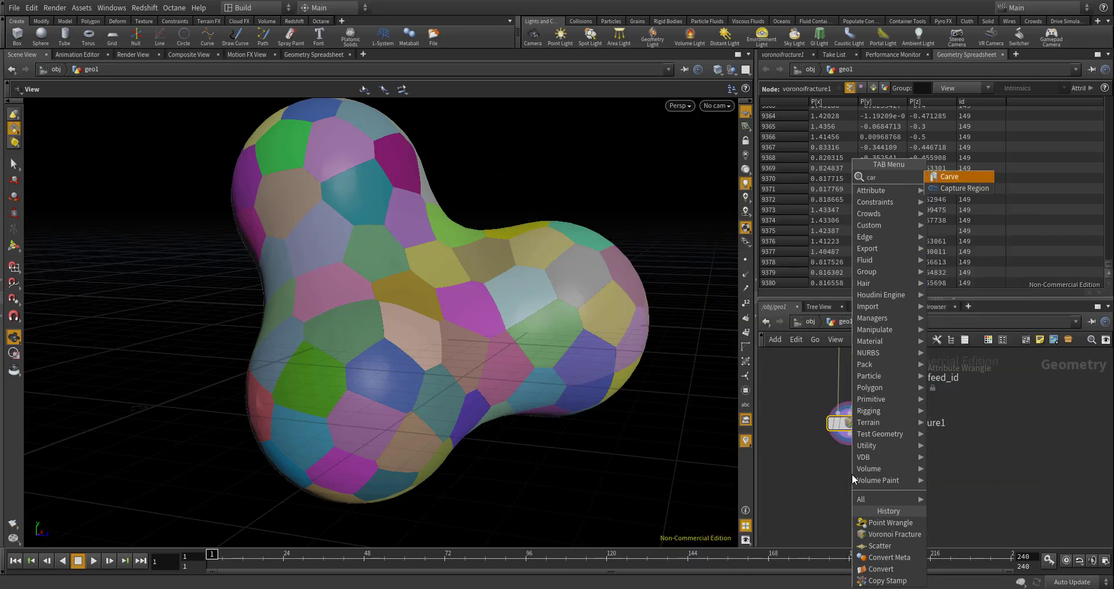
key("Return")
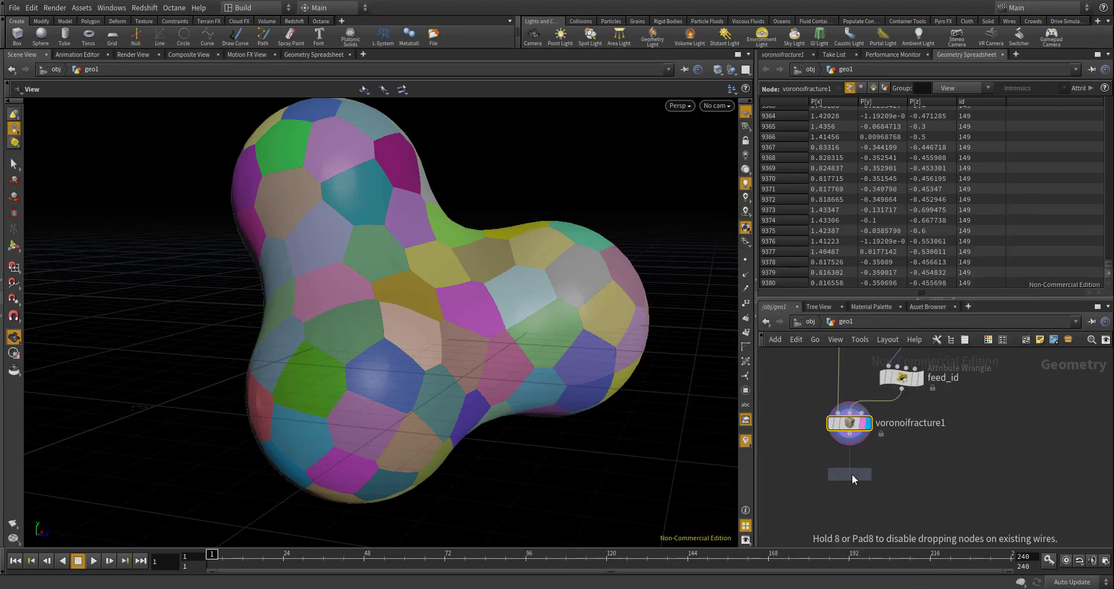
left_click(852, 475)
left_click(848, 418)
left_click(848, 458)
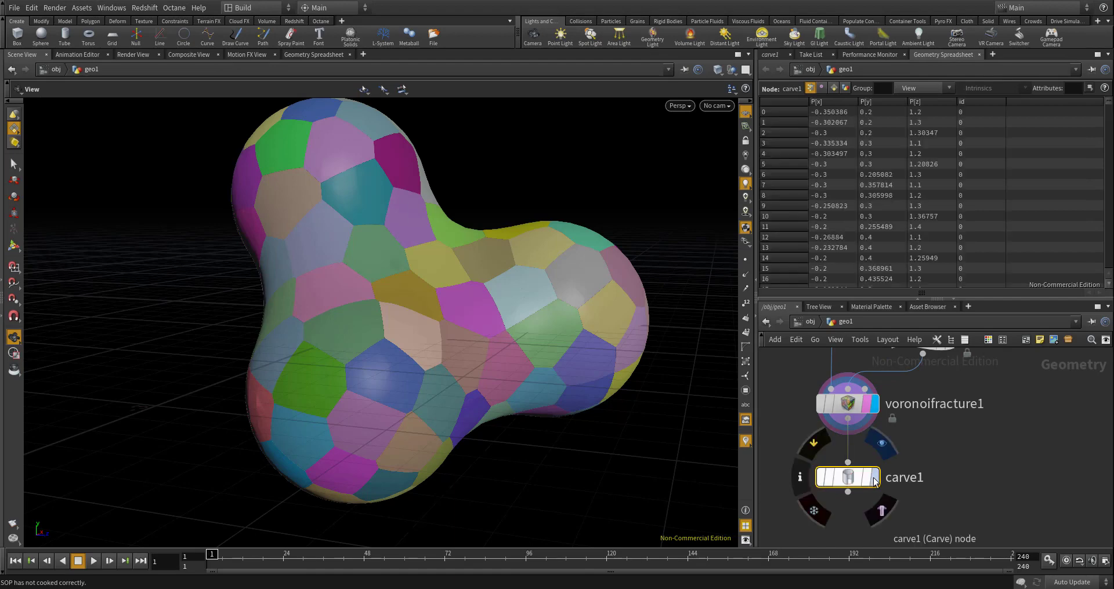
left_click(874, 478)
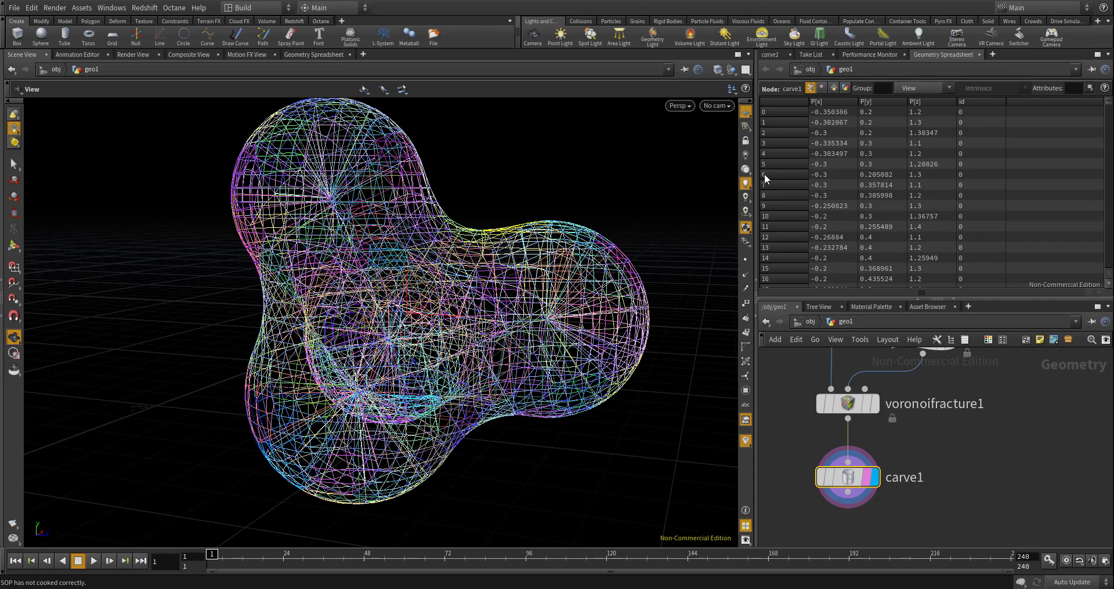
- Restrict carve1 to the inside group and set its First U to 0
left_click(770, 54)
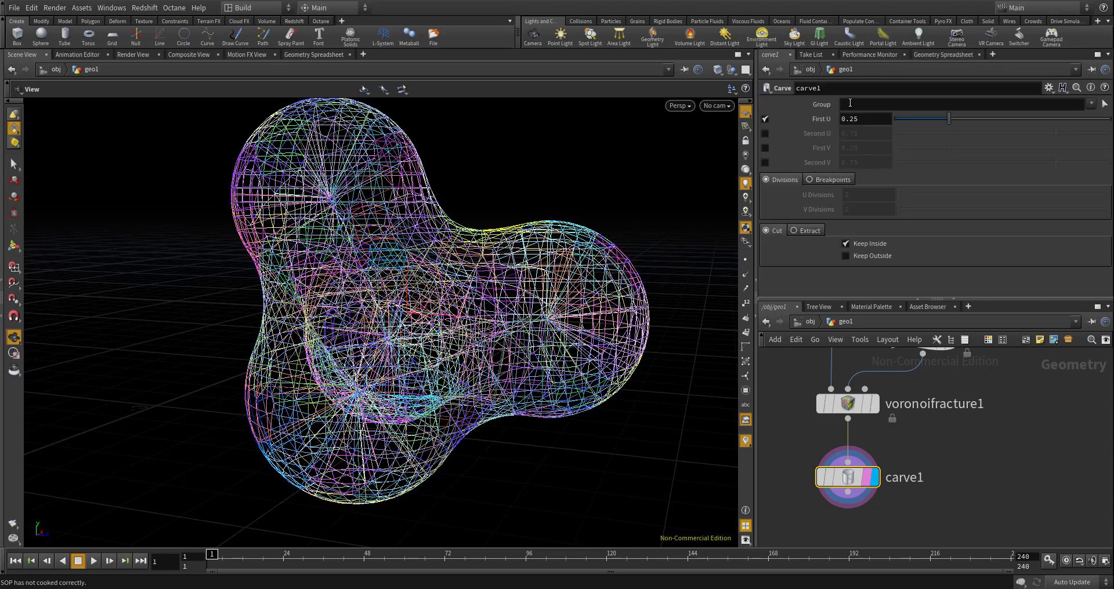
left_click(871, 104)
type("inside")
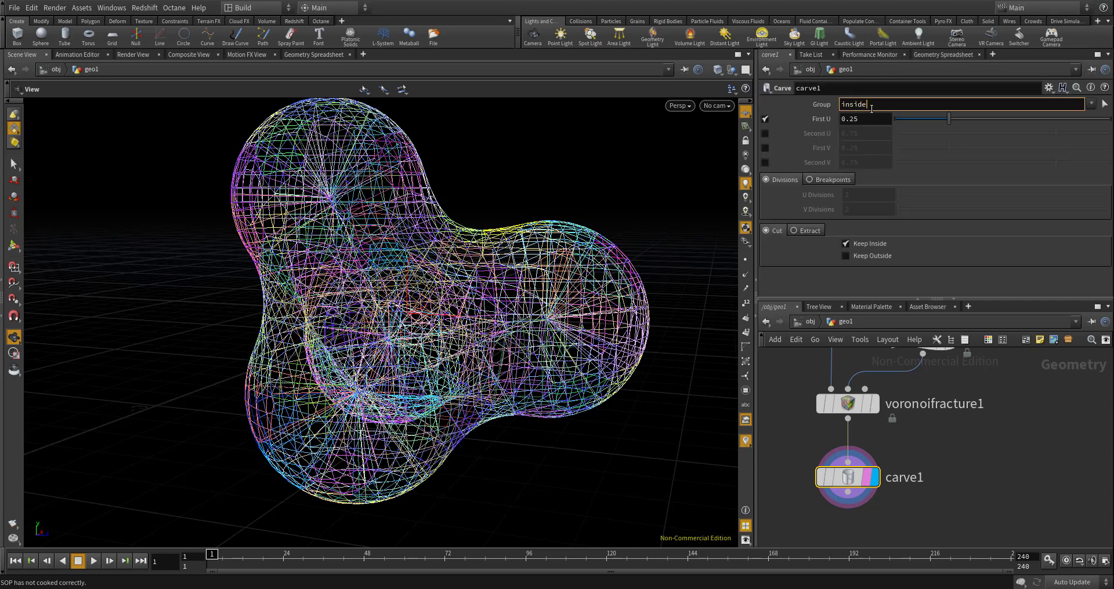
key("Return")
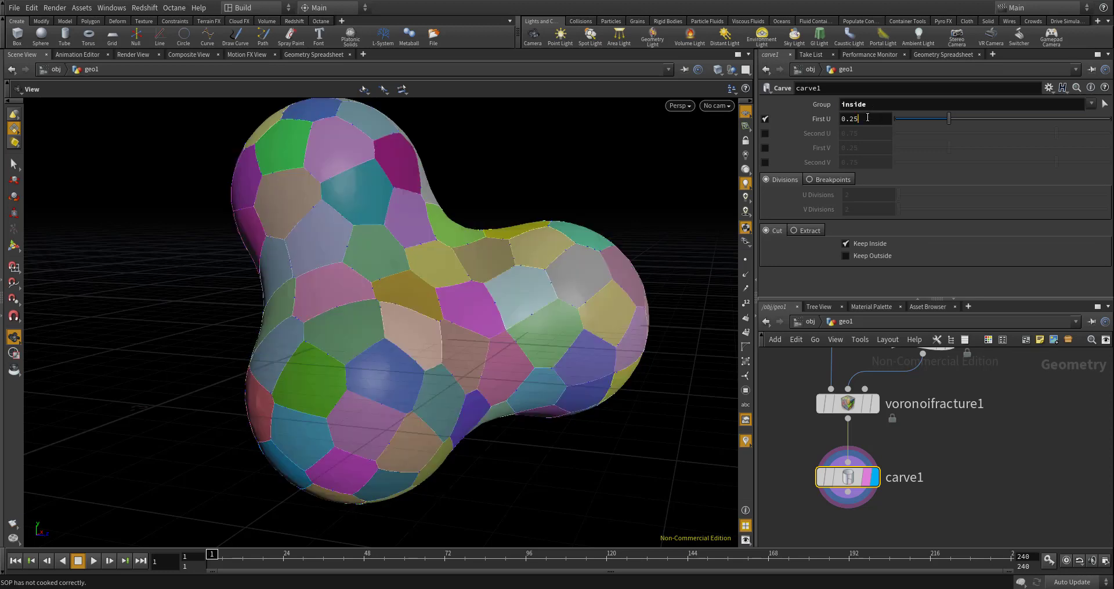
type("0")
key("Return")
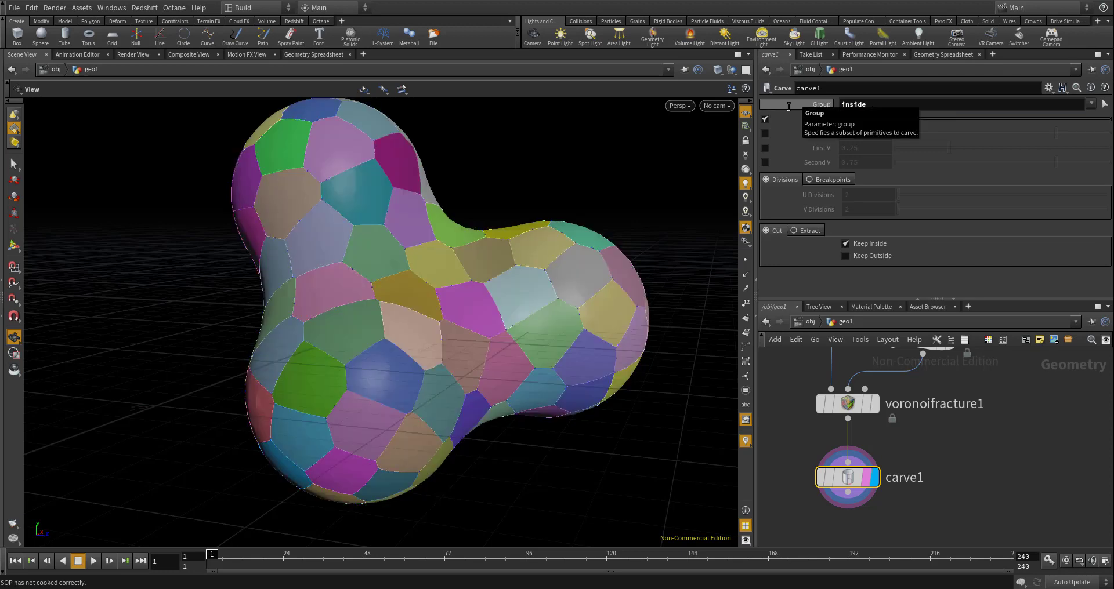
- Examine carve1's primitive attributes and its inside and outside groups in the Geometry Spreadsheet
left_click(933, 471)
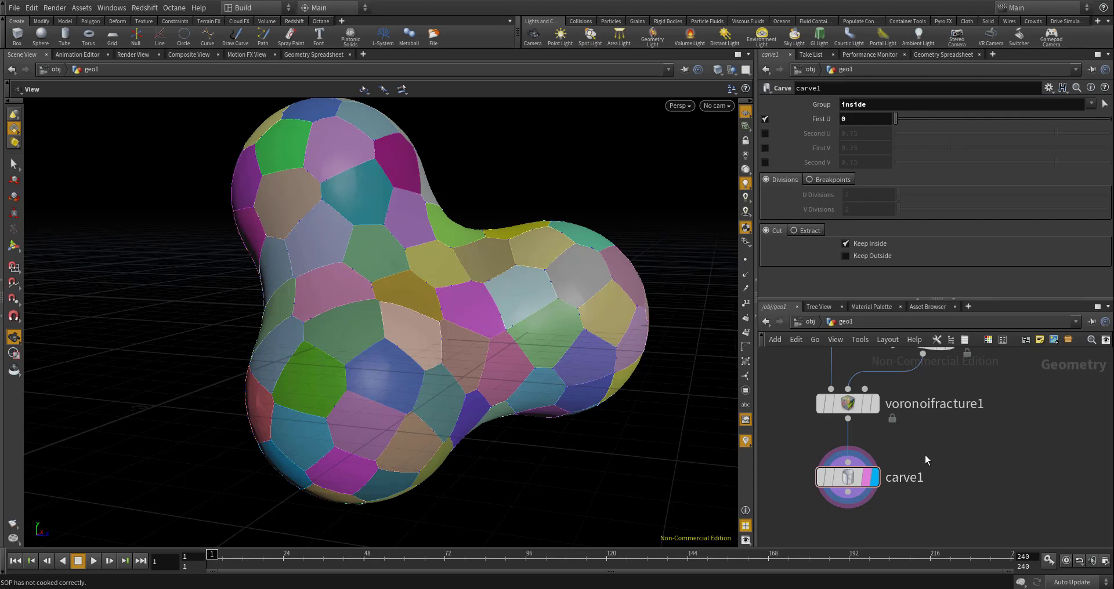
scroll(860, 485, "up", 4)
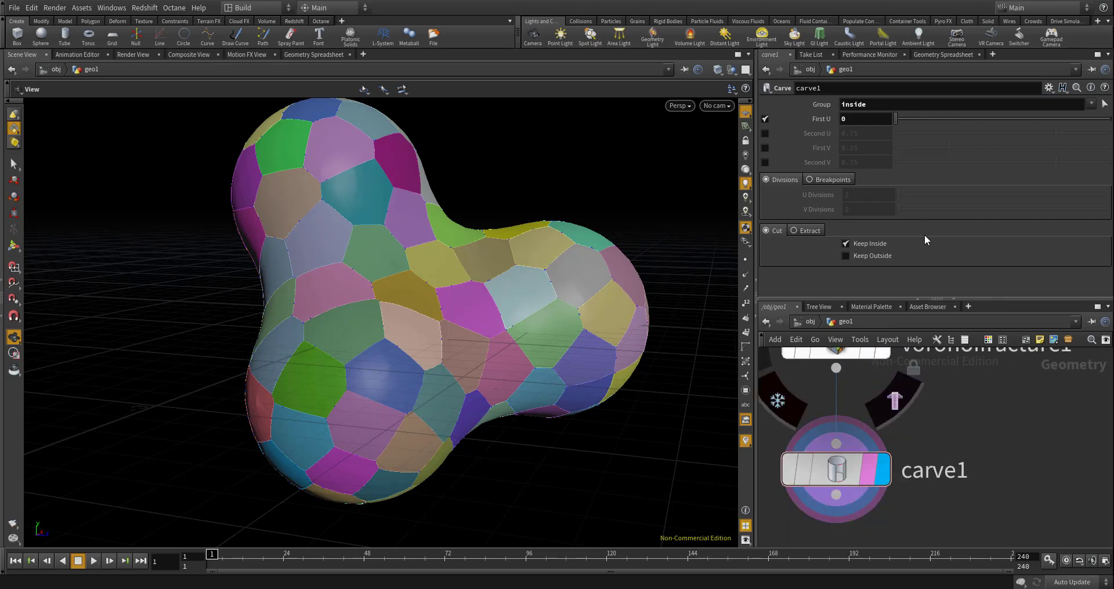
left_click(950, 53)
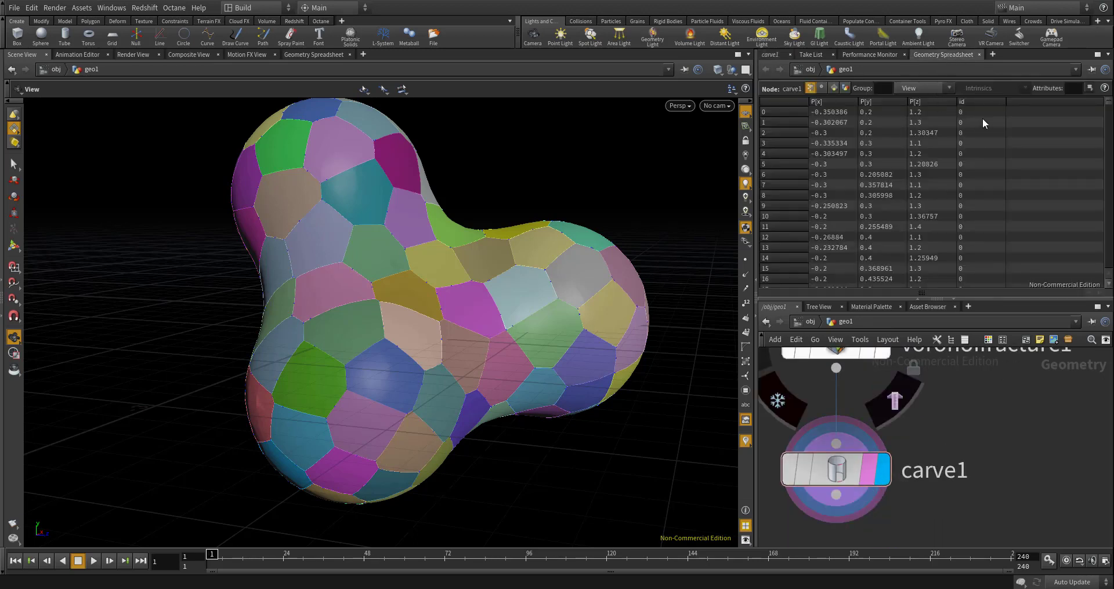
left_click(834, 88)
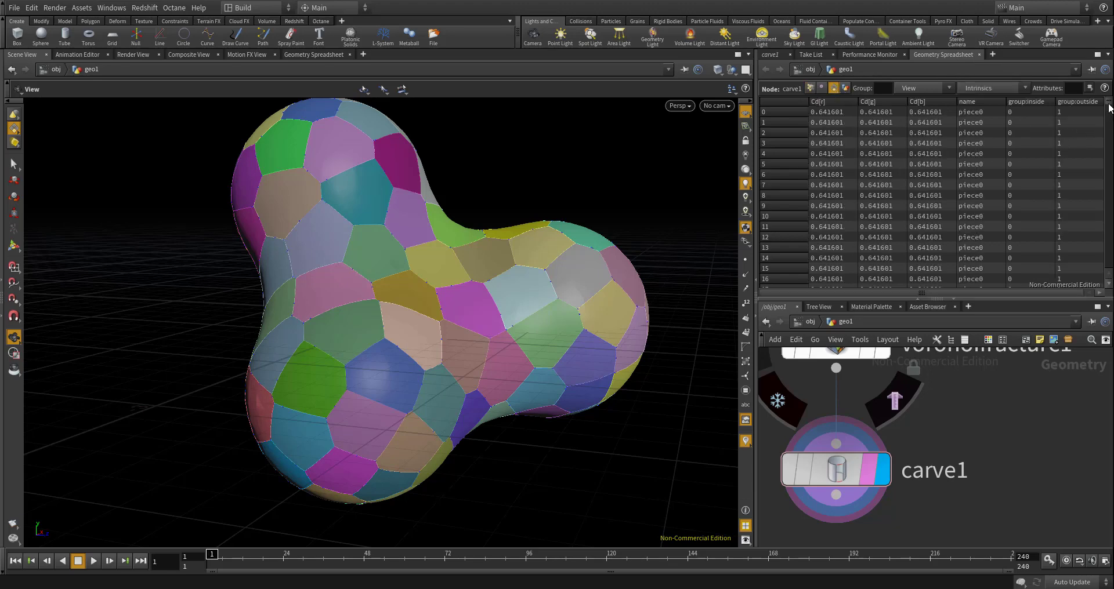
mouse_move(1110, 108)
left_mouse_down()
mouse_move(1109, 267)
mouse_move(1109, 104)
left_mouse_up()
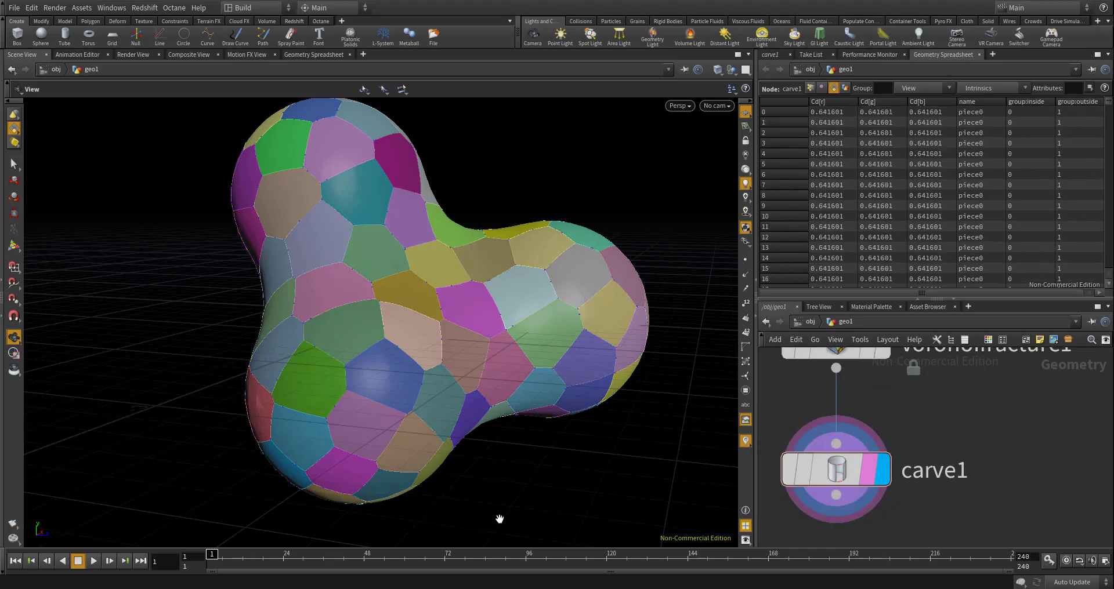
- Add a Normal node connected below carve1 and display its output
scroll(876, 479, "up", 3)
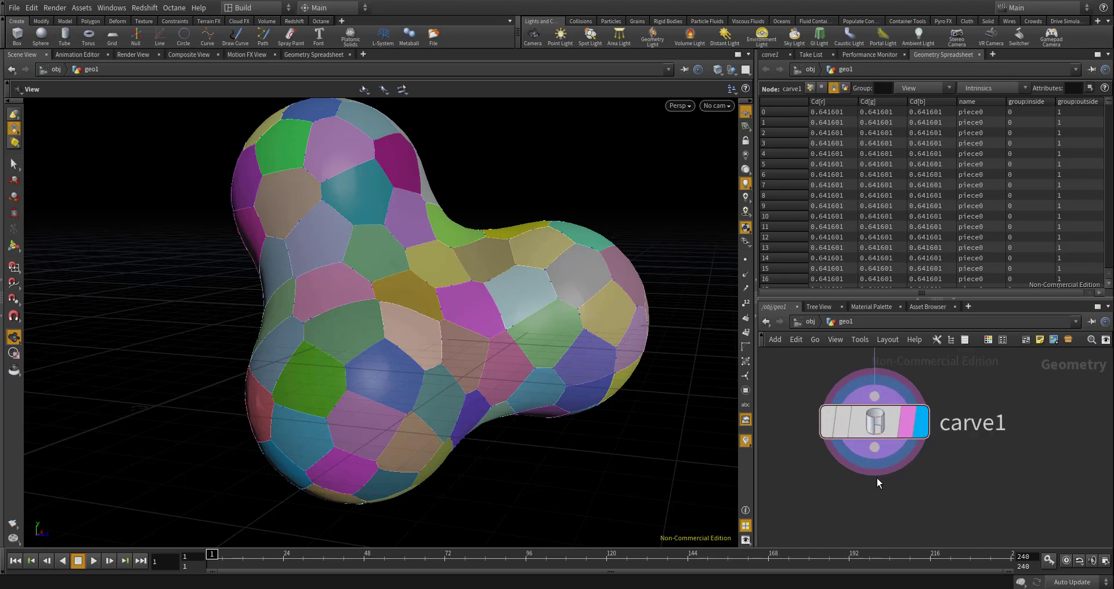
key("Tab")
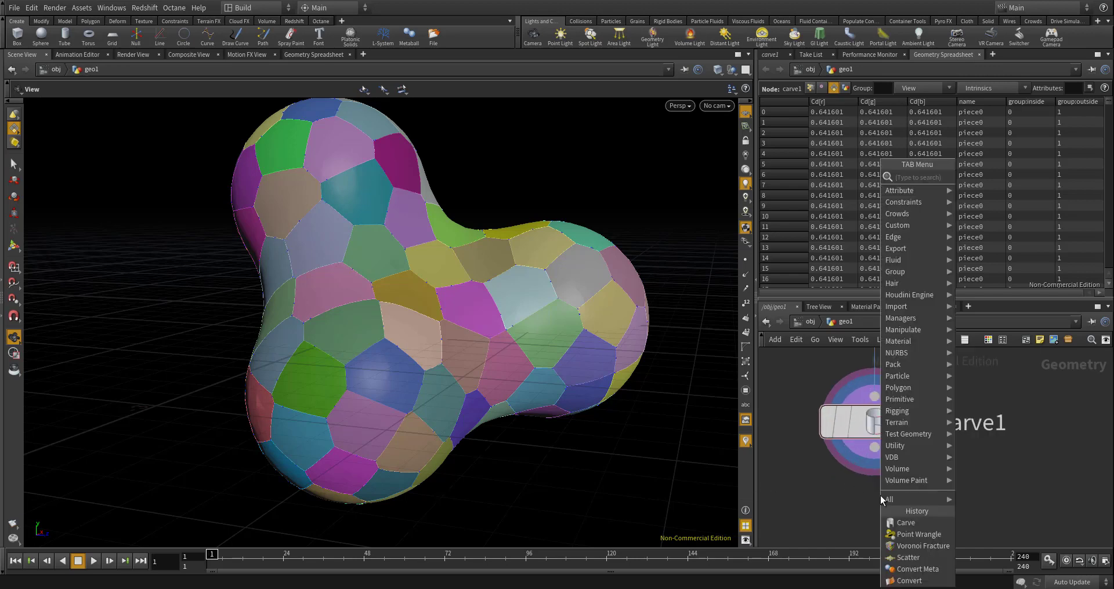
type("normal")
key("Return")
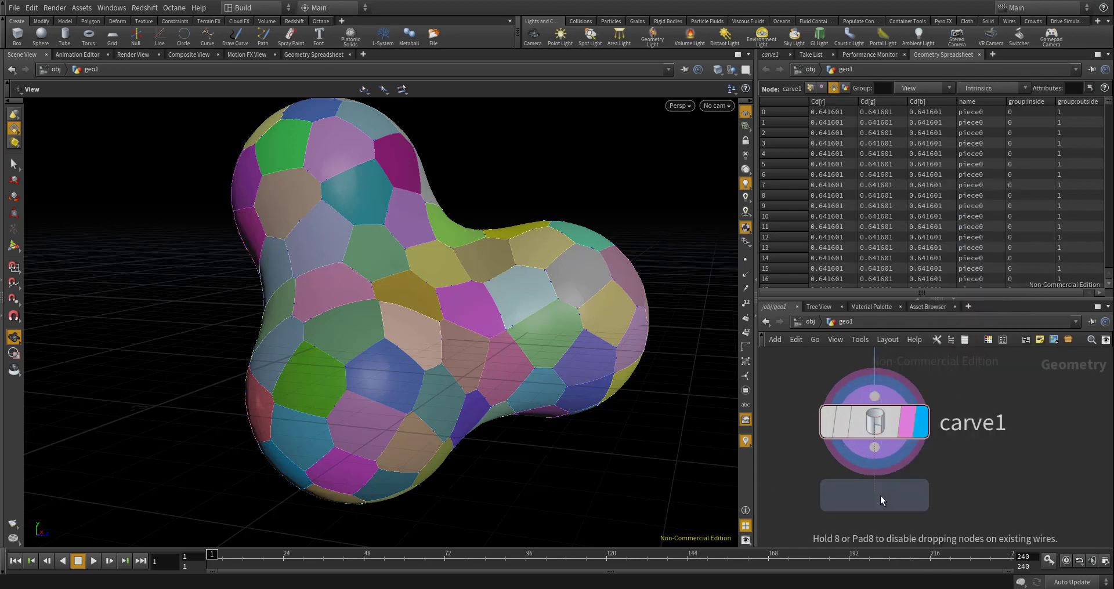
left_click(880, 496)
left_click(874, 479)
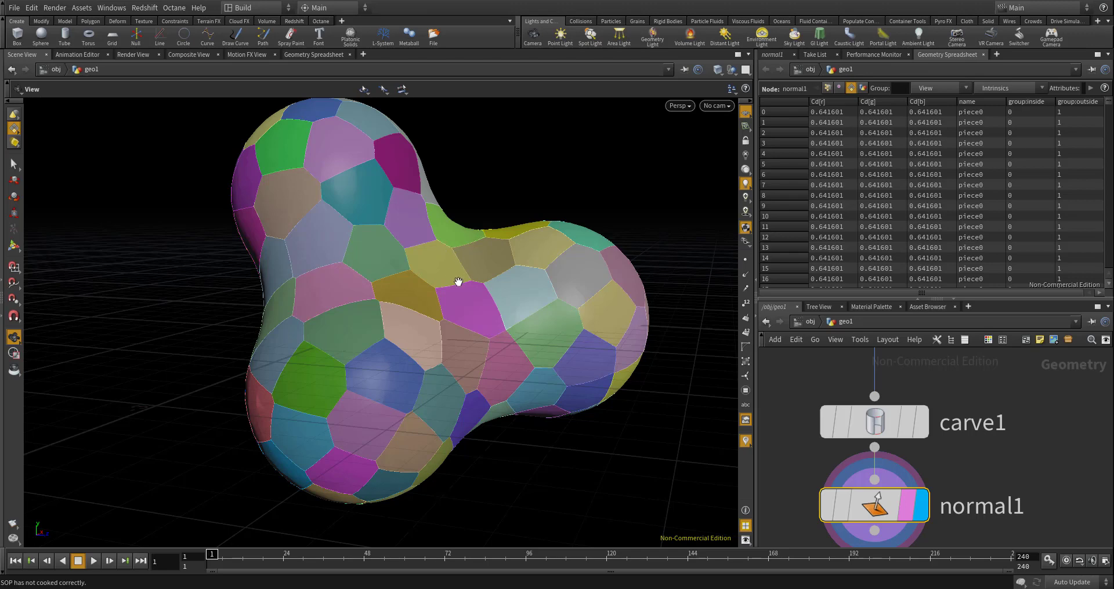
- Set the viewport display to Smooth Wire Shaded and inspect the polygon edges on the fractured surface
left_click(681, 106)
mouse_move(695, 147)
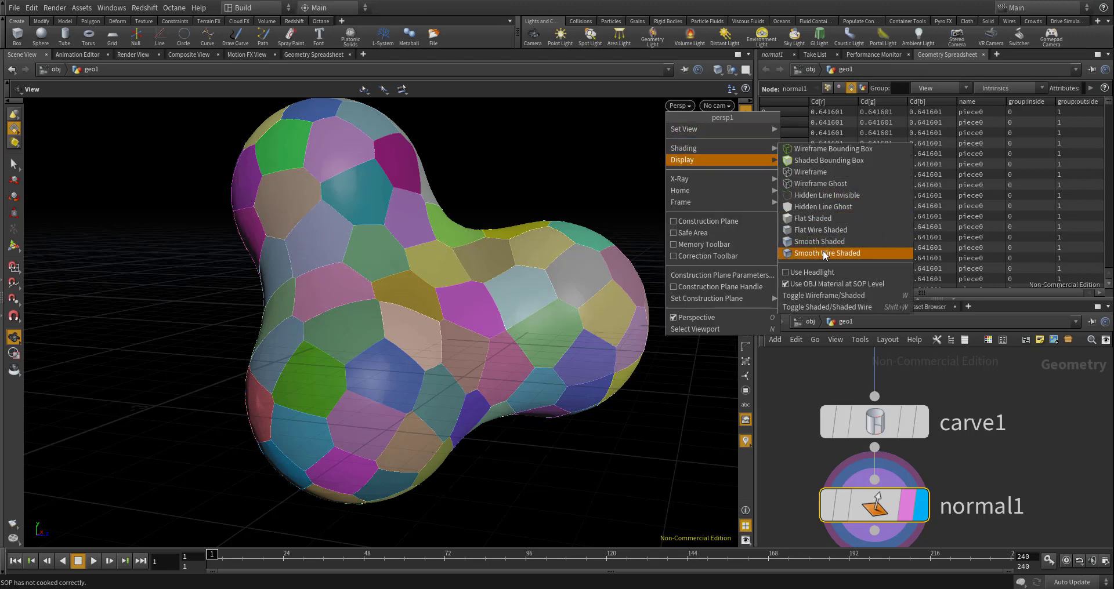
left_click(826, 254)
scroll(517, 294, "up", 5)
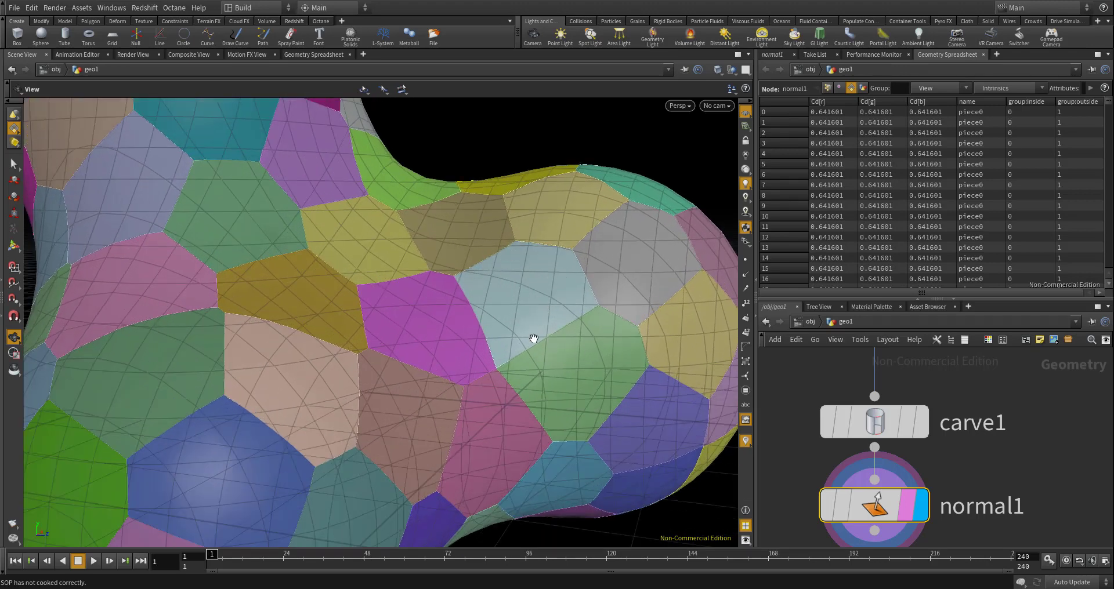
- Add a Divide node below normal1, wire normal1 into its first input and display its output
mouse_move(886, 442)
scroll(964, 401, "down", 5)
scroll(941, 476, "up", 4)
left_click(943, 434)
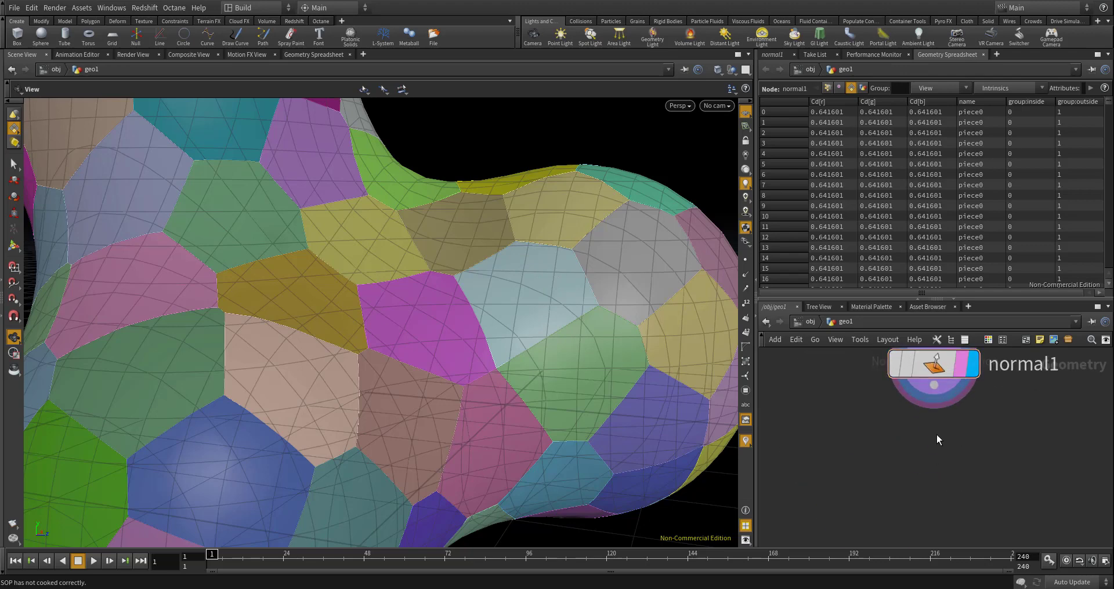
key("Tab")
type("divide")
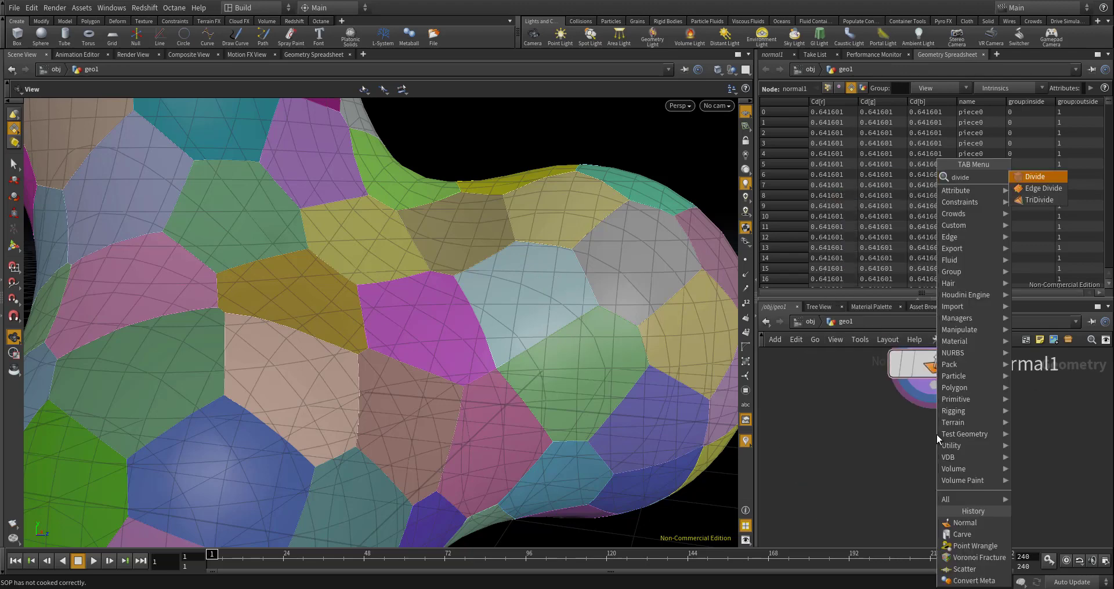
key("Return")
left_click(935, 440)
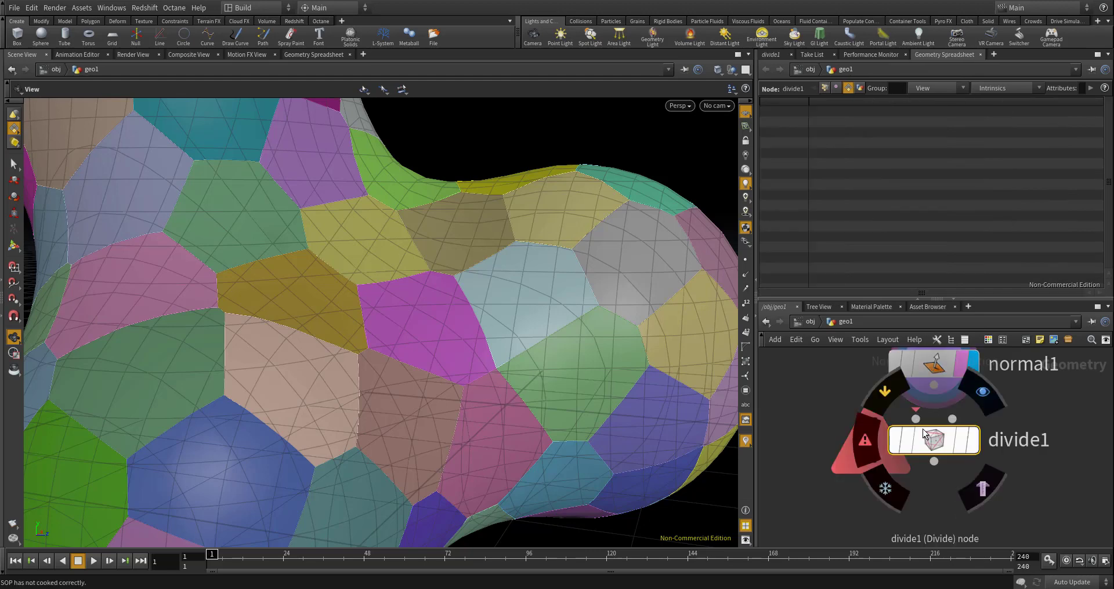
left_click(933, 388)
left_click(935, 455)
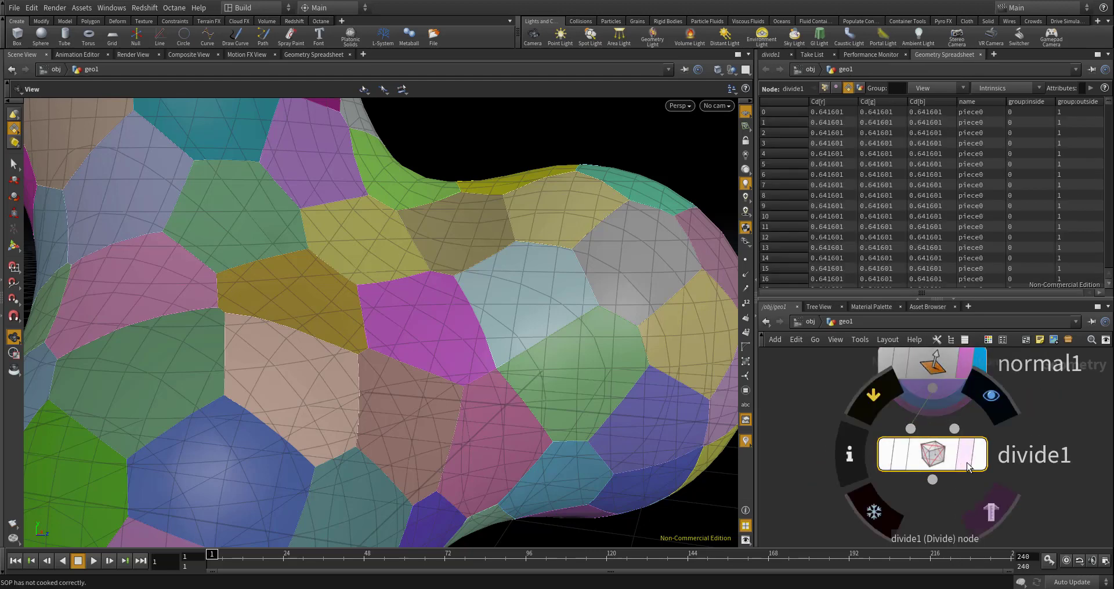
left_click_drag(940, 462, 940, 475)
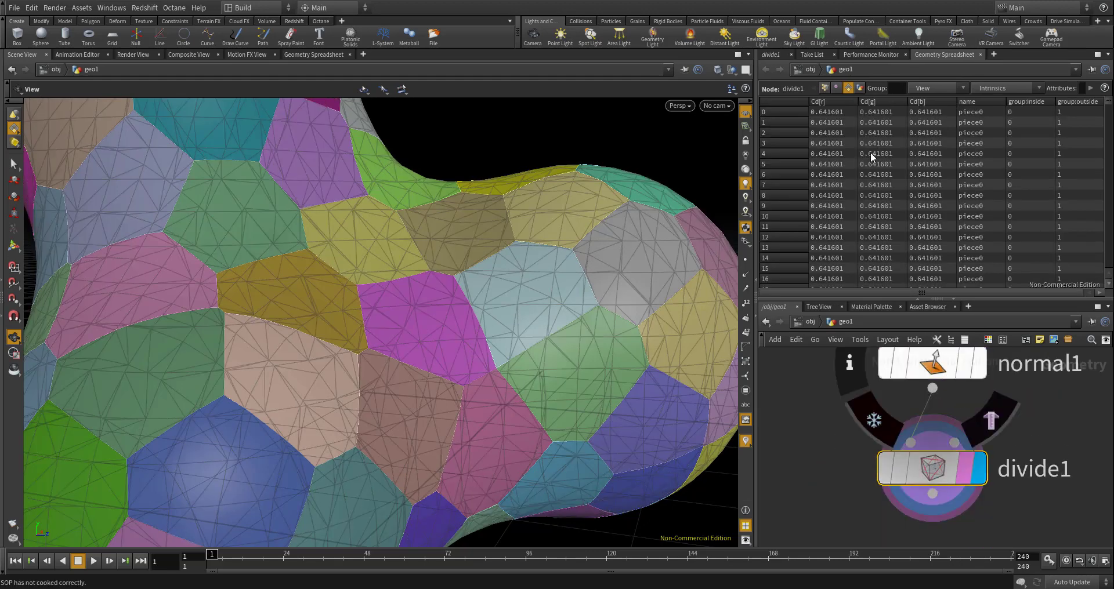
- Enable Remove Shared Edges on divide1 and inspect the resulting piece outlines in the viewport
left_click(772, 54)
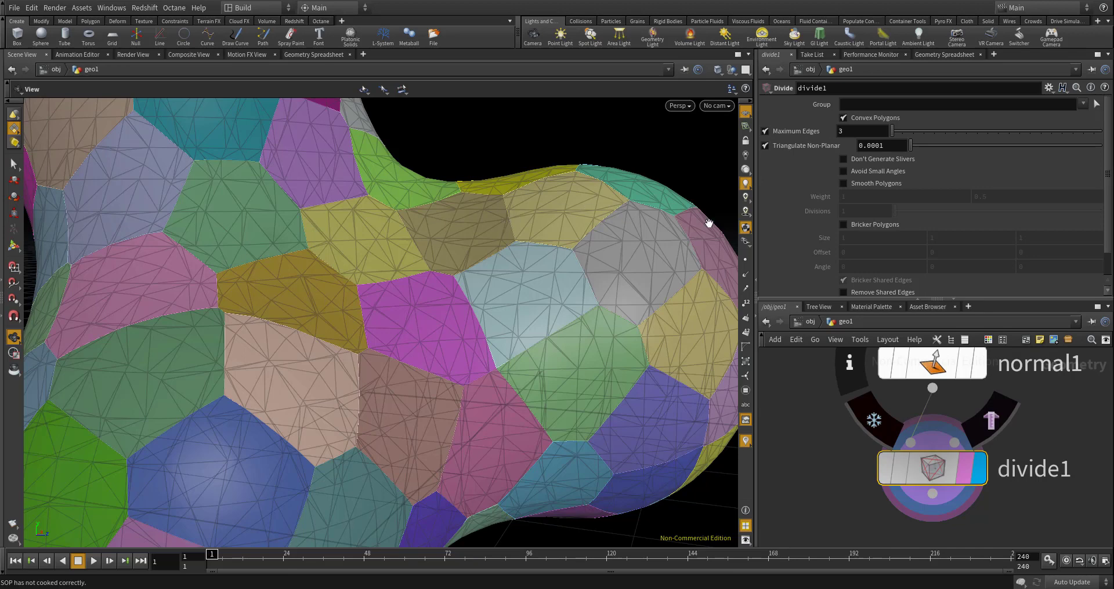
scroll(897, 206, "down", 1)
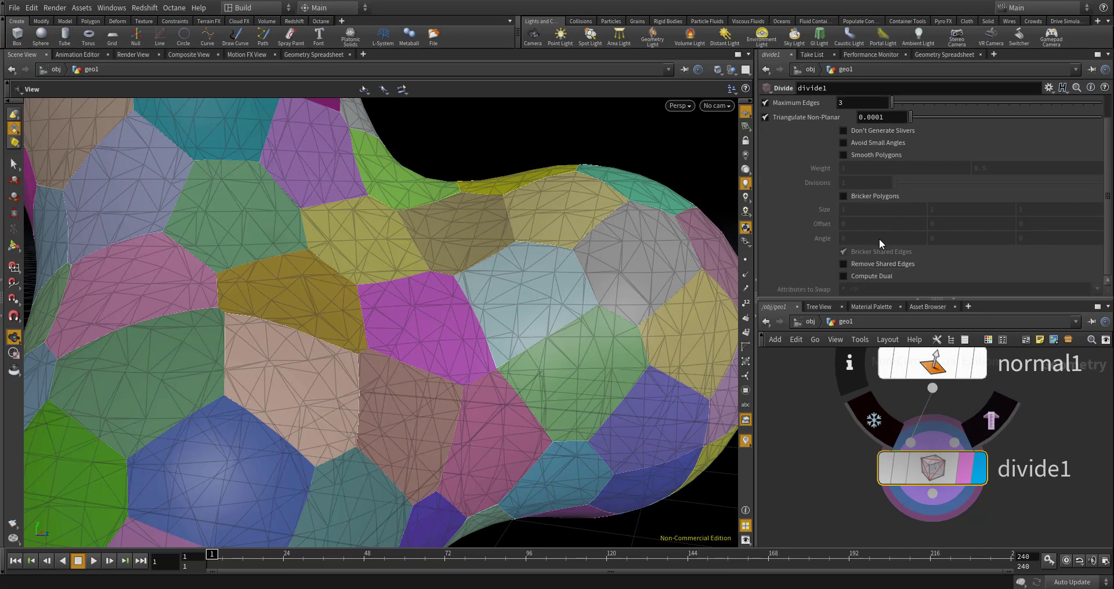
left_click(846, 263)
left_click_drag(607, 314, 529, 256)
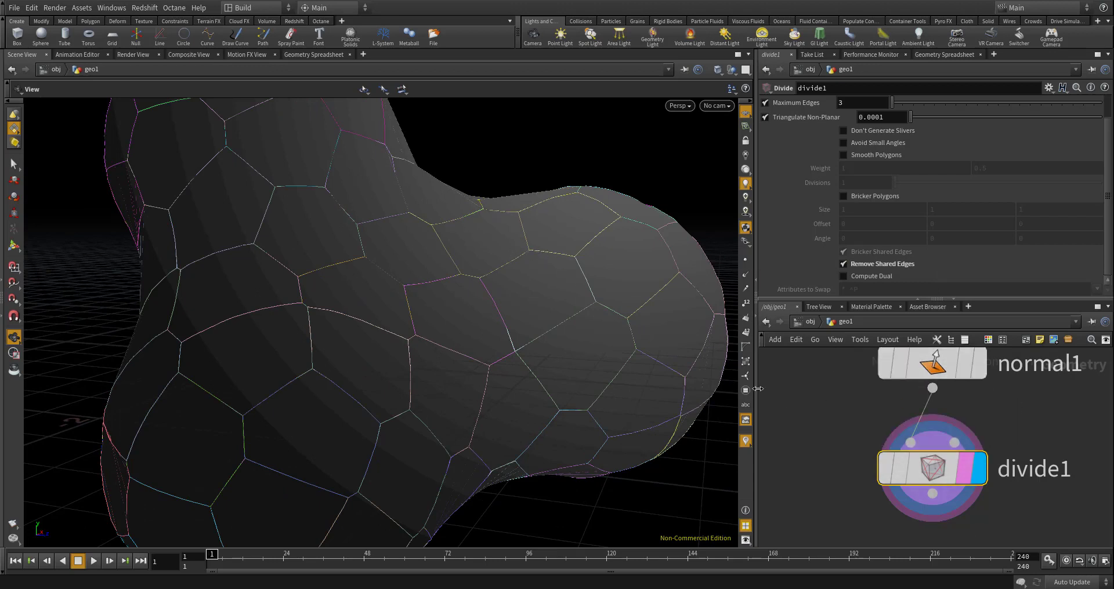
- Add a second Carve node below divide1, wire divide1 into it and display its output
scroll(833, 387, "down", 5)
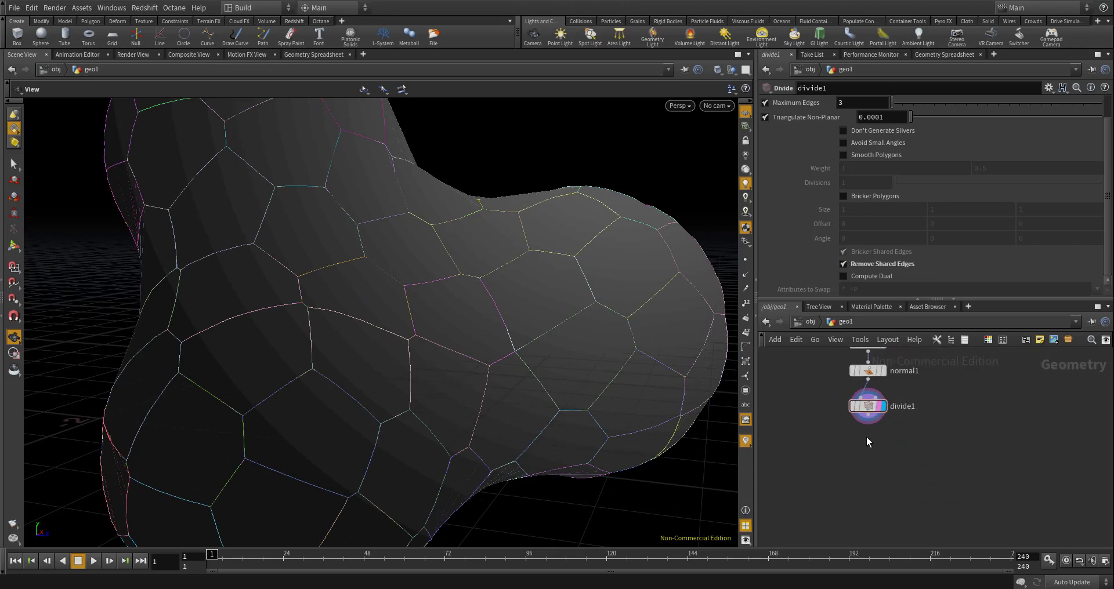
key("Tab")
type("carve")
key("Return")
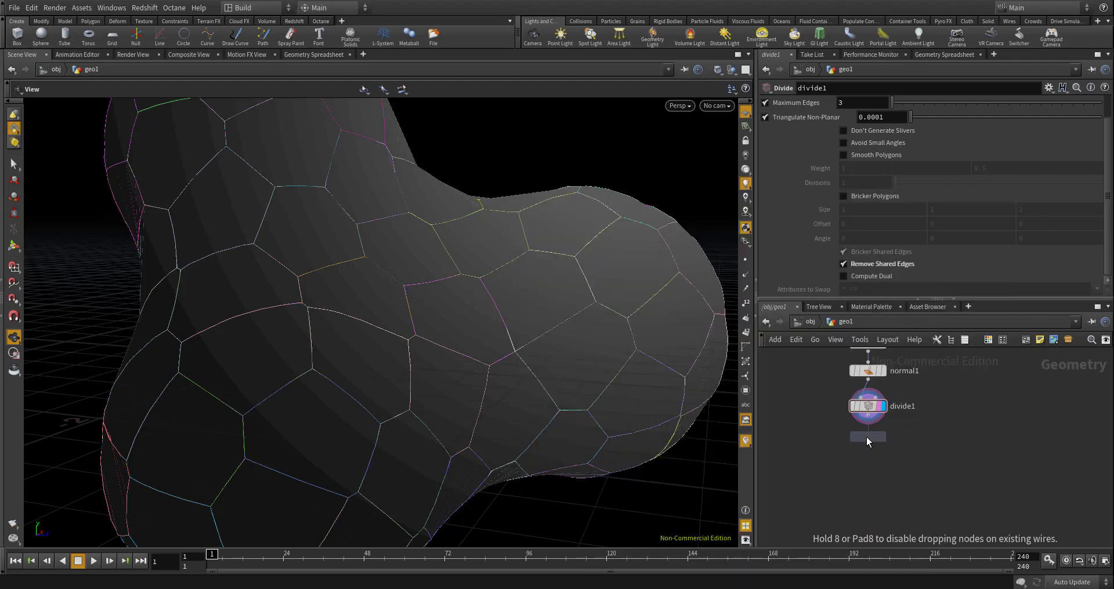
left_click(865, 437)
scroll(865, 437, "up", 3)
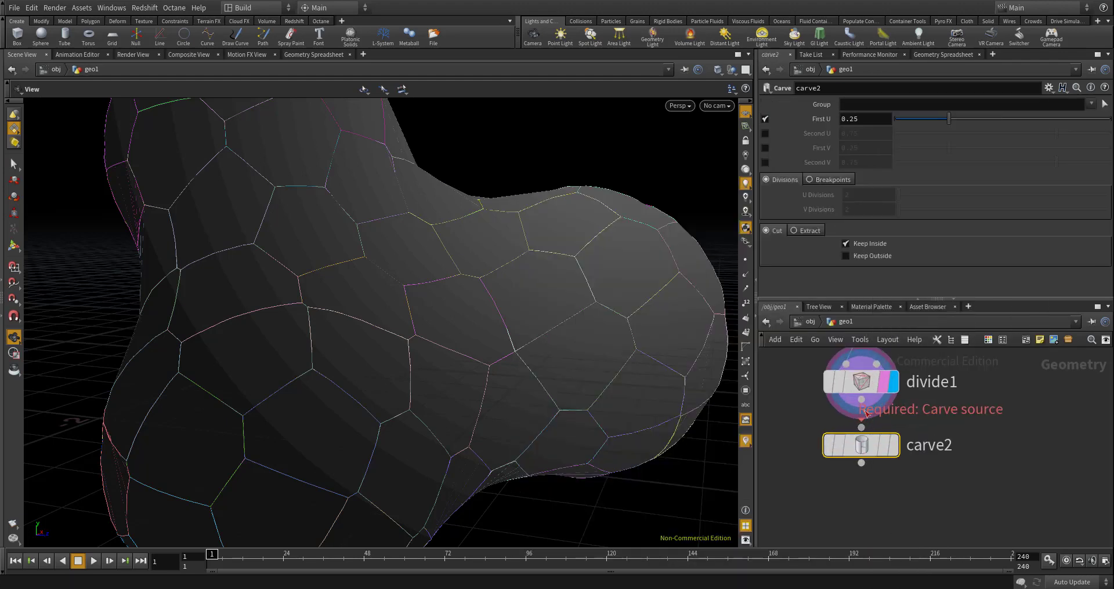
left_click_drag(863, 437, 871, 477)
left_click(861, 401)
left_click(892, 449)
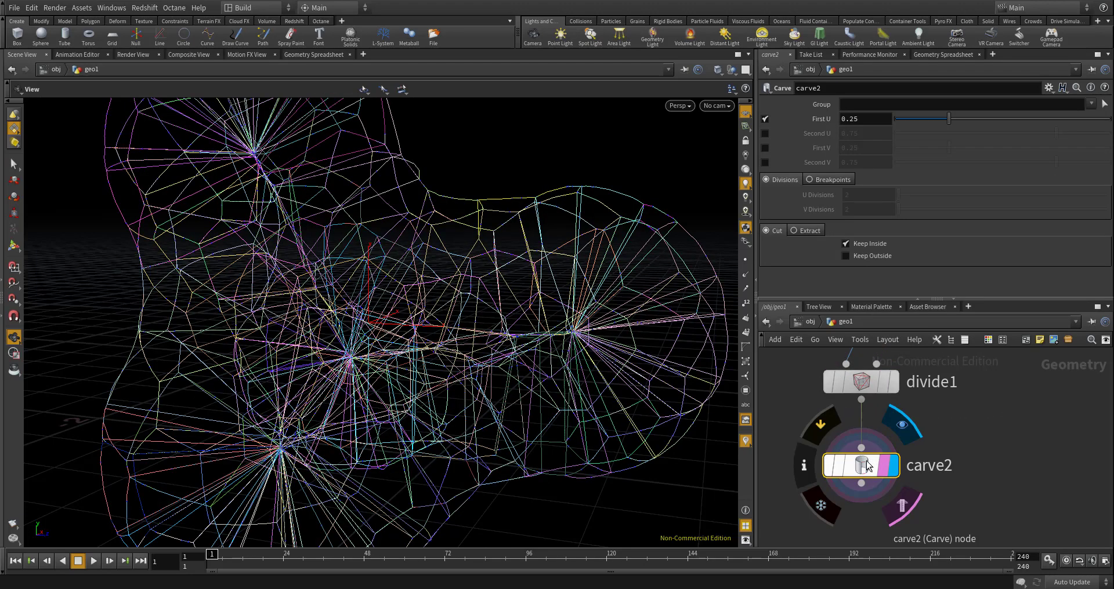
- Set carve2's First U to 0 and inspect the resulting curves inside the shape
left_click_drag(864, 120, 788, 100)
type("0")
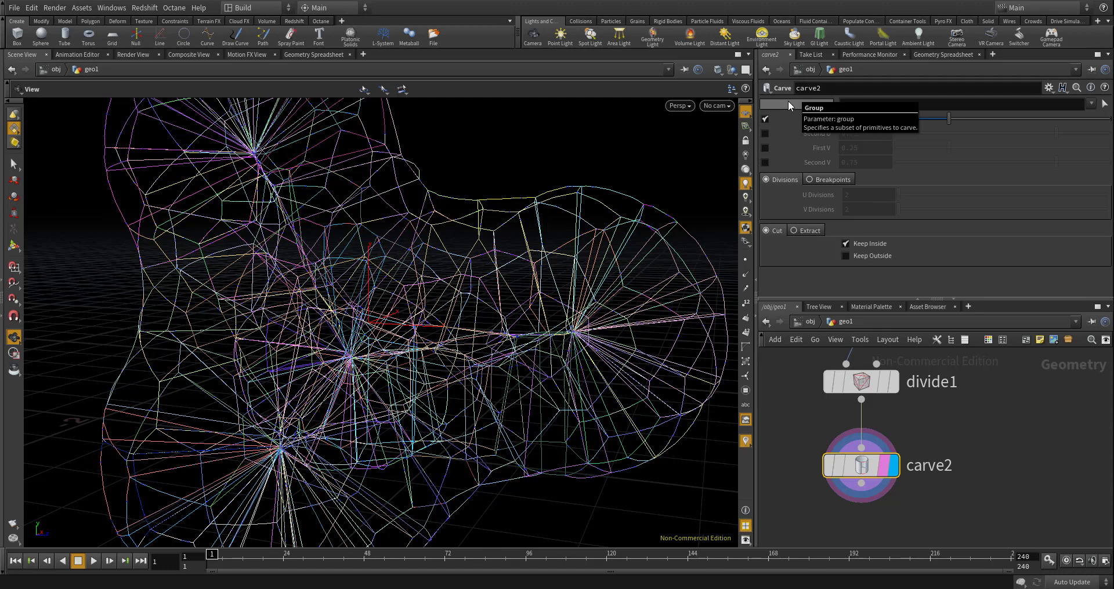
key("Return")
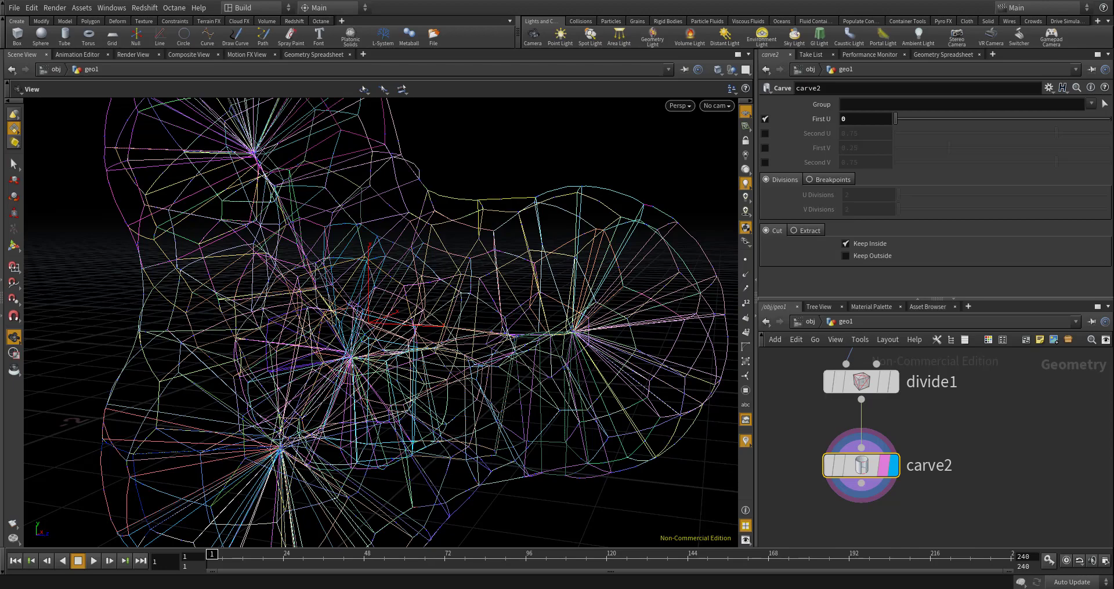
scroll(861, 449, "up", 2)
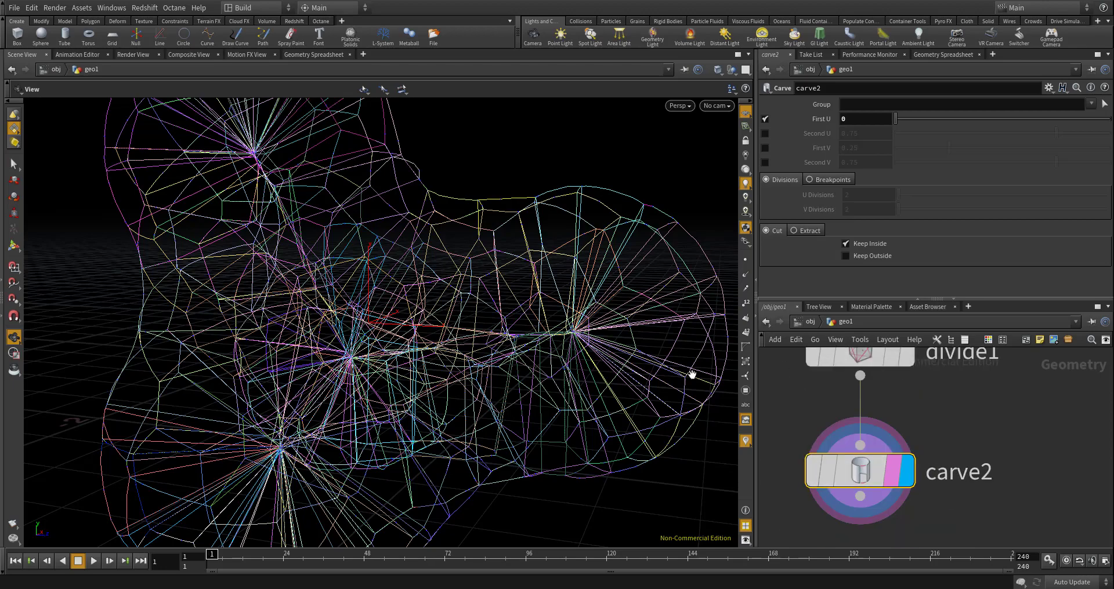
left_click_drag(530, 350, 567, 308)
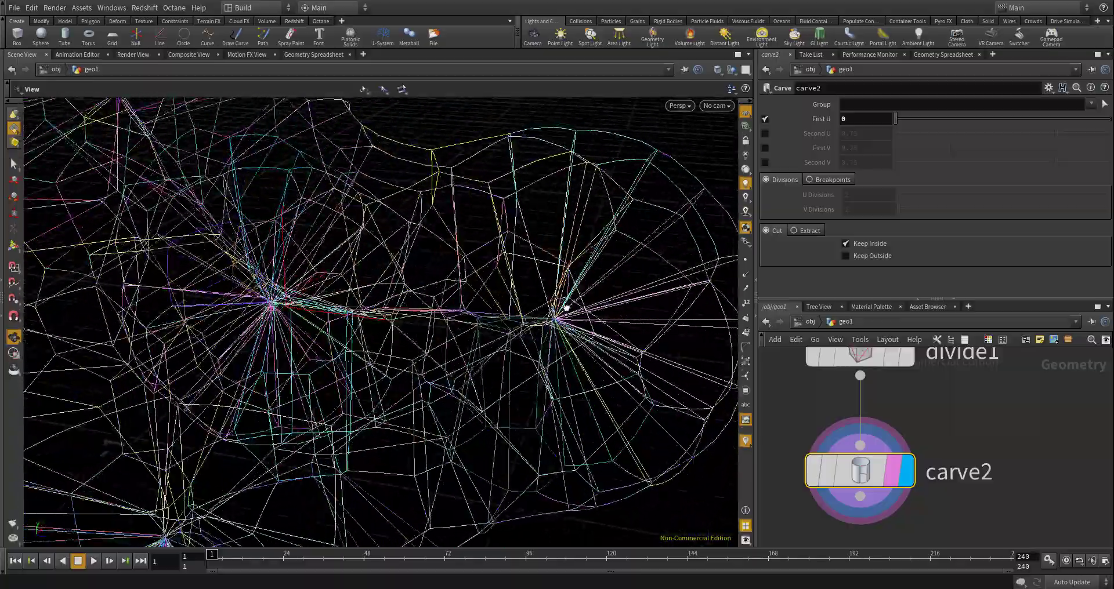
scroll(567, 308, "down", 5)
scroll(991, 388, "down", 4)
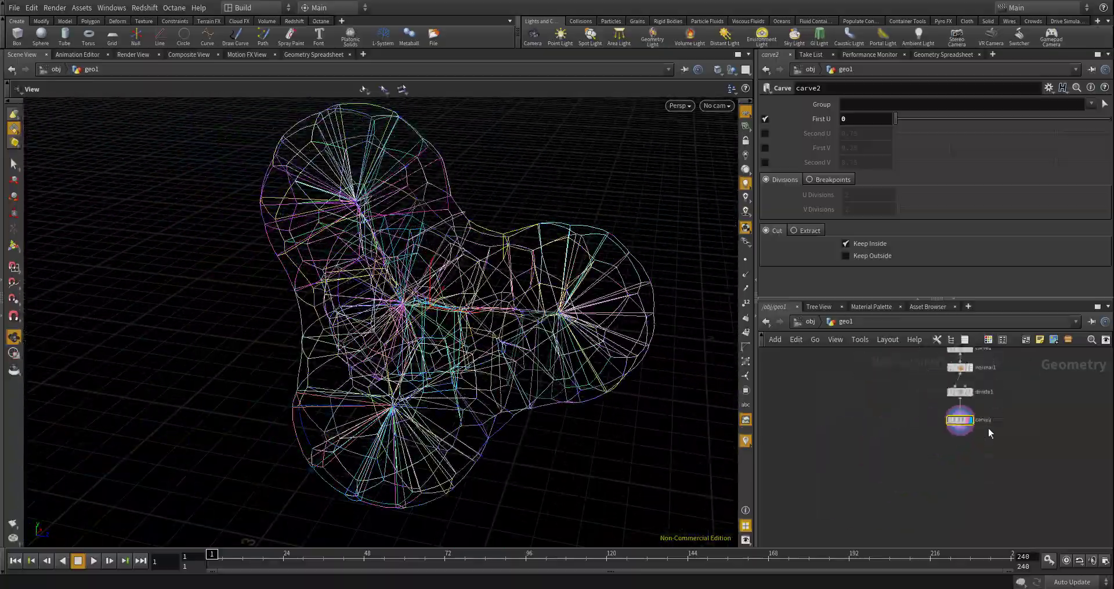
- Switch carve1, above normal1 in the chain, from Cut to Extract
middle_click_drag(988, 429, 961, 507)
scroll(930, 426, "up", 5)
scroll(980, 443, "down", 6)
middle_click_drag(998, 448, 994, 466)
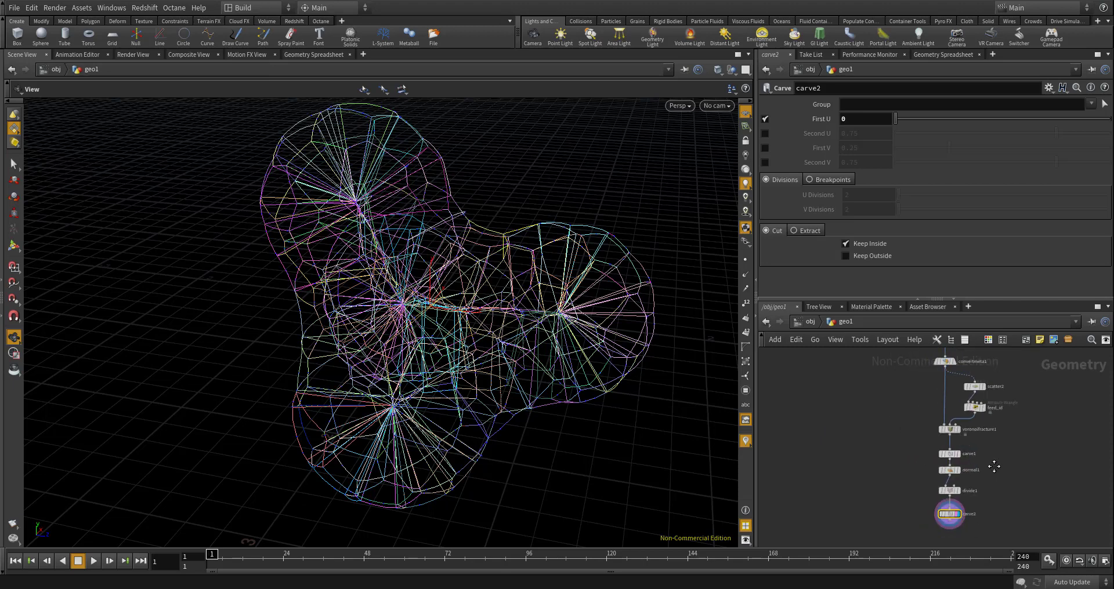
scroll(996, 467, "up", 2)
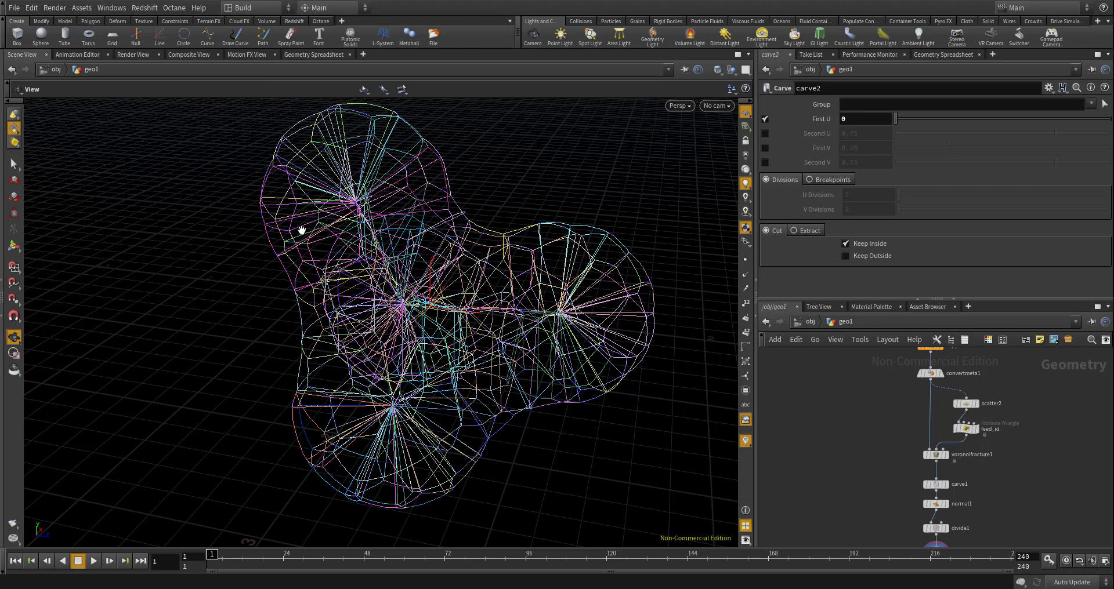
scroll(935, 393, "up", 2)
middle_click_drag(853, 413, 835, 397)
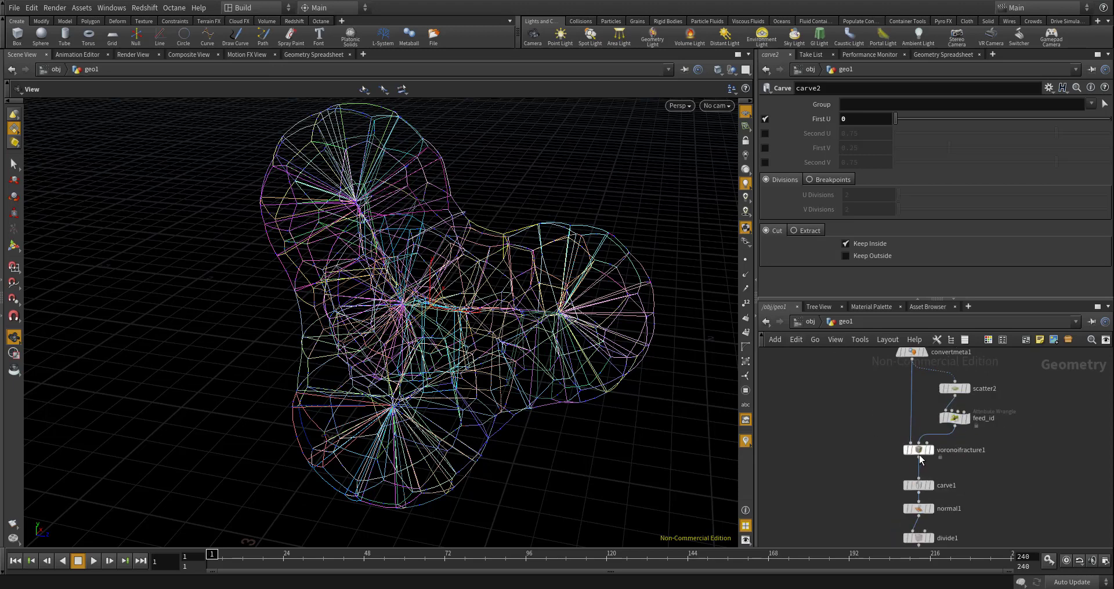
scroll(924, 487, "up", 5)
left_click(922, 487)
scroll(922, 504, "down", 3)
middle_click_drag(922, 504, 893, 458)
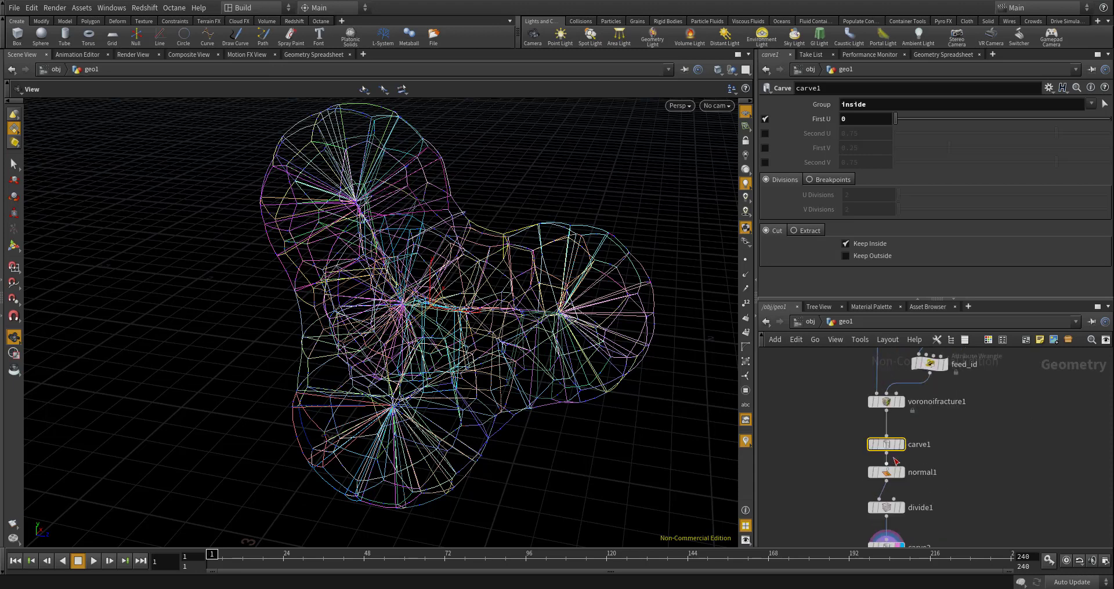
scroll(895, 461, "up", 2)
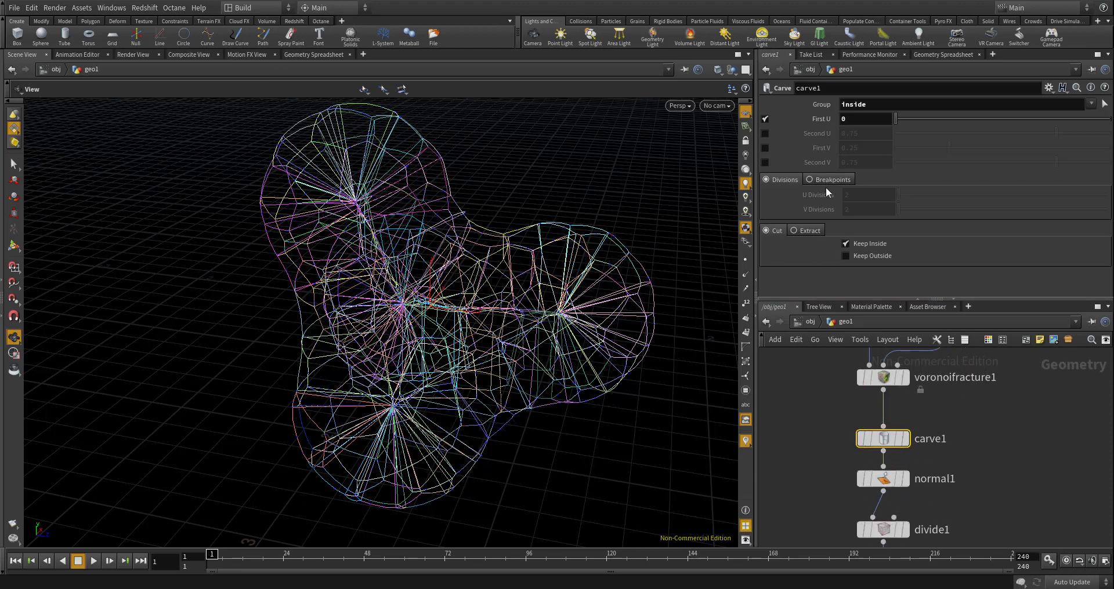
left_click(812, 230)
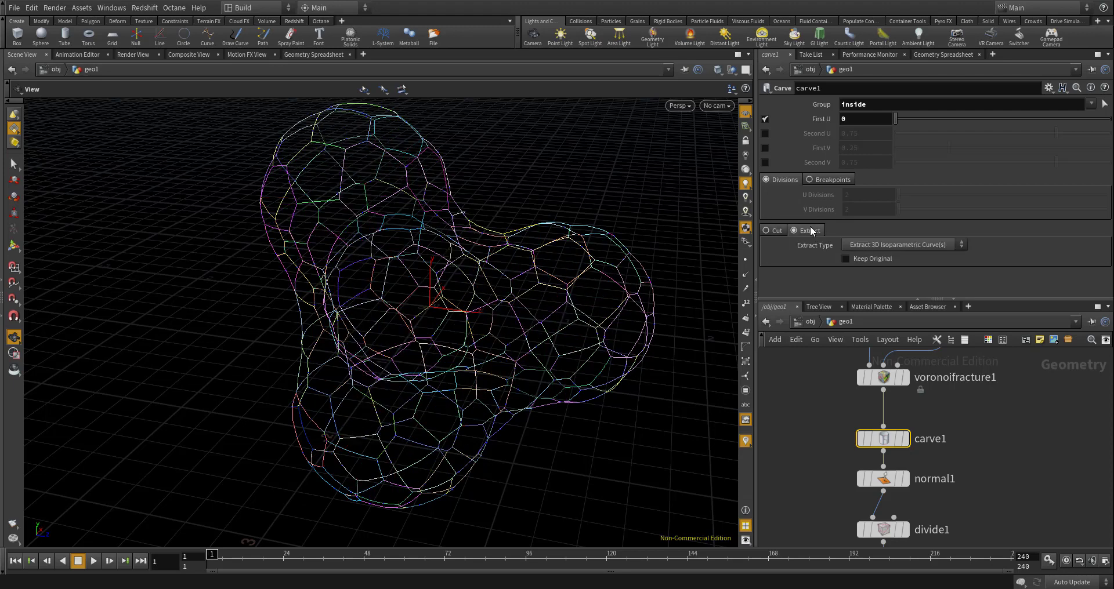
- Compare the extract types on carve1 and set Extract Type to Extract Point(s)
left_click(883, 245)
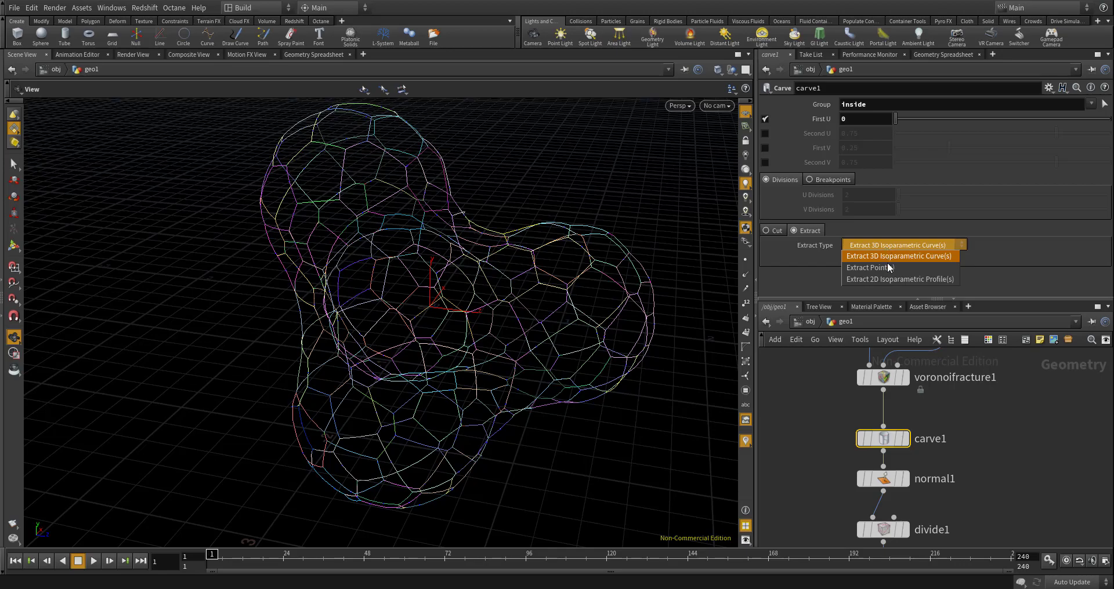
left_click(886, 263)
left_click(883, 246)
left_click(884, 257)
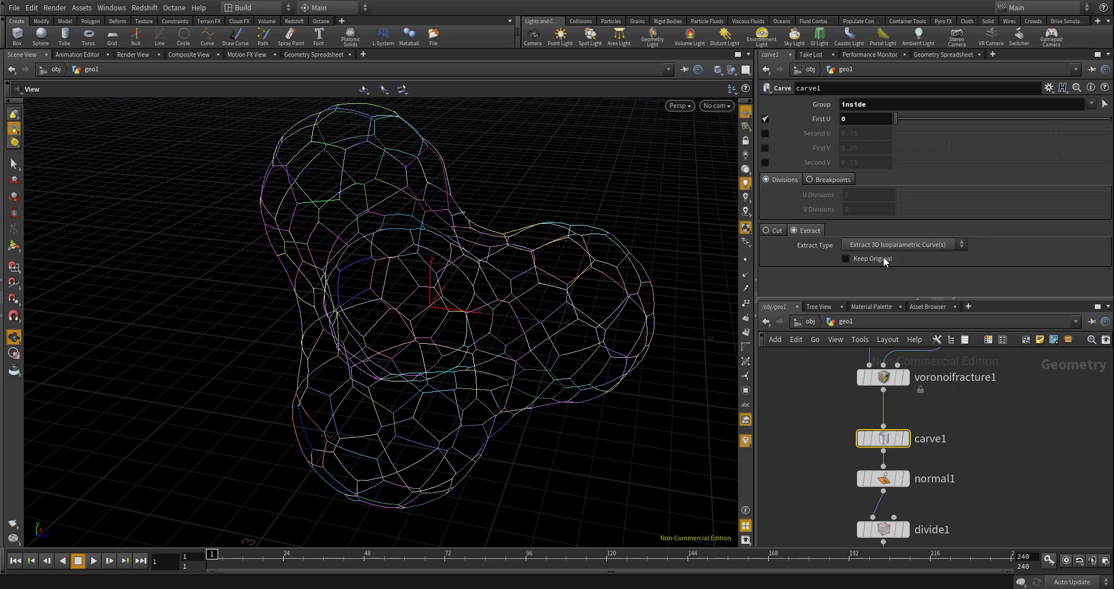
left_click_drag(540, 290, 612, 288)
left_click(846, 246)
left_click(841, 264)
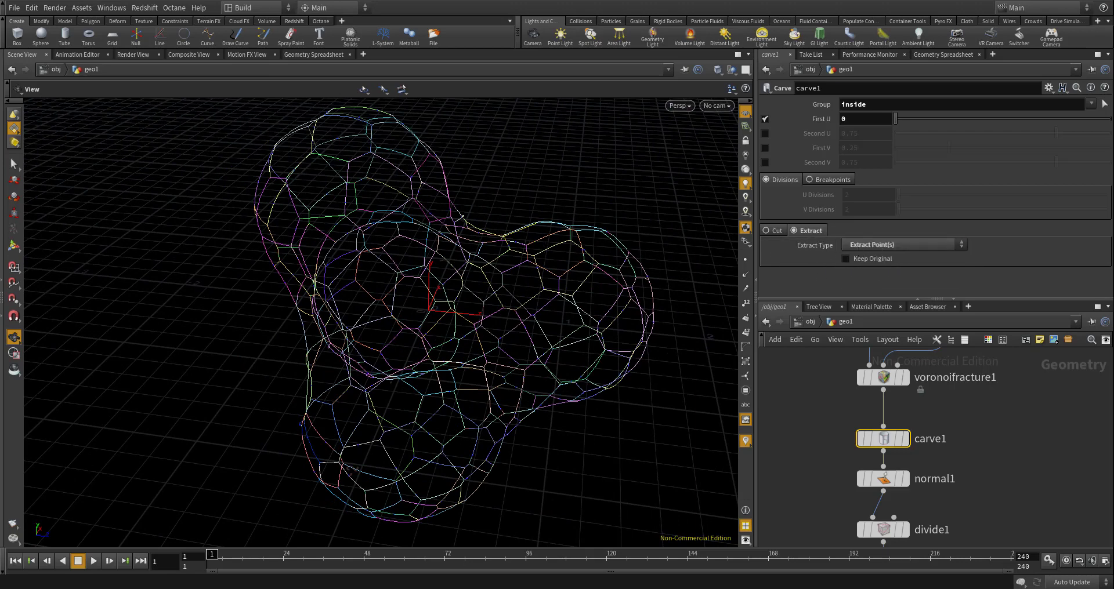
- Select carve1, normal1, divide1 and carve2 together and move them aside from below voronoifracture1 to form a branch
scroll(833, 384, "down", 4)
scroll(868, 464, "up", 4)
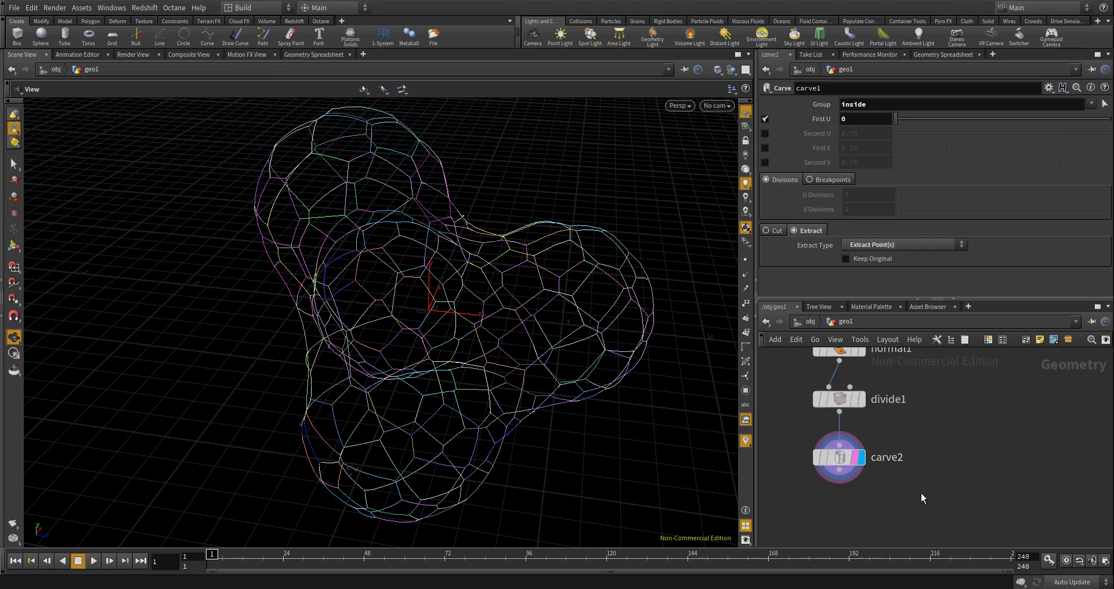
scroll(927, 504, "down", 5)
left_click_drag(927, 503, 865, 427)
scroll(858, 430, "up", 5)
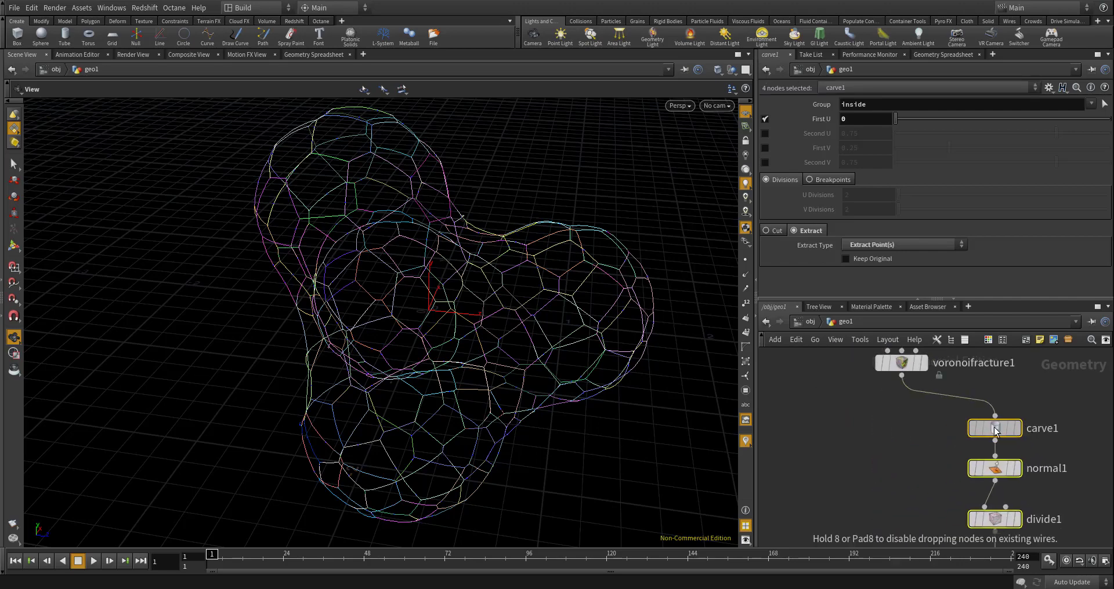
scroll(520, 311, "up", 3)
scroll(615, 285, "up", 3)
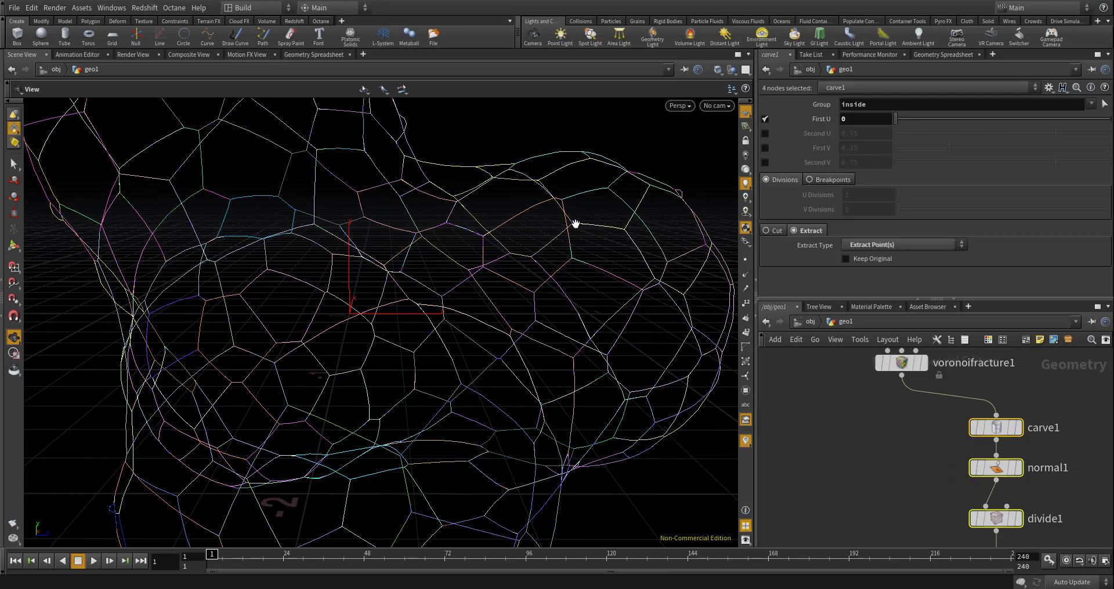
- Append a Fuse node directly after carve2 at the end of the curve branch and display it
left_click_drag(575, 221, 562, 249)
left_click_drag(610, 212, 493, 282)
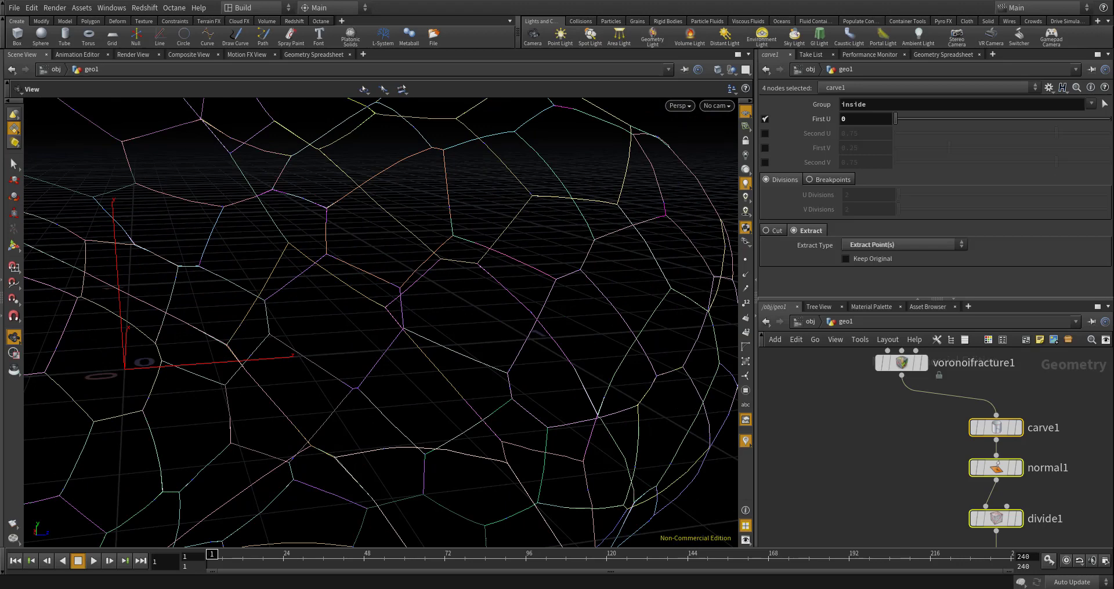
scroll(882, 395, "down", 6)
scroll(900, 444, "up", 7)
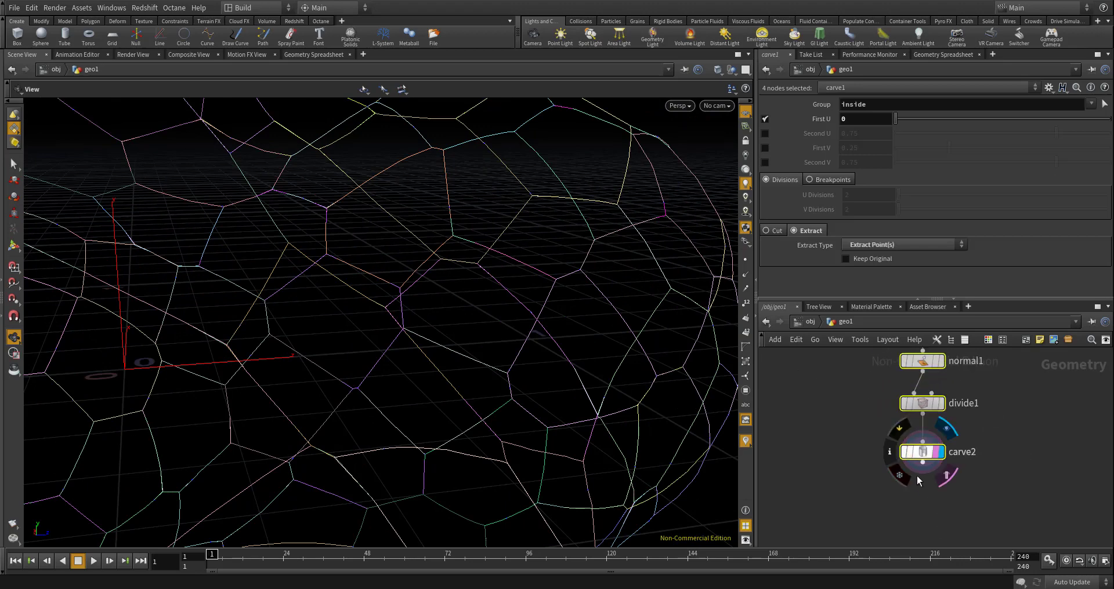
left_click(914, 486)
key("Tab")
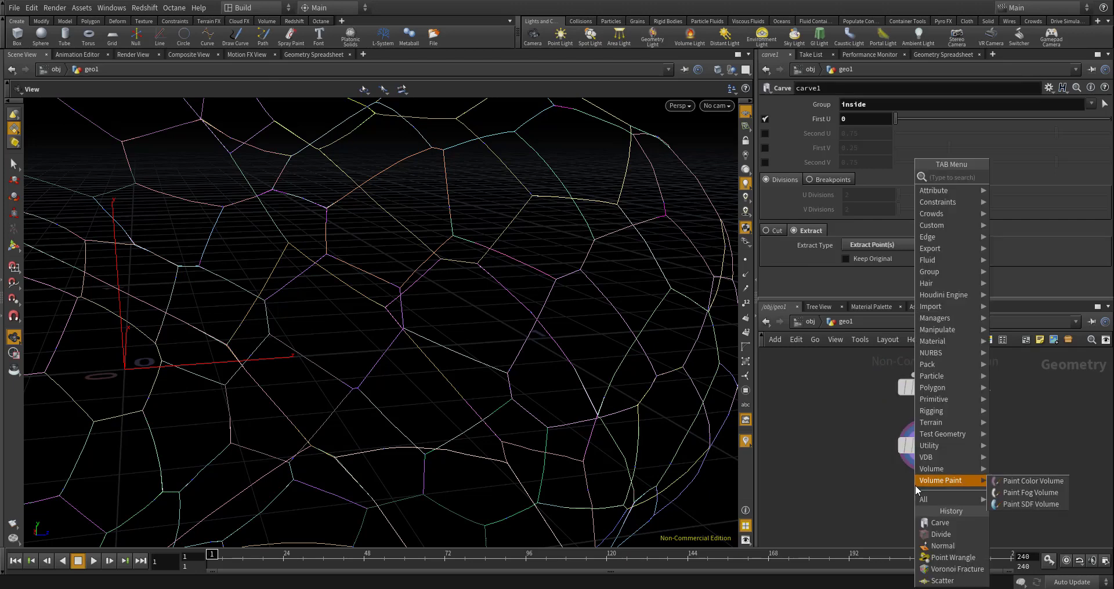
type("fuse")
key("Return")
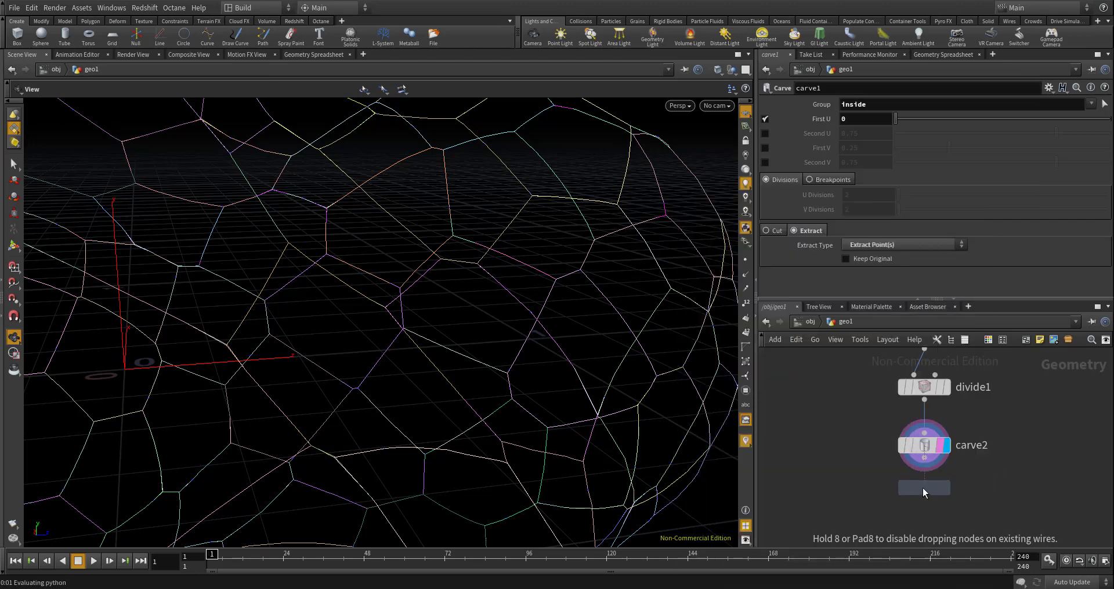
left_click(923, 489)
mouse_move(940, 490)
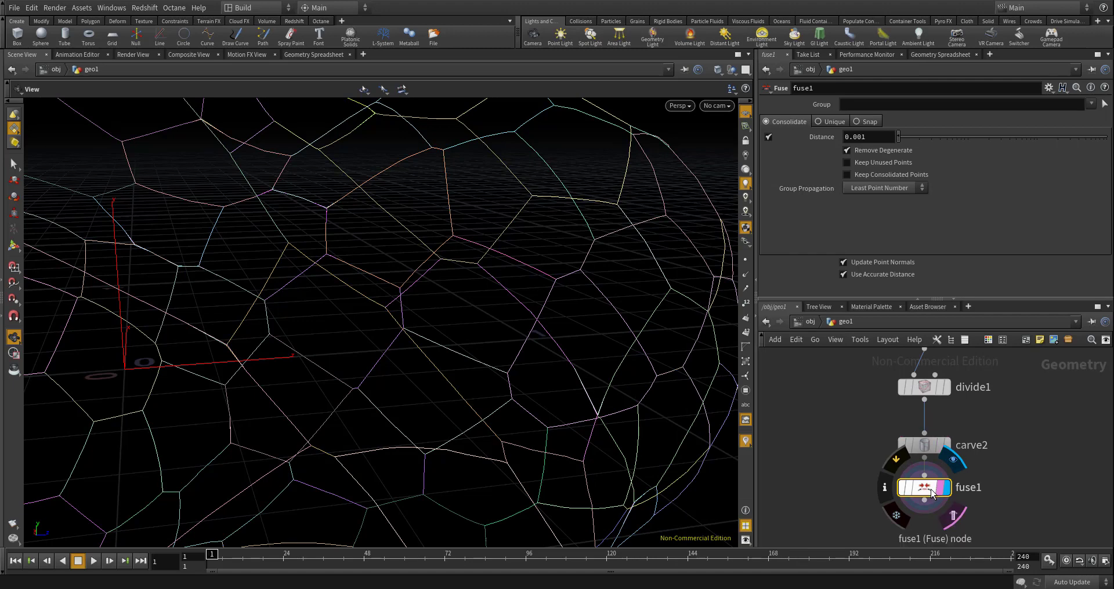
- Examine the fused cell outline curves from several angles, temporarily showing their points, to see how the segments meet
scroll(823, 426, "down", 4)
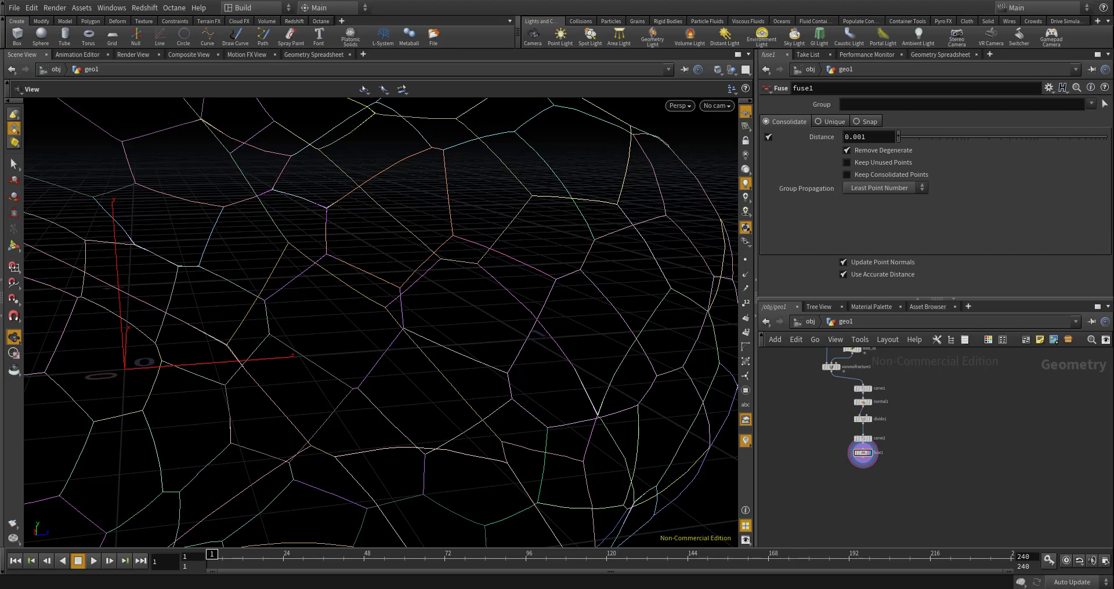
scroll(819, 395, "up", 5)
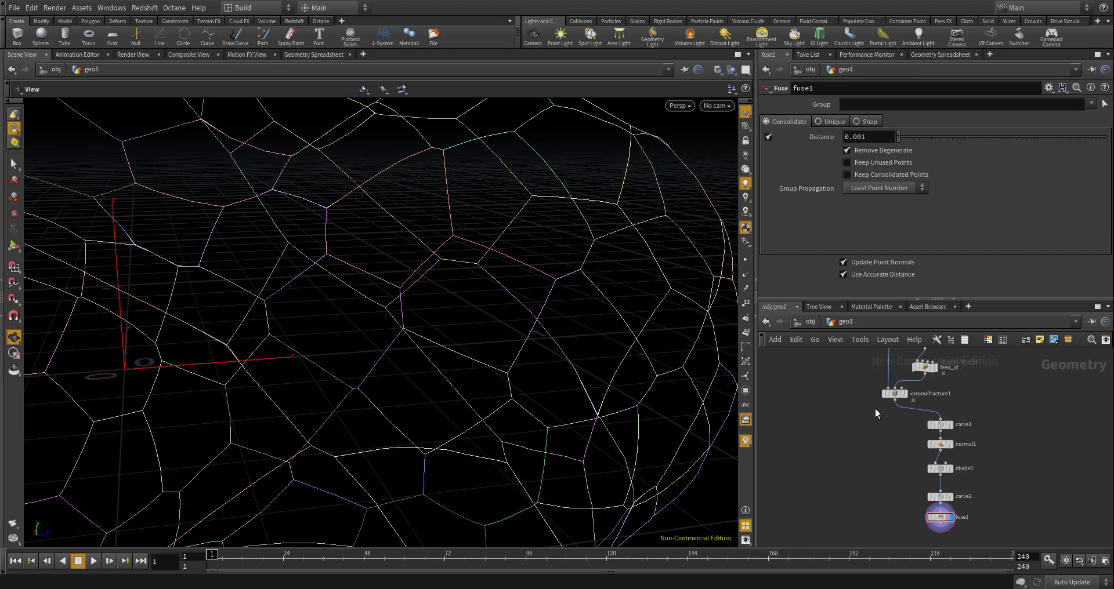
left_click_drag(514, 311, 438, 311)
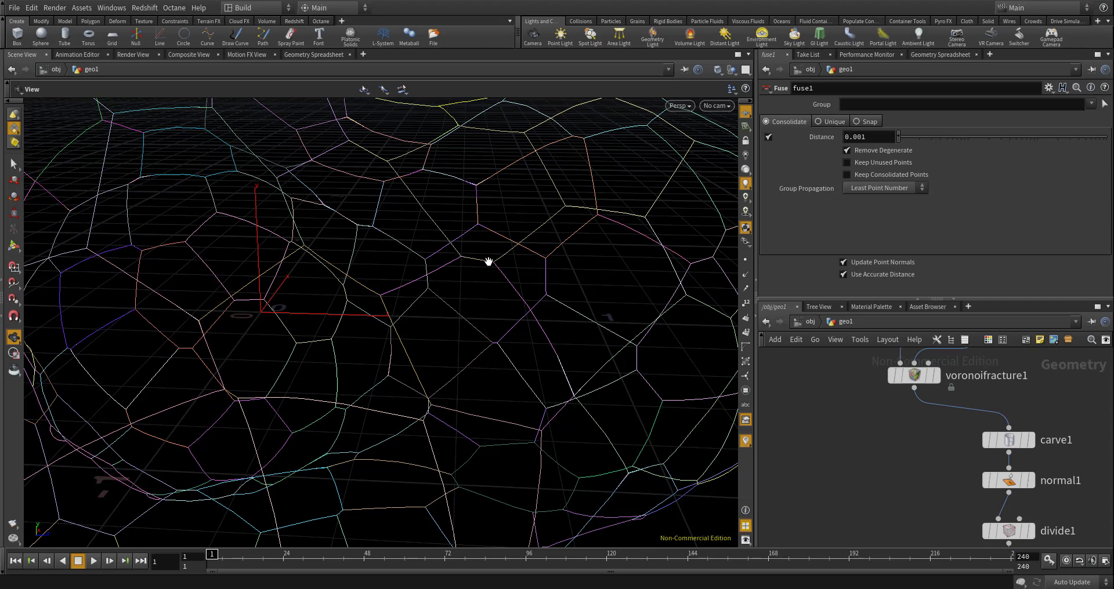
left_click_drag(575, 385, 572, 373)
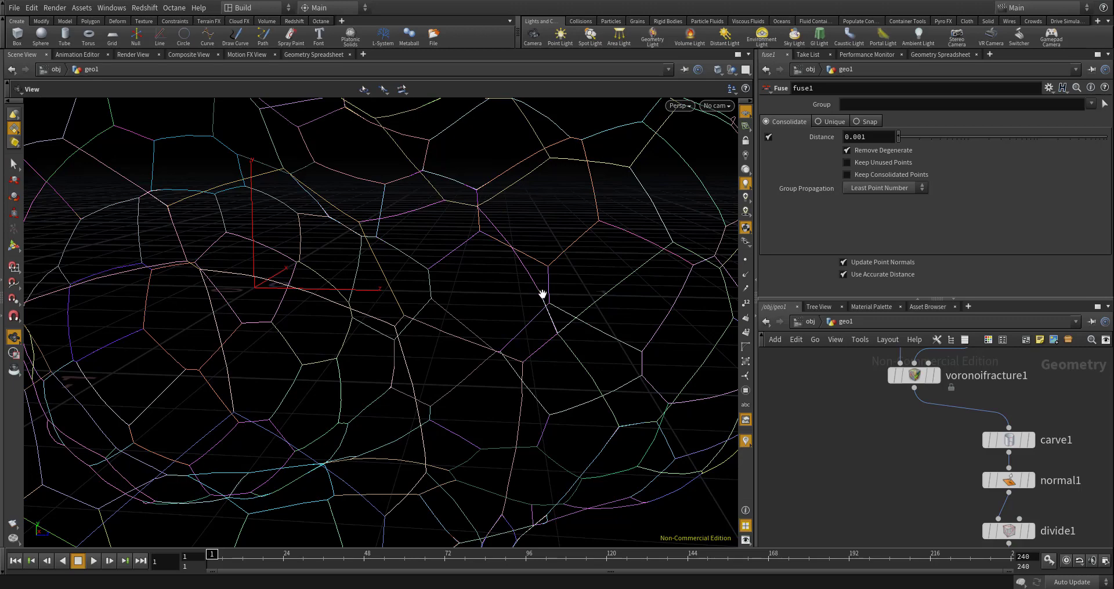
mouse_move(549, 308)
left_mouse_down()
mouse_move(559, 325)
mouse_move(551, 293)
left_mouse_up()
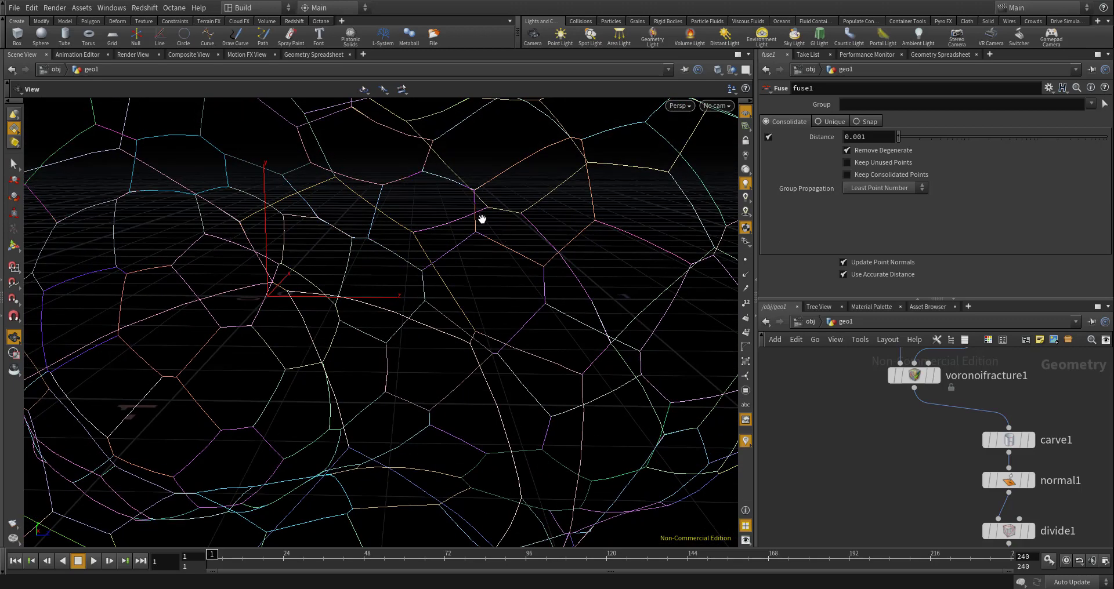
left_click(746, 260)
left_click_drag(541, 257, 542, 250)
right_click_drag(459, 214, 480, 225)
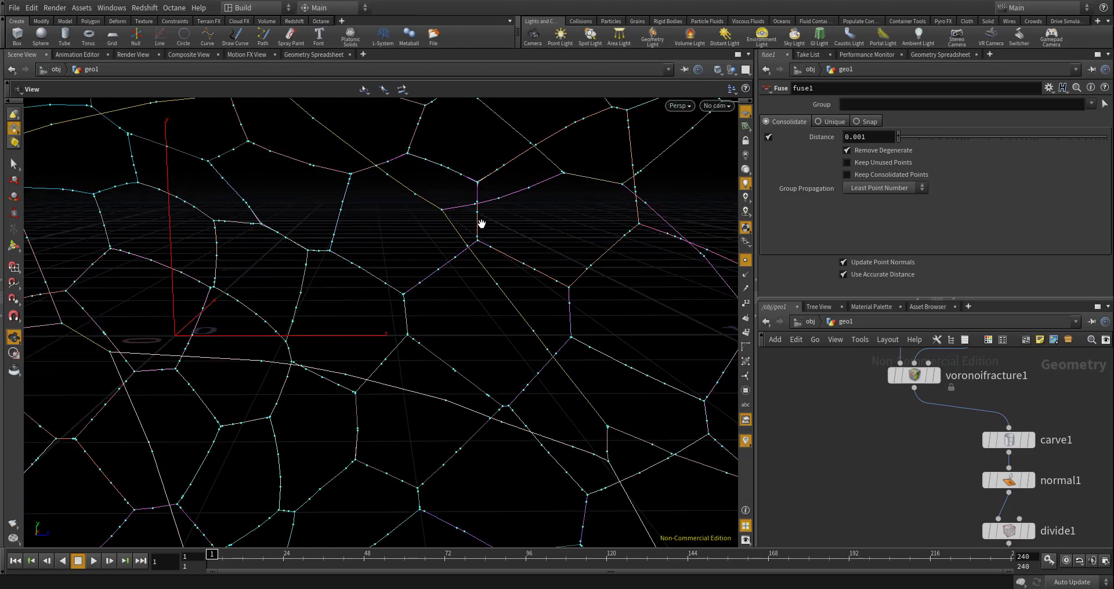
middle_click_drag(483, 228, 447, 259)
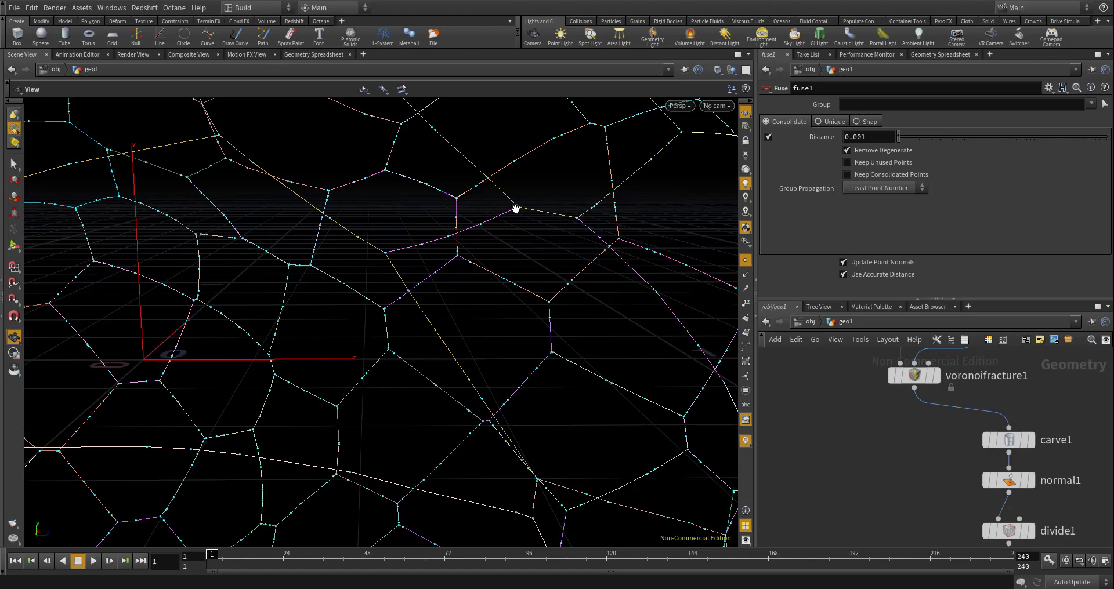
left_click_drag(580, 226, 537, 224)
left_click_drag(609, 340, 604, 333)
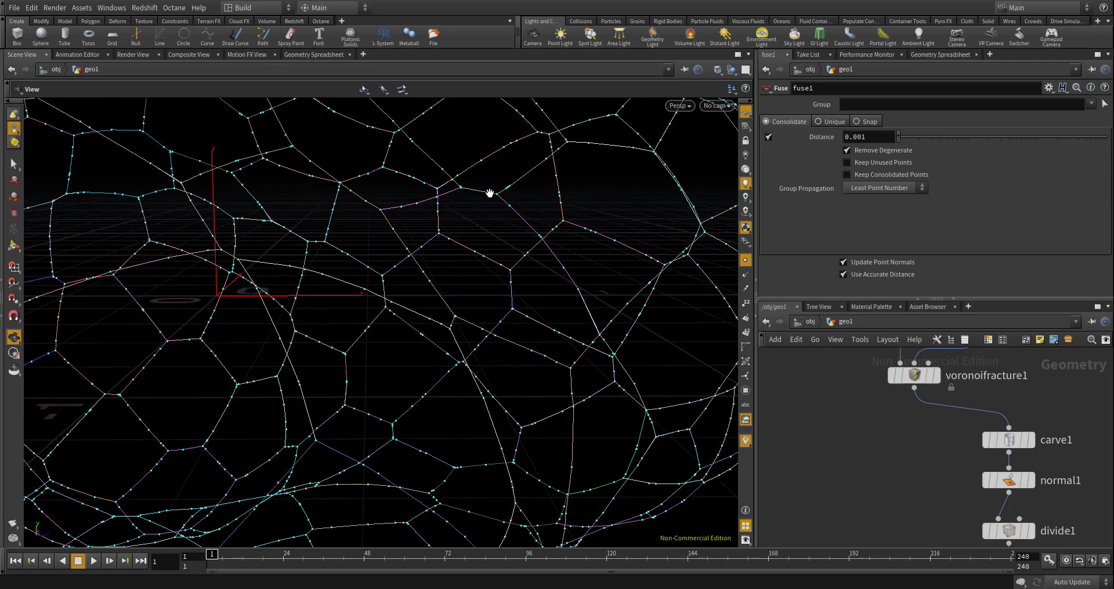
left_click_drag(490, 191, 540, 256)
scroll(922, 413, "down", 4)
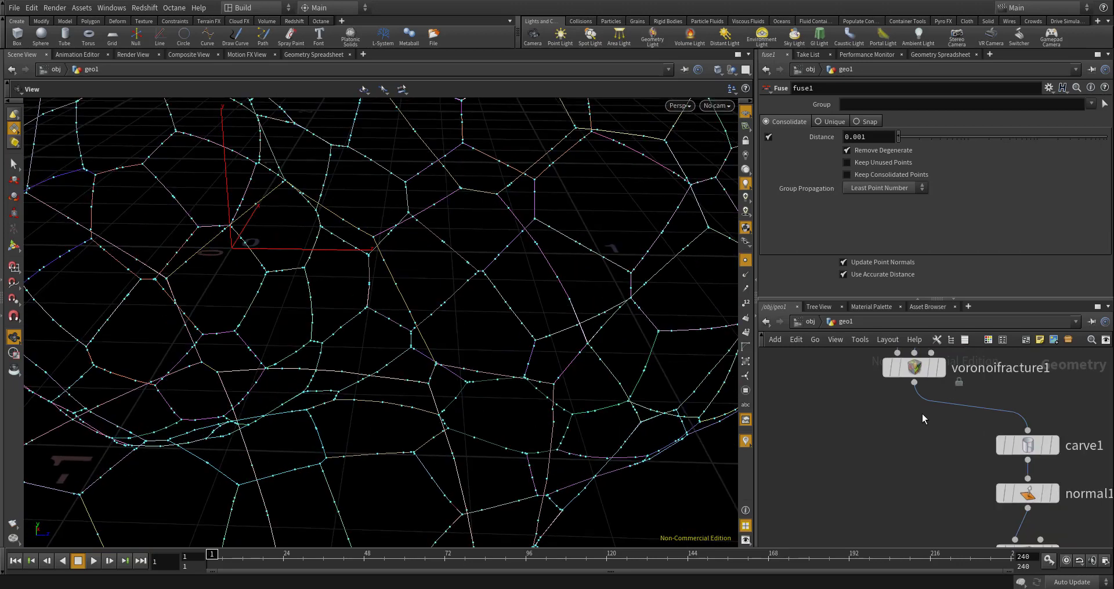
left_click(746, 260)
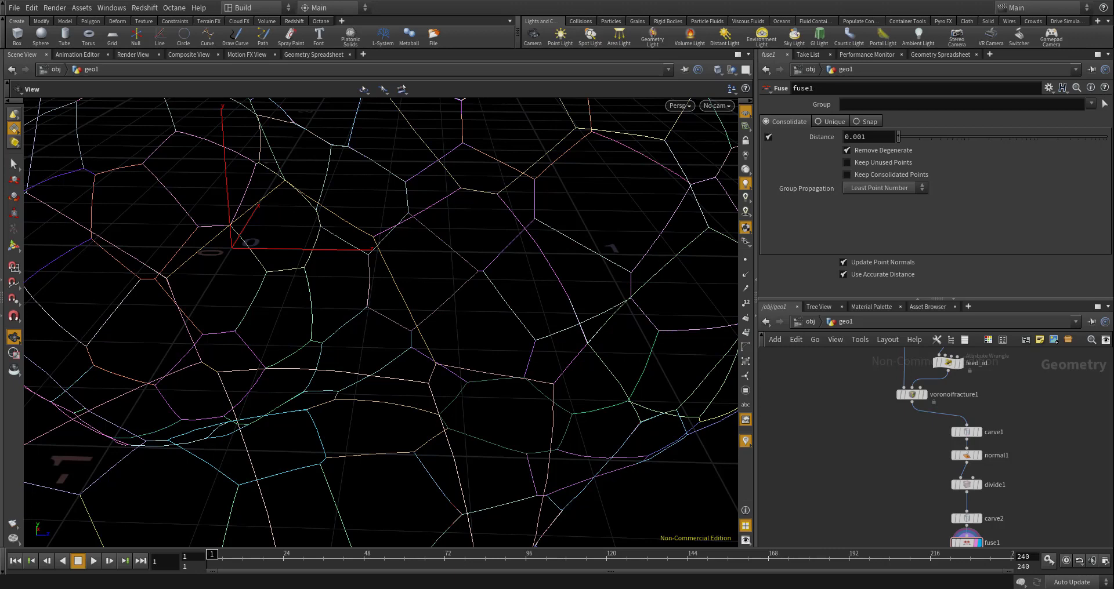
- Place a Delete node below voronoifracture1, beside the existing carve branch
key("Tab")
type("delet")
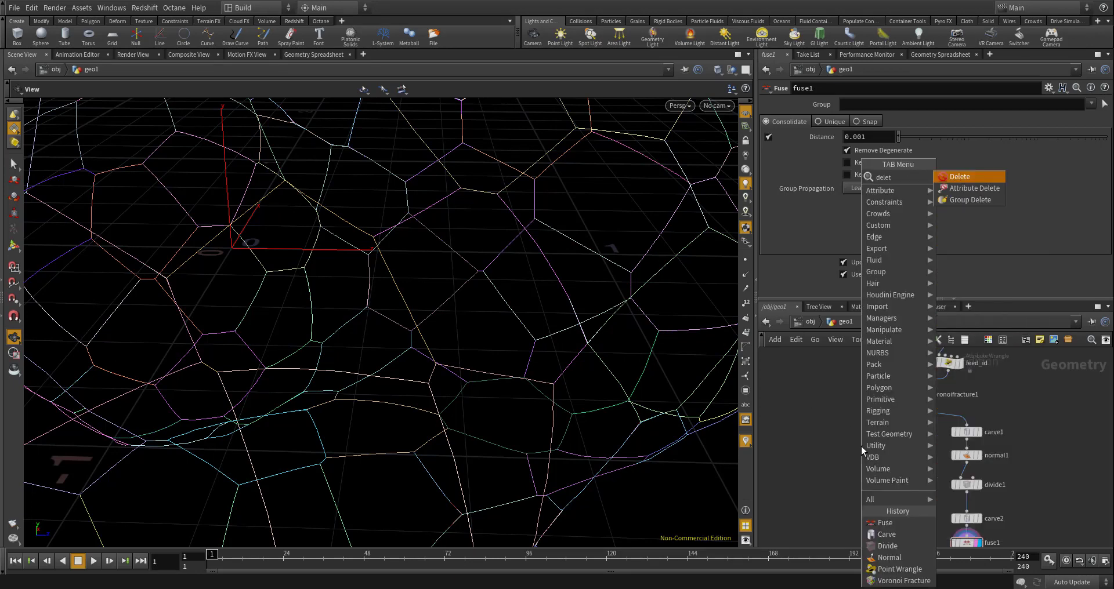
key("Return")
left_click(877, 438)
scroll(882, 426, "up", 5)
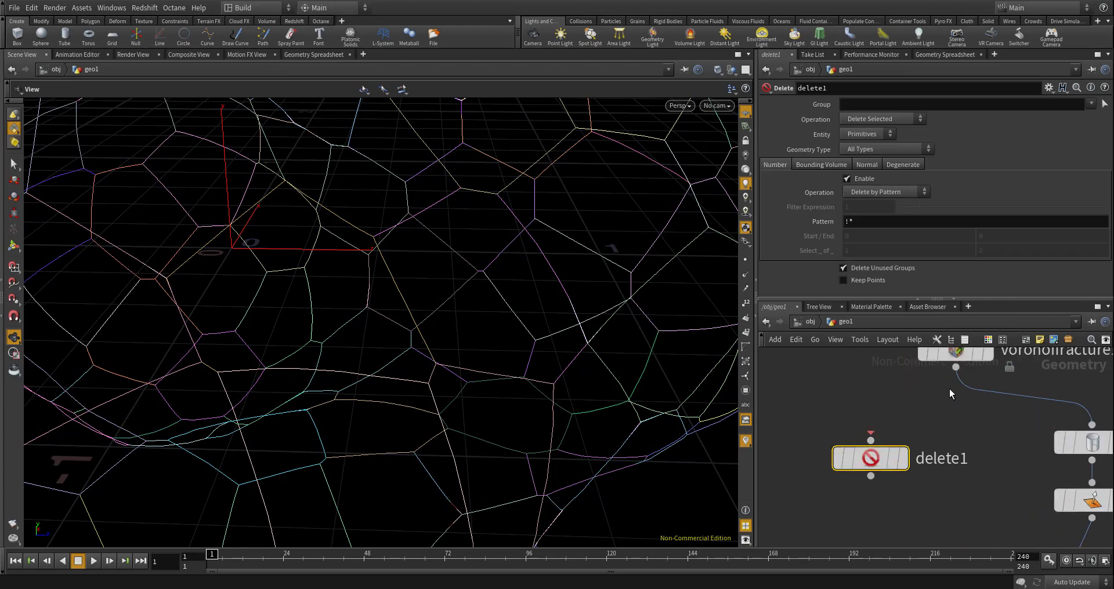
- Feed voronoifracture1 into delete1, display it, and set its Group to outside
left_click_drag(956, 367, 941, 396)
left_click(871, 440)
left_click(899, 458)
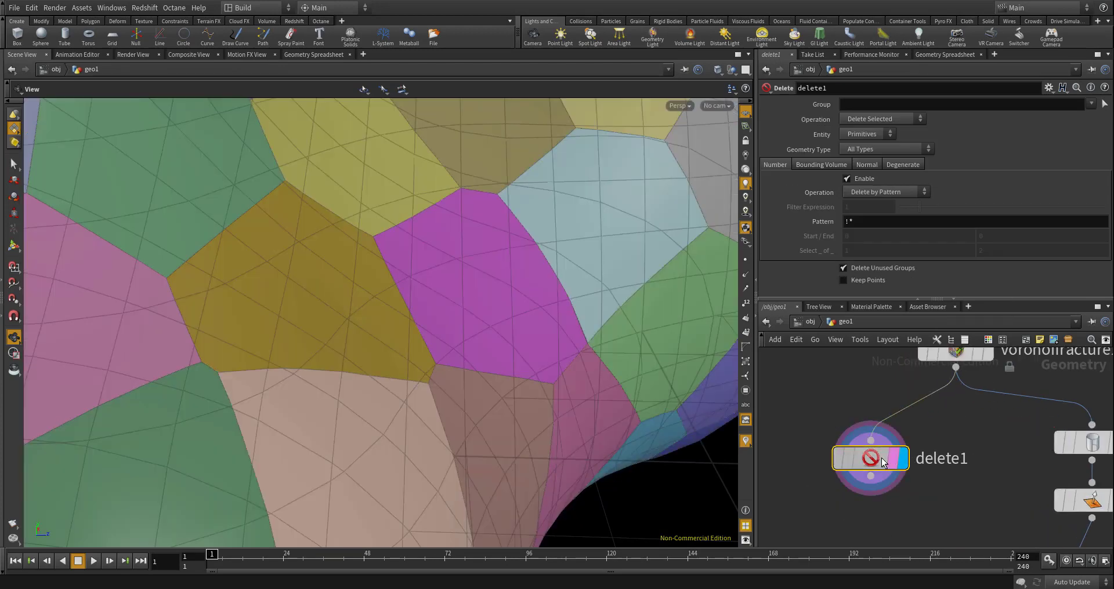
left_click(877, 103)
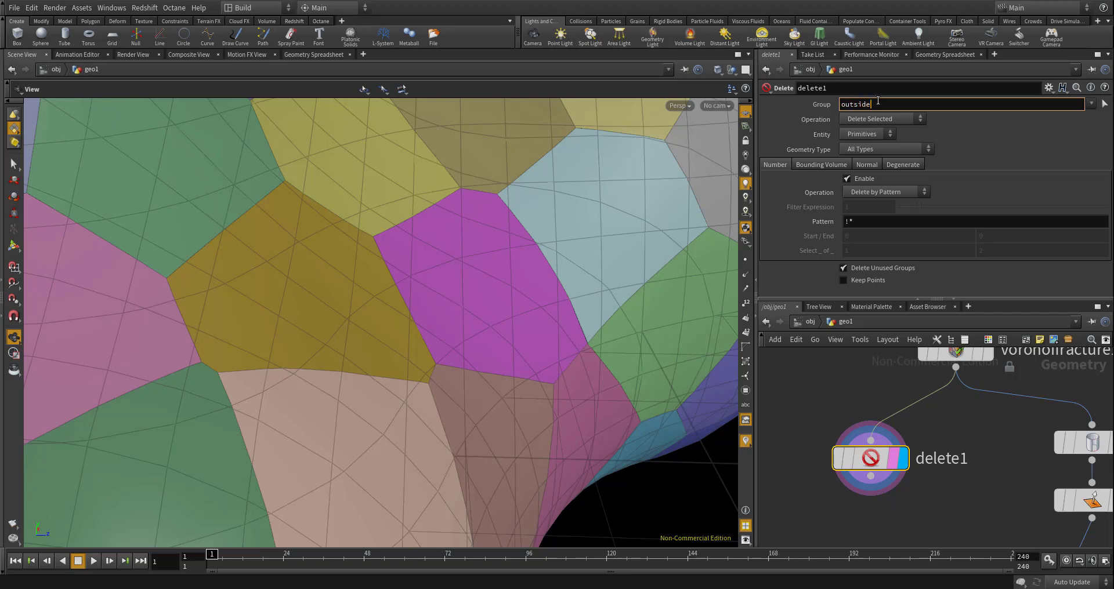
key("Return")
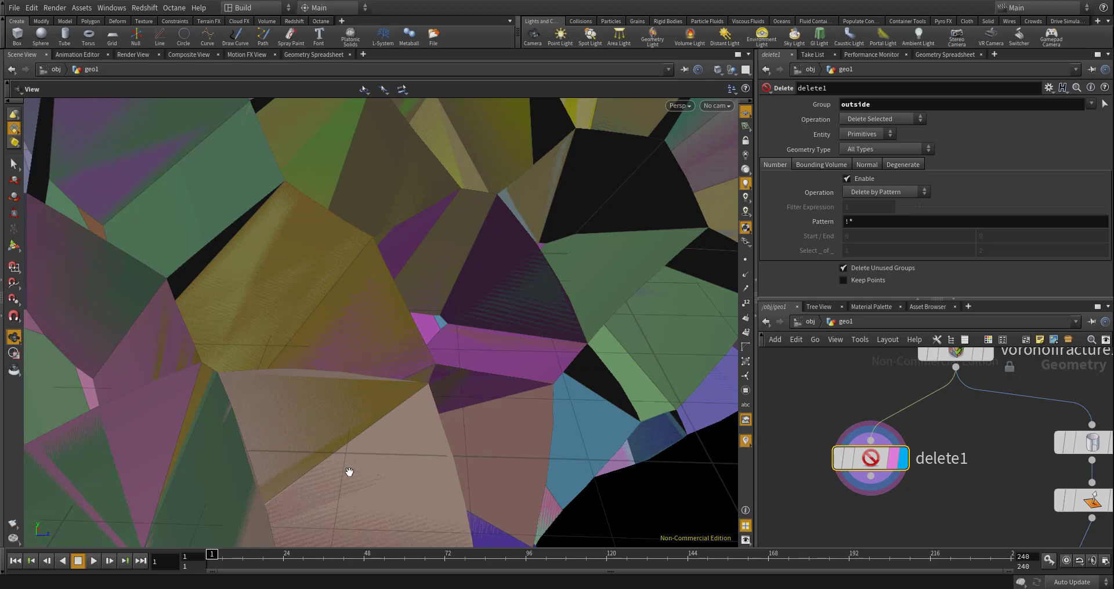
- Add a Point Wrangle below delete1, wire delete1 into its first input, and display it
scroll(887, 453, "down", 2)
key("Tab")
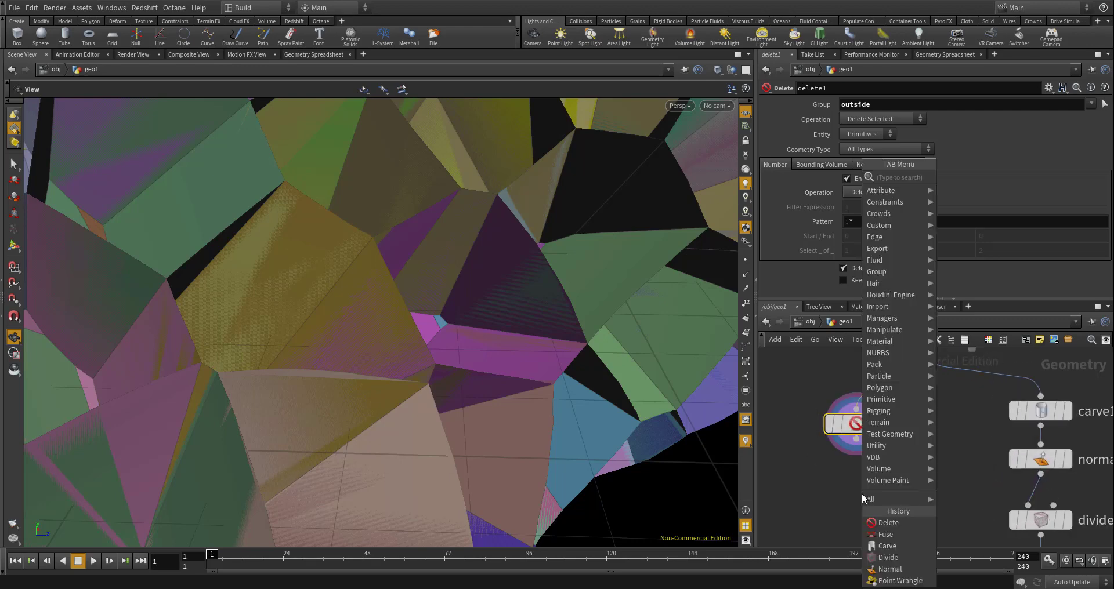
type("pointwran")
key("Return")
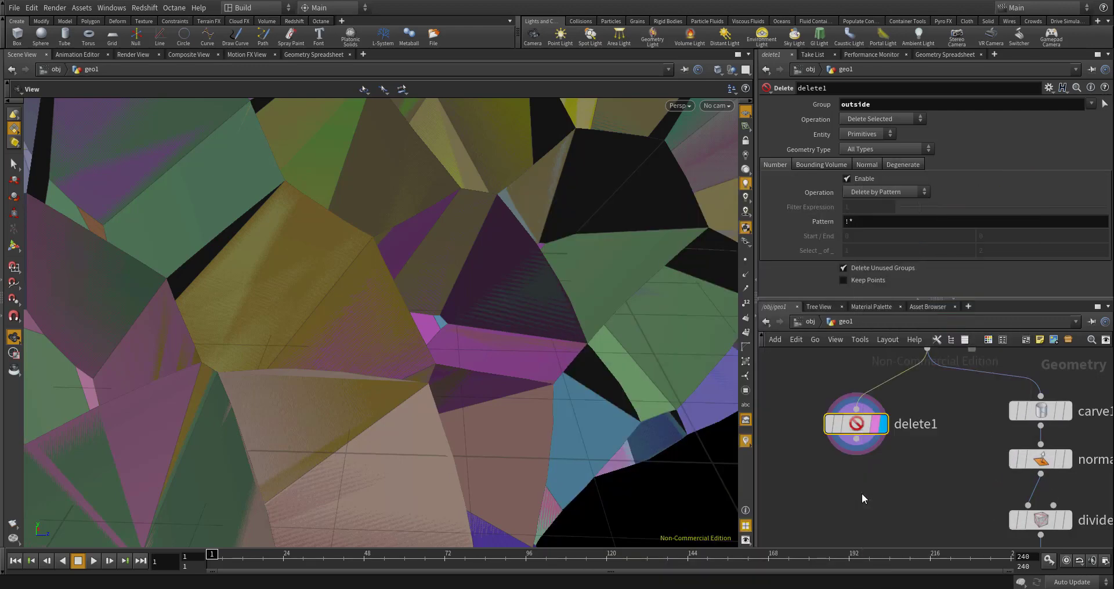
left_click(862, 493)
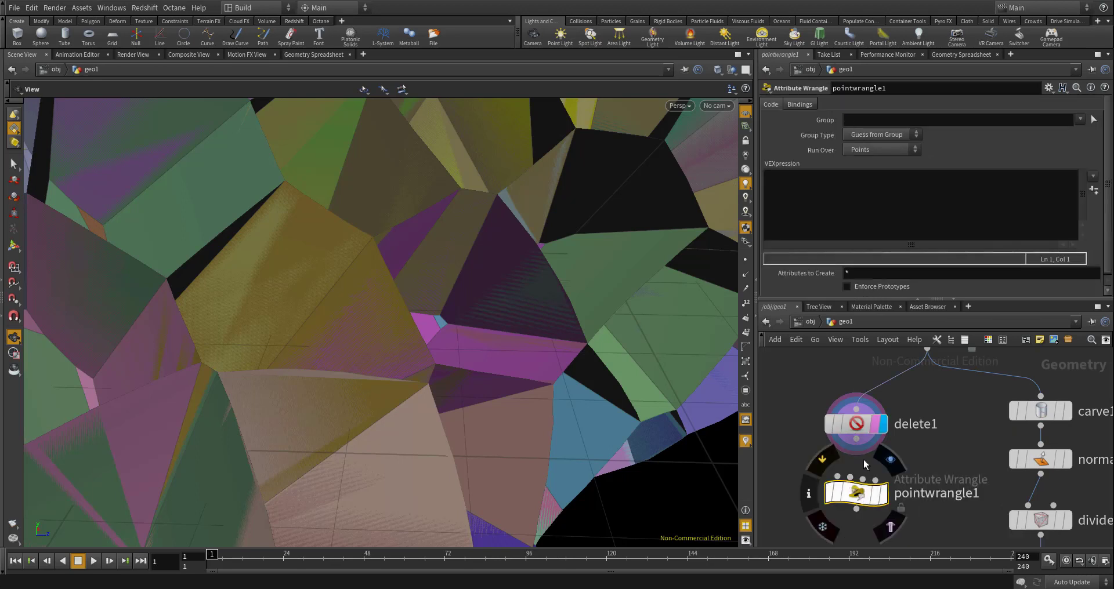
scroll(899, 493, "up", 2)
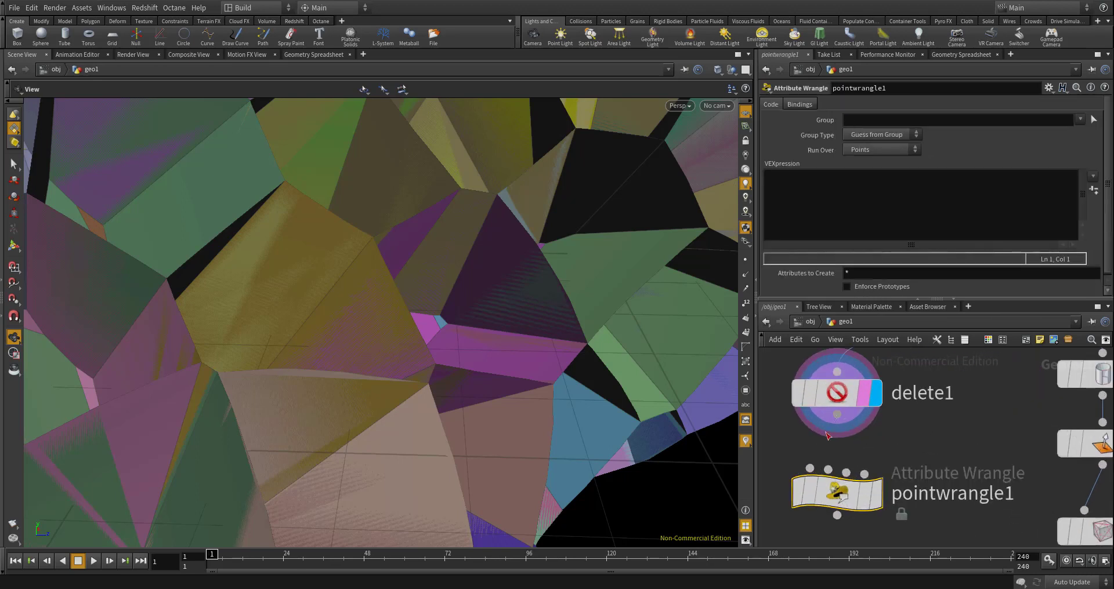
key("r")
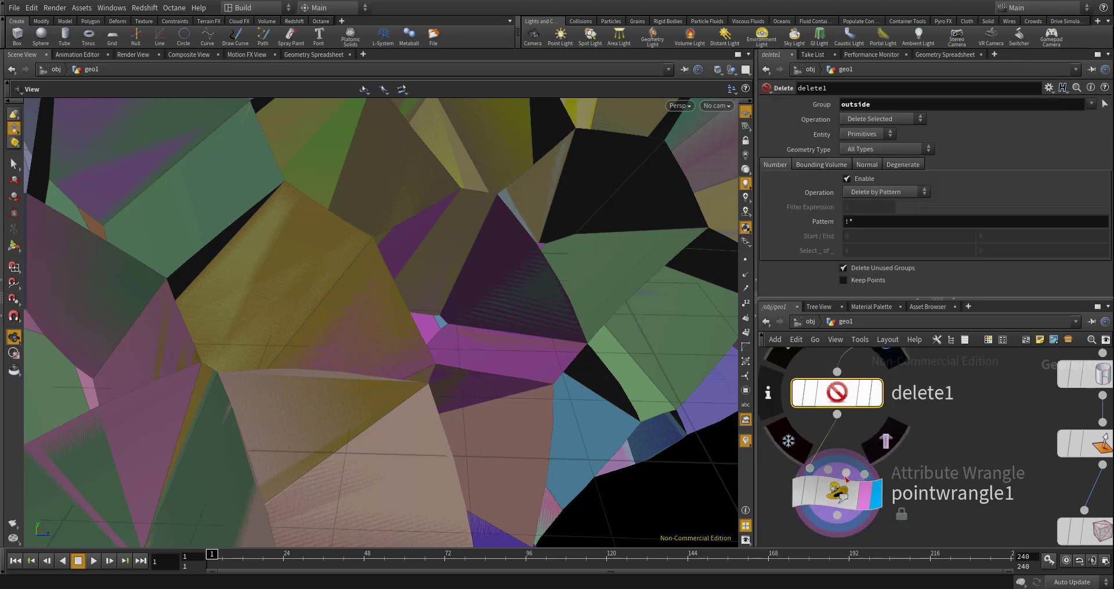
- Turn on point display and examine the points along the edges of the inner cell walls
left_click(746, 260)
left_click_drag(674, 270, 592, 285)
left_click_drag(470, 402, 457, 333)
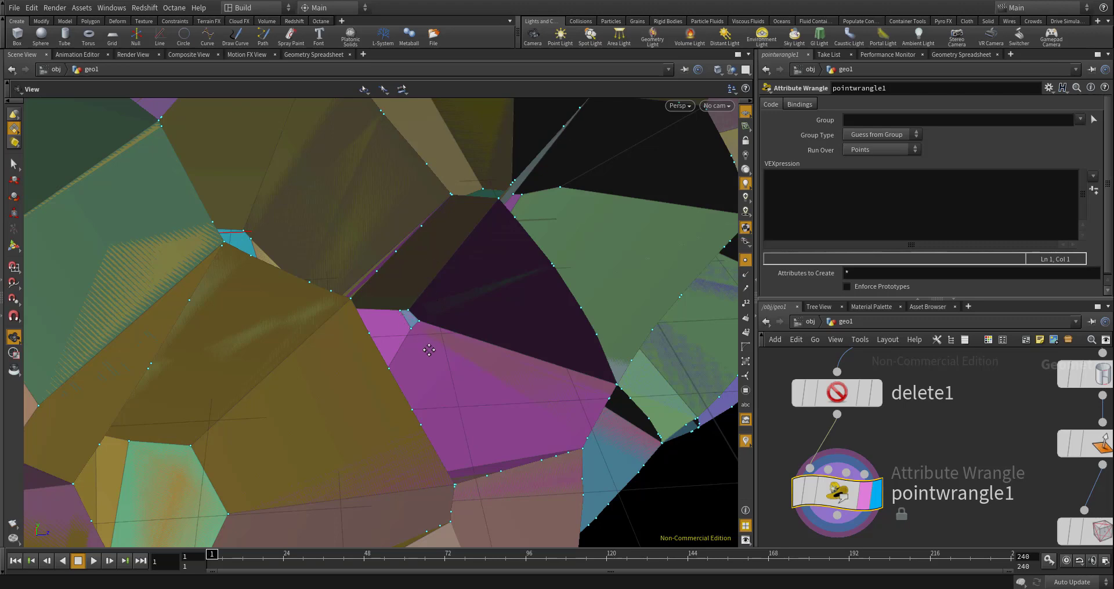
scroll(429, 350, "down", 10)
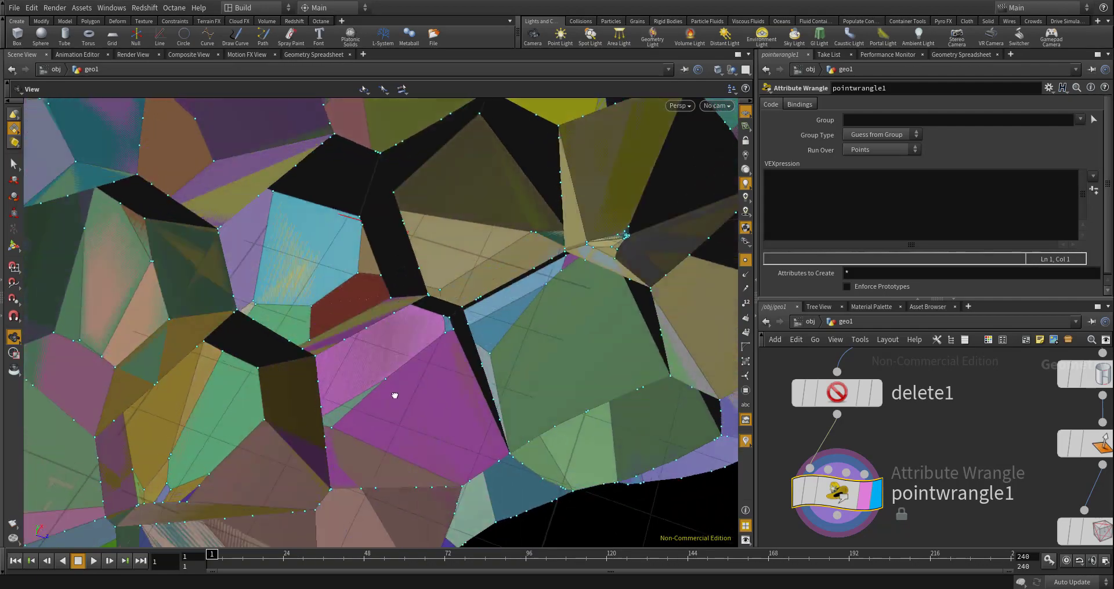
left_click_drag(395, 395, 432, 364)
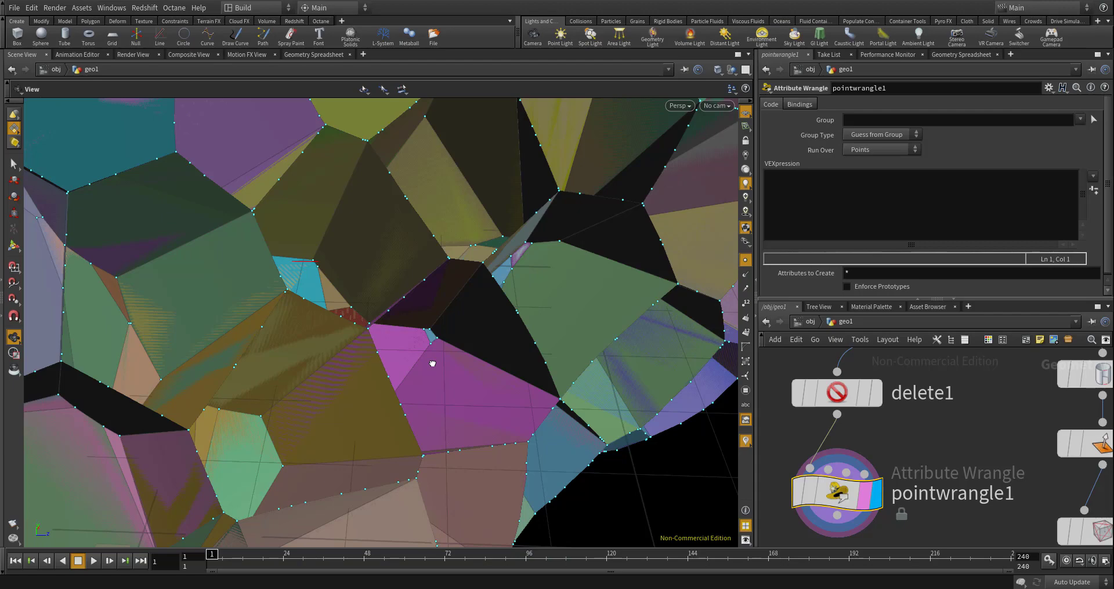
left_click_drag(432, 364, 395, 339)
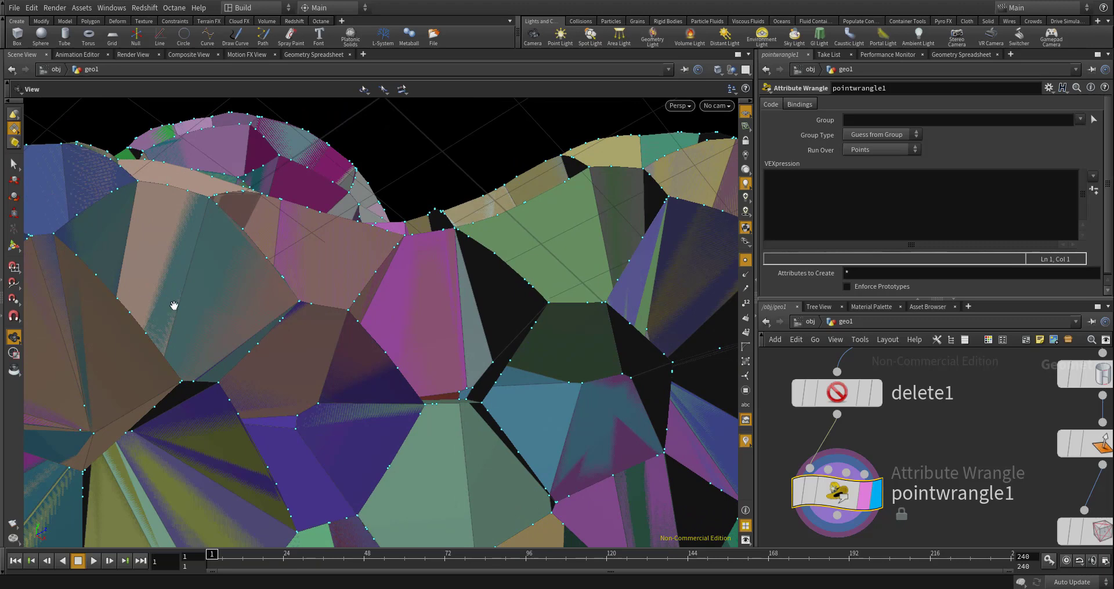
scroll(878, 431, "down", 3)
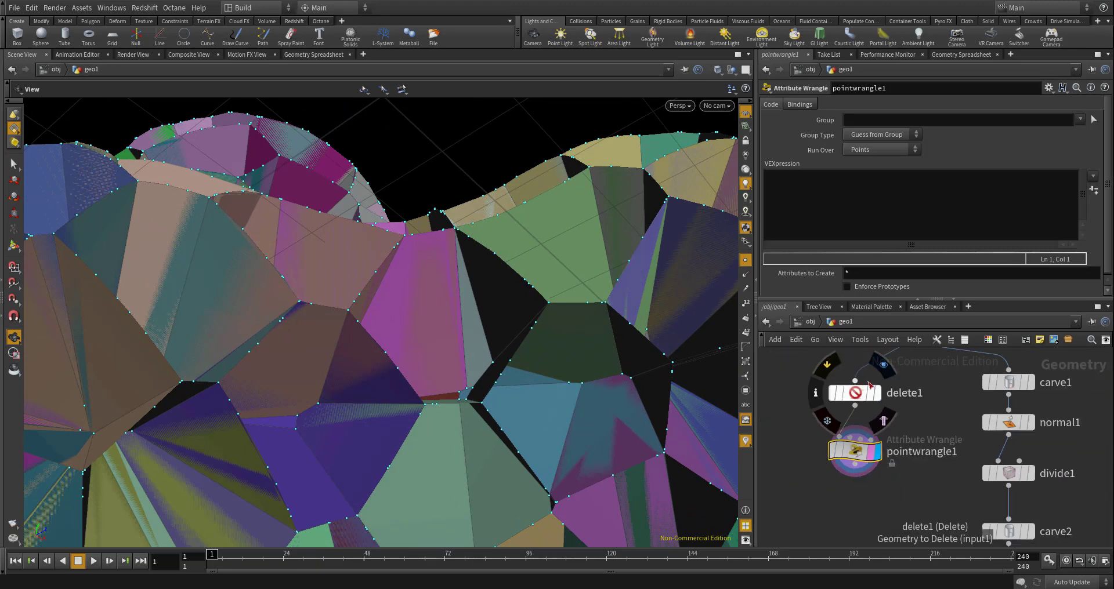
scroll(859, 458, "down", 3)
scroll(853, 449, "up", 3)
left_click(822, 216)
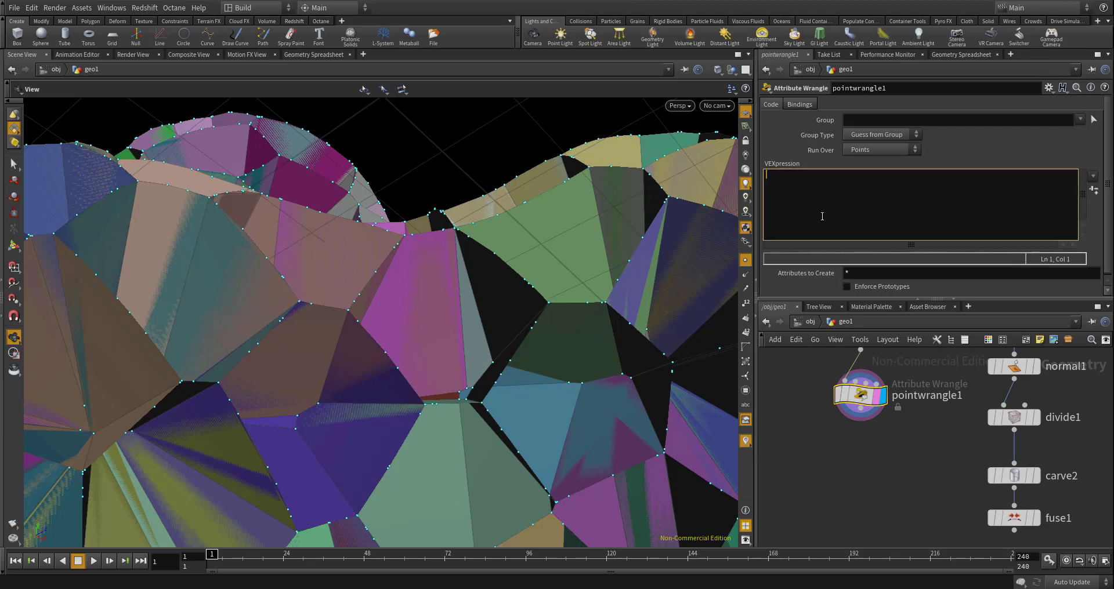
type("iu")
type("nt ")
type("neighbou")
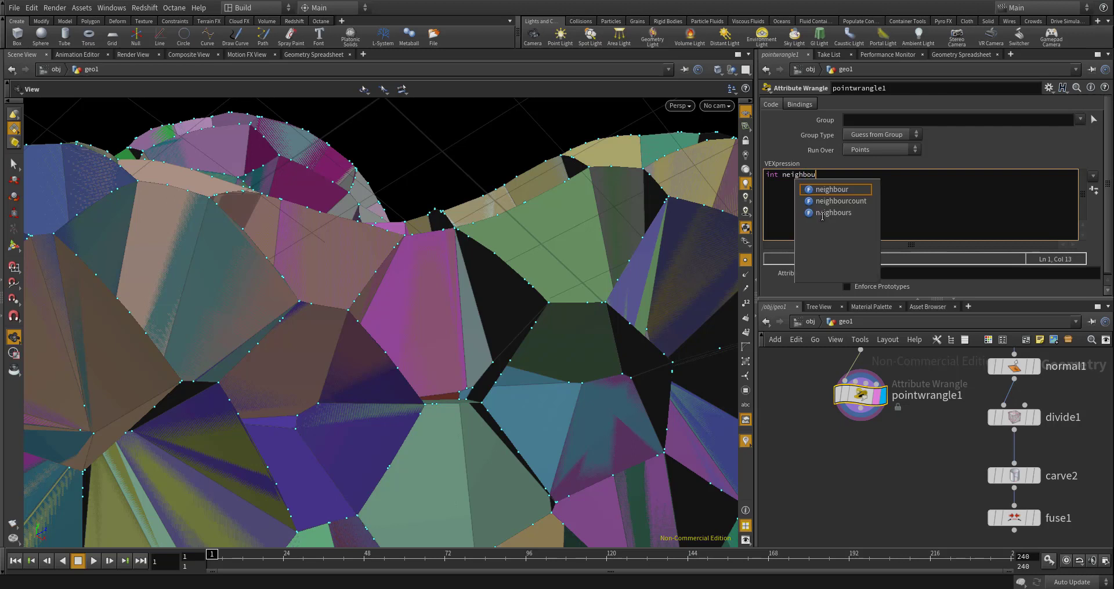
type("rcount = nei")
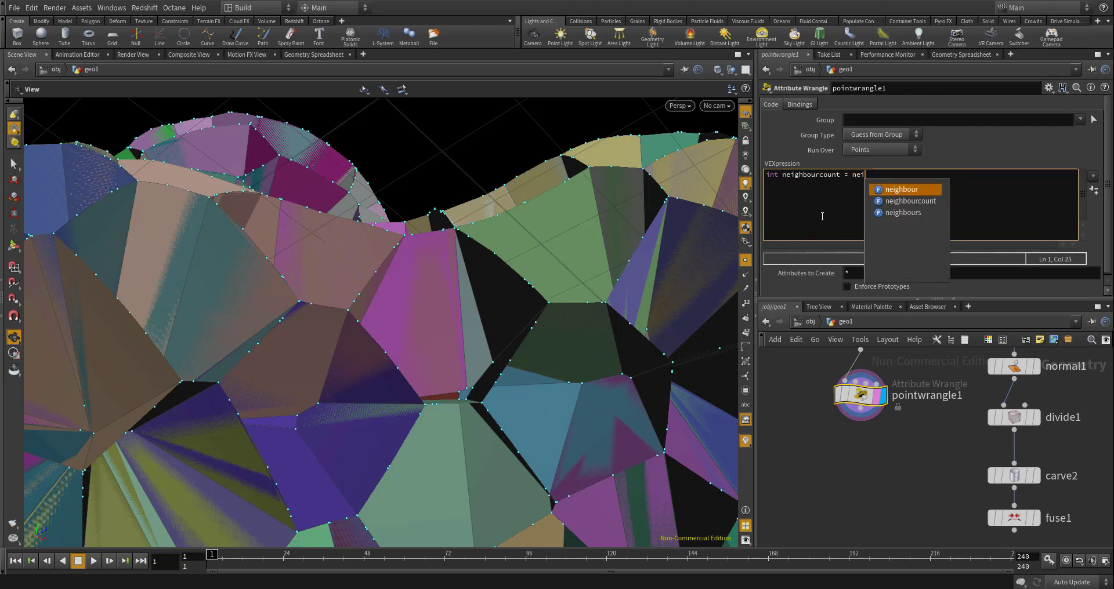
key("Down")
key("Return")
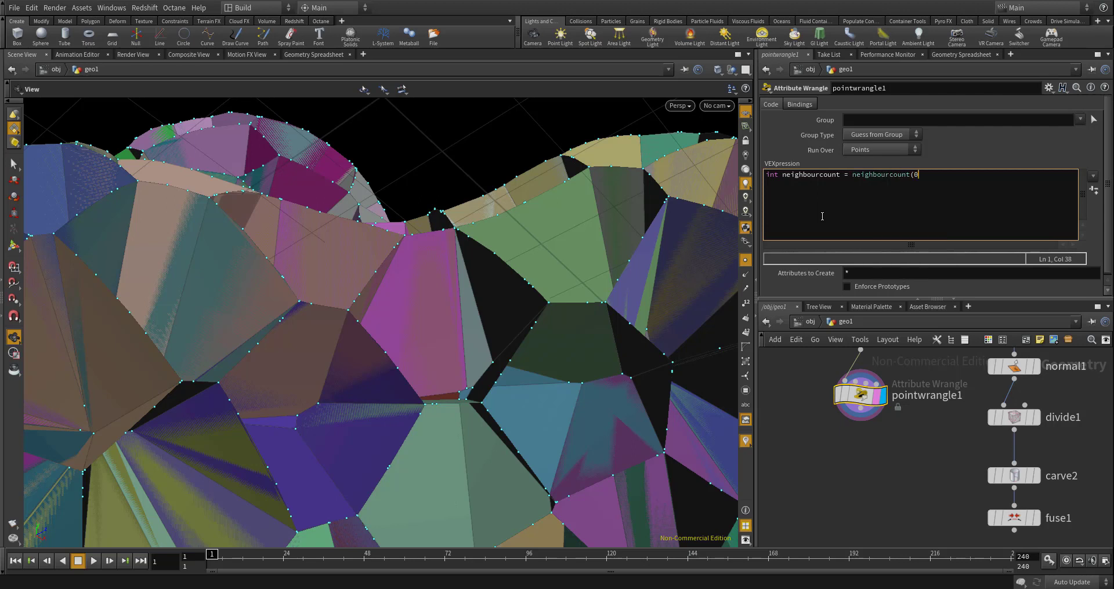
type("0, @ptnum);")
- Add an if block to pointwrangle1's code with the condition neighbourcount <= 2
key("Return")
key("Return")
type("if(neighbourcount")
key("Return")
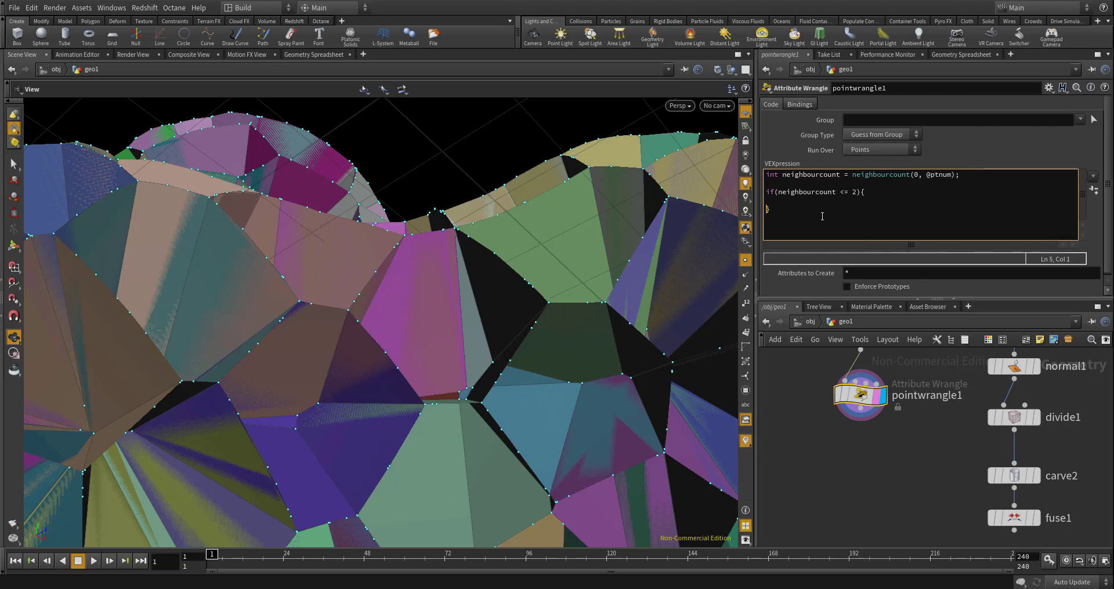
type("removepoint")
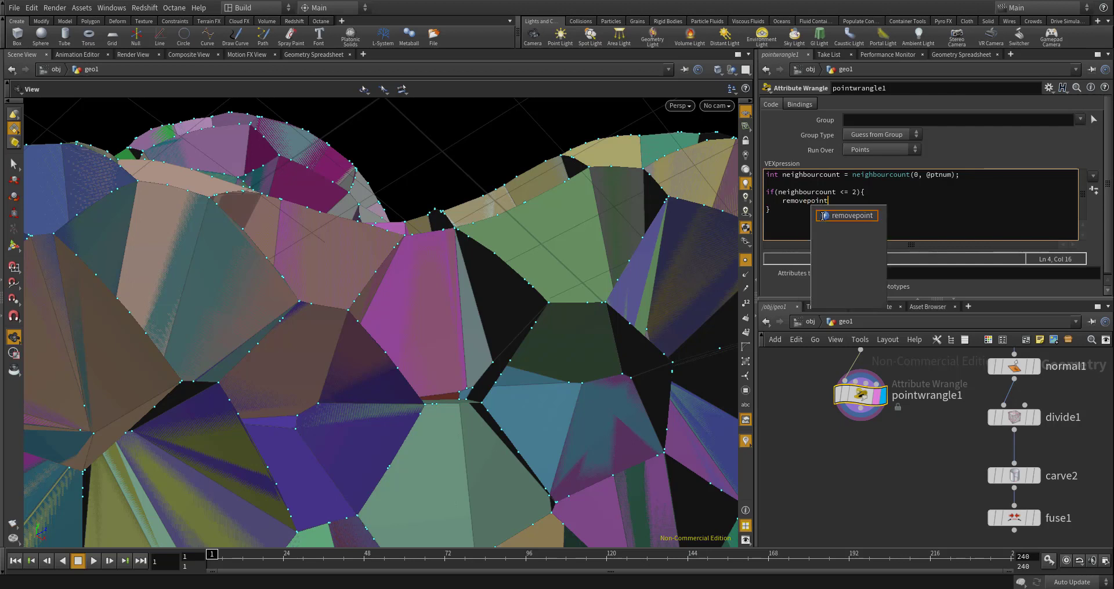
type("(0, @t")
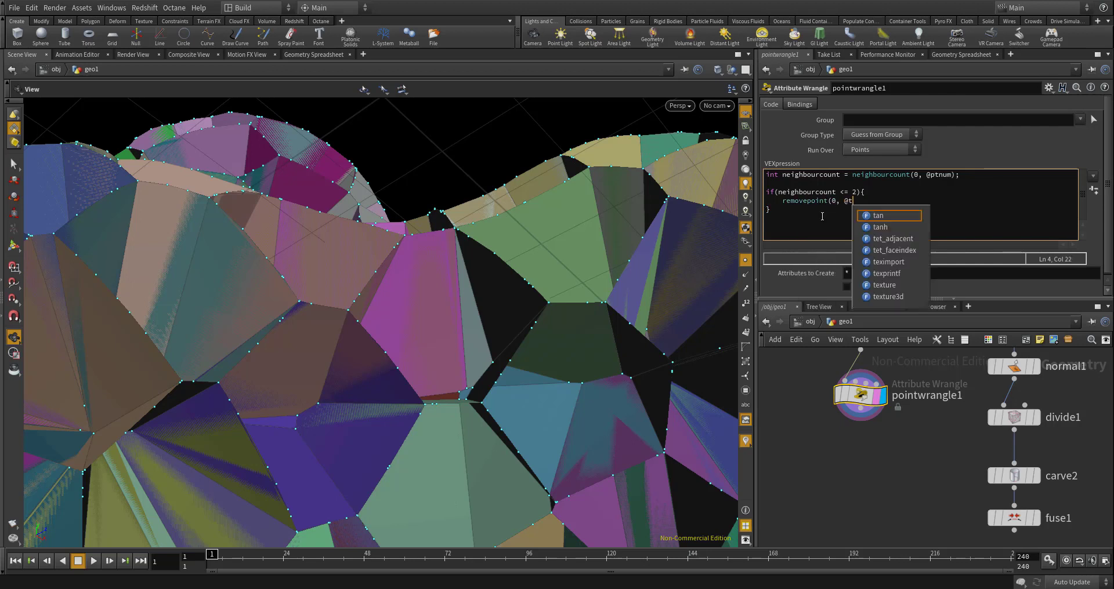
key("BackSpace")
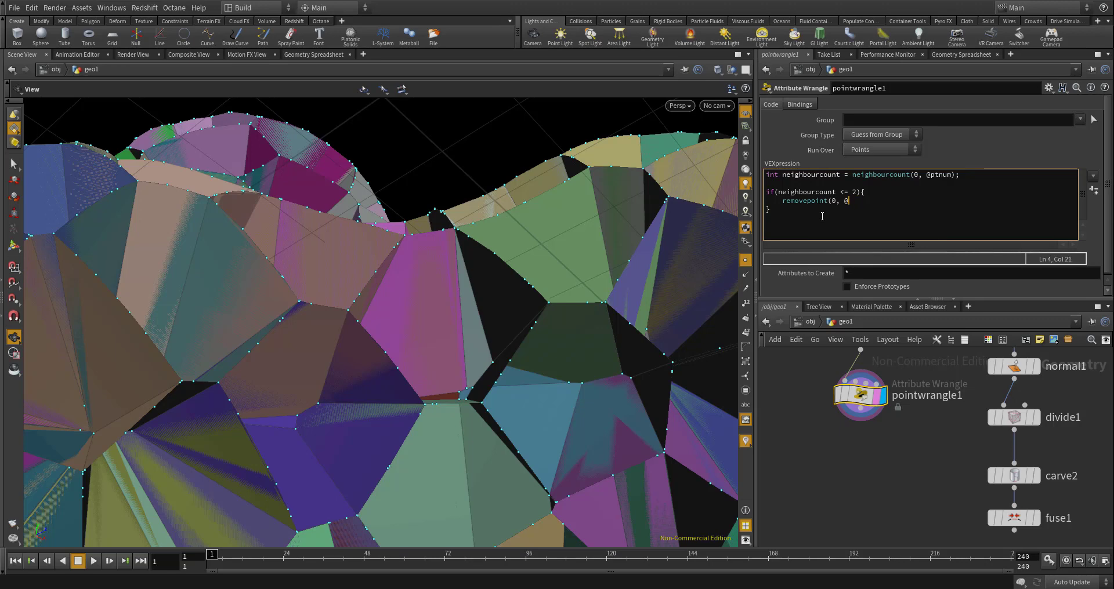
type("ptnum);")
left_click(856, 453)
- Examine the points along the inner cell walls, including close up where several cells meet
left_click_drag(665, 394, 540, 331)
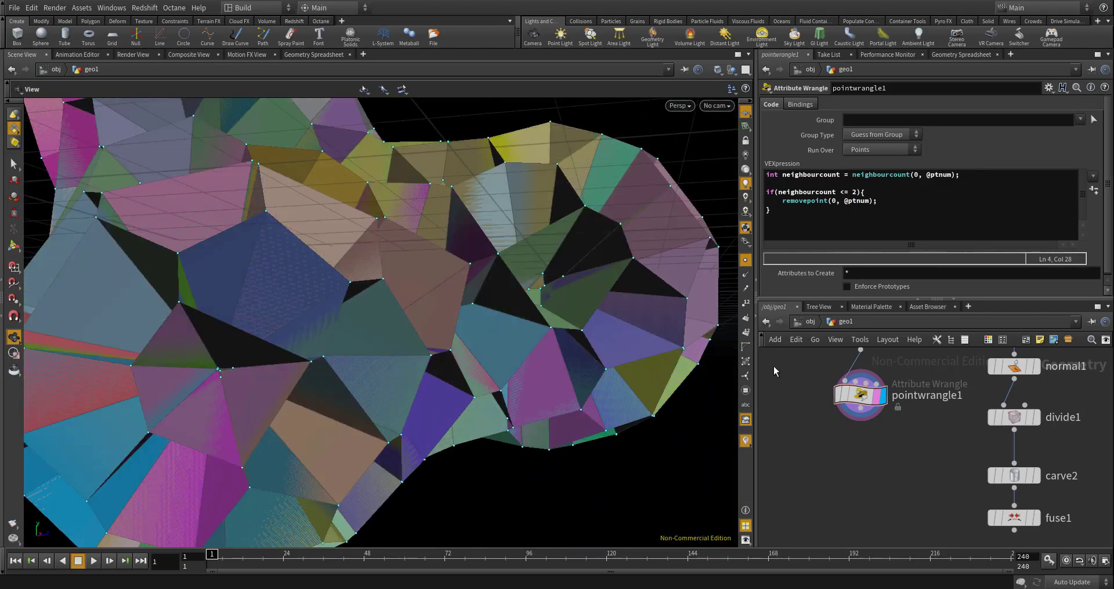
left_click_drag(351, 325, 338, 304)
scroll(339, 304, "up", 2)
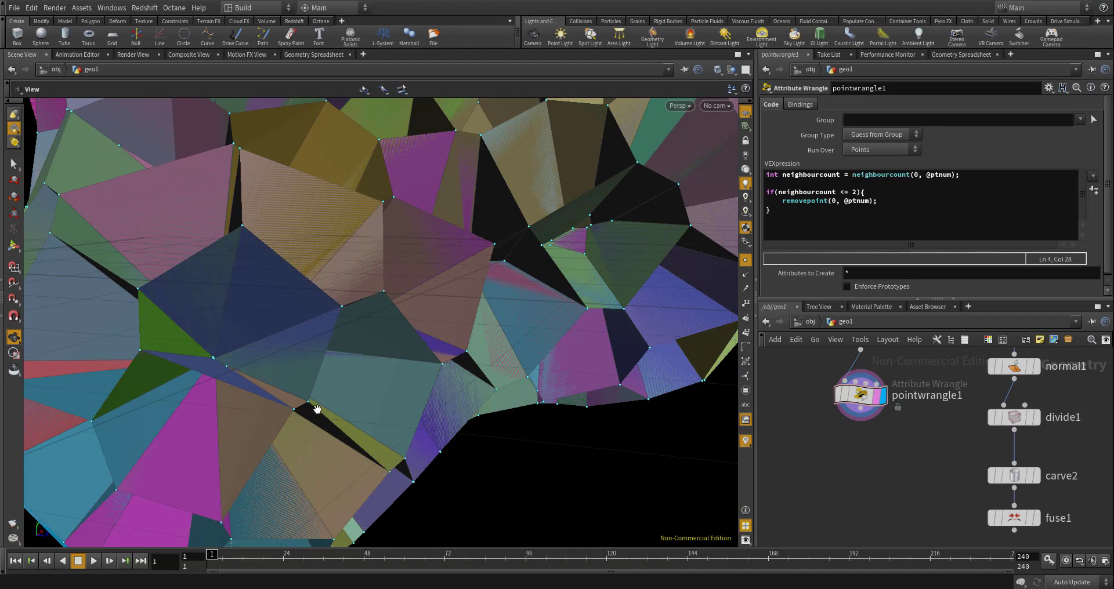
left_click_drag(410, 343, 350, 309)
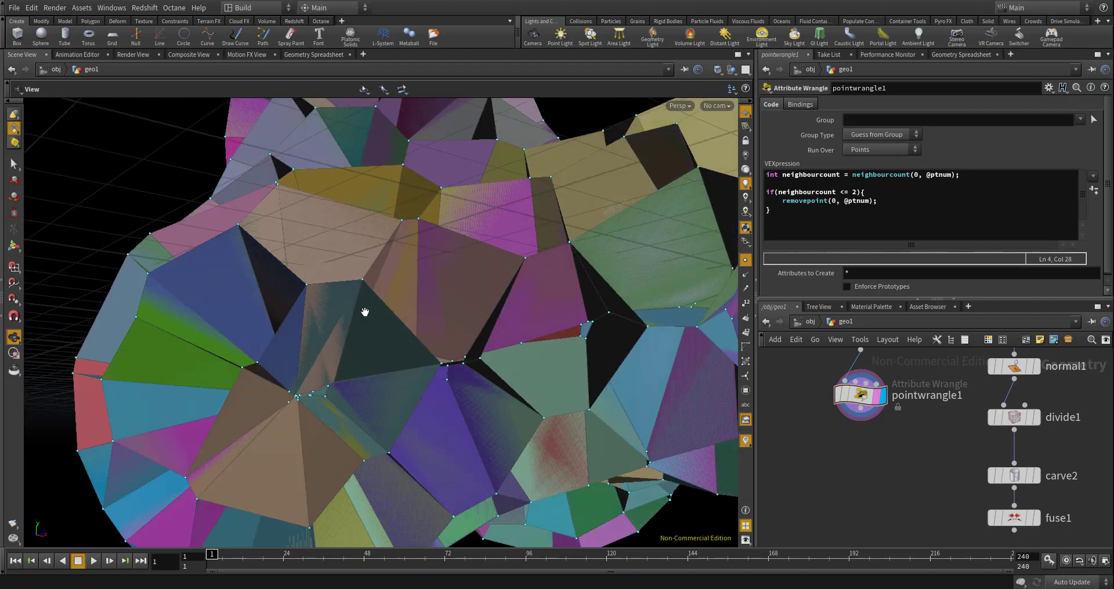
scroll(341, 371, "up", 6)
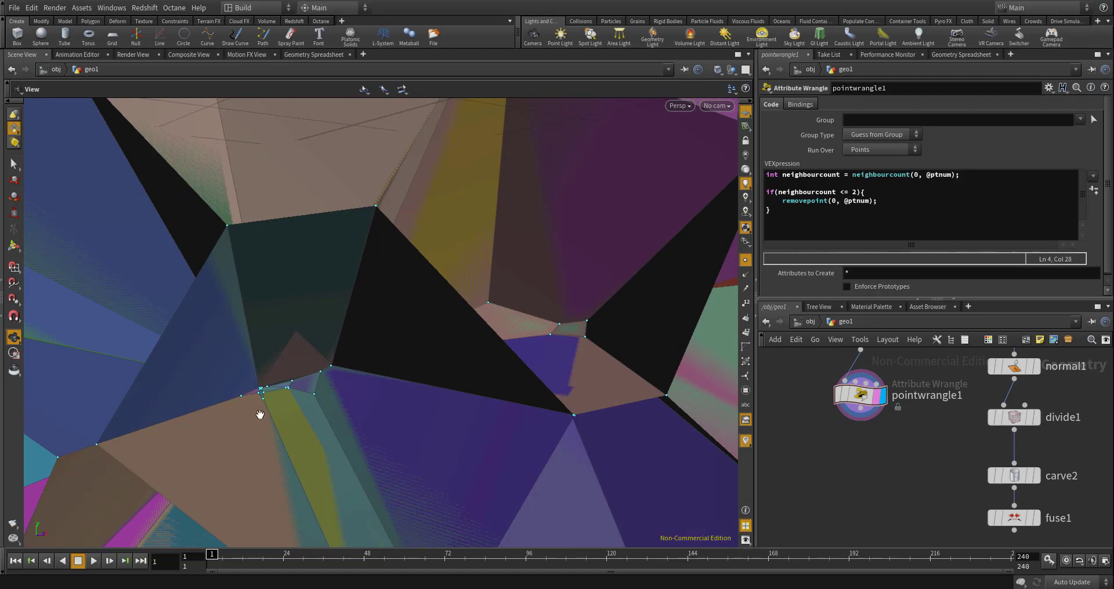
mouse_move(304, 372)
left_mouse_down()
mouse_move(390, 371)
mouse_move(373, 390)
mouse_move(310, 372)
left_mouse_up()
scroll(345, 375, "down", 6)
scroll(309, 371, "up", 4)
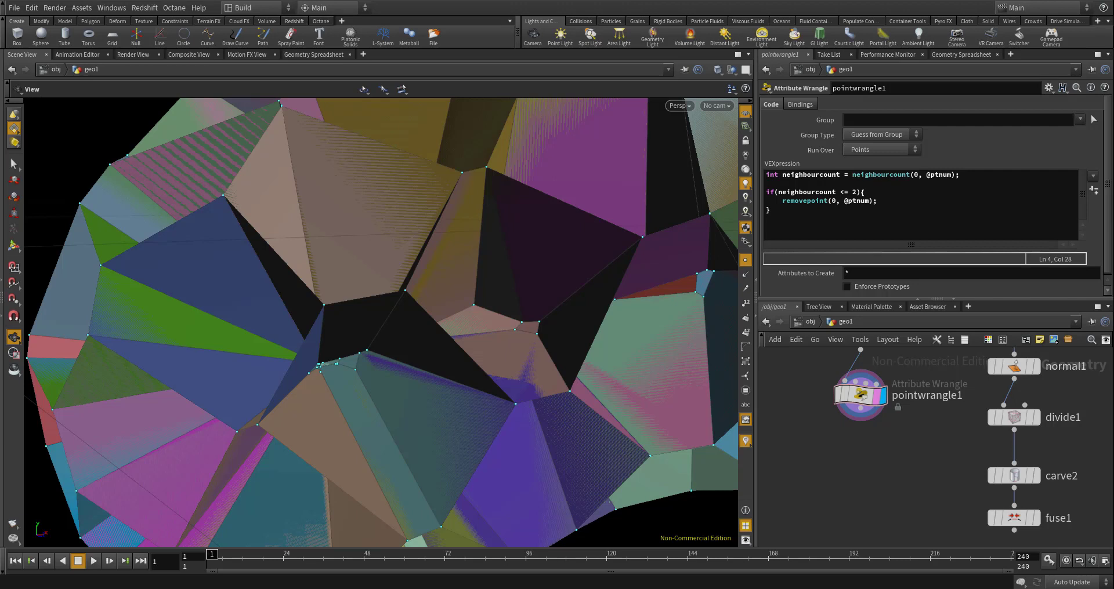
- Add a Delete node below pointwrangle1, wired to its output, and display it
scroll(905, 441, "up", 2)
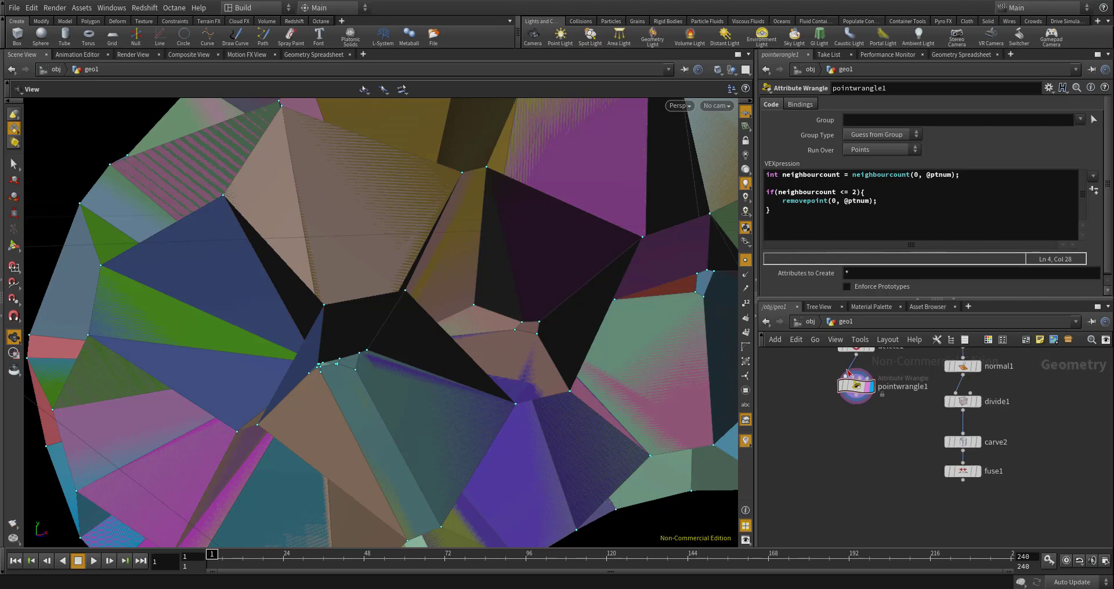
key("Tab")
type("prim")
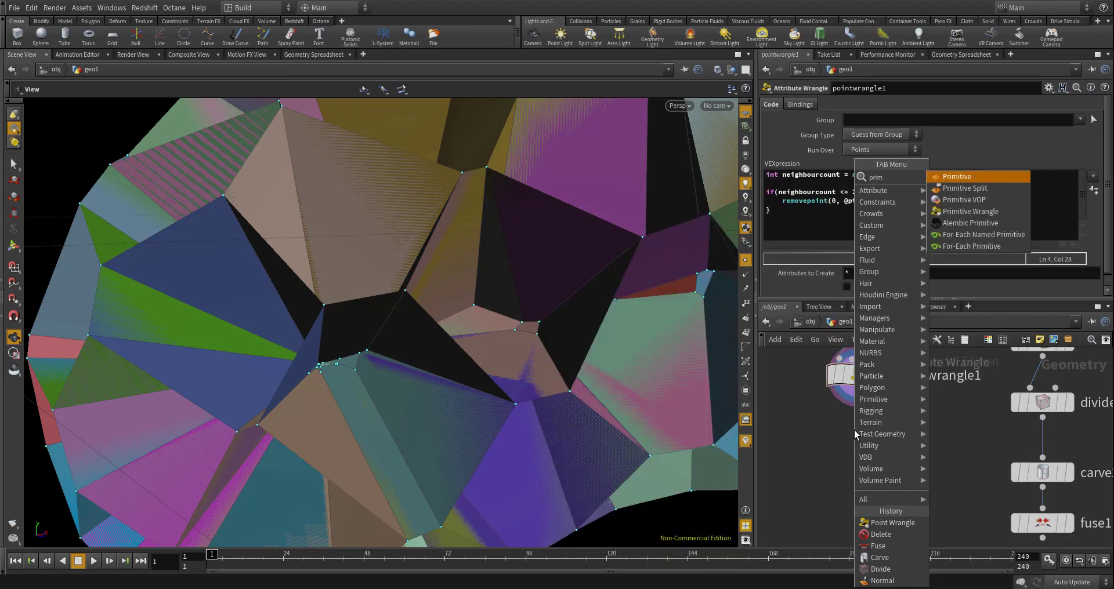
key("BackSpace")
key("BackSpace")
key("BackSpace")
key("BackSpace")
type("dele")
key("Return")
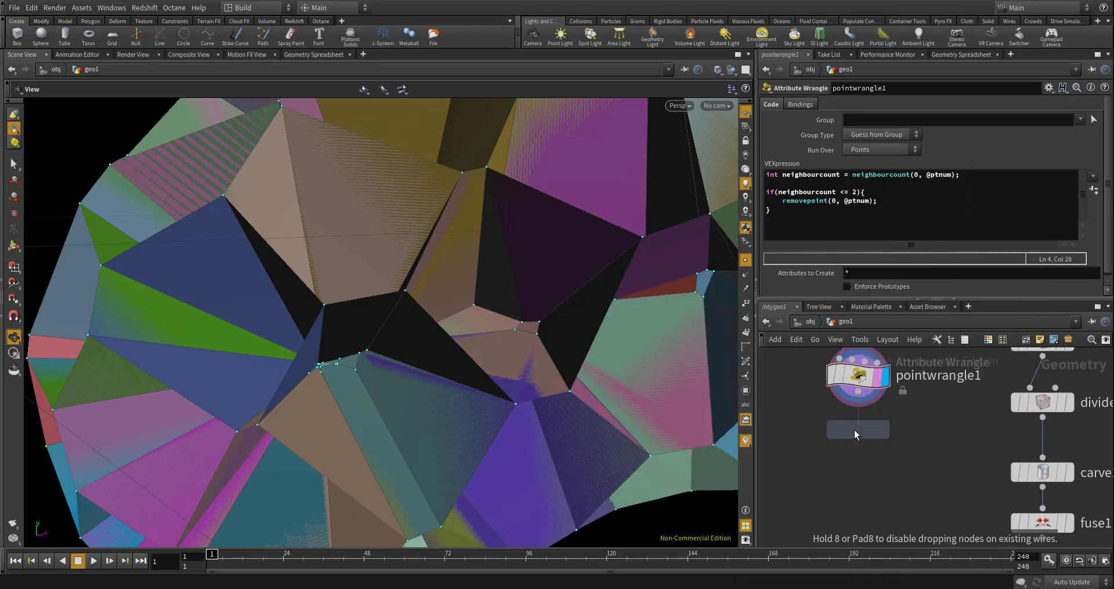
left_click(855, 430)
left_click(884, 434)
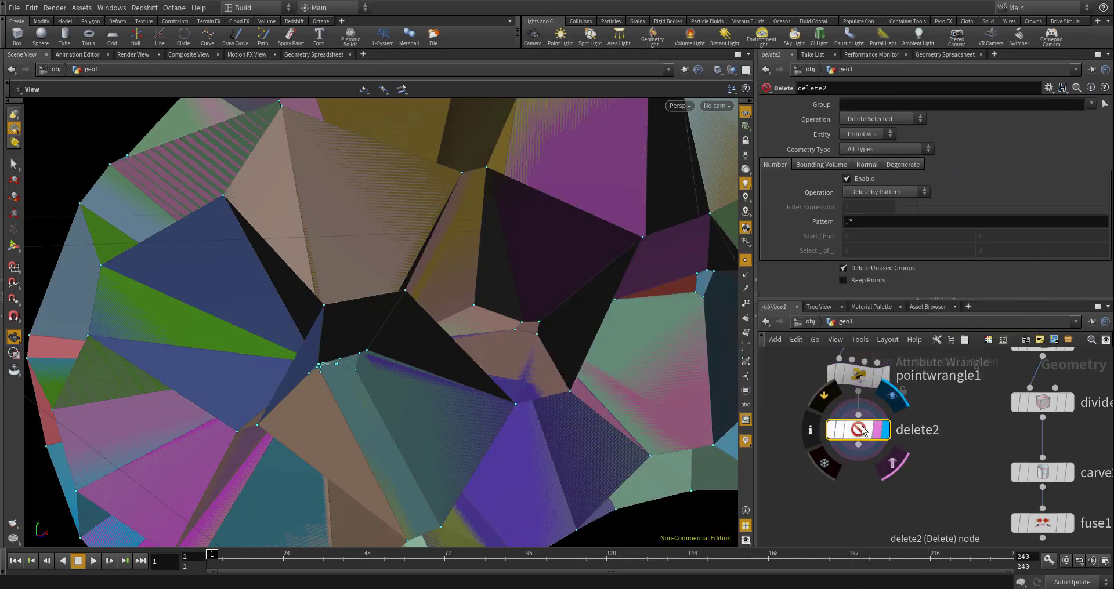
left_click_drag(861, 431, 861, 459)
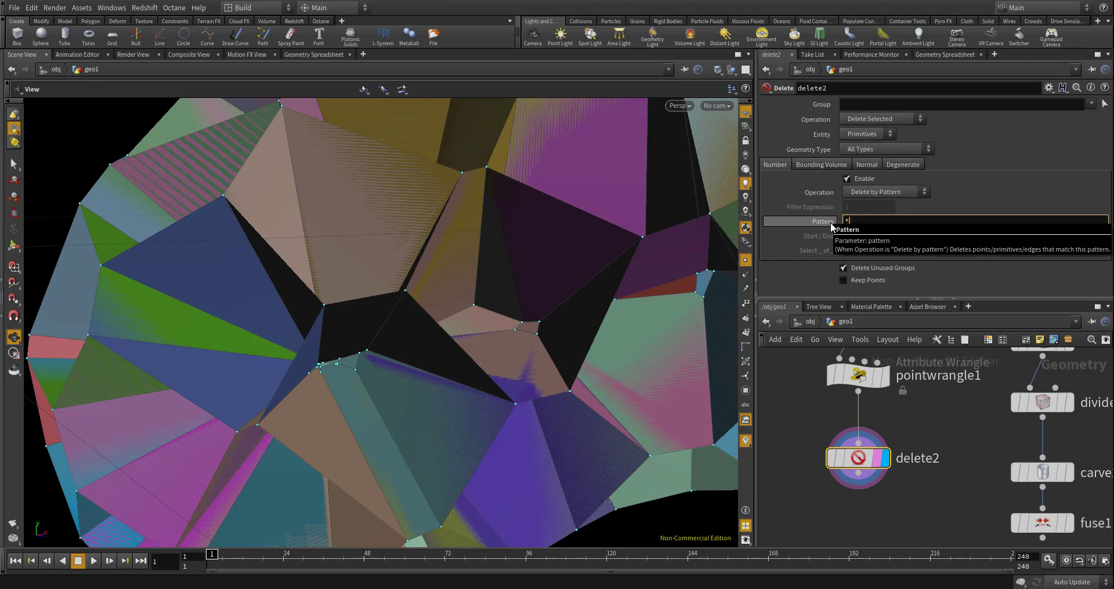
- Set delete2's Pattern to * and enable Keep Points so only the points are kept
key("Return")
left_click(843, 280)
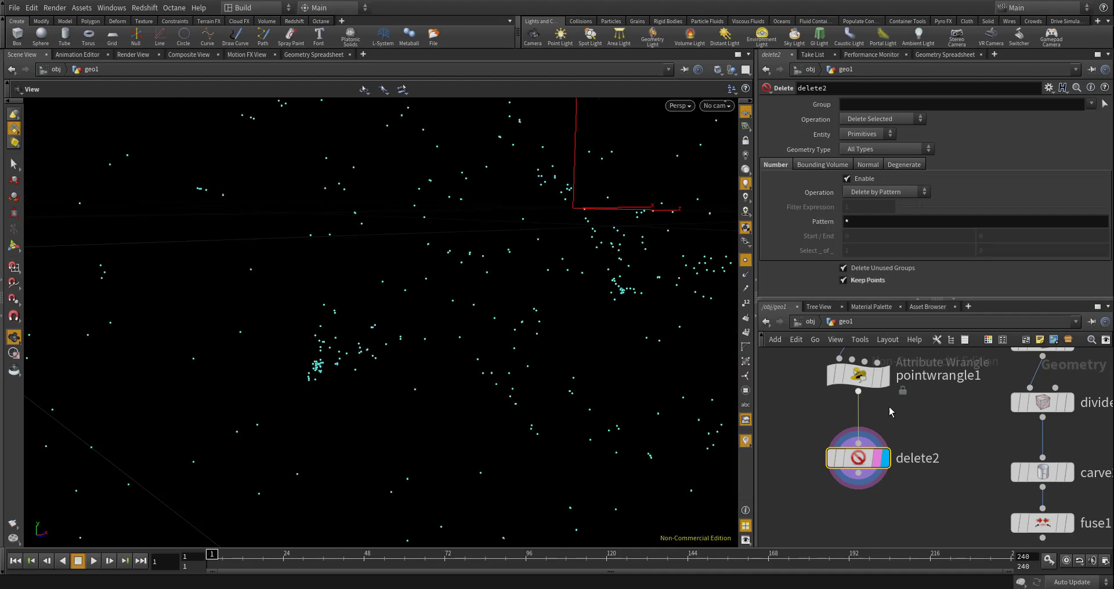
left_click_drag(382, 299, 435, 330)
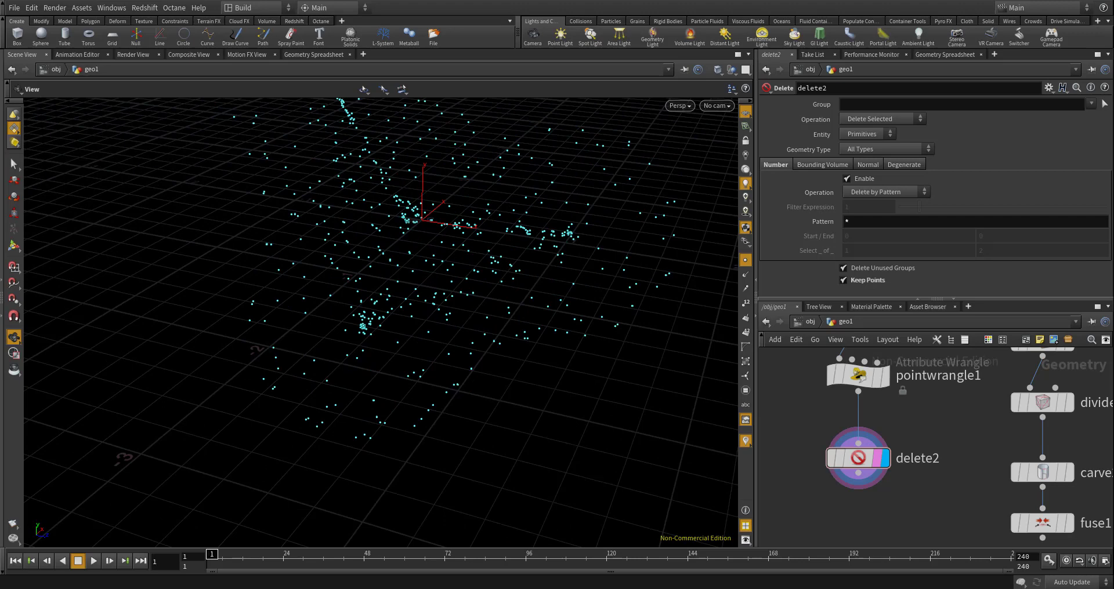
- Display fuse1 and delete2 in turn to compare the surface outline curves with the inner points
middle_click_drag(916, 420, 852, 330)
scroll(859, 374, "down", 1)
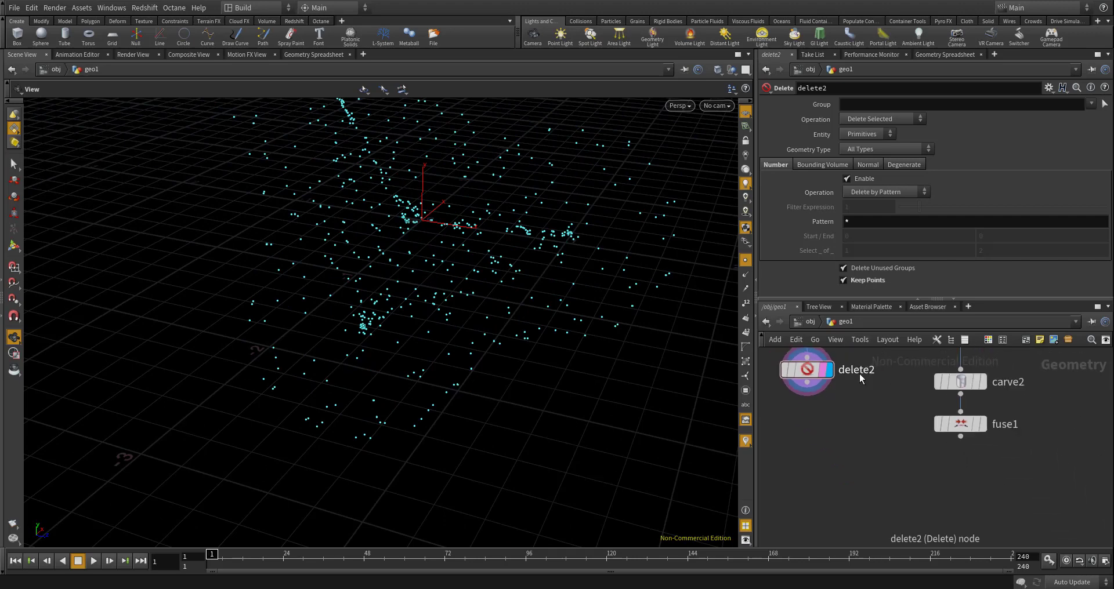
scroll(813, 370, "up", 2)
left_click(1057, 449)
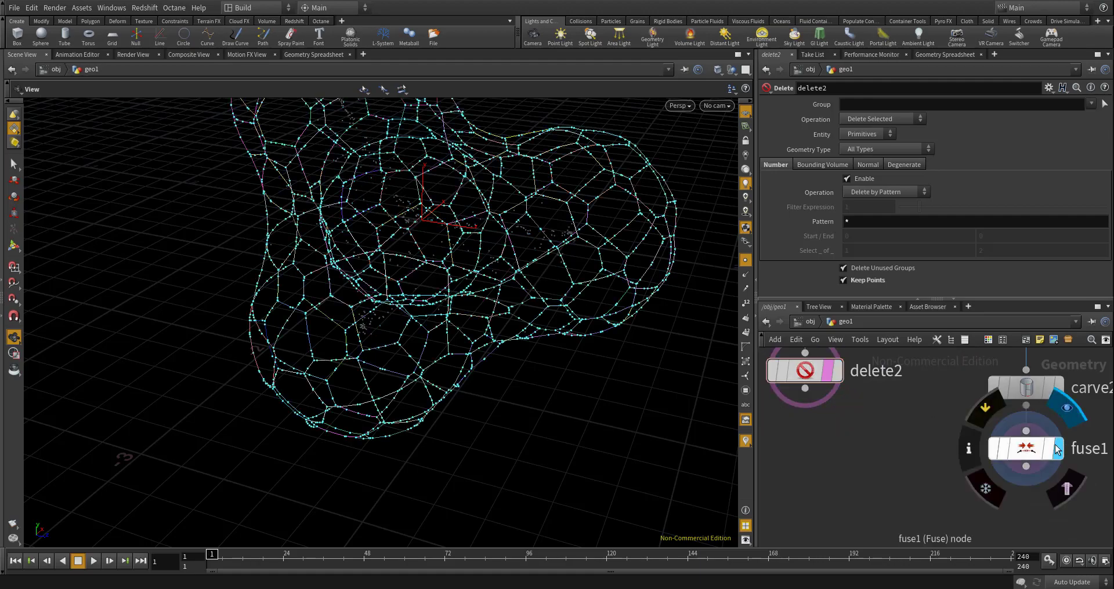
left_click_drag(476, 283, 370, 240)
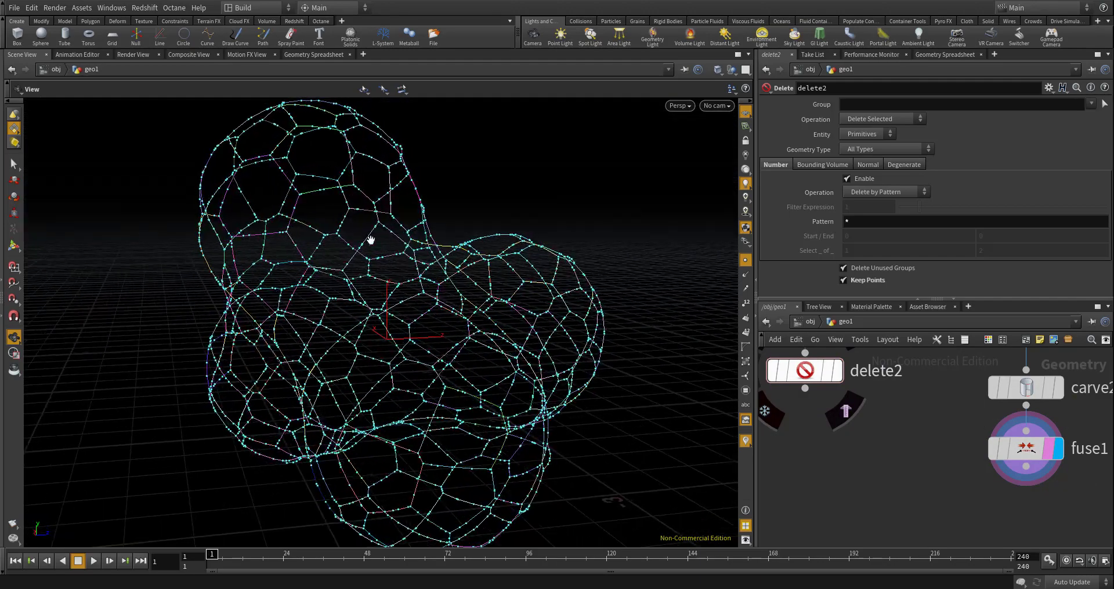
left_click(837, 370)
left_click_drag(361, 313, 395, 247)
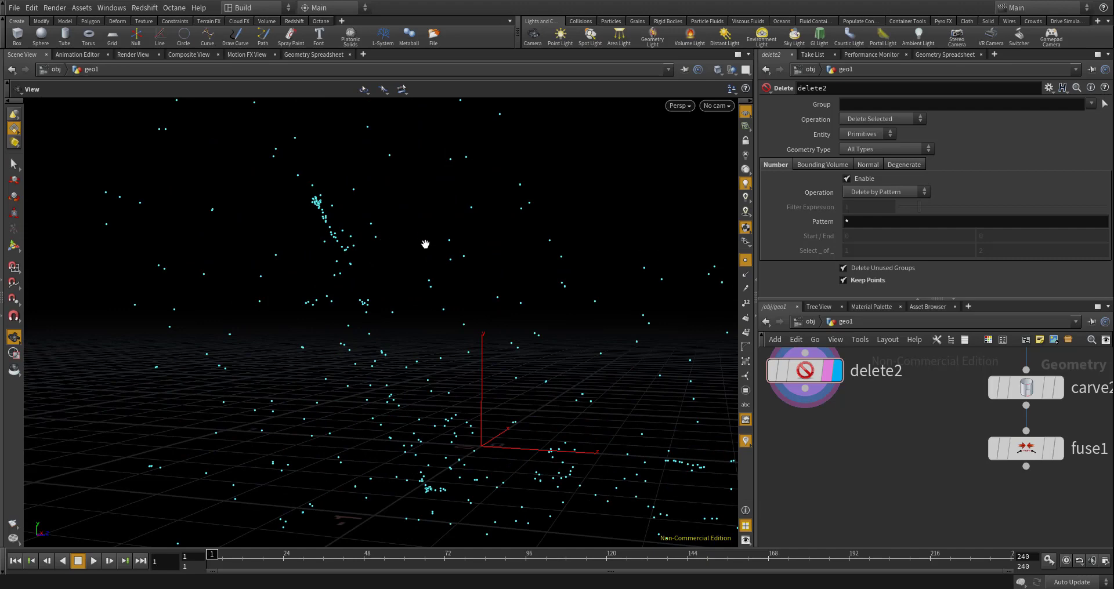
left_click_drag(460, 346, 492, 323)
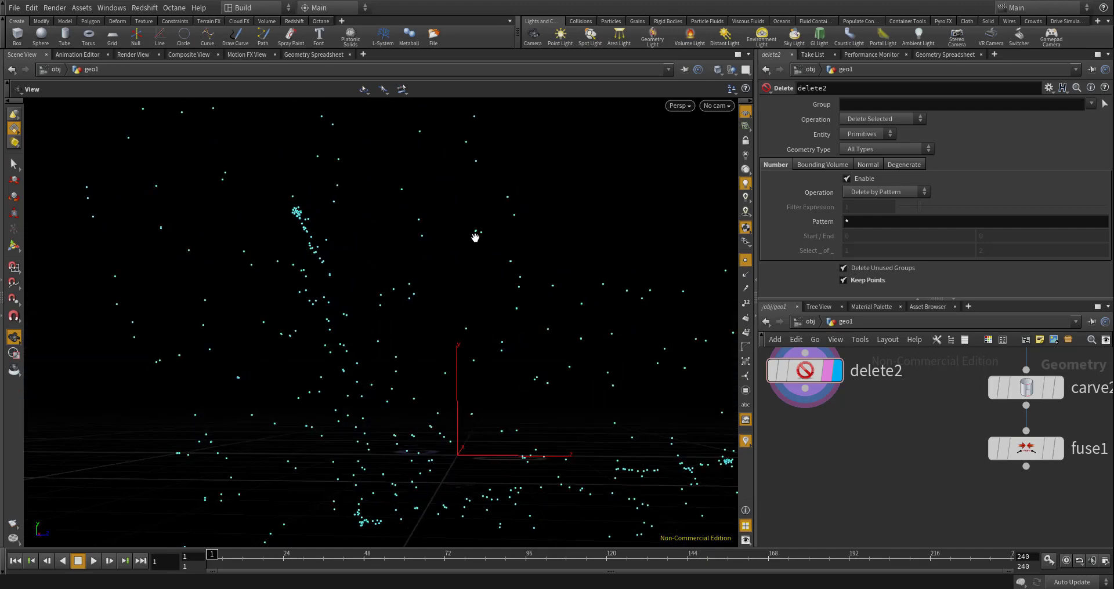
left_click_drag(478, 236, 490, 293)
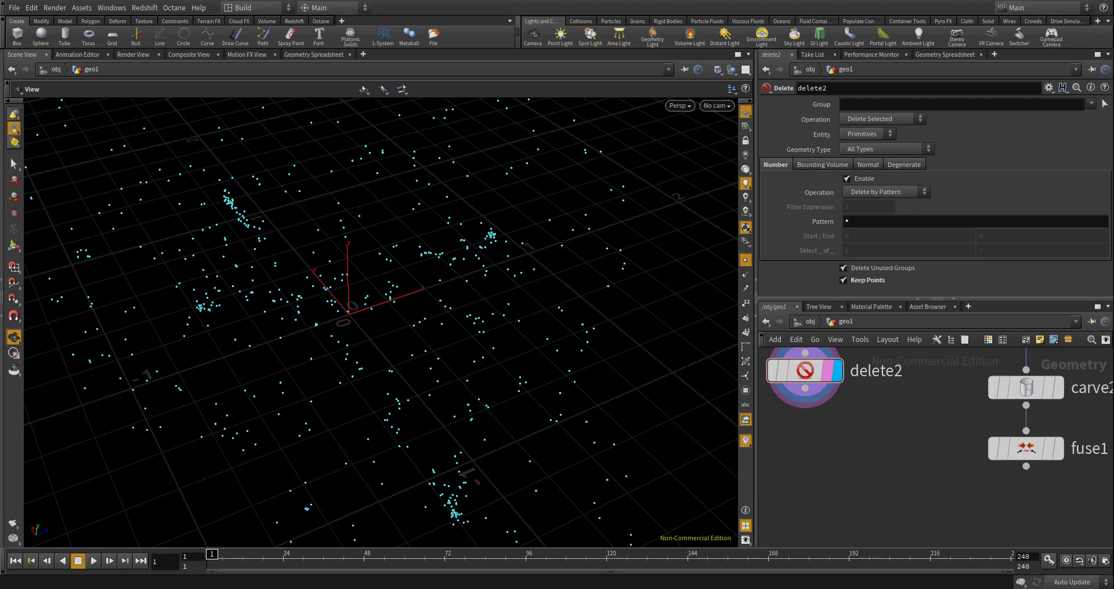
scroll(425, 280, "down", 2)
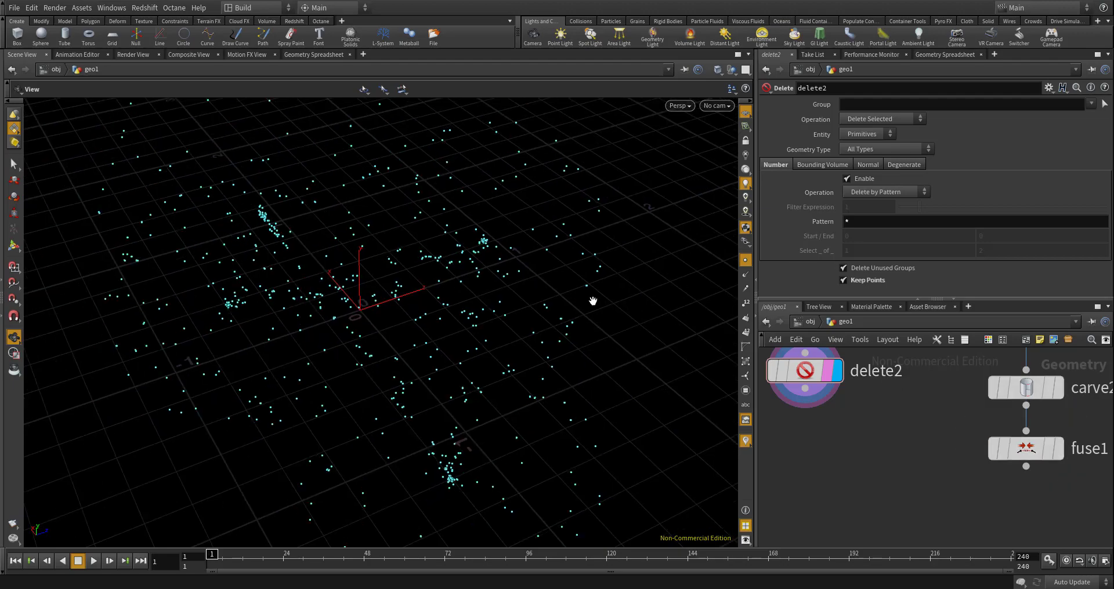
left_click_drag(456, 284, 356, 186)
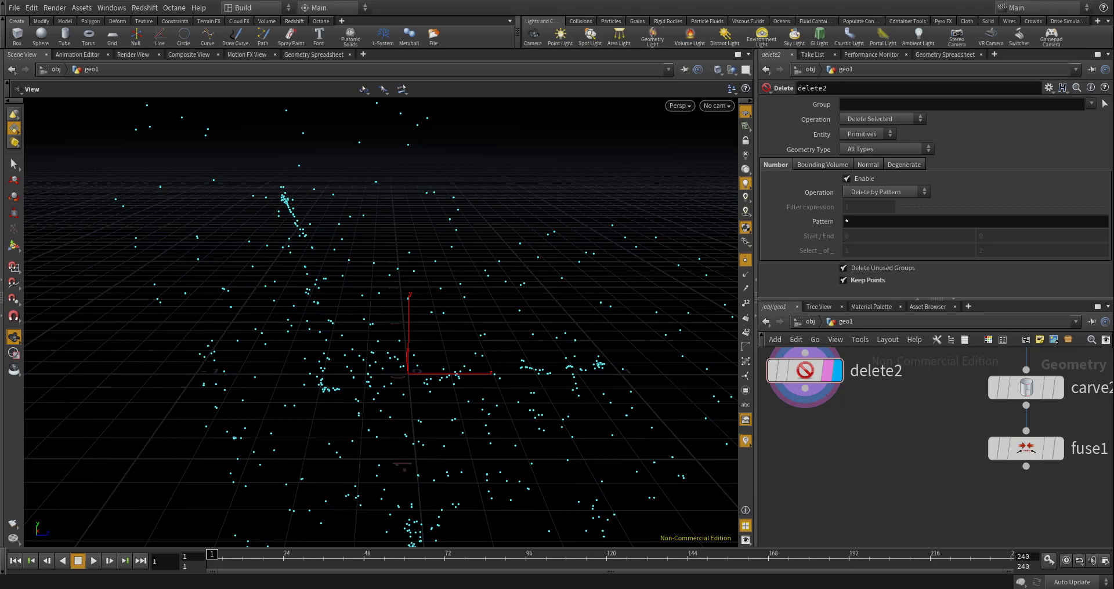
- Add a Primitive Wrangle below delete2 and fuse1
scroll(884, 429, "down", 3)
key("Tab")
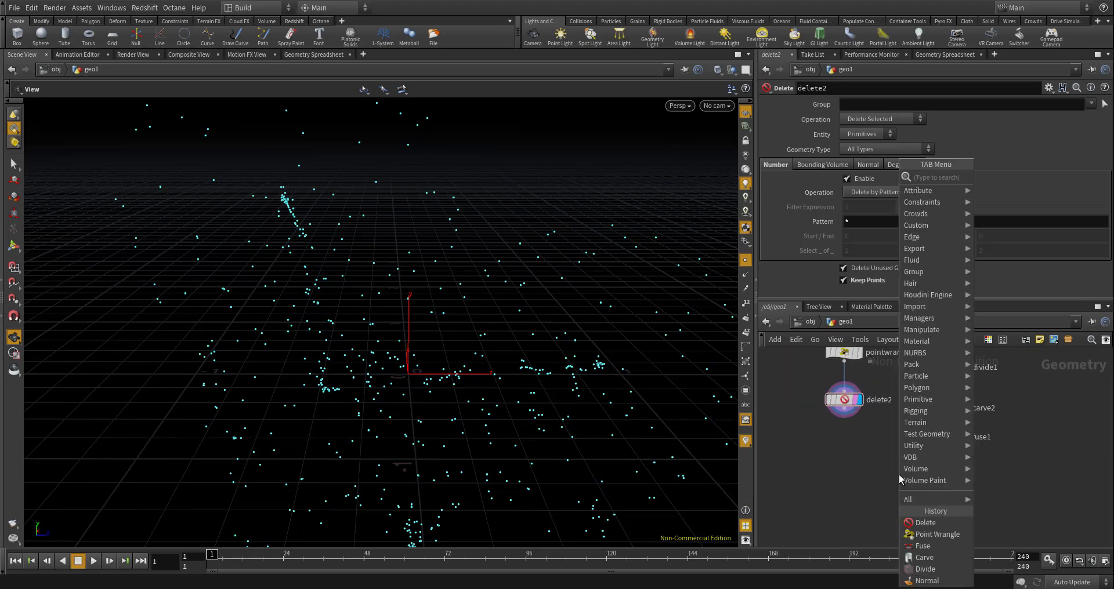
type("primitive w")
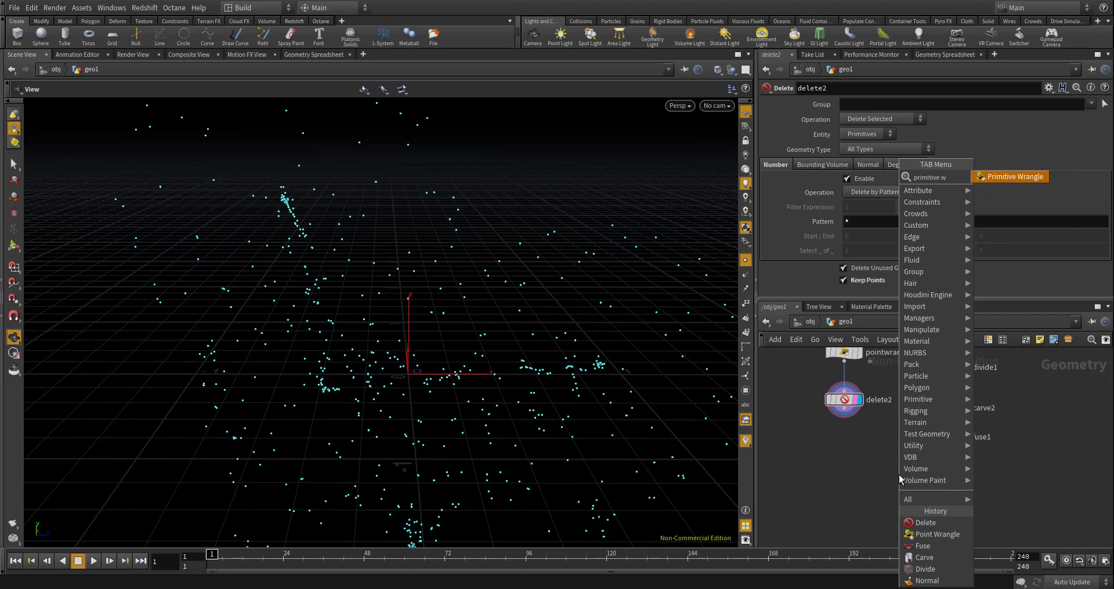
key("Return")
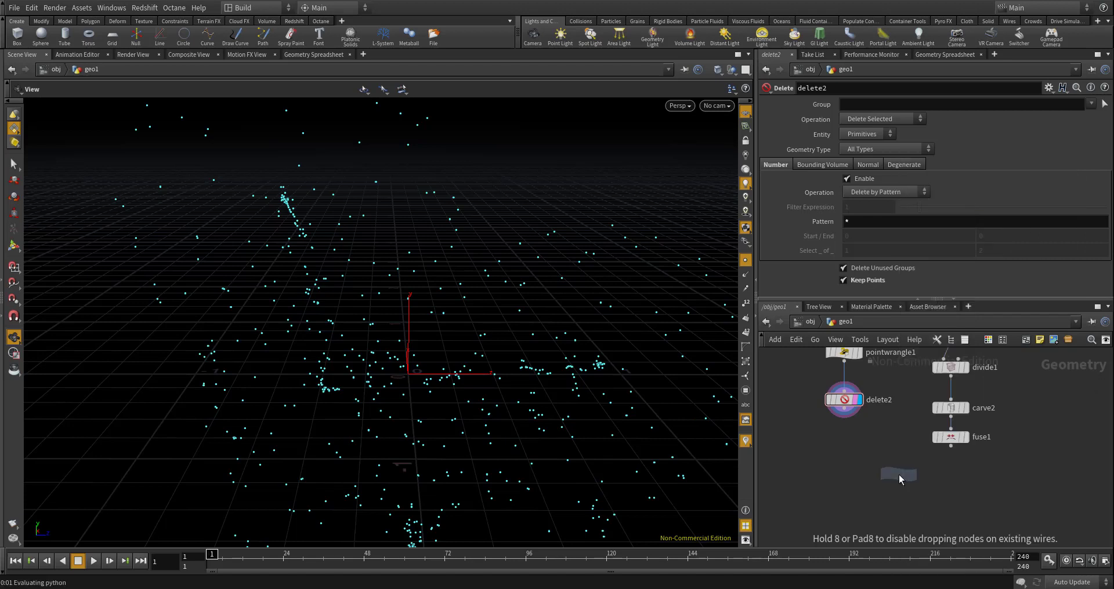
left_click(899, 479)
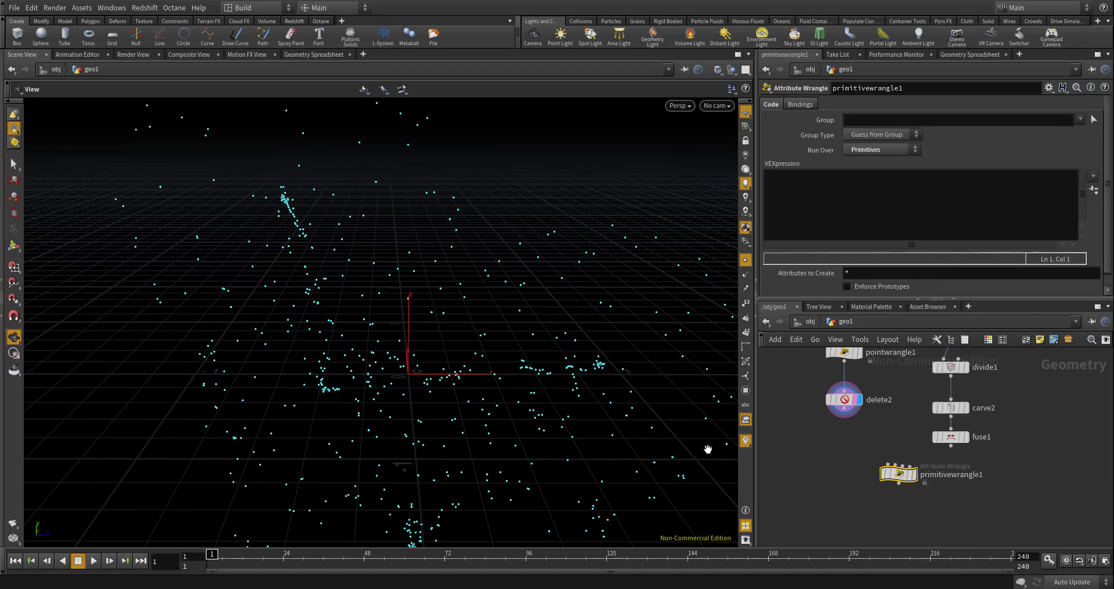
- Wire fuse1 into primitivewrangle1's first input and delete2 into its second input
left_click_drag(951, 446, 886, 467)
scroll(886, 453, "up", 5)
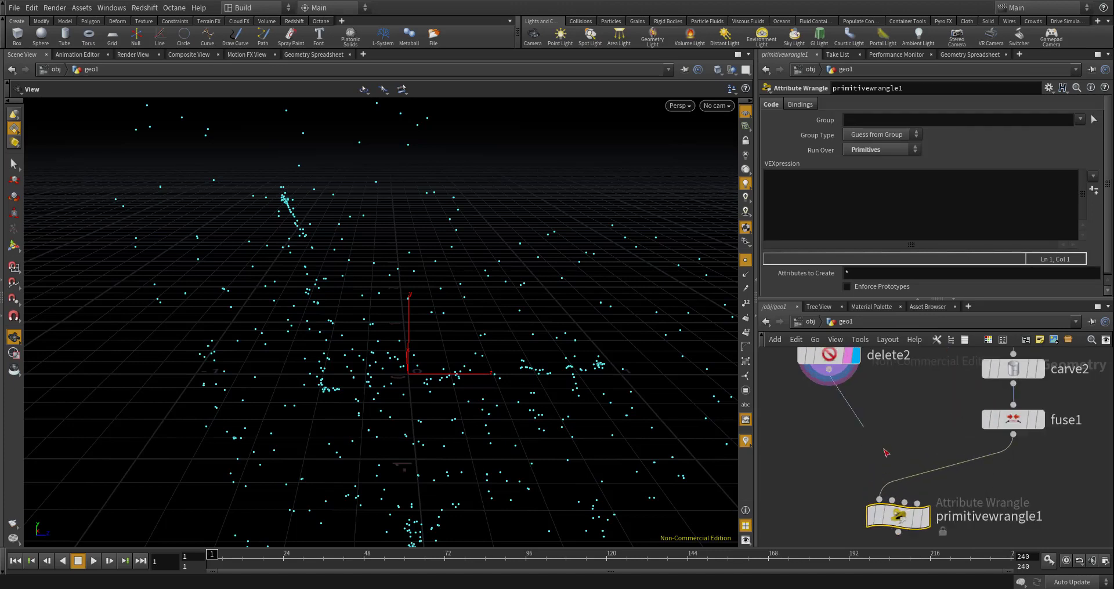
left_click(891, 500)
scroll(876, 429, "down", 2)
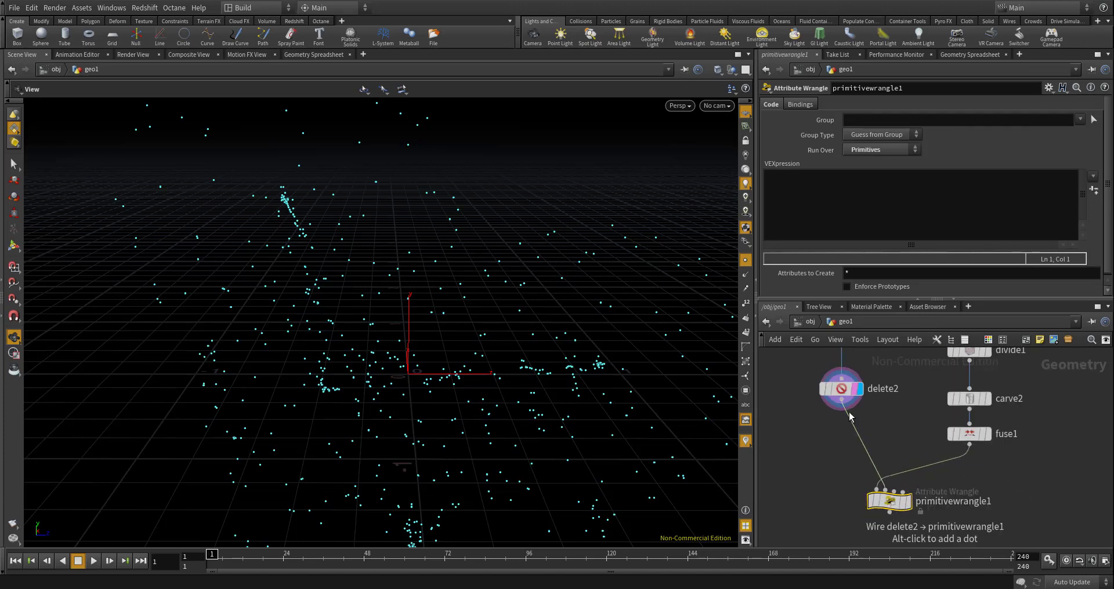
scroll(835, 386, "up", 4)
left_click(836, 384)
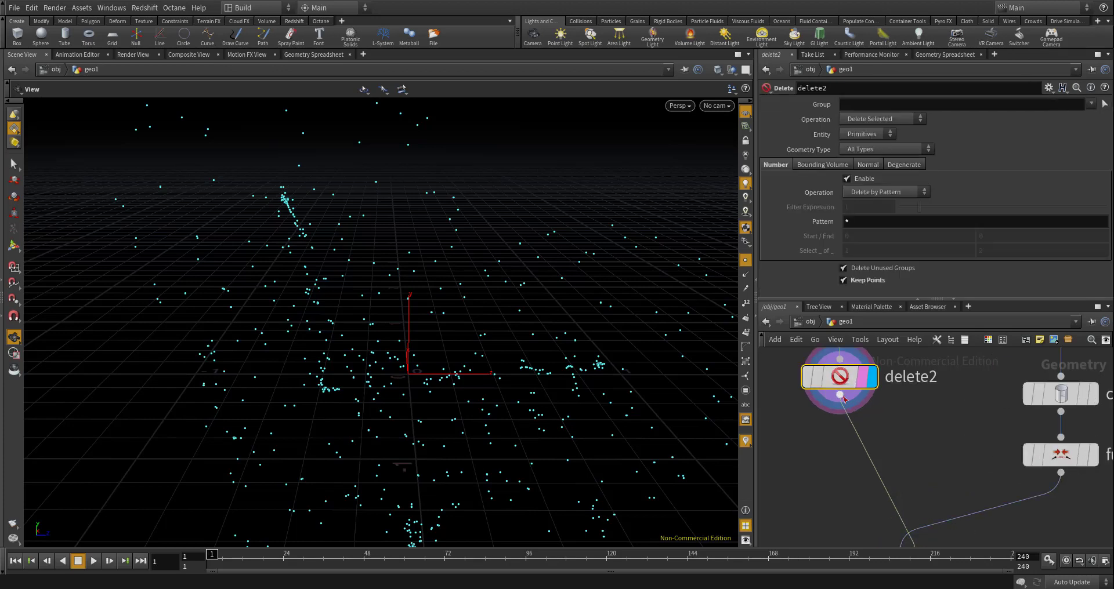
scroll(911, 430, "down", 5)
scroll(907, 493, "up", 4)
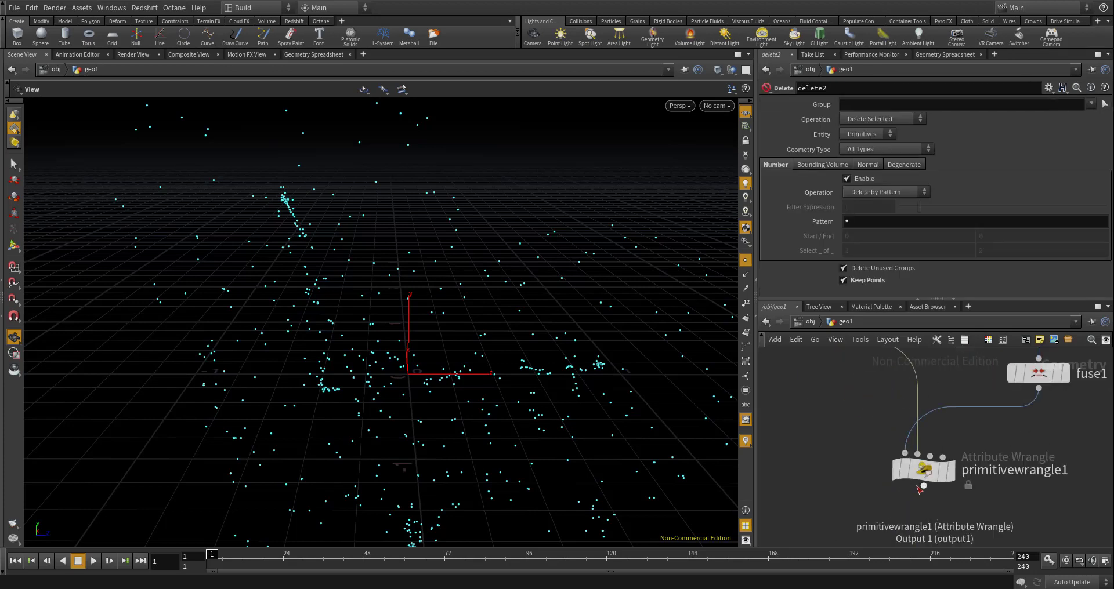
left_click(919, 473)
left_click(859, 212)
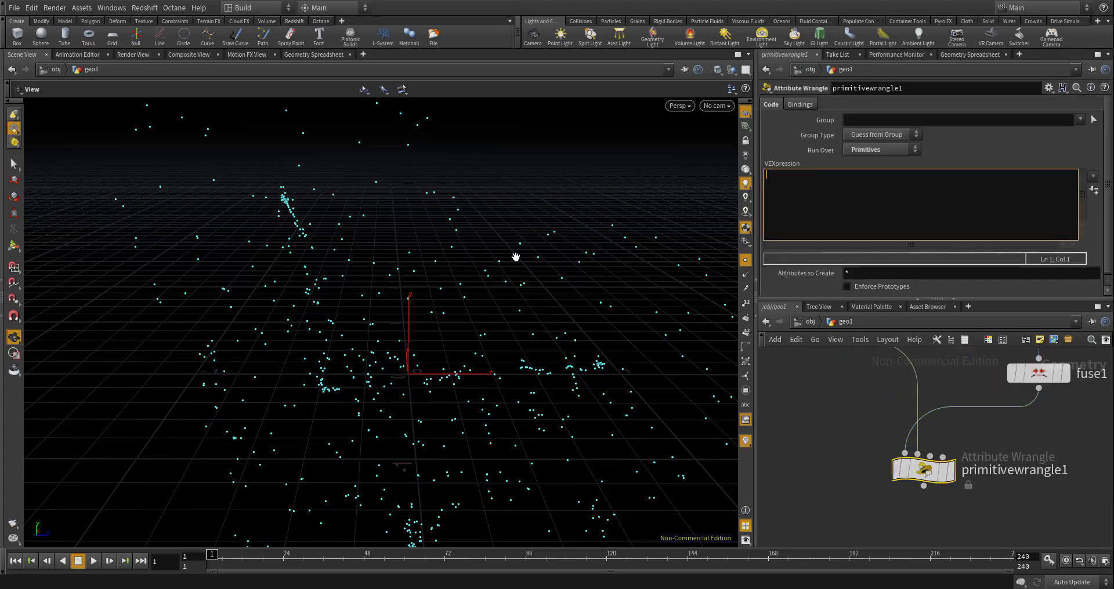
type("int pts[] pr")
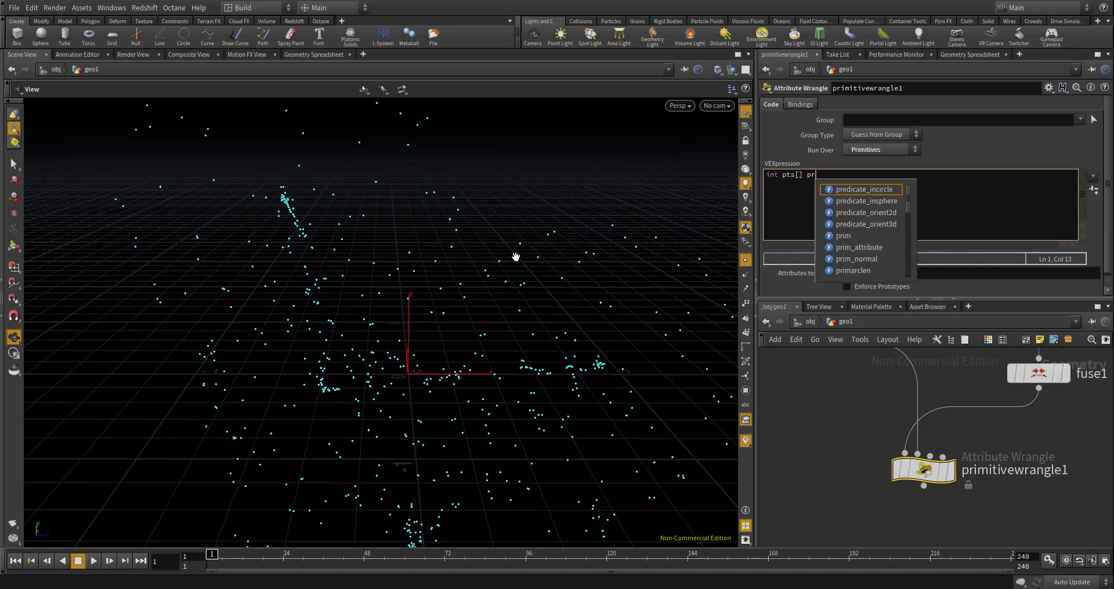
key("BackSpace")
key("BackSpace")
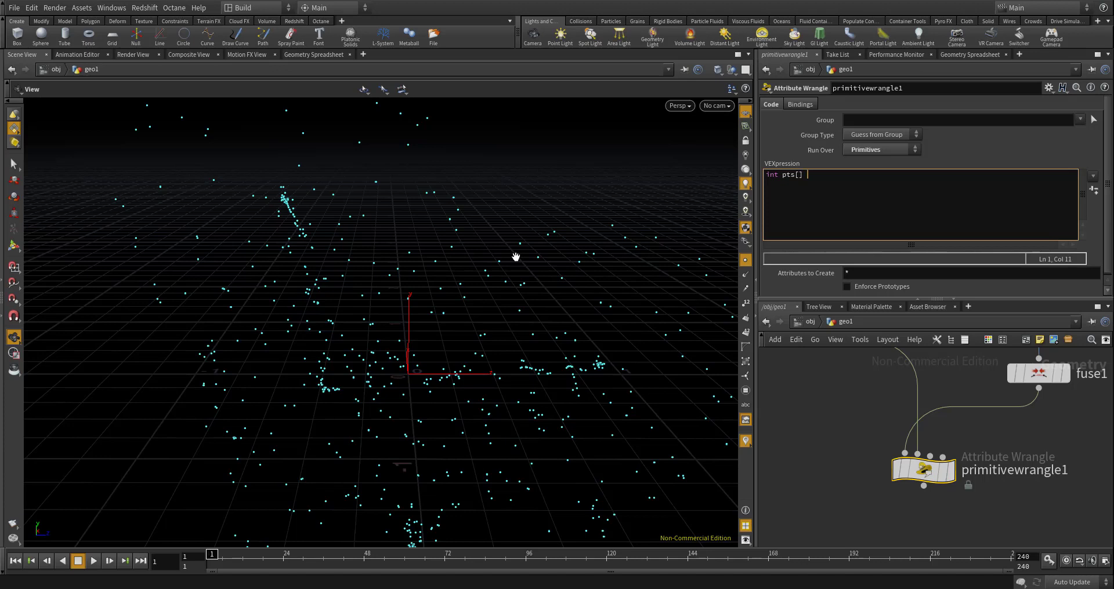
type("= prim")
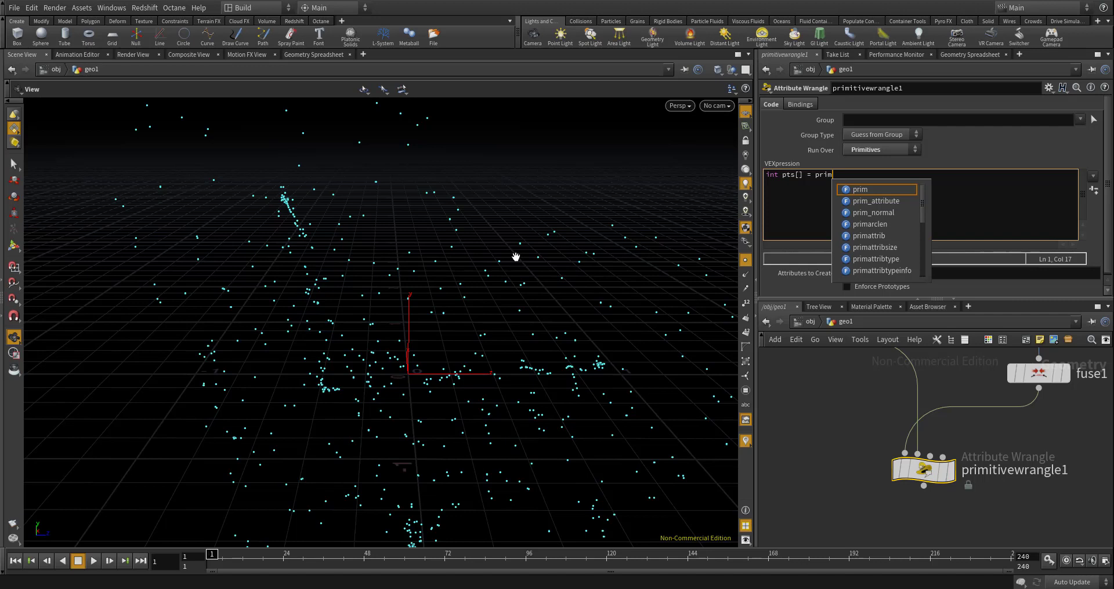
type("points")
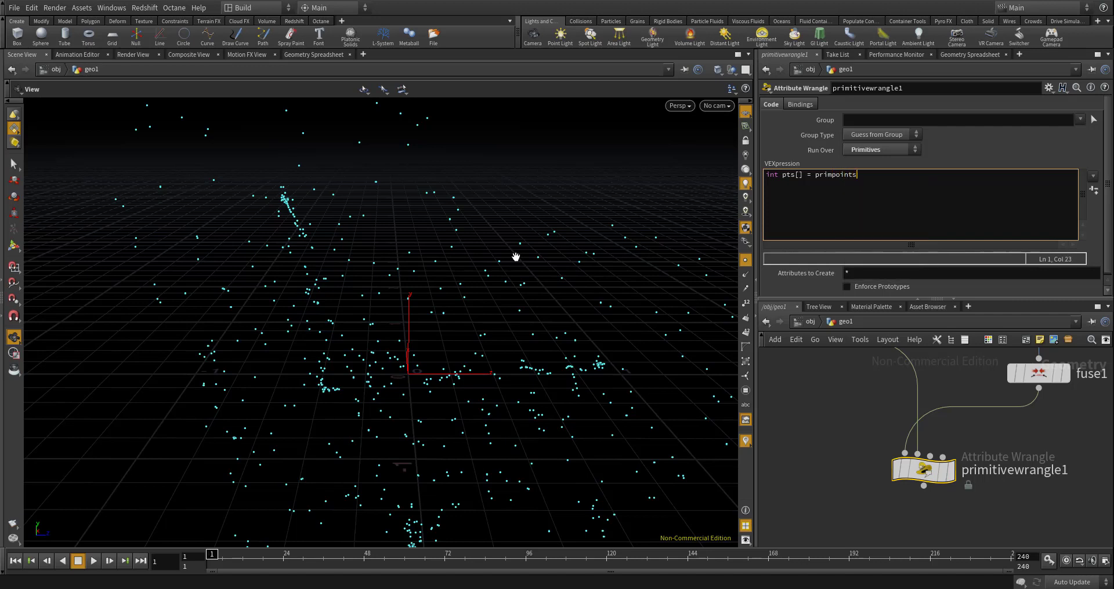
type("(0, @pti")
key("BackSpace")
key("BackSpace")
type("rimnbum")
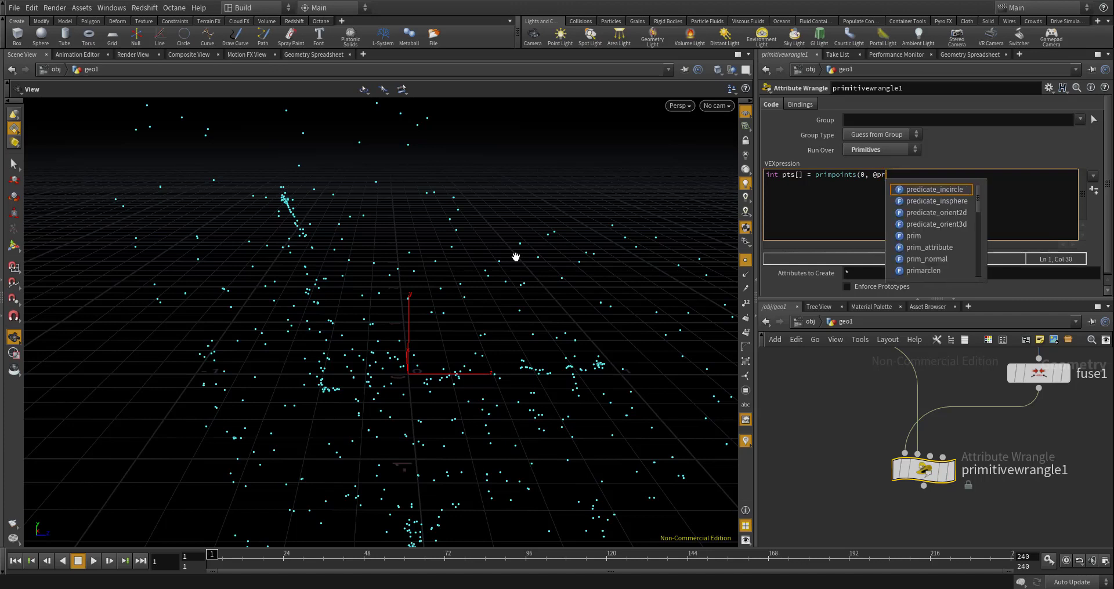
key("BackSpace")
key("BackSpace")
key("BackSpace")
type("um);")
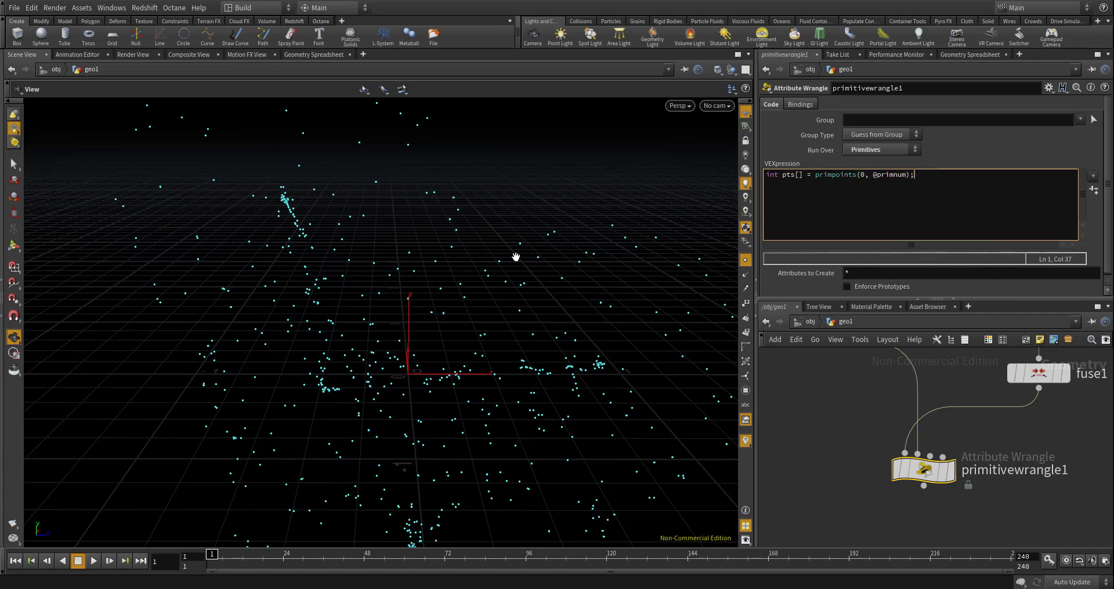
- Declare an empty integer array on the second code line: int delPts[] = {};
key("Return")
type("int delPts[] = {};")
- Display primitivewrangle1 and examine its cell outline curves and their points up close from several angles
left_click(947, 471)
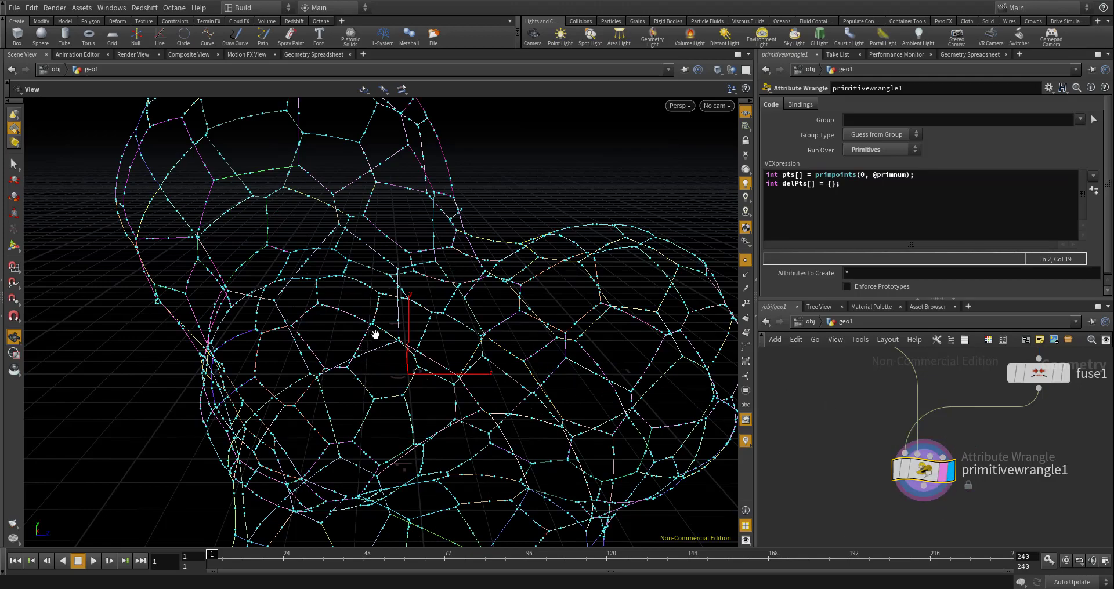
right_click_drag(359, 321, 343, 184)
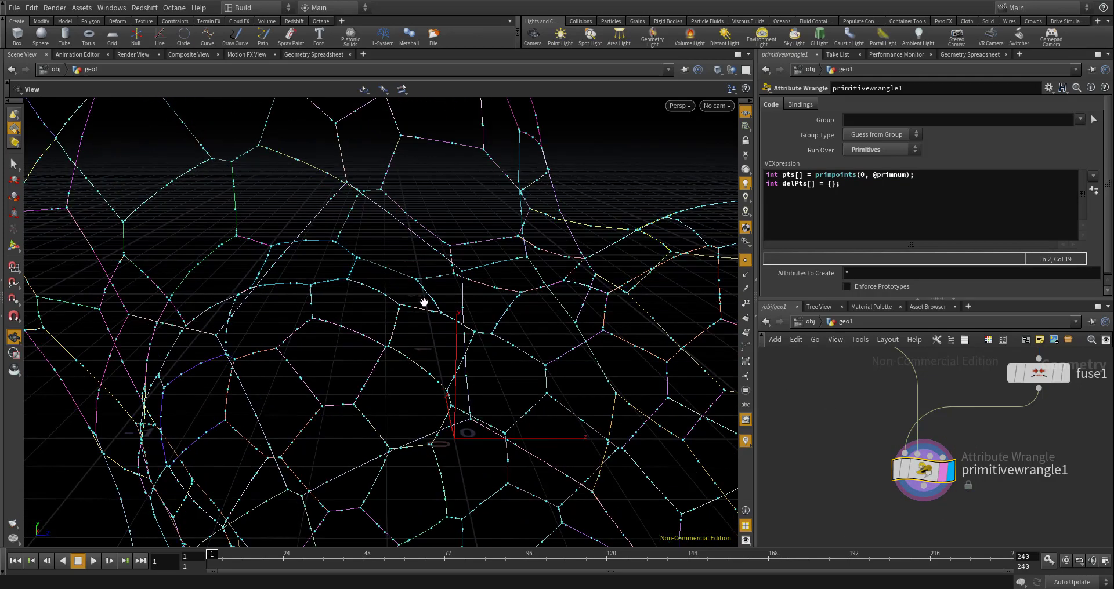
right_click_drag(418, 331, 457, 251)
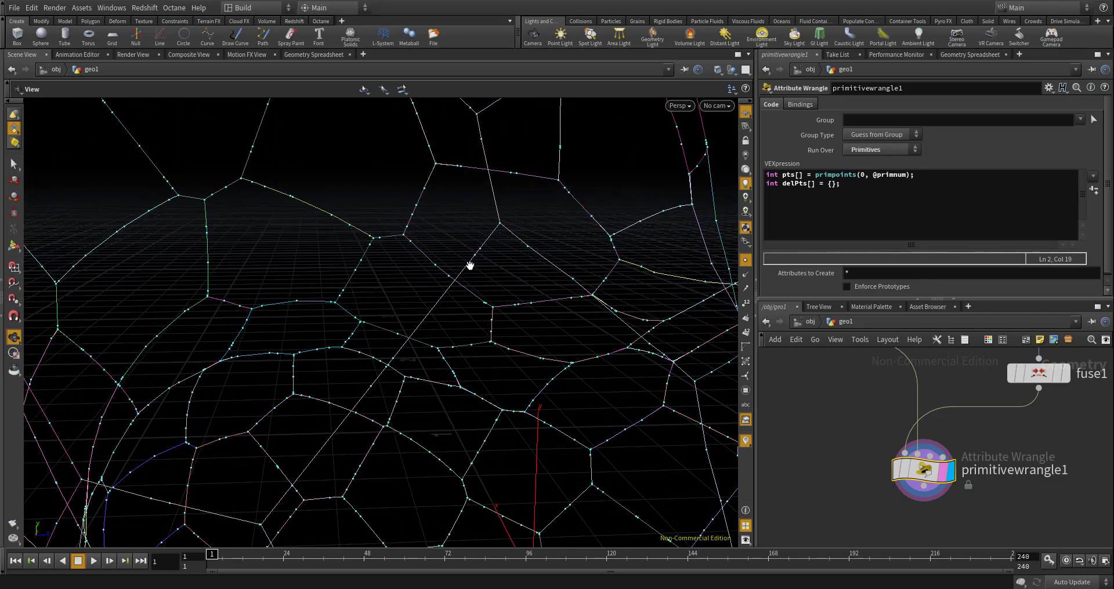
mouse_move(471, 266)
left_mouse_down()
mouse_move(497, 209)
mouse_move(473, 248)
left_mouse_up()
right_click_drag(472, 248, 467, 256)
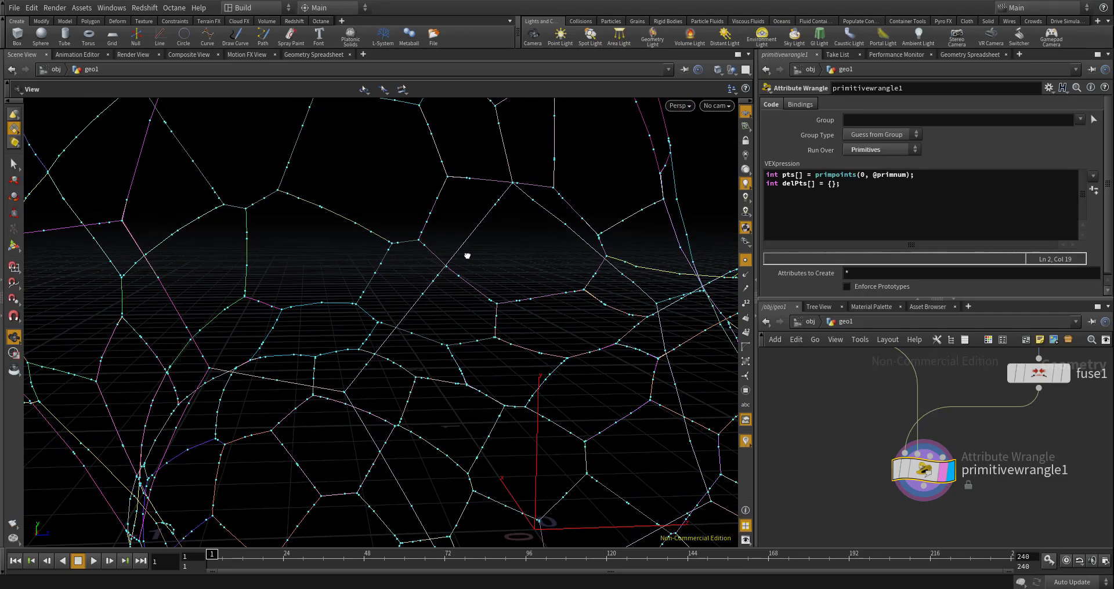
left_click_drag(467, 256, 507, 218)
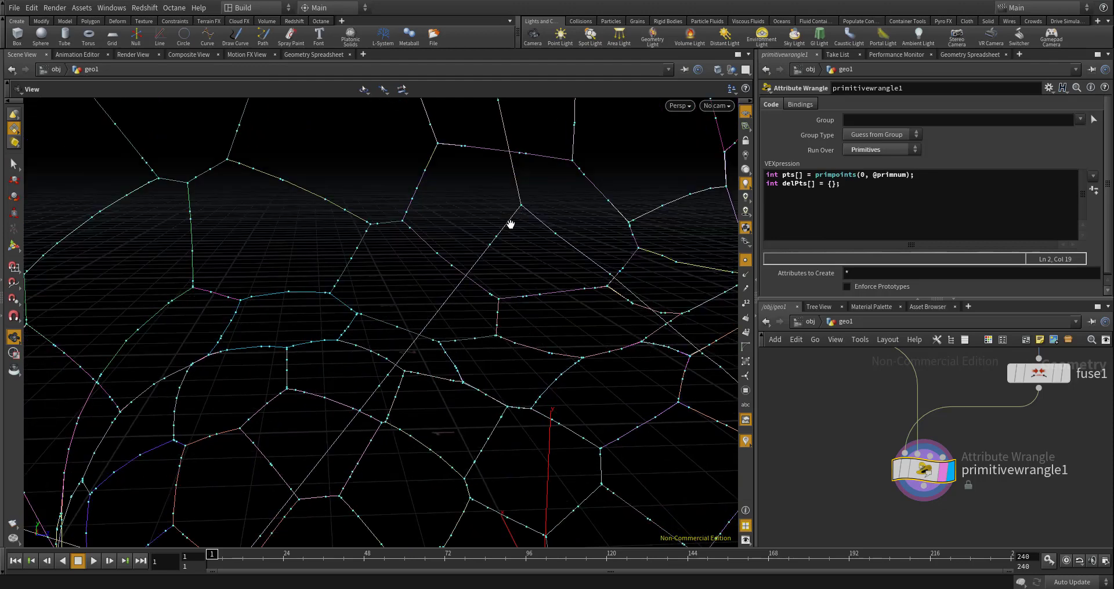
mouse_move(511, 225)
right_mouse_down()
mouse_move(518, 299)
mouse_move(487, 253)
mouse_move(508, 229)
right_mouse_up()
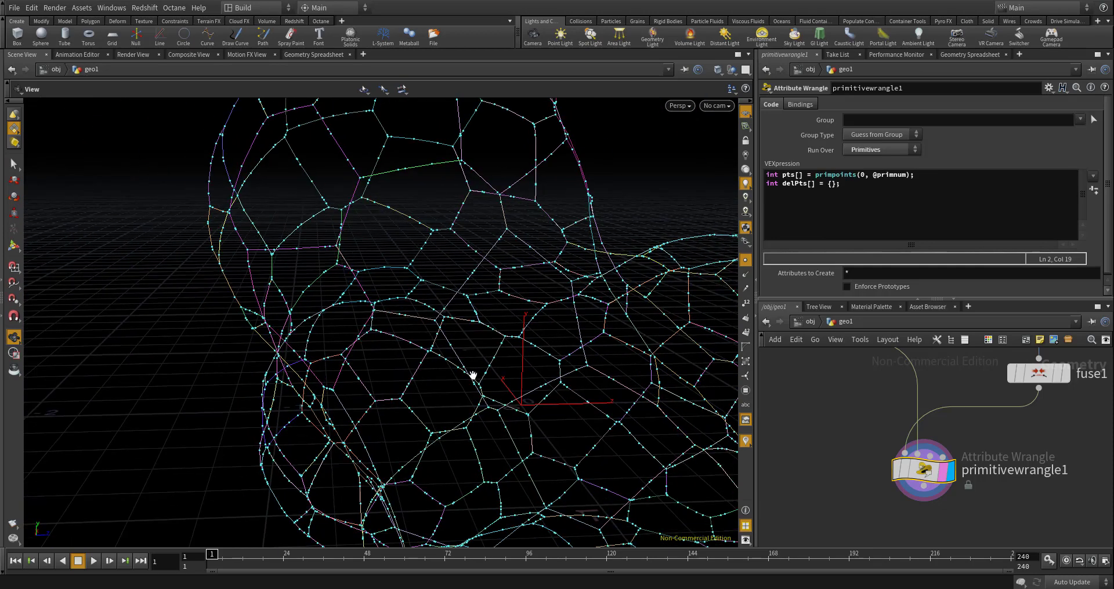
scroll(883, 444, "down", 3)
scroll(916, 458, "up", 4)
- Below the array declarations, add an empty loop over the points: for(int i=0; i<len(pts); i++){ }
left_click(865, 198)
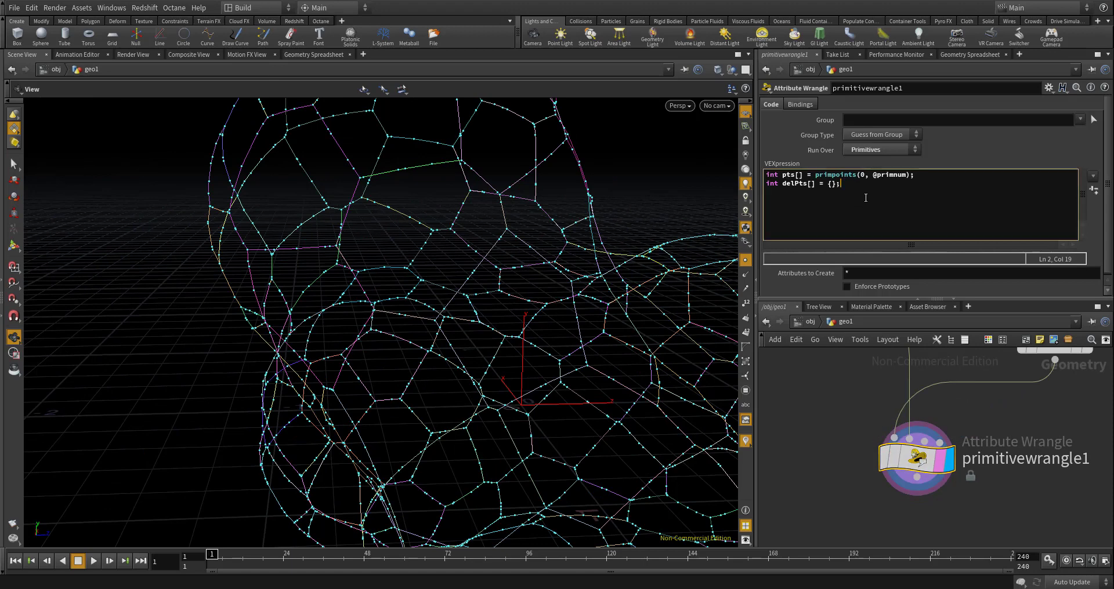
key("Return")
key("Return")
type("for(int i=0; i<len(pts); i++){")
key("Return")
type("}")
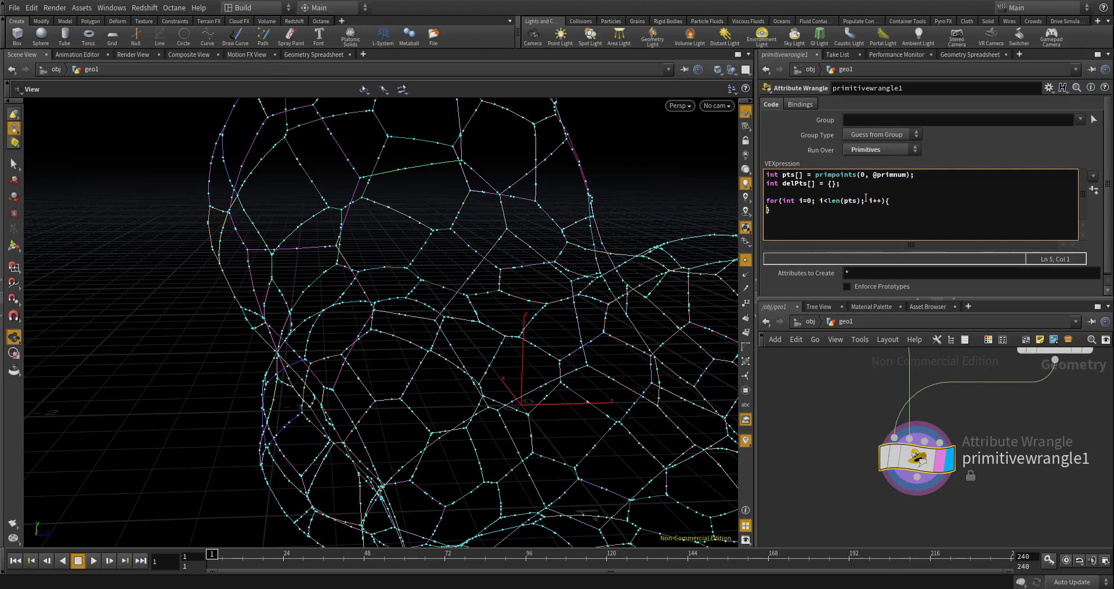
- Inside the for loop, add int pt = pts[i]; and vector pos = poitn(0, "P", pt);
key("Return")
type("int pt = pts[i];")
key("Return")
type("vector")
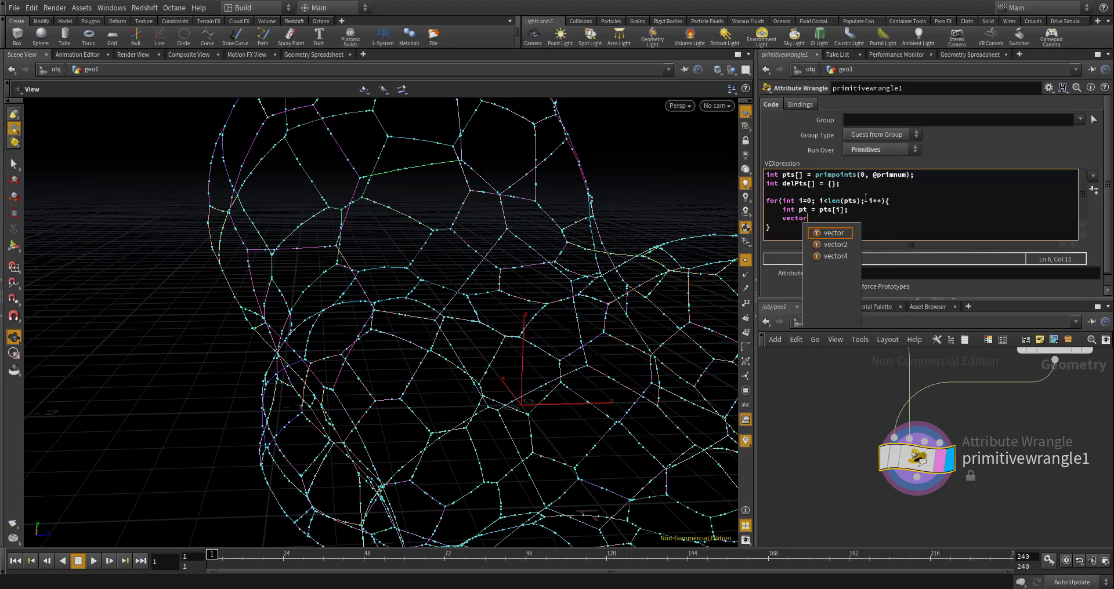
type(" pos = p")
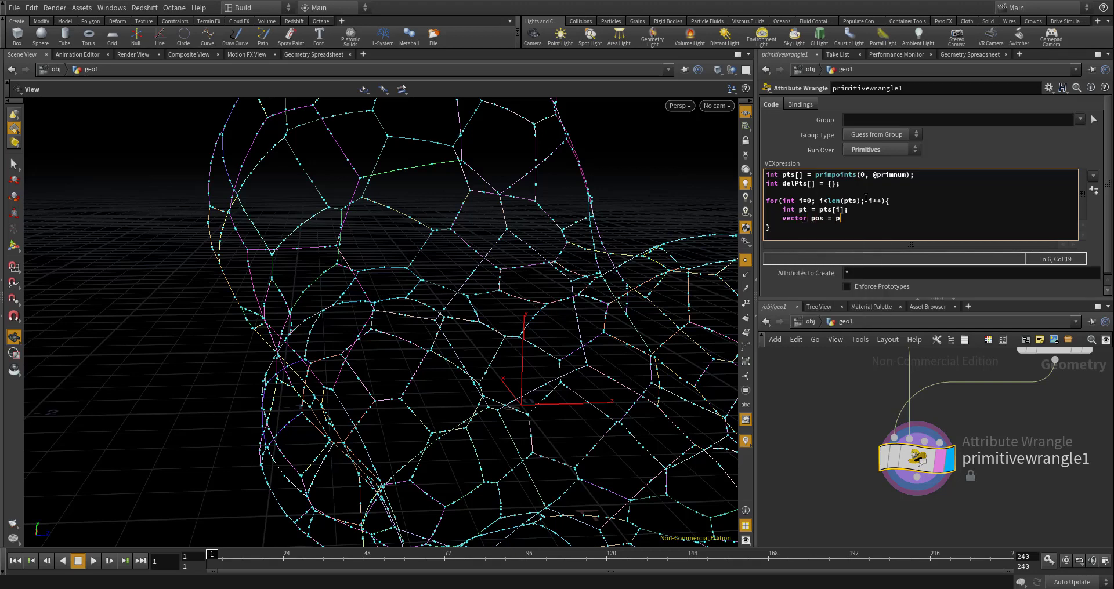
type("oitn(0, \"P\", pt);")
- Read the point's id attribute in the loop with int id = point(0, "id", pt);
key("Return")
type("int ")
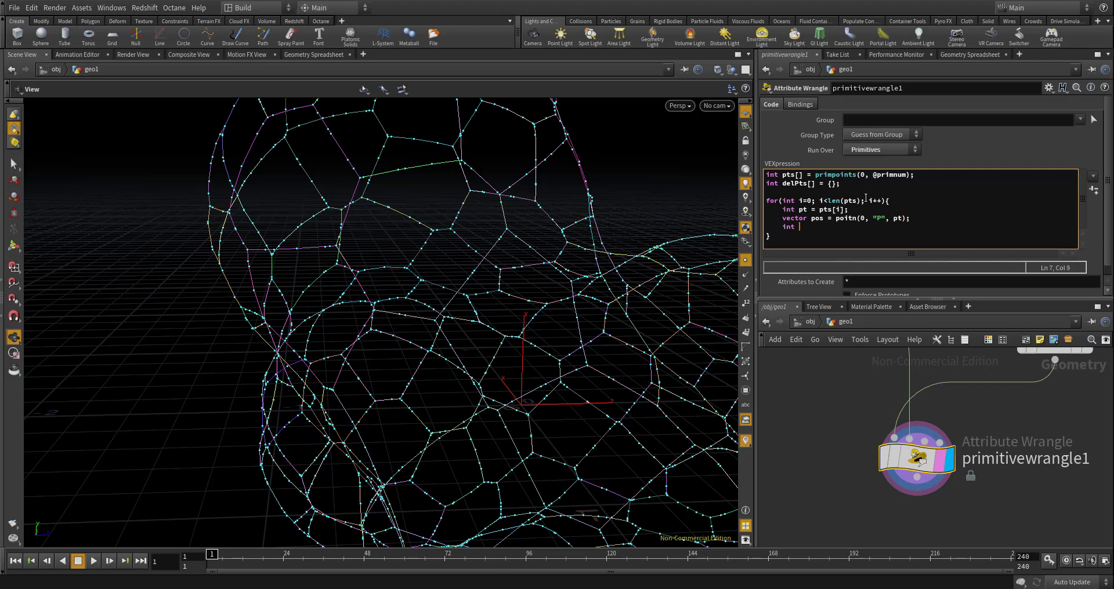
type("id = point(0, \"id\", pt);")
- After a blank line in the loop, start declaring the integer variable refPtCount
key("Return")
key("Return")
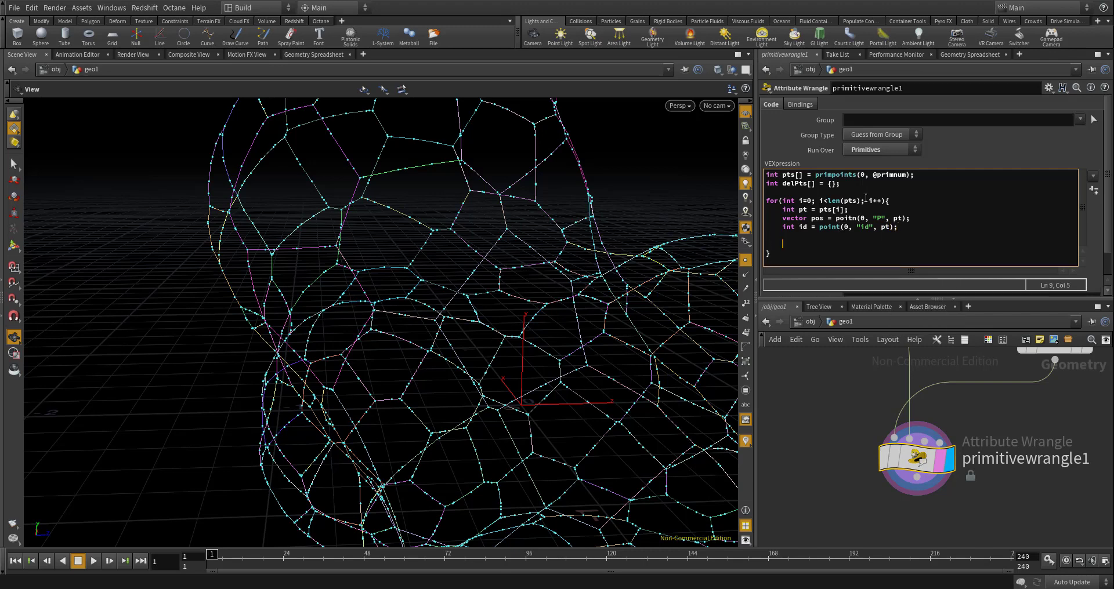
type("int refPtCount =")
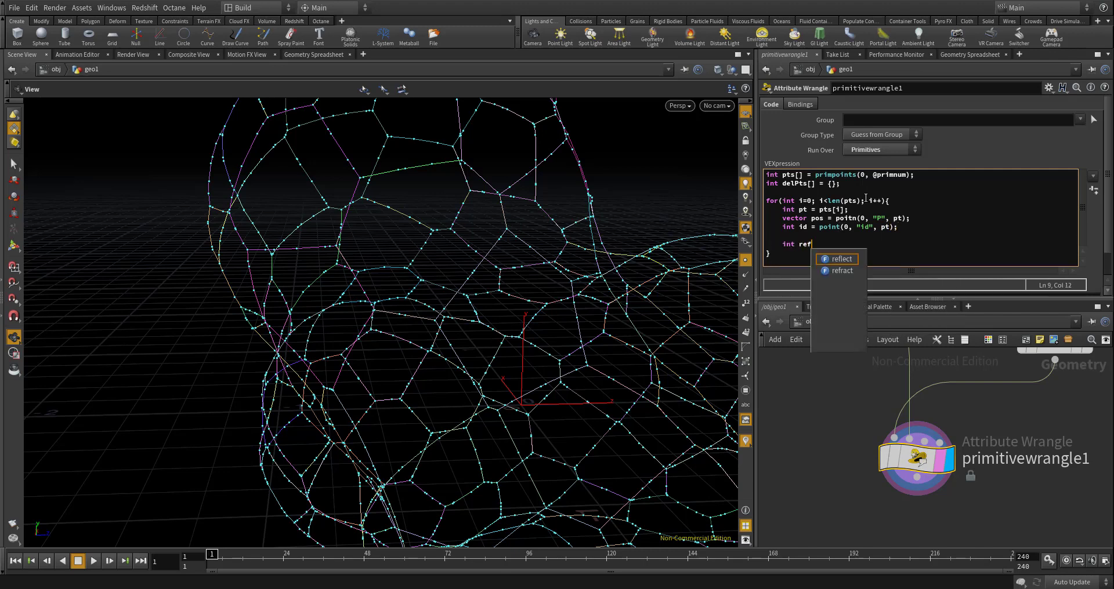
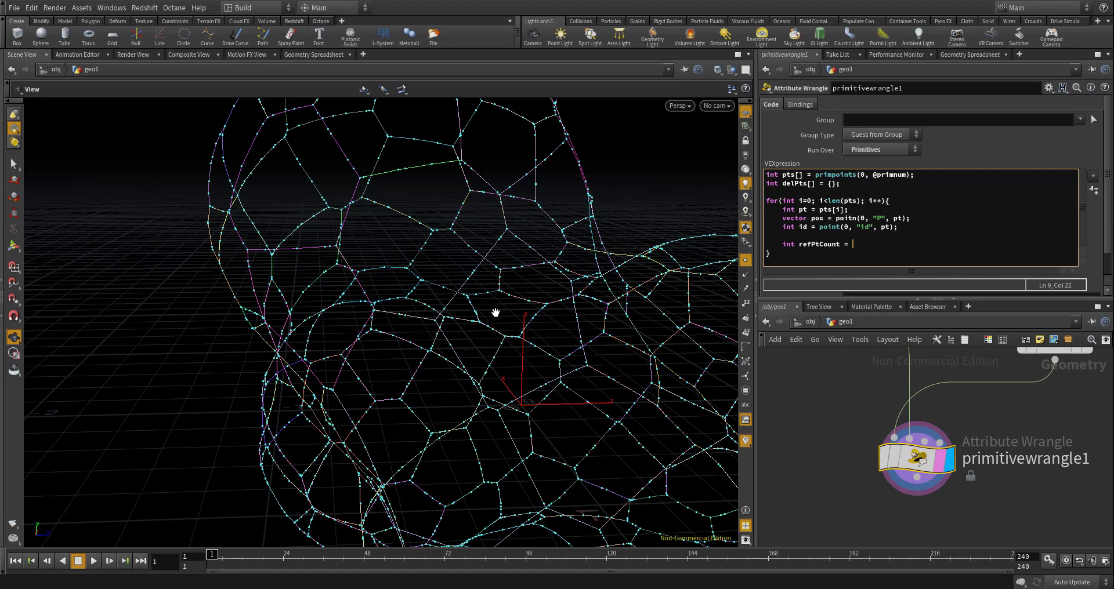
- Assign refPtCount a findattribvalcount function call, leaving its argument list open
type("find")
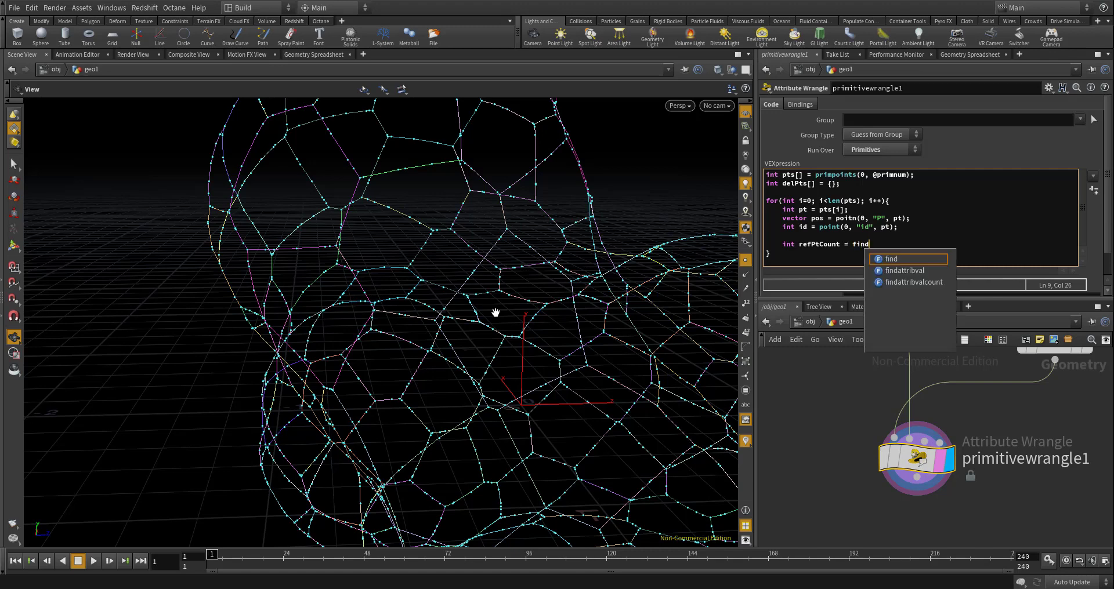
key("Down")
key("Down")
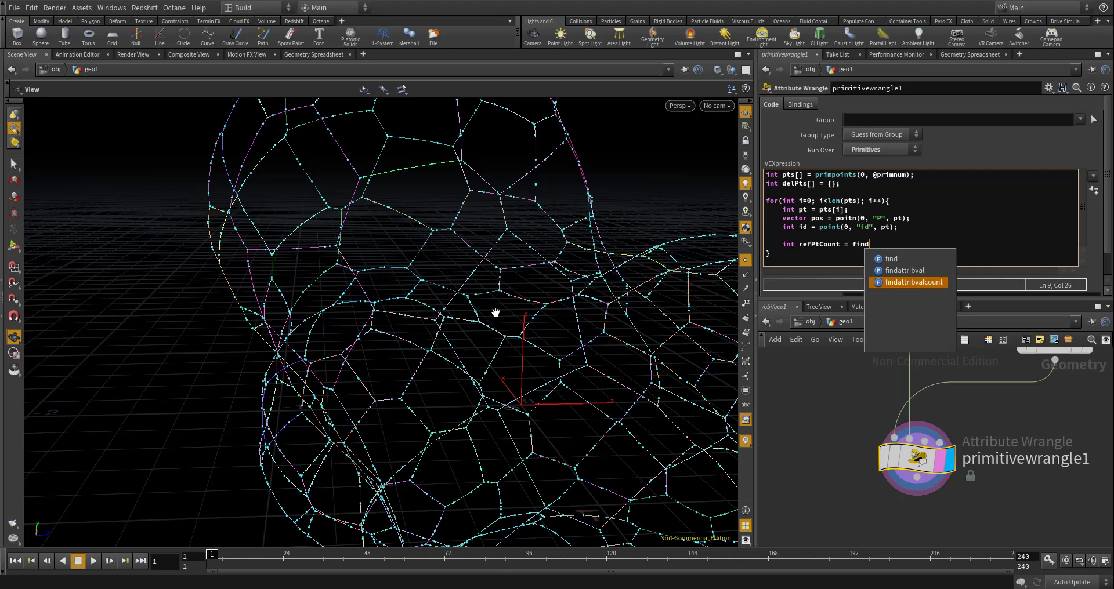
key("Return")
type("(")
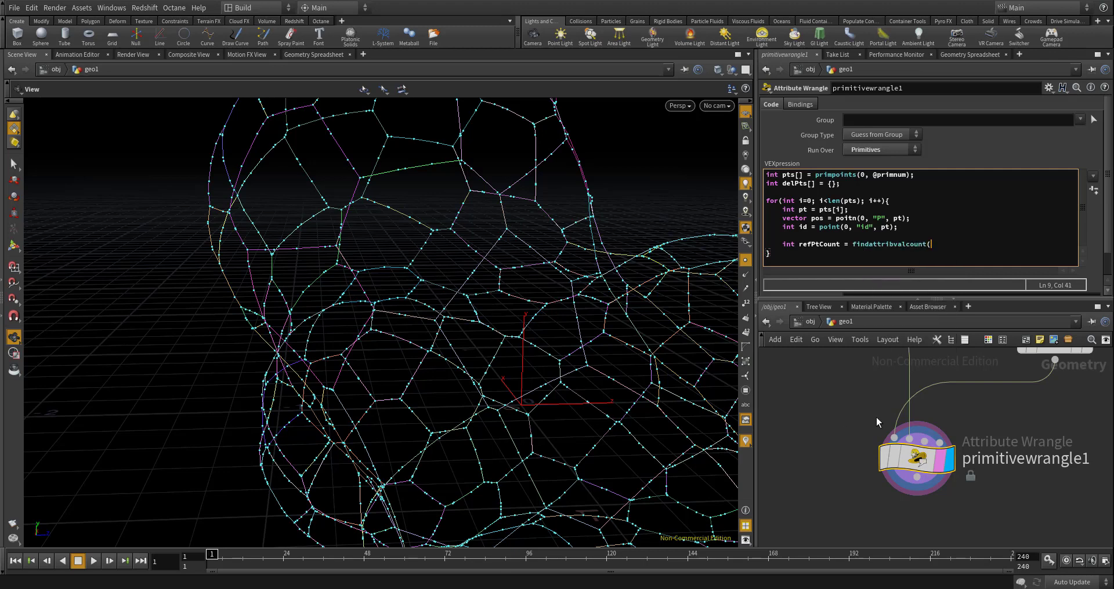
- Examine the id attribute of the delete2 and fuse1 points in the Geometry Spreadsheet
scroll(864, 394, "down", 4)
middle_click_drag(857, 407, 835, 484)
scroll(831, 435, "up", 4)
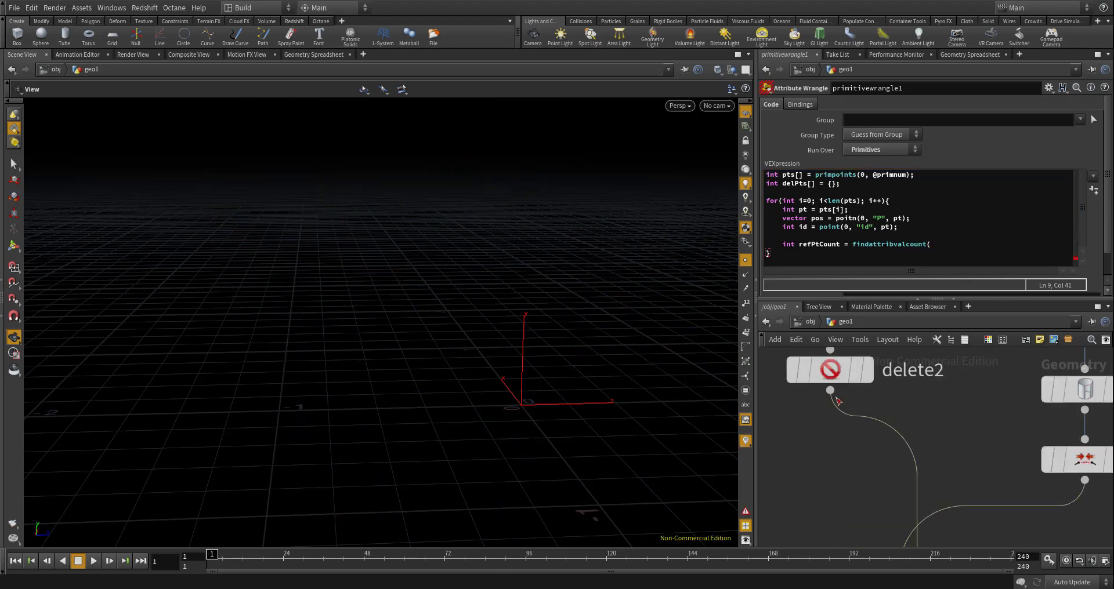
left_click(830, 372)
left_click(970, 55)
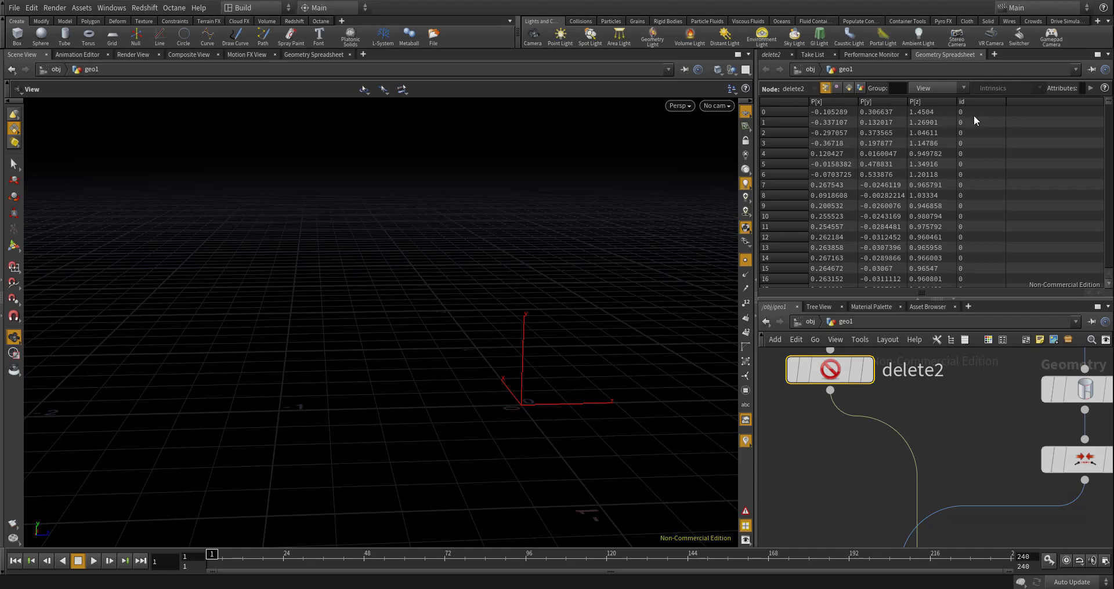
left_click_drag(1108, 102, 887, 438)
scroll(887, 444, "down", 3)
left_click(1008, 454)
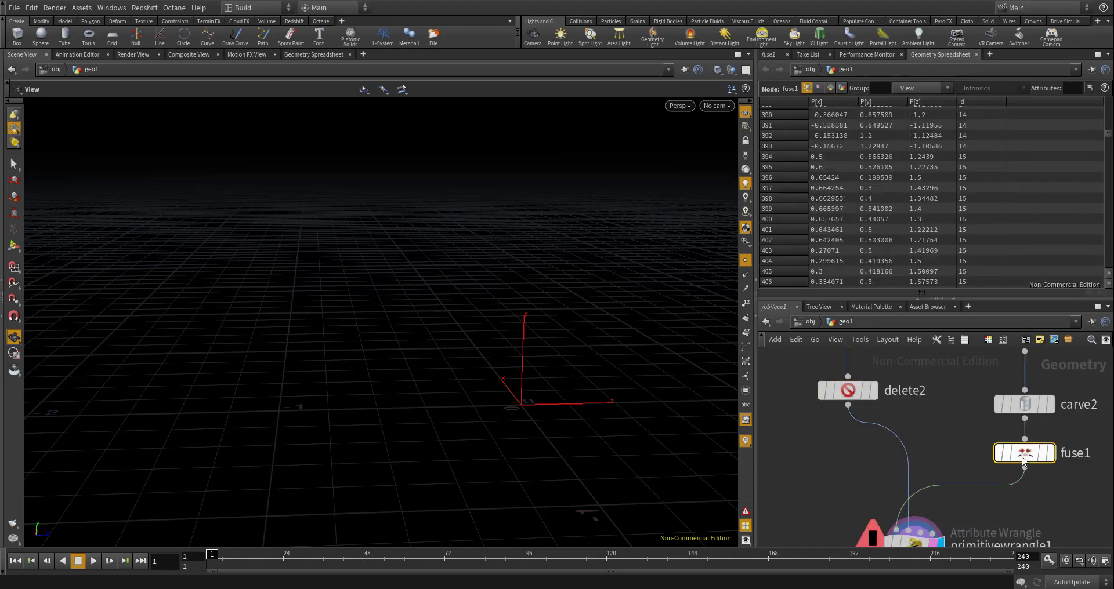
scroll(975, 231, "down", 1)
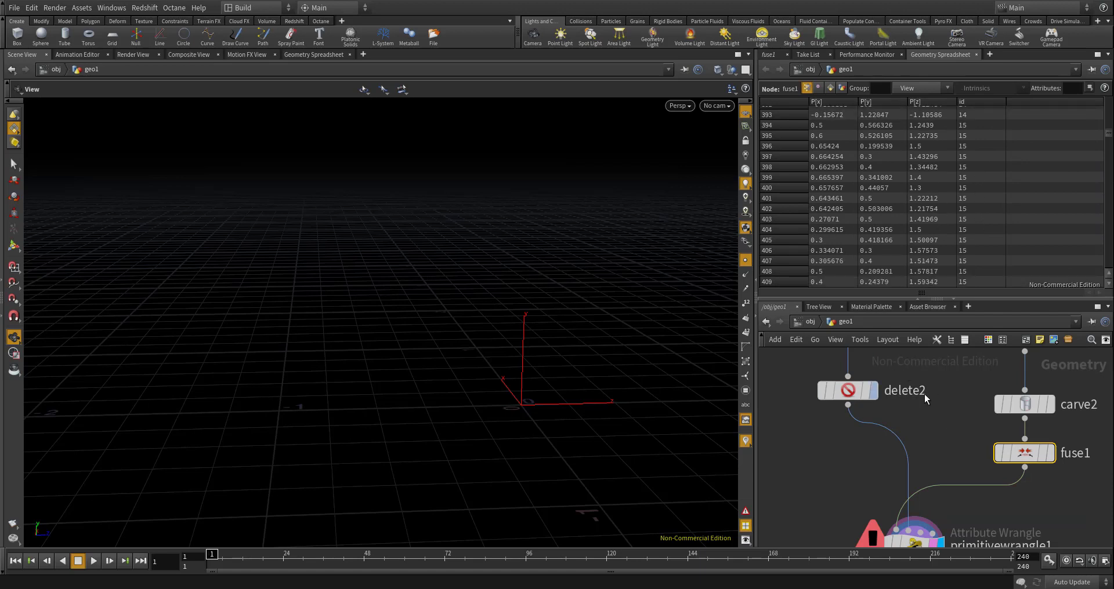
scroll(903, 400, "down", 4)
scroll(899, 457, "up", 4)
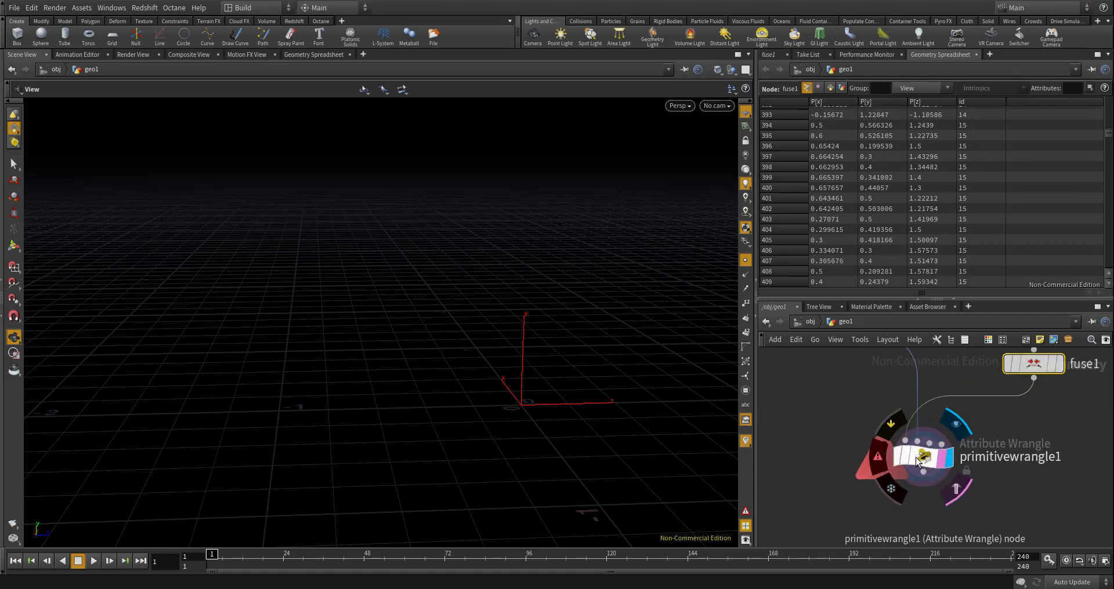
- Back in primitivewrangle1's code, complete the findattribvalcount call with the arguments (1, "points", "id", id); and leave a blank line below
left_click(915, 457)
left_click(785, 54)
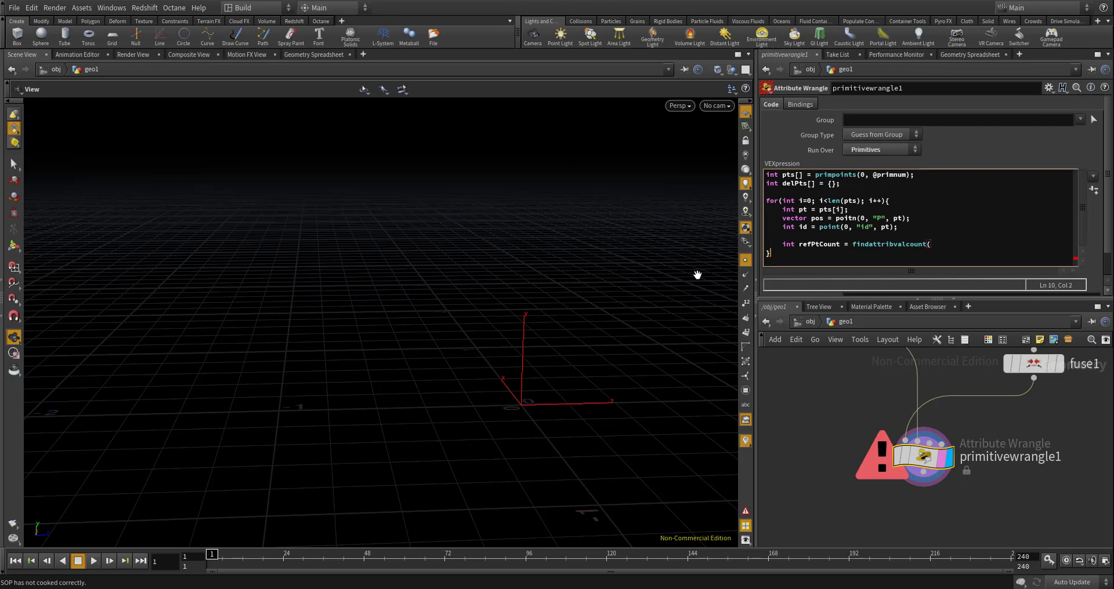
type("1")
key("BackSpace")
left_click(944, 240)
type("1, \"points\", \"id\",")
type("id);")
key("Return")
key("Return")
- Declare int del = 1; below the refPtCount line inside the point loop
type("it")
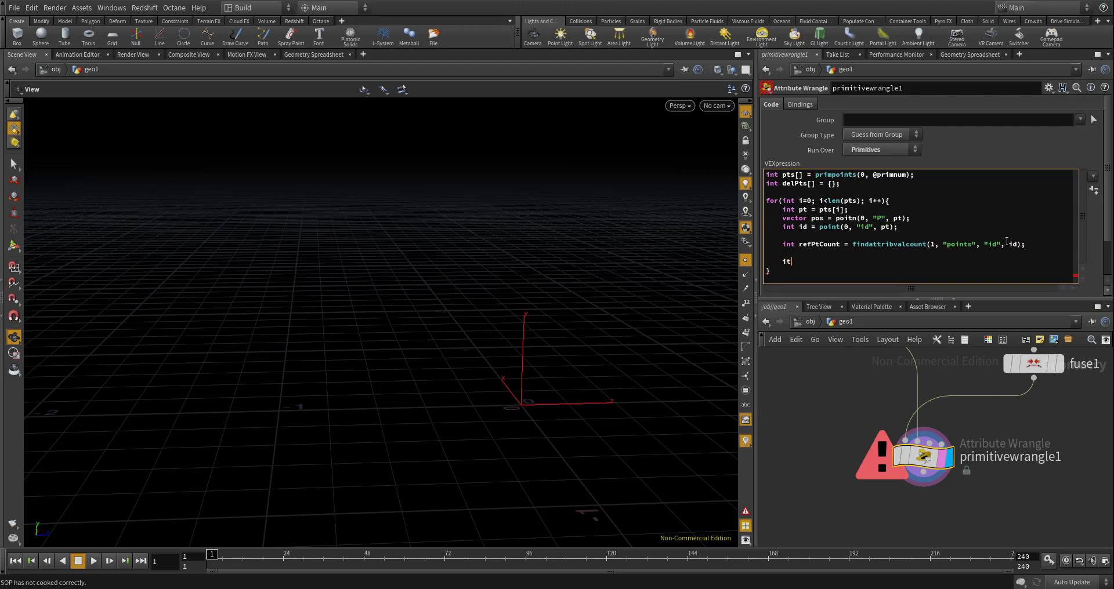
key("BackSpace")
type("nt del = 1;")
key("Return")
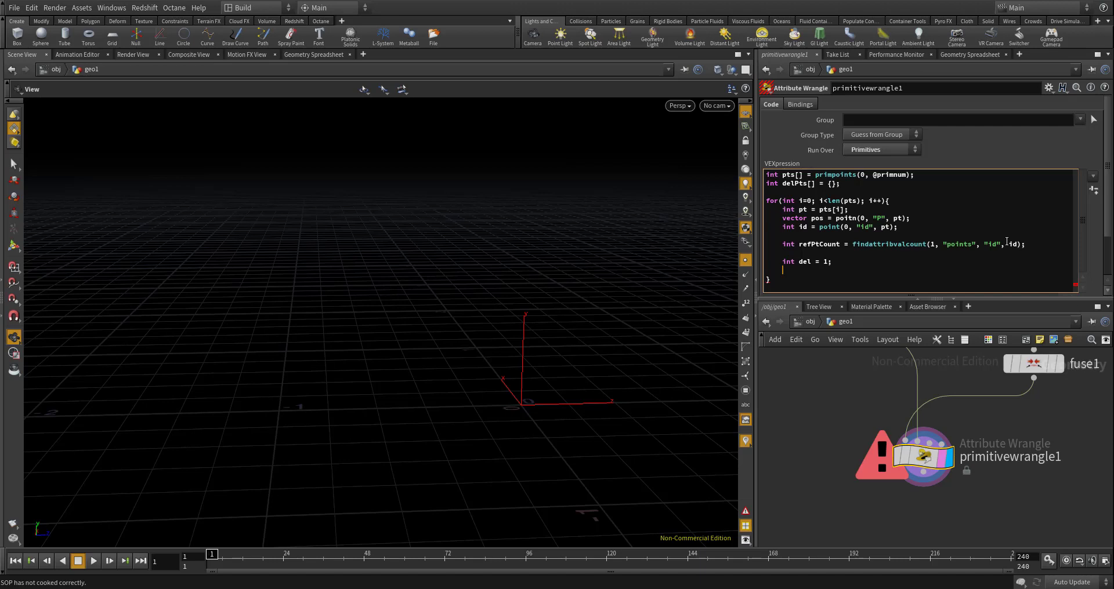
- Below the del variable, add an empty nested loop: for(int n = 0; n<refPtCount; n++){ }
type("for(in t")
key("Escape")
key("BackSpace")
key("BackSpace")
type("t n = 0; n<refPtCoun")
type(";; n++){")
key("Return")
type("}")
key("Return")
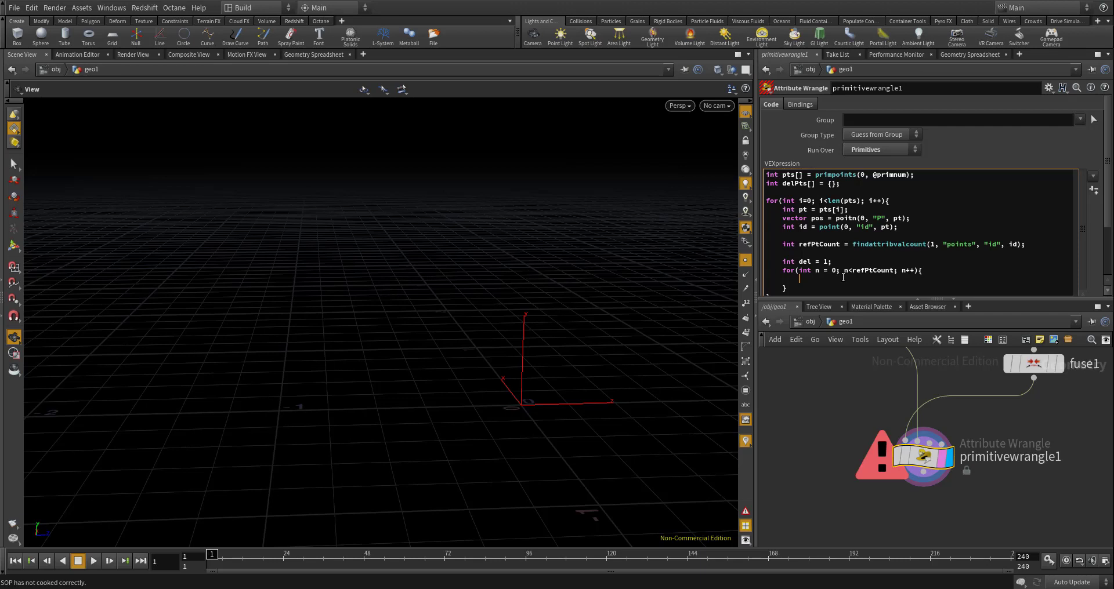
- Inside the nested loop, add int refPt = findattribval(1, "point", "id", id, n);
type("int re")
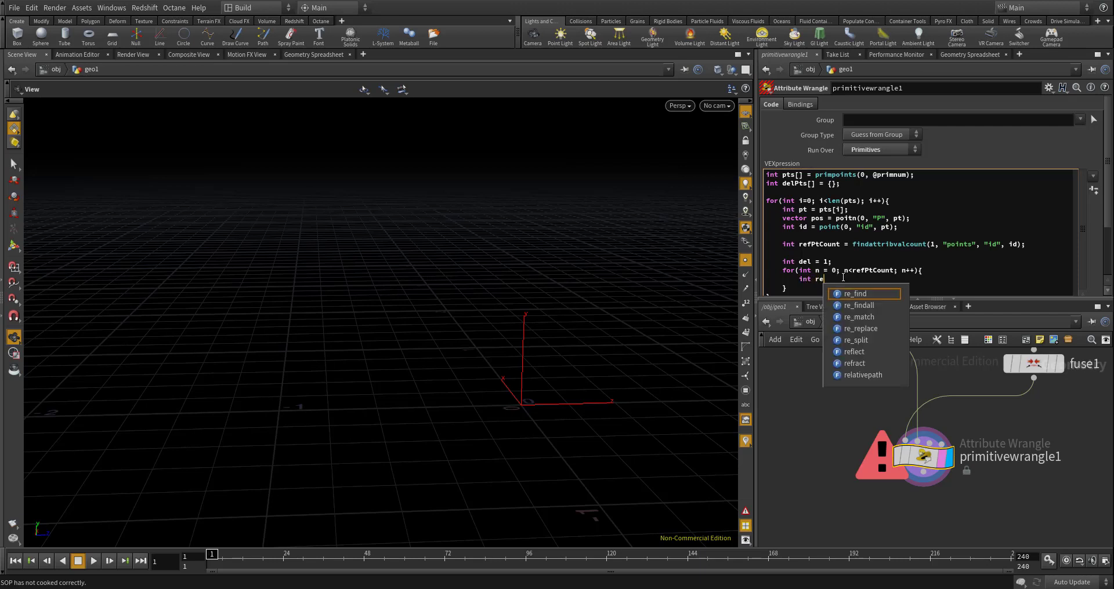
type("fPt = ")
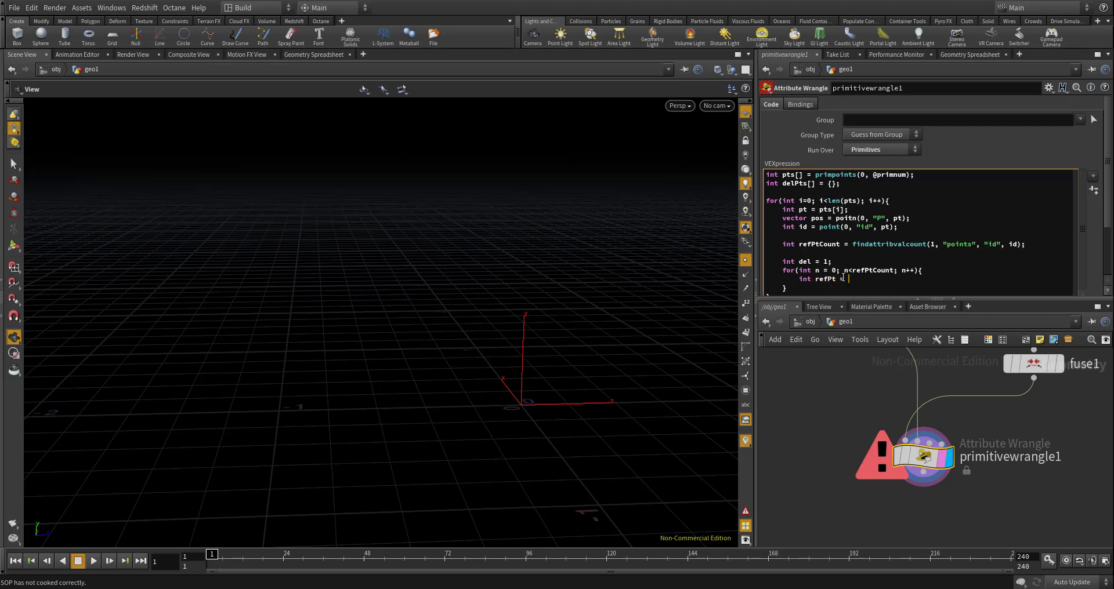
type("find")
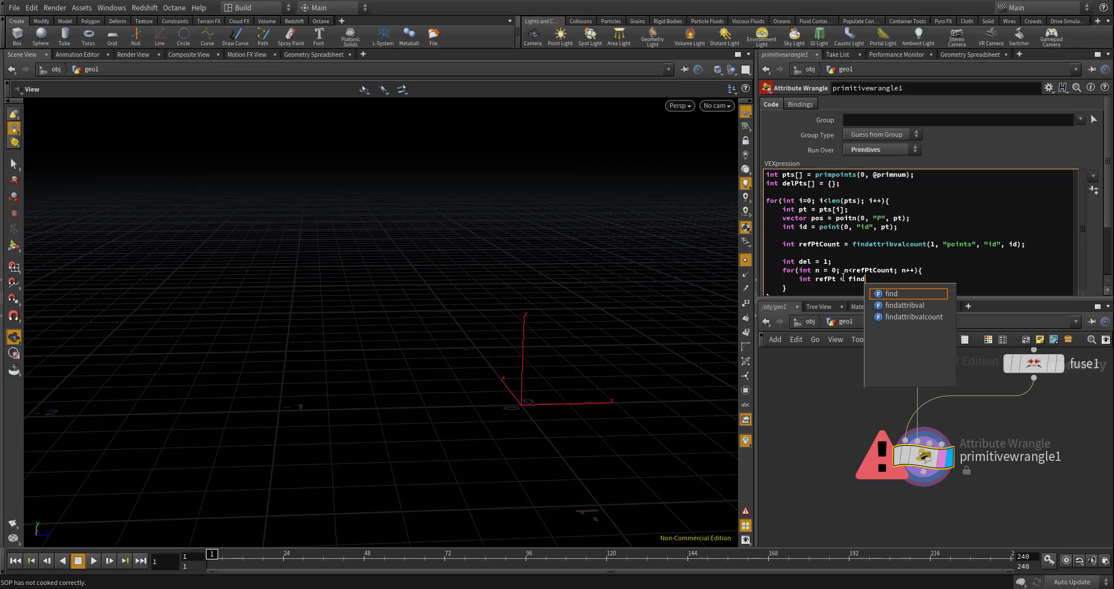
key("Down")
key("Return")
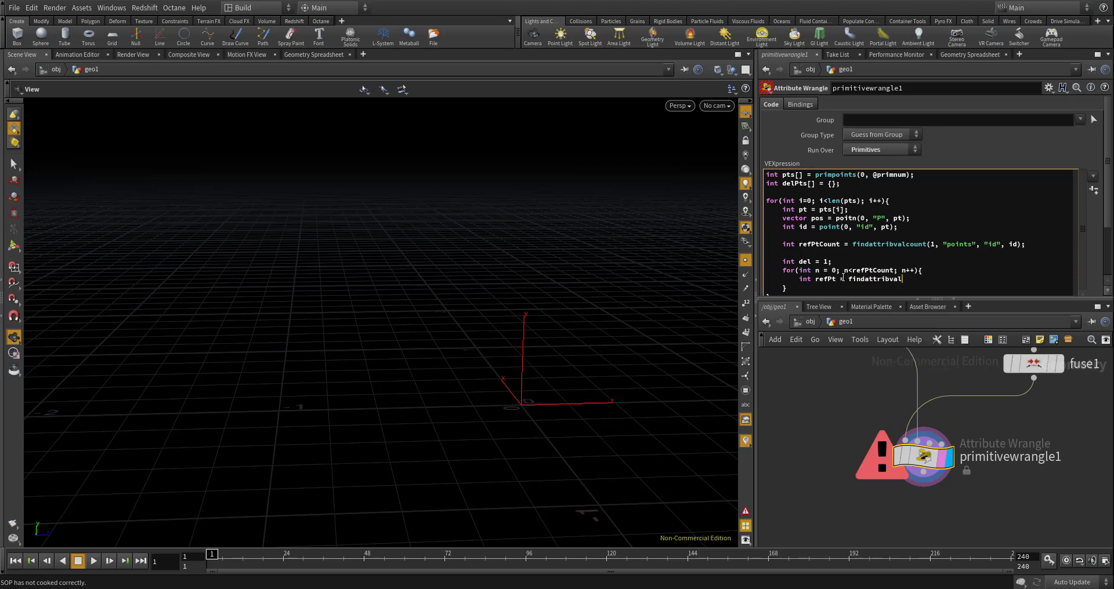
type("(1, \"point\", \"id\", id,")
mouse_move(1024, 385)
type("n);")
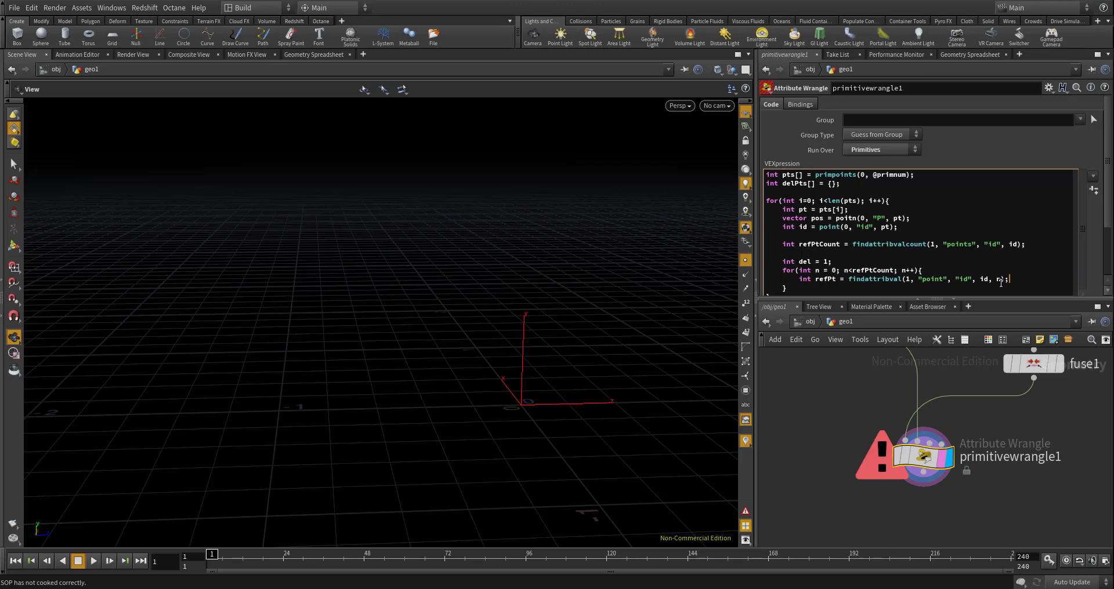
- Below refPt, add vector refPos = point(1, "P", refPt); and place the cursor on an empty line beneath it
key("Return")
type("vector ref")
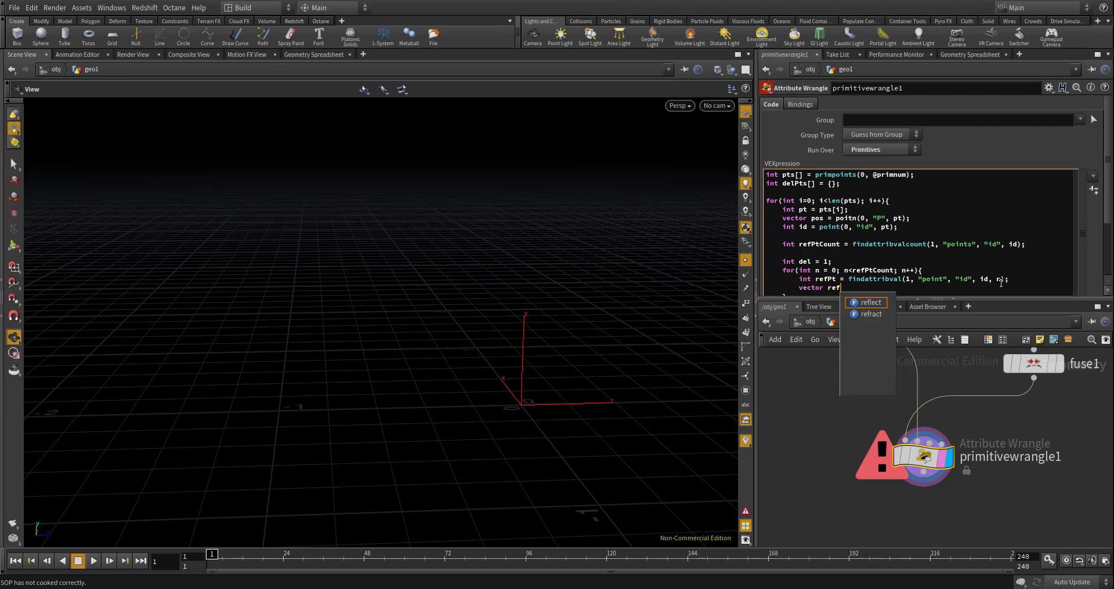
type("Pos = ")
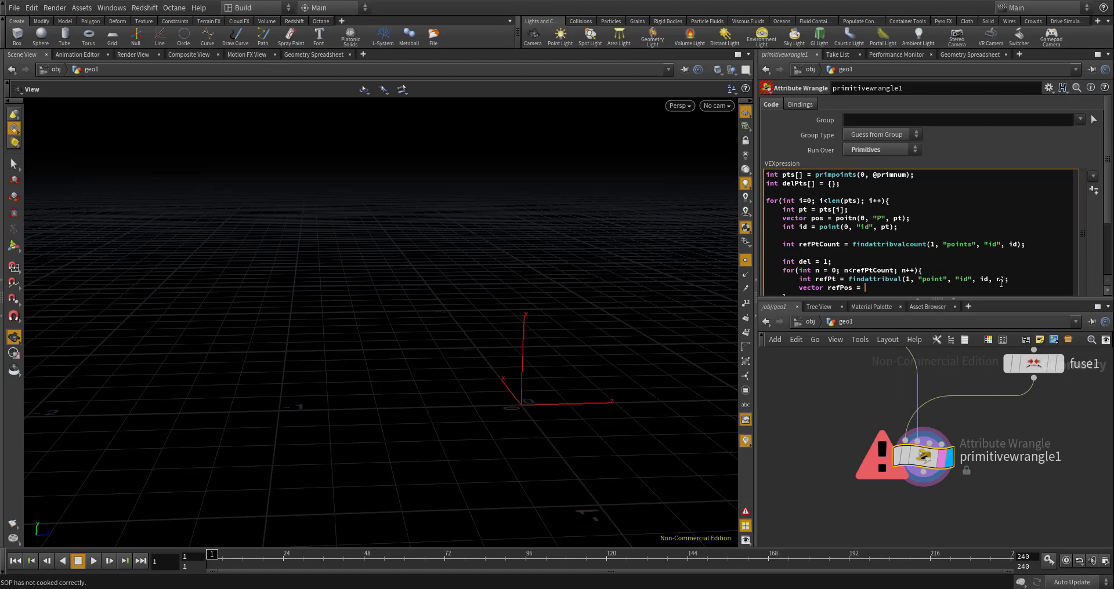
type("point(1, \"P\", refPt);")
key("Return")
scroll(1102, 174, "down", 3)
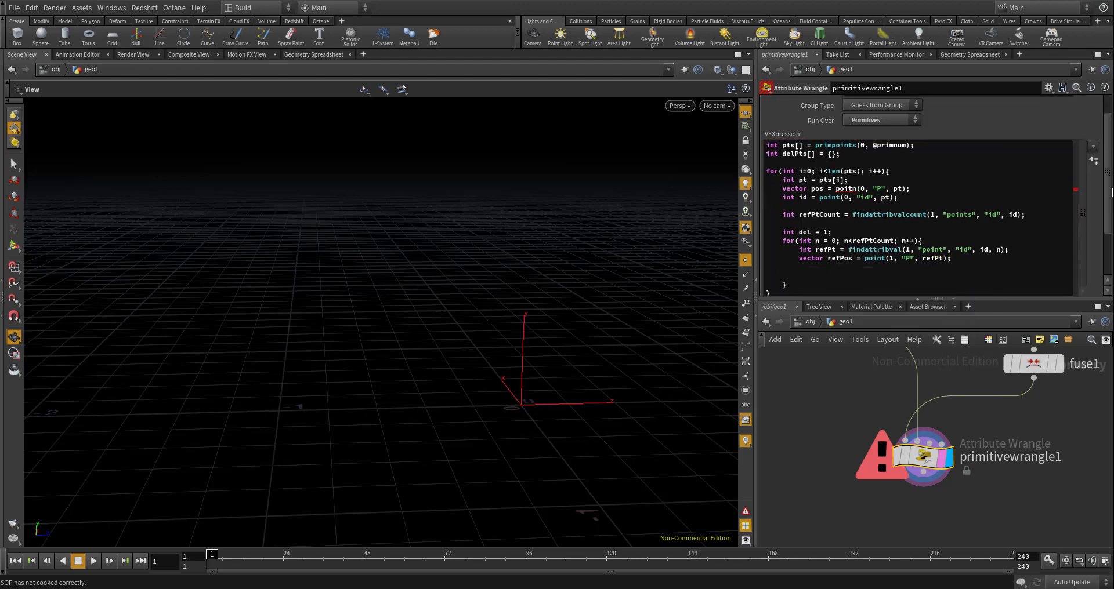
left_click(867, 240)
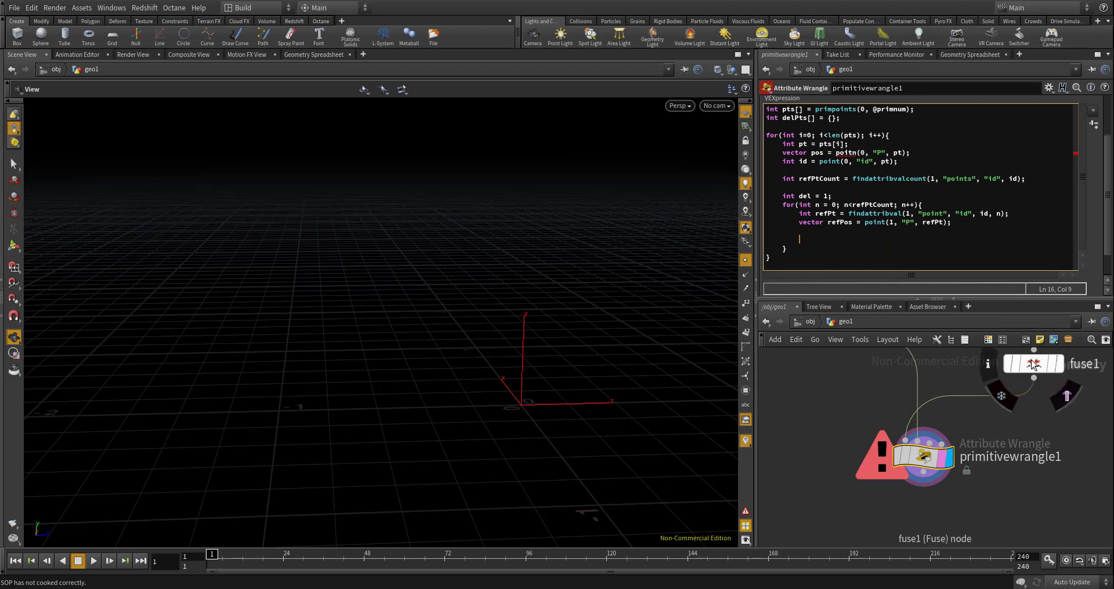
- Display fuse1's cell outlines and delete2's points in the viewport to compare the wrangle's two inputs
left_click(1036, 366)
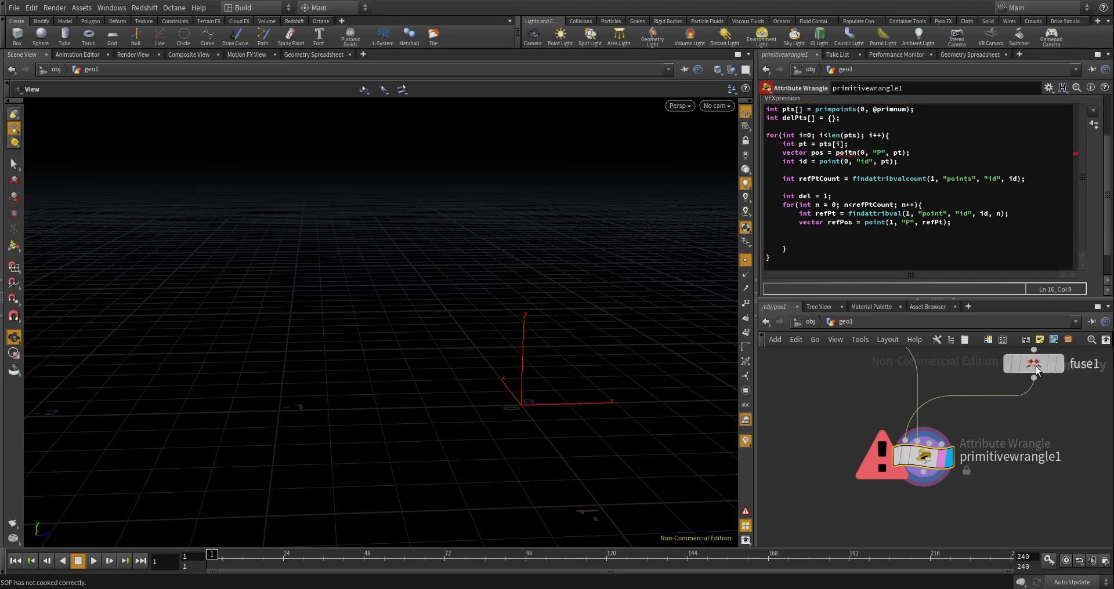
left_click(1060, 371)
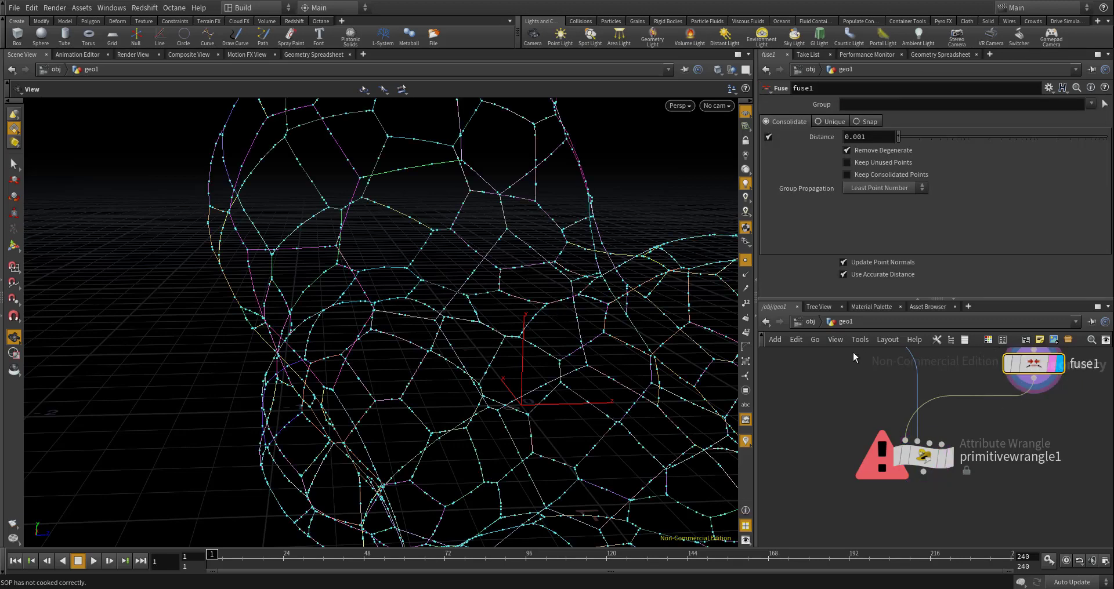
scroll(918, 419, "down", 5)
scroll(918, 418, "up", 5)
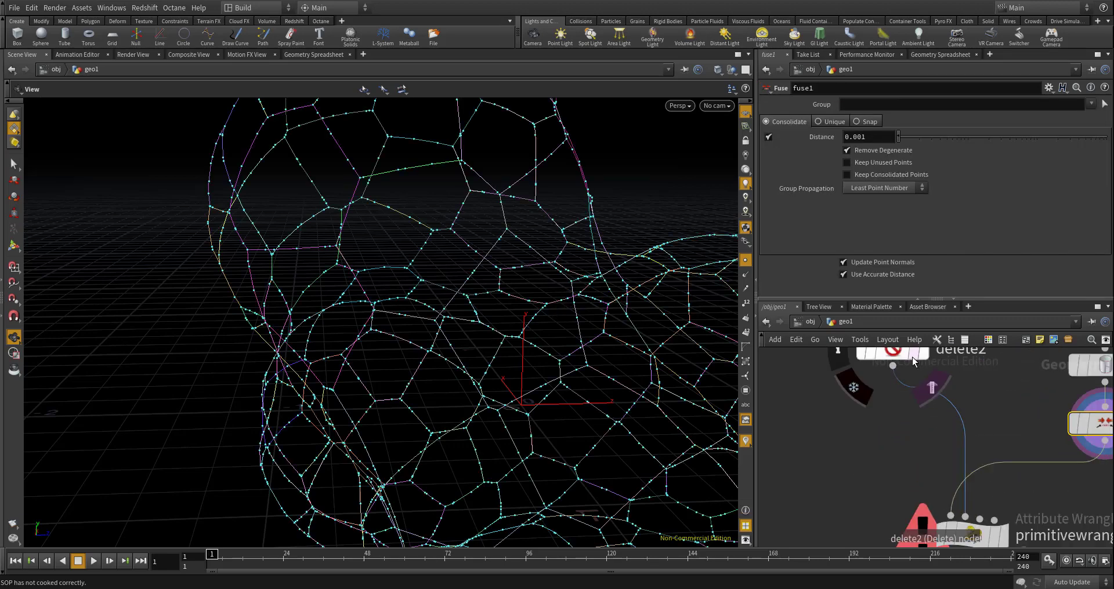
left_click(922, 357)
scroll(978, 462, "down", 4)
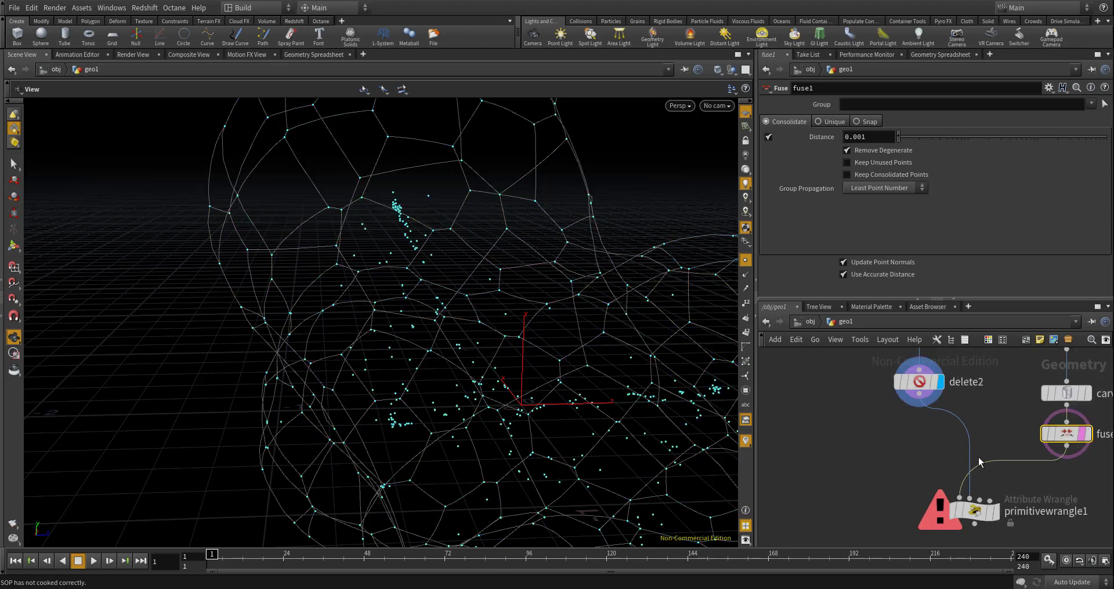
scroll(987, 496, "up", 4)
scroll(580, 306, "down", 3)
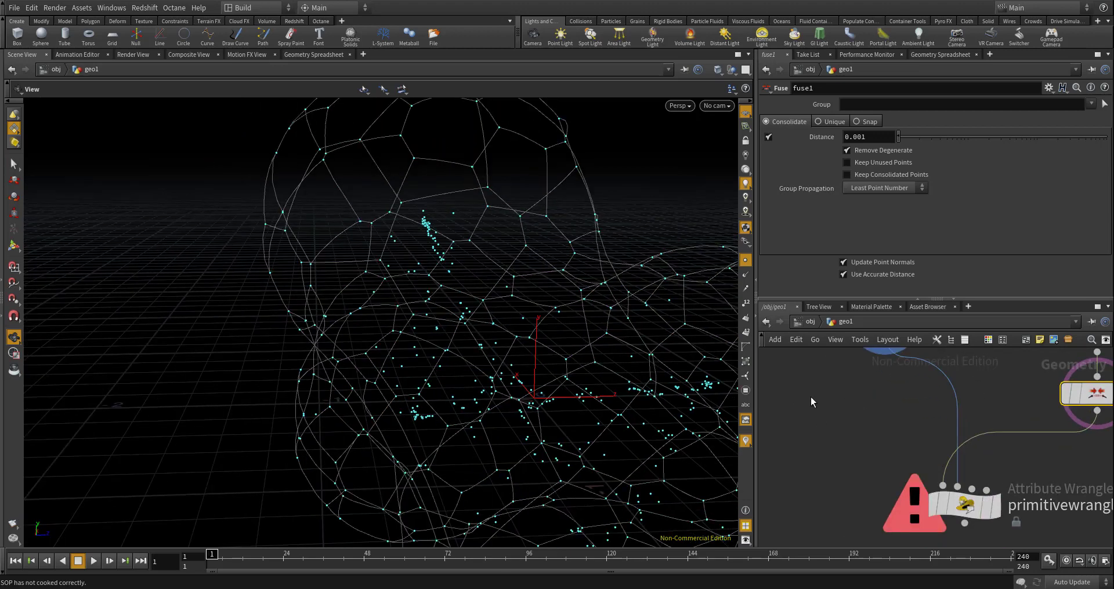
middle_click_drag(886, 406, 851, 453)
scroll(1042, 436, "up", 2)
- Display fuse1 and examine the points along its cell outlines up close
left_click(1108, 442)
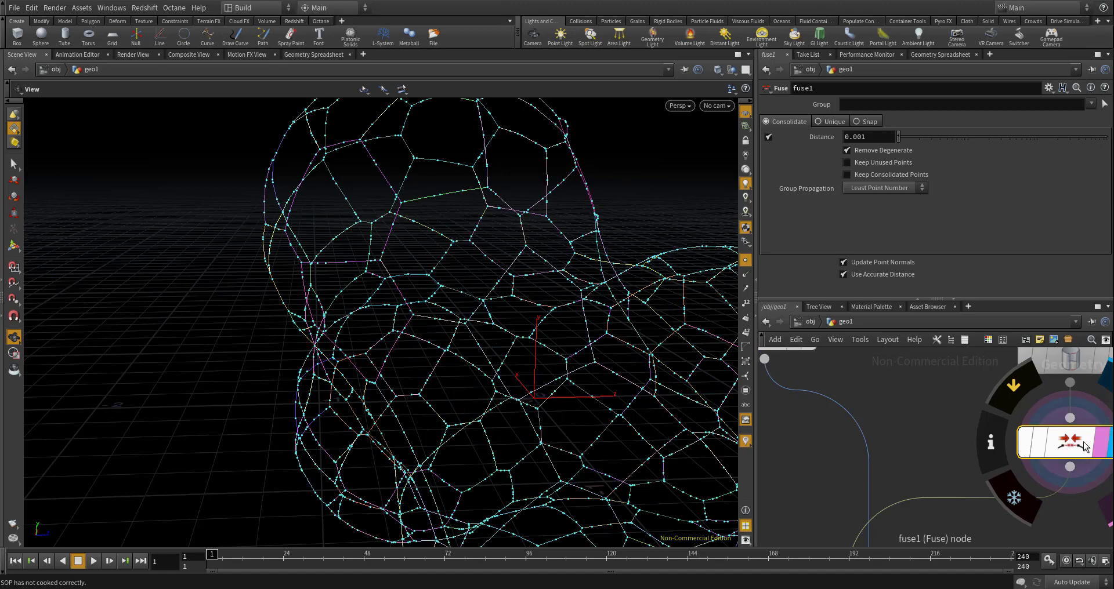
left_click_drag(582, 277, 511, 238)
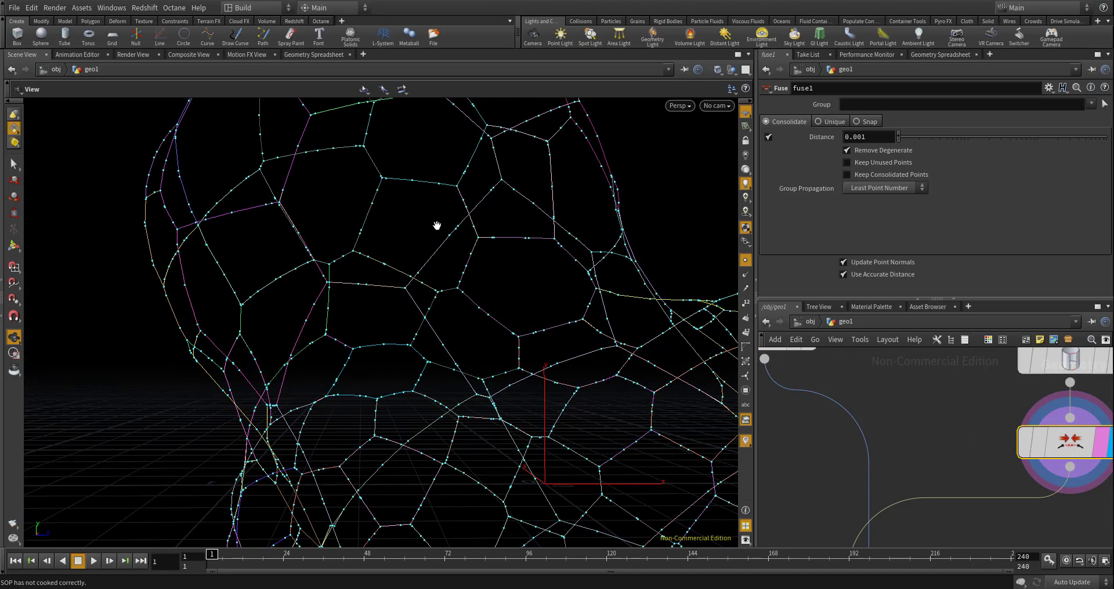
scroll(475, 220, "up", 5)
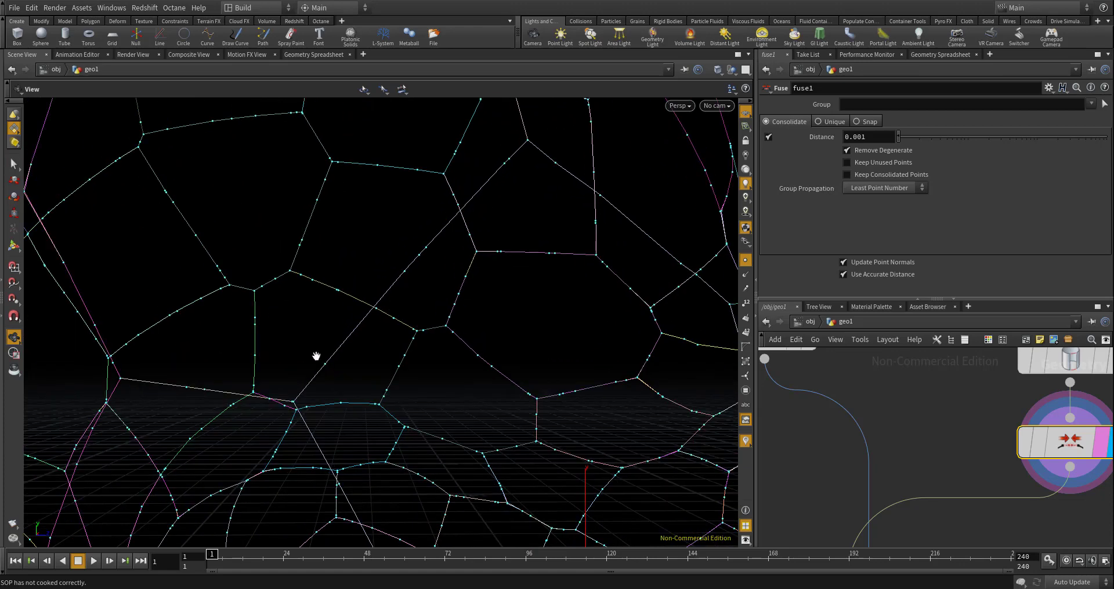
scroll(472, 212, "up", 5)
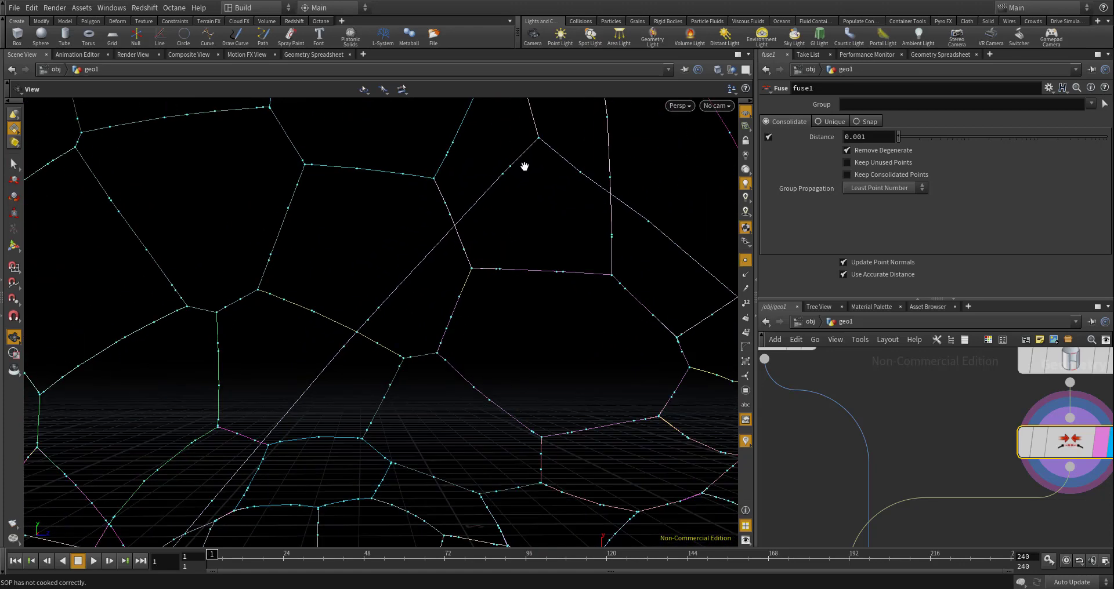
scroll(510, 163, "down", 2)
scroll(858, 406, "down", 3)
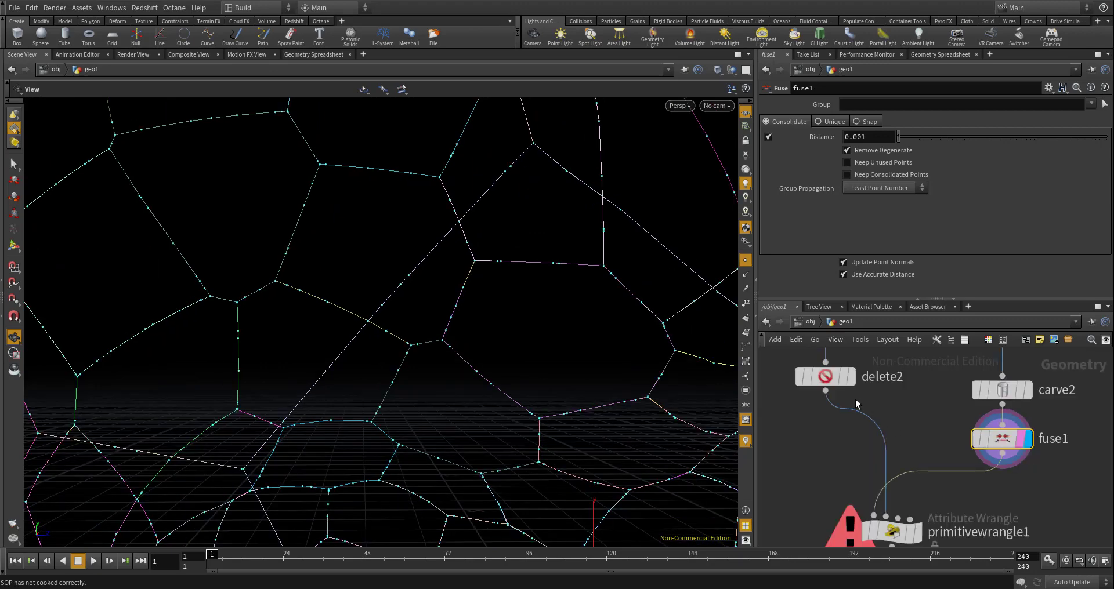
- Display delete2 on its own, without the outlines, and examine its points as the reference input
scroll(837, 405, "up", 4)
left_click(837, 405)
key("r")
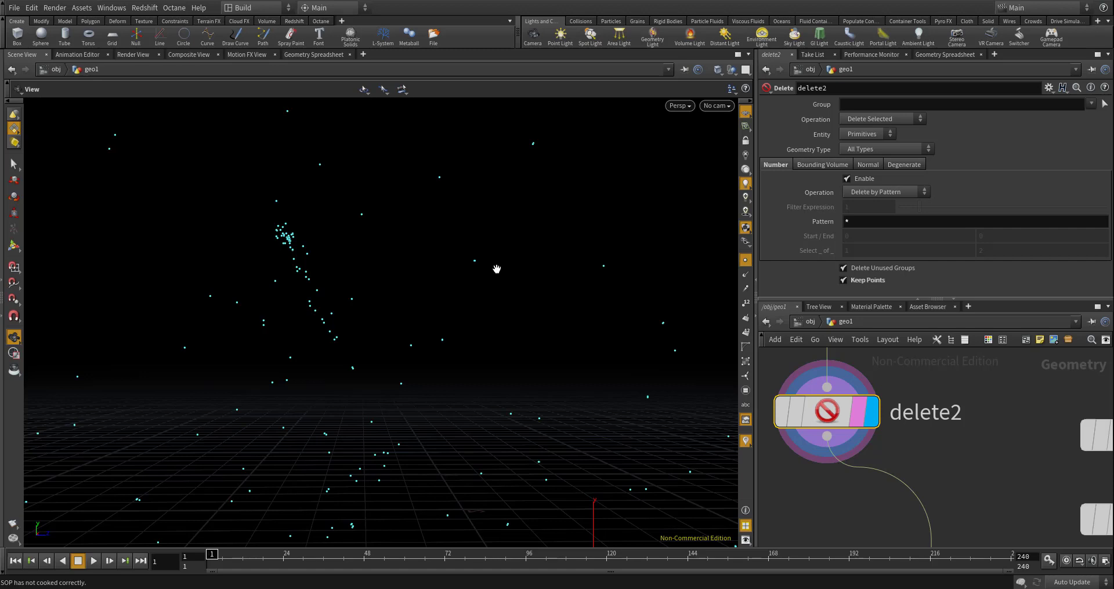
scroll(895, 423, "down", 2)
scroll(895, 423, "down", 3)
middle_click_drag(920, 525, 906, 480)
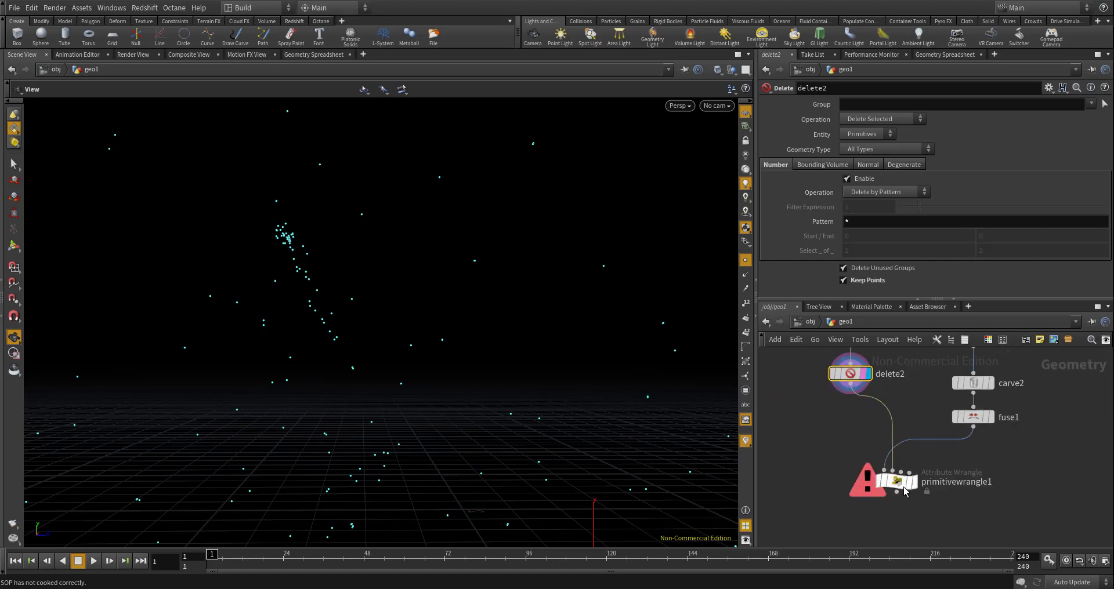
scroll(905, 481, "up", 1)
- Display primitivewrangle1 and, inside its inner loop below refPos, add float dist = distance(pos, refPos);
left_click(916, 481)
left_click(897, 481)
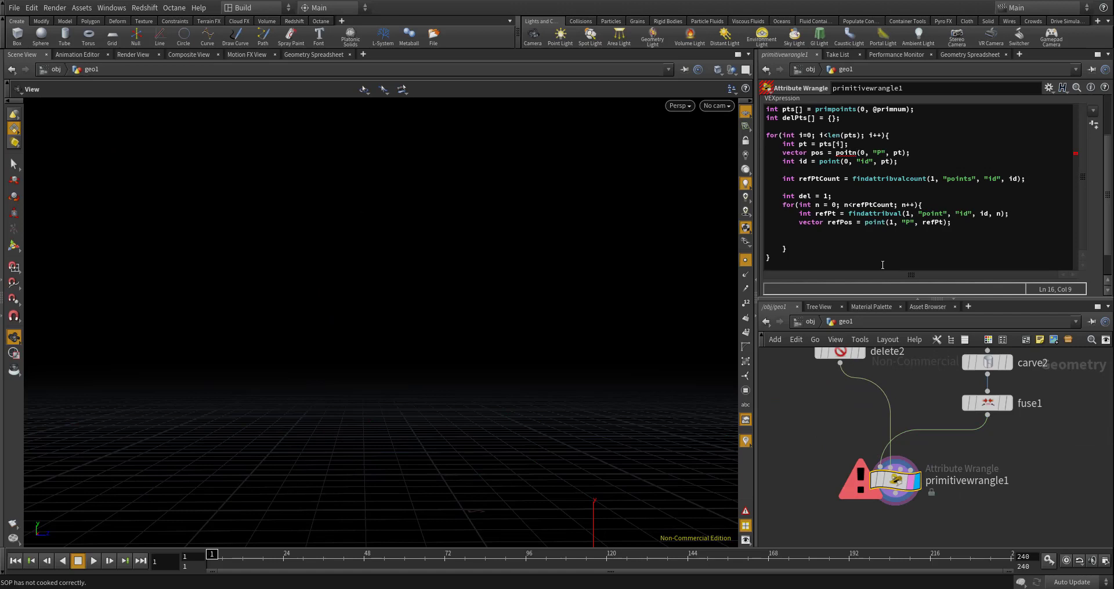
left_click(950, 239)
type("flo")
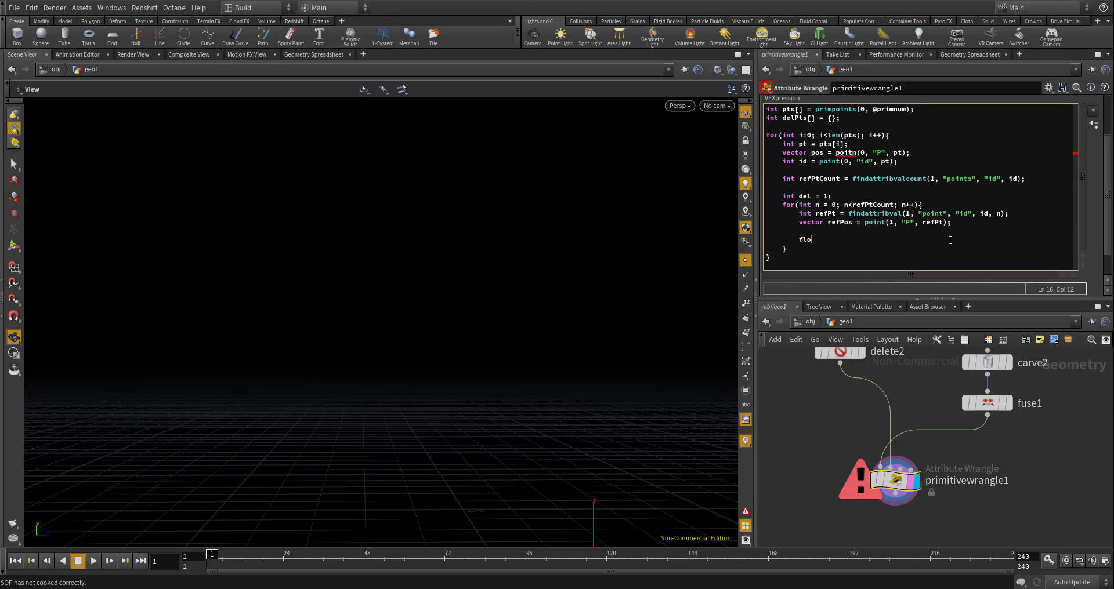
type("at dist = dis")
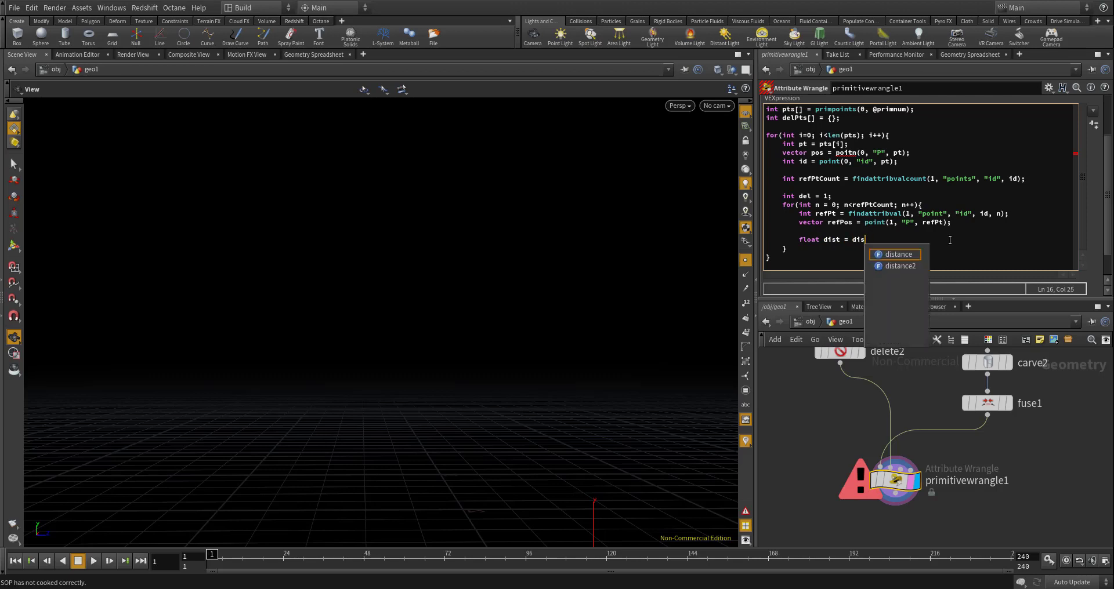
type("tance(")
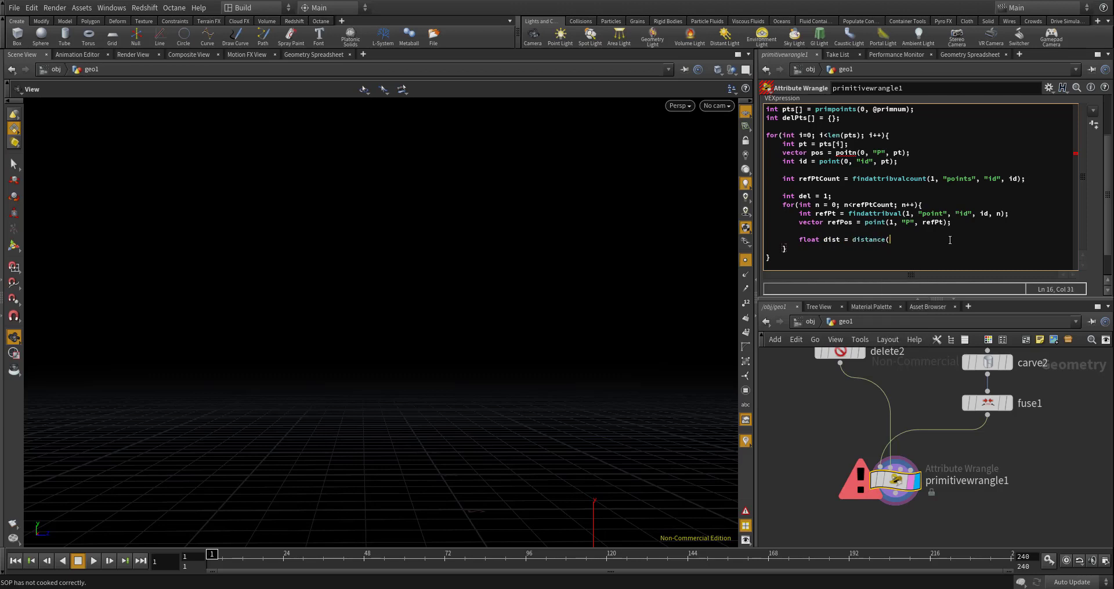
type("pos, refPos);")
key("Return")
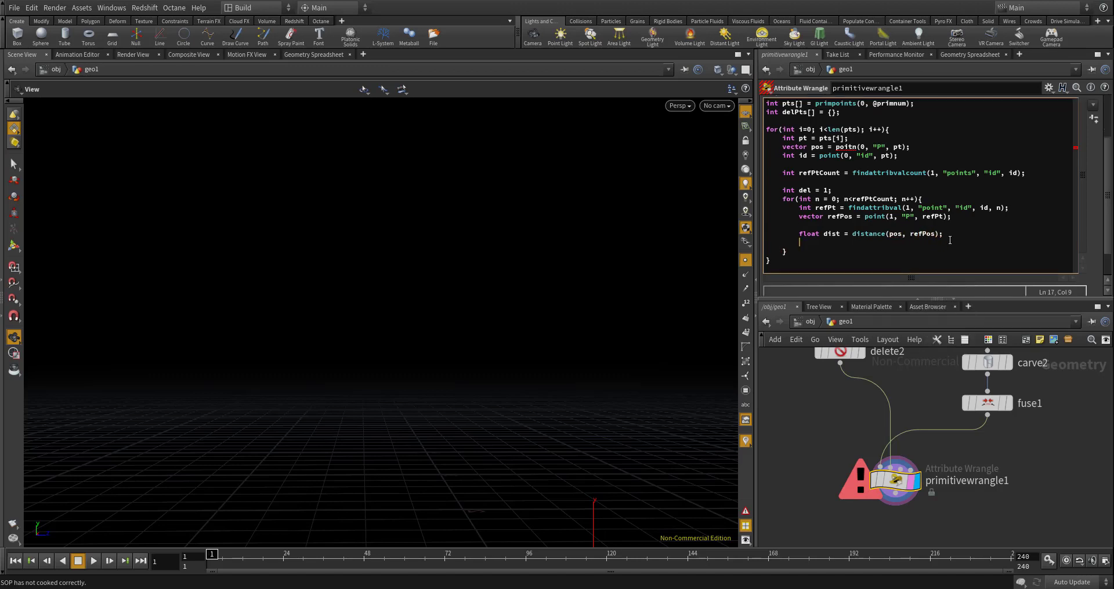
- Below the dist line, add an if(dist < 0.001) block that sets del = 0;
type("if(dist < 0.001){")
key("Return")
type("}")
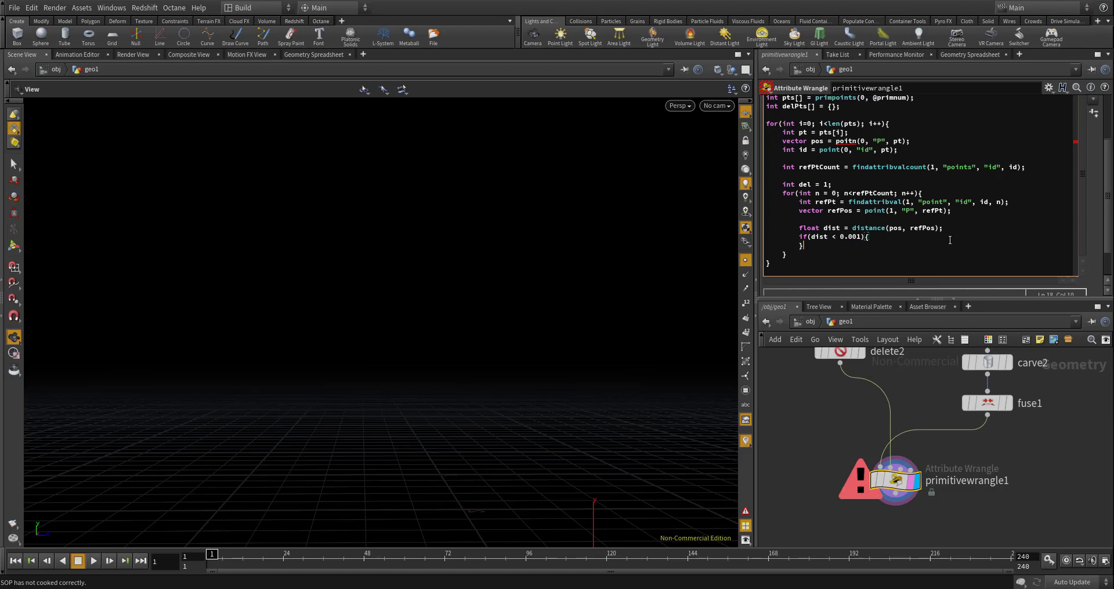
key("Left")
key("Return")
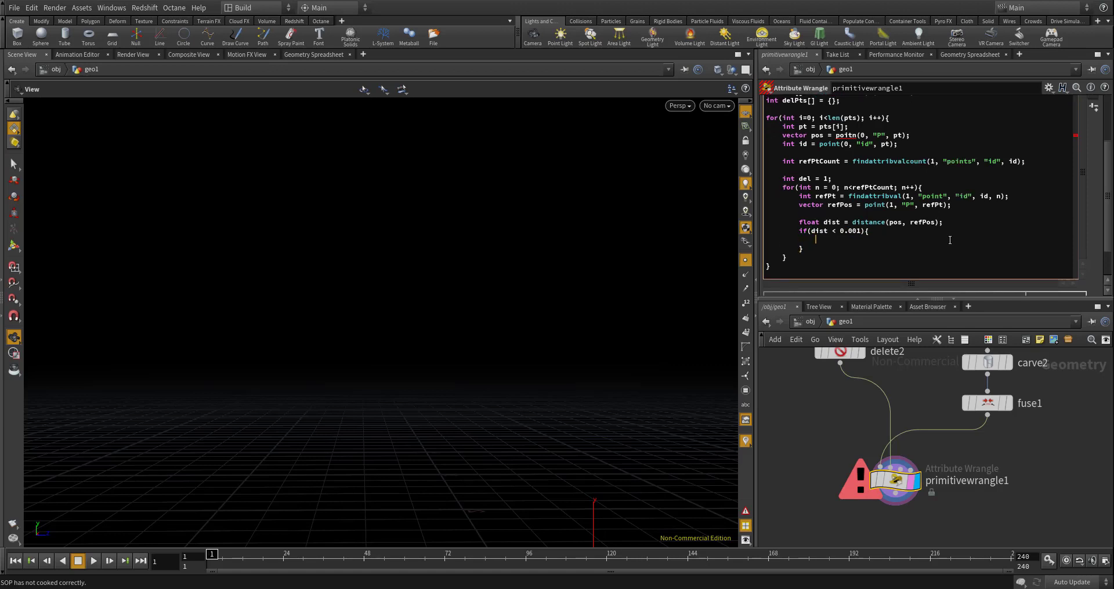
type("del = 0;")
mouse_move(838, 361)
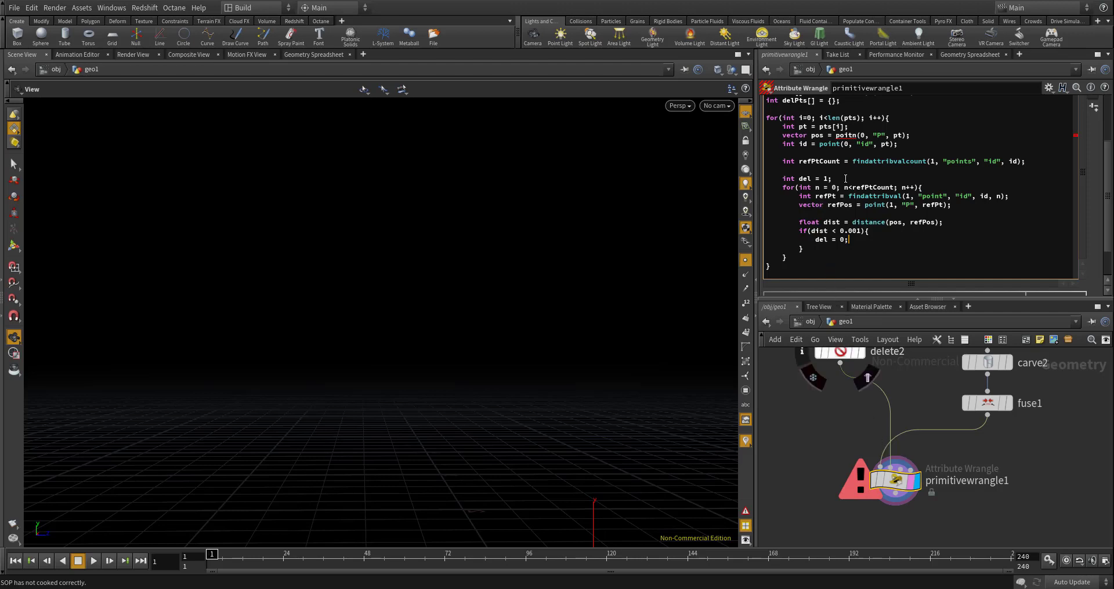
left_click_drag(834, 178, 783, 178)
- After the inner loop's closing brace, add an empty if(del == 1){ } block
left_click(795, 257)
key("Return")
key("Return")
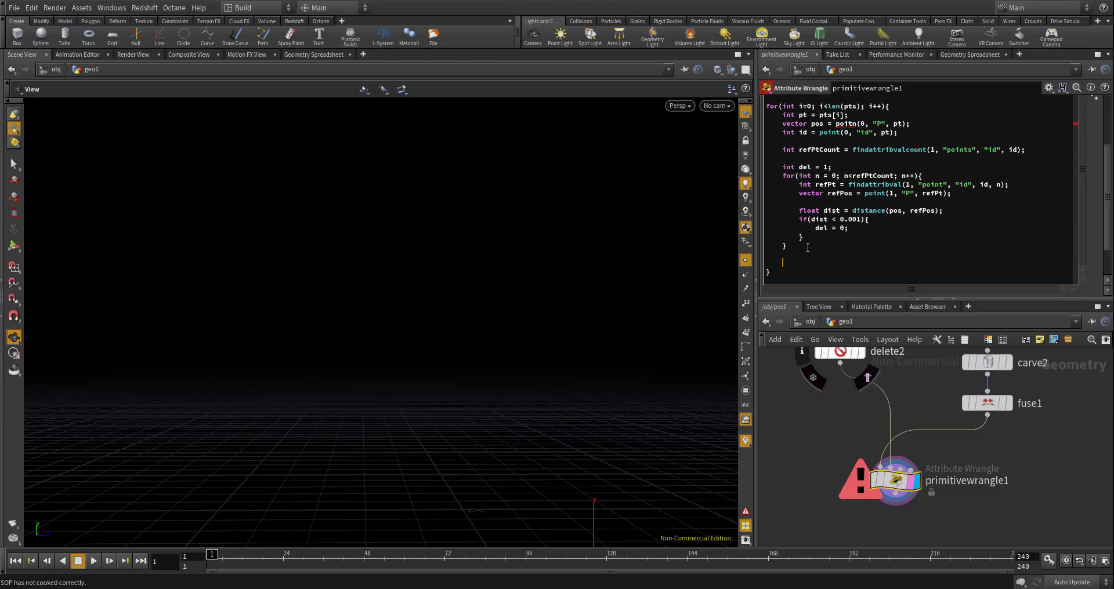
type("if(del == 1){")
key("Return")
type("}")
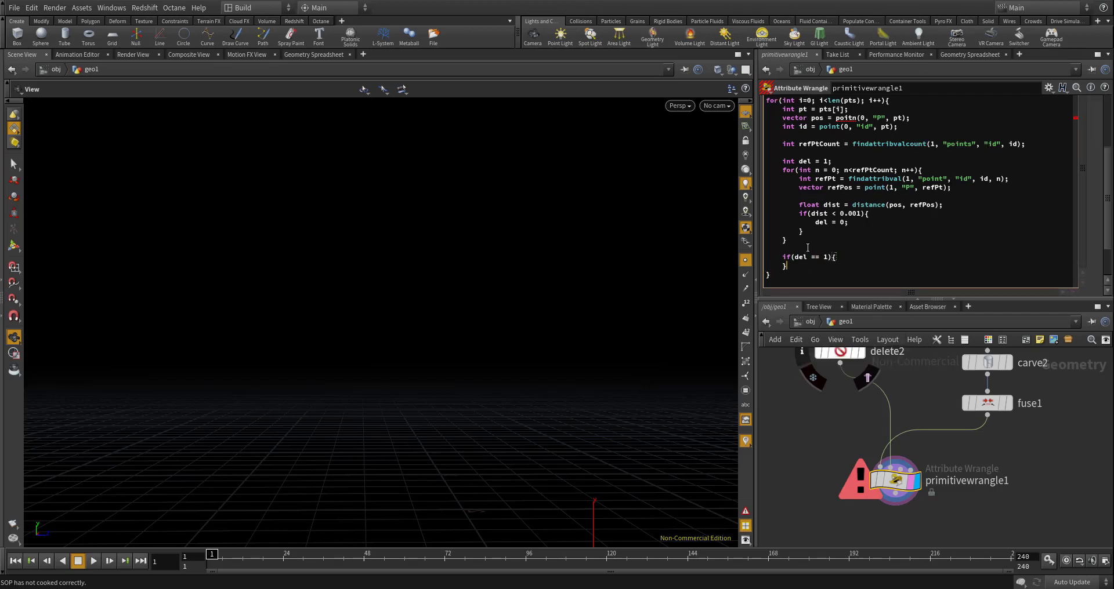
key("Return")
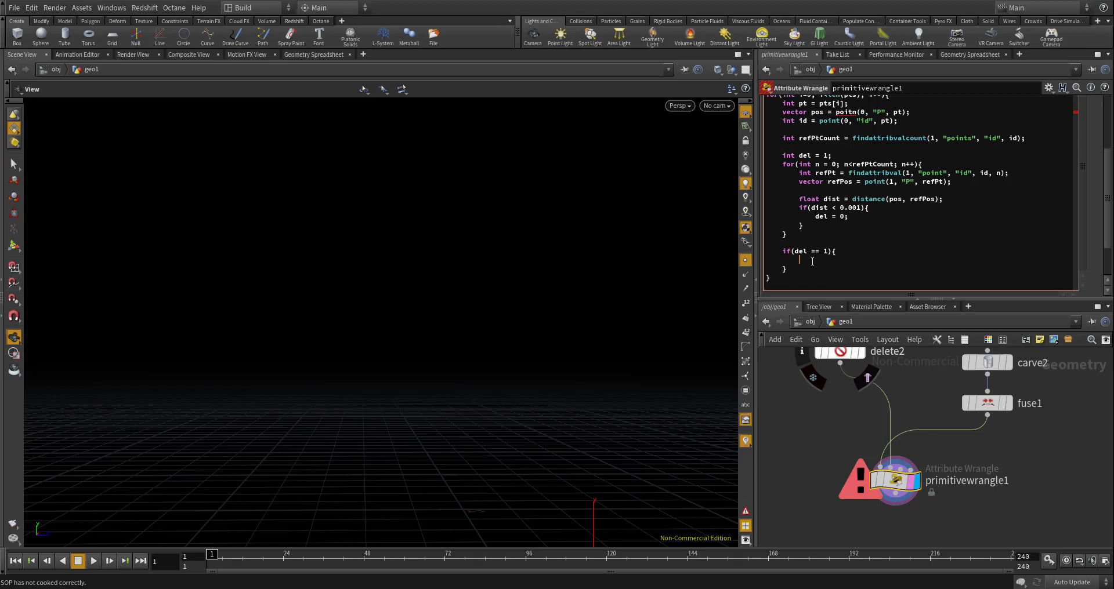
- Inside the del == 1 block, add push(delPts, pt);
type("push(delPts, pt);")
double_click(824, 260)
left_click(869, 265)
left_click_drag(864, 261, 858, 261)
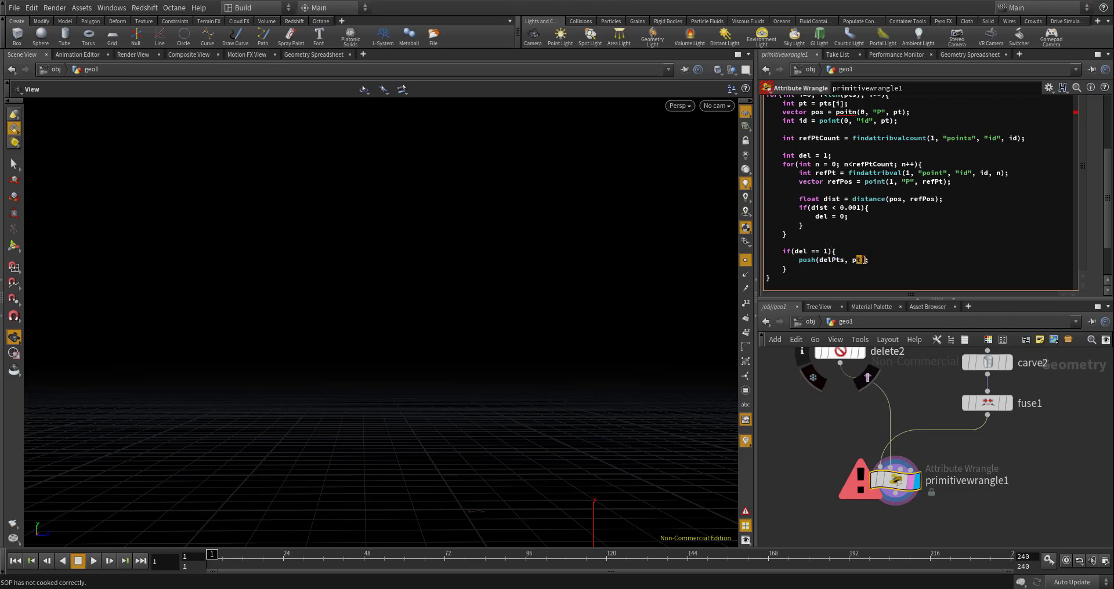
- Below the main loop, add the loop header for(int i=0; i<len(delPts); i--)
left_click(877, 264)
key("Return")
key("Return")
type("for(")
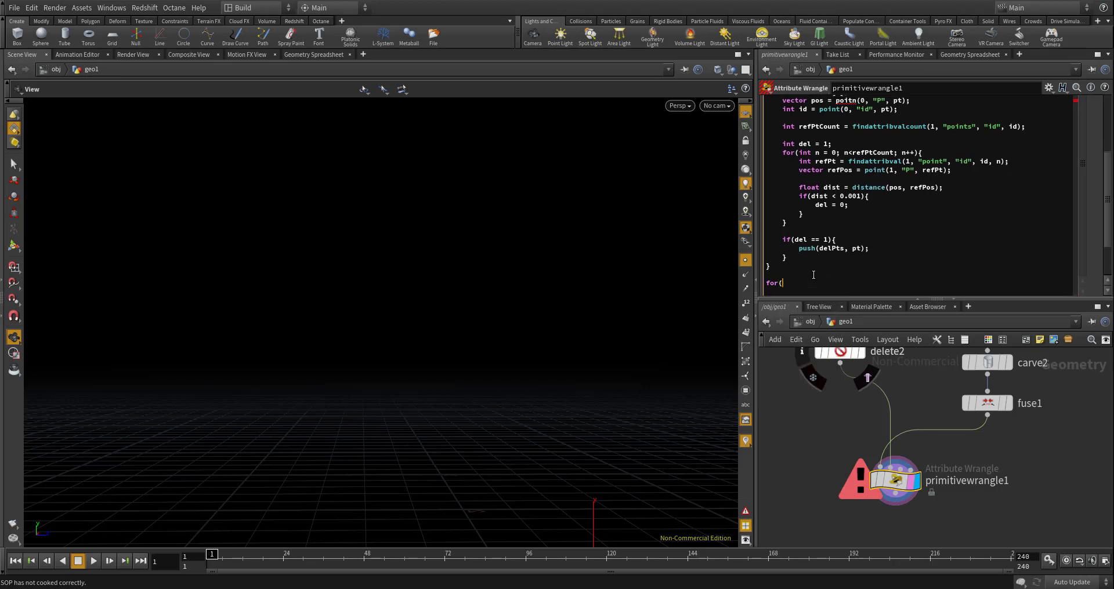
type("int")
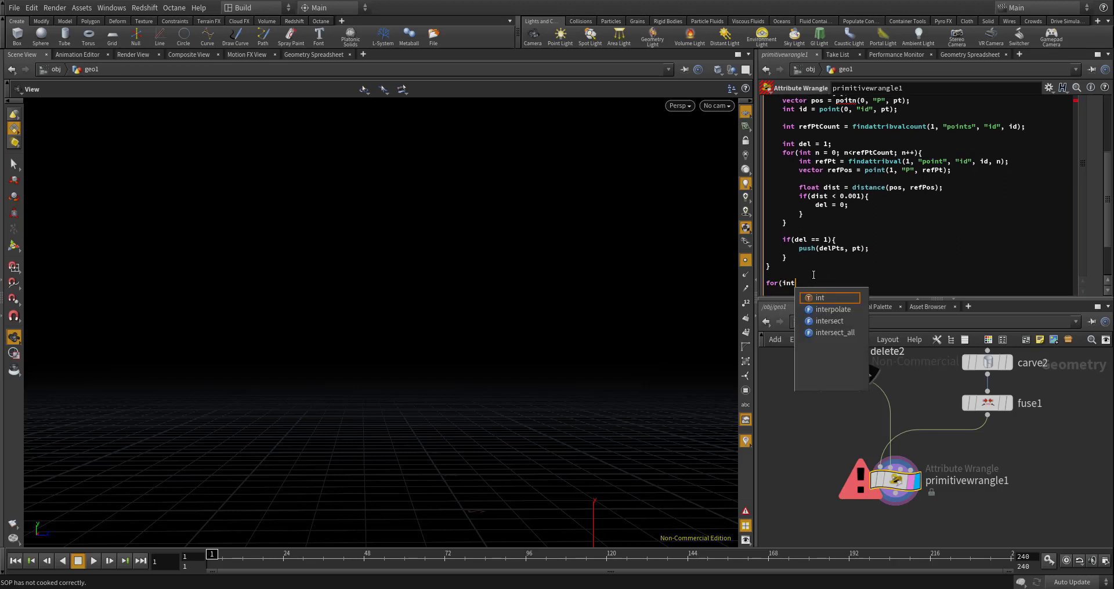
type(" i=")
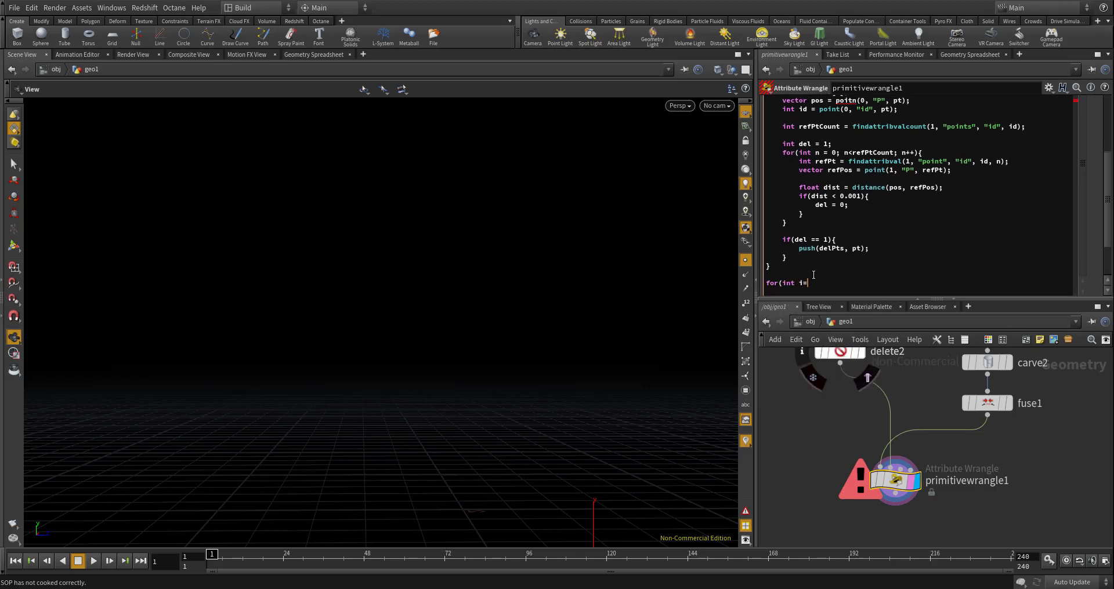
type("0; i<len(delPts); i")
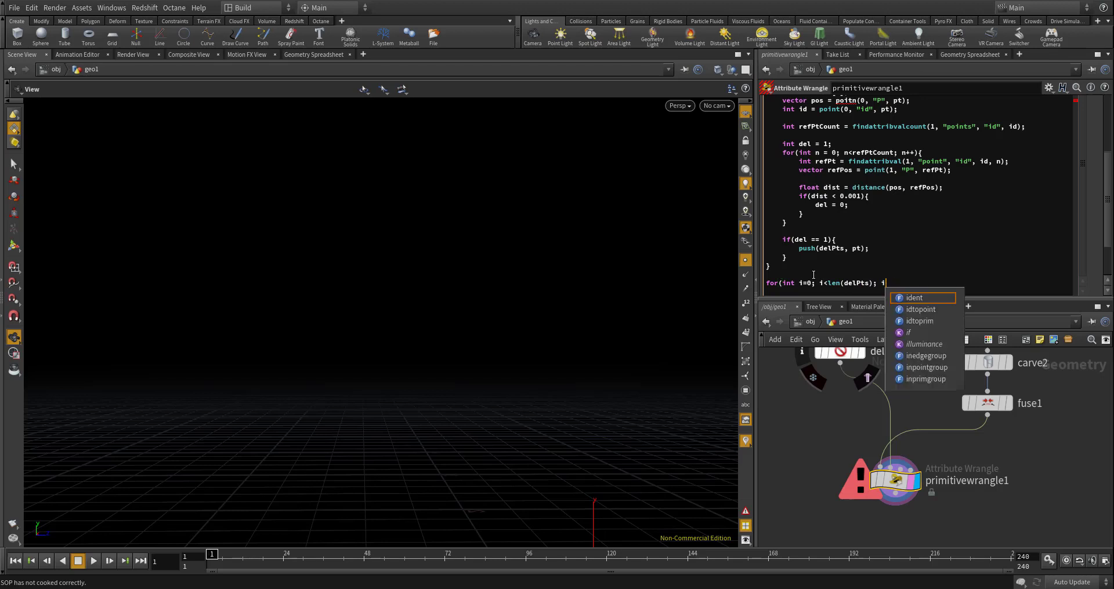
type("--)")
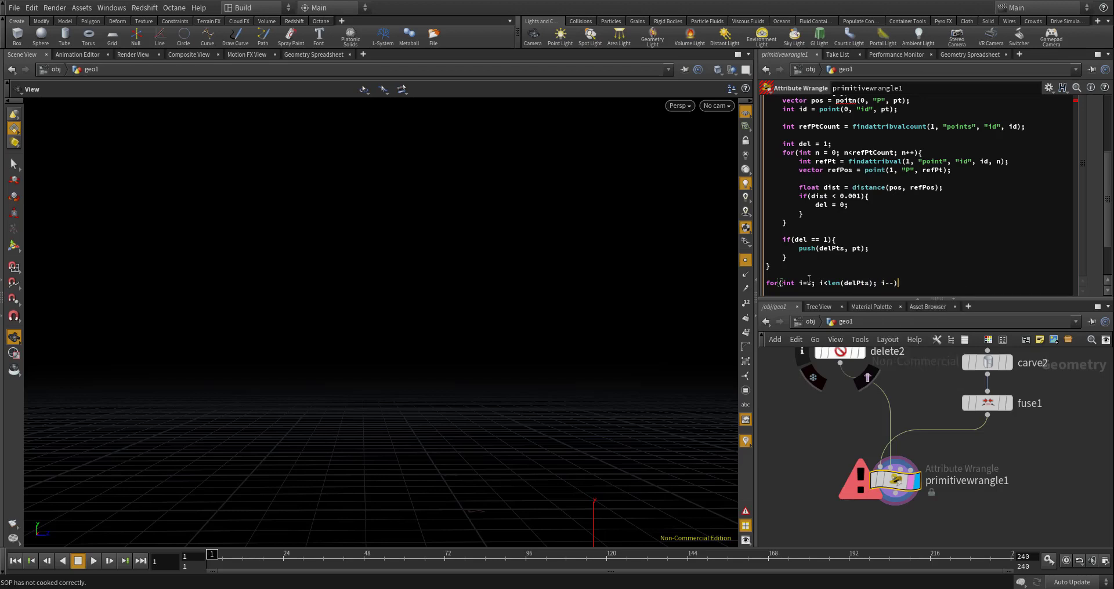
- Change the new loop header to for(int i=len(delPts)-1; i>=0; i--) and add its opening and closing braces
left_click_drag(807, 283, 828, 284)
key("BackSpace")
left_click(854, 283)
type("-1;")
type("i>=0;")
key("BackSpace")
key("End")
type("{")
key("Return")
type("}")
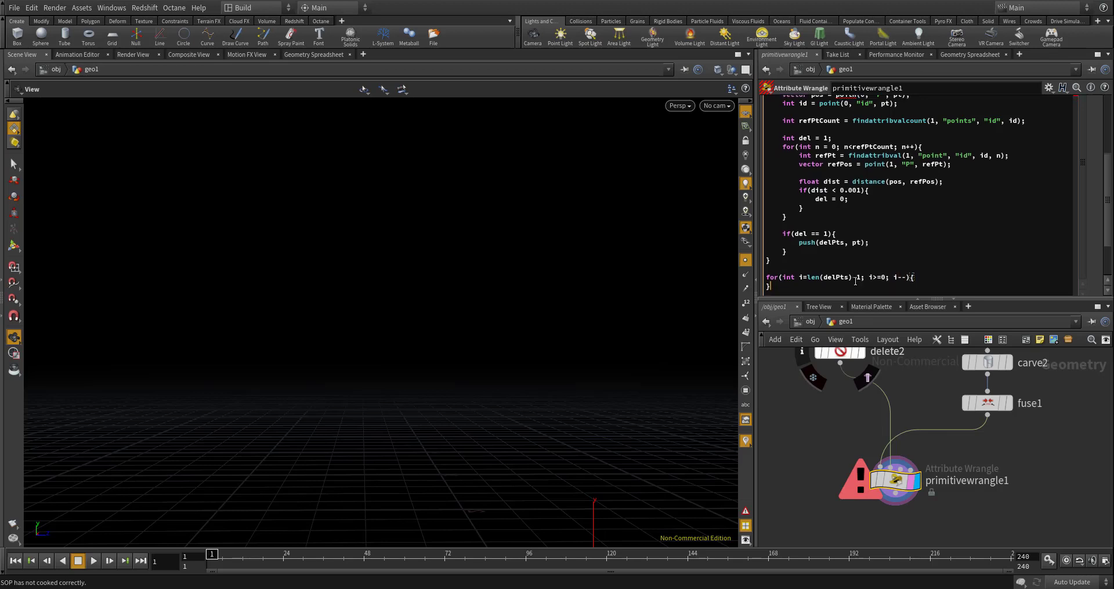
- Inside the reverse loop, add int delPt = delPts[i]; and start a new line
key("Return")
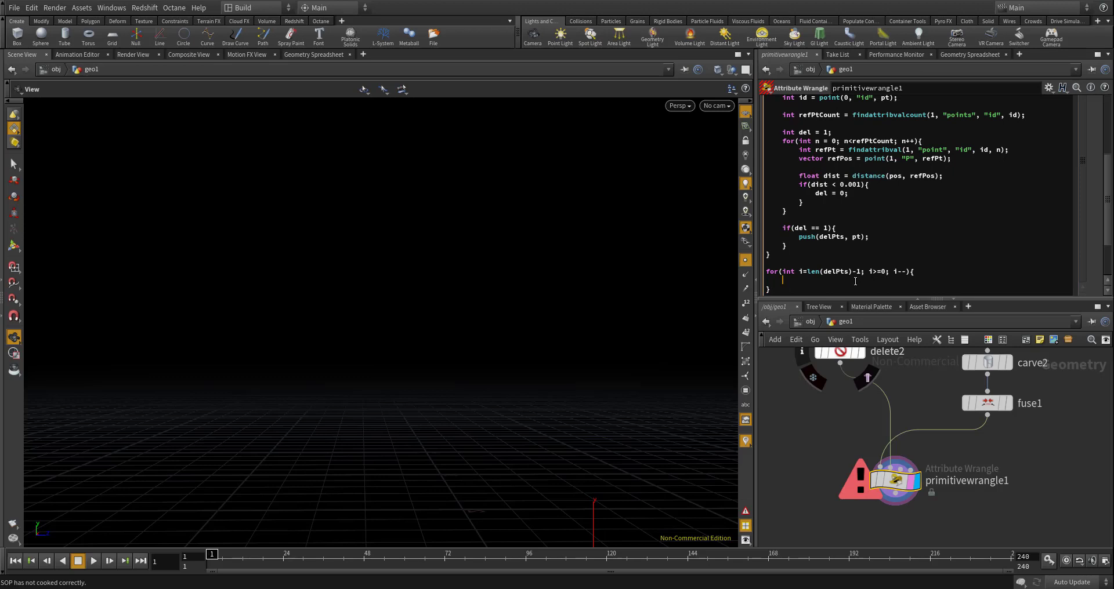
type("int delPts")
key("BackSpace")
type("= delPts[i];")
key("Return")
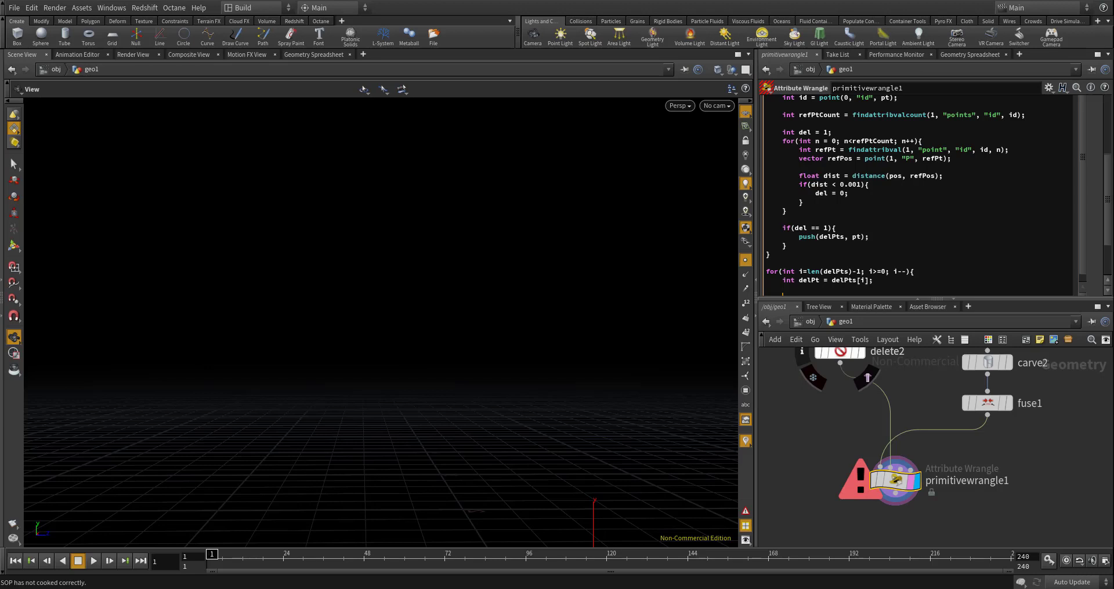
- Below the delPt line, add removepoint(0, delPt); and apply the code
left_click(822, 285)
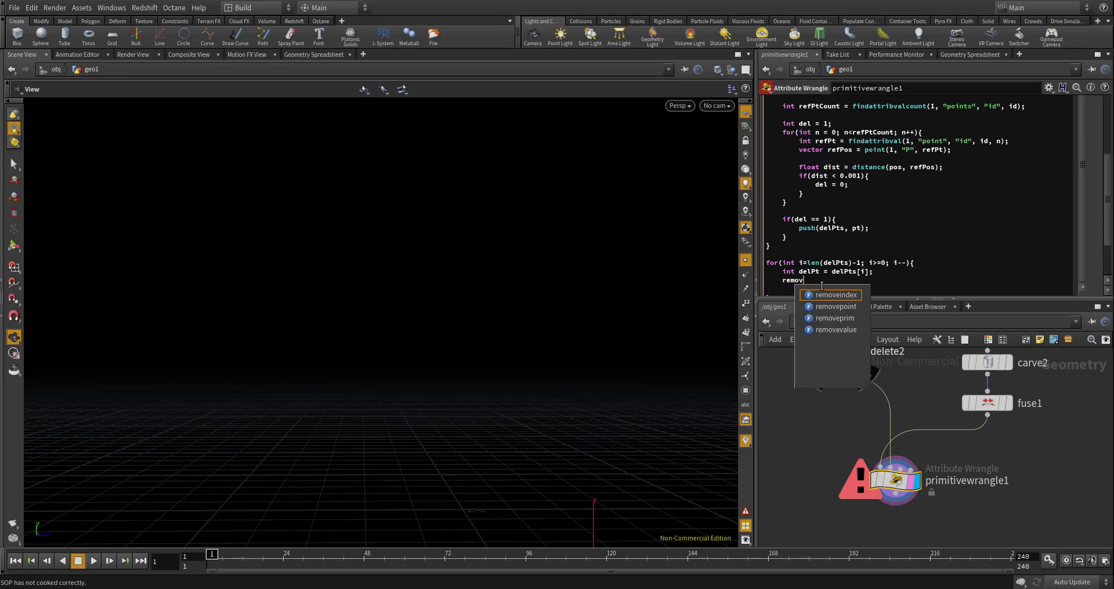
type("of")
key("BackSpace")
type("ve")
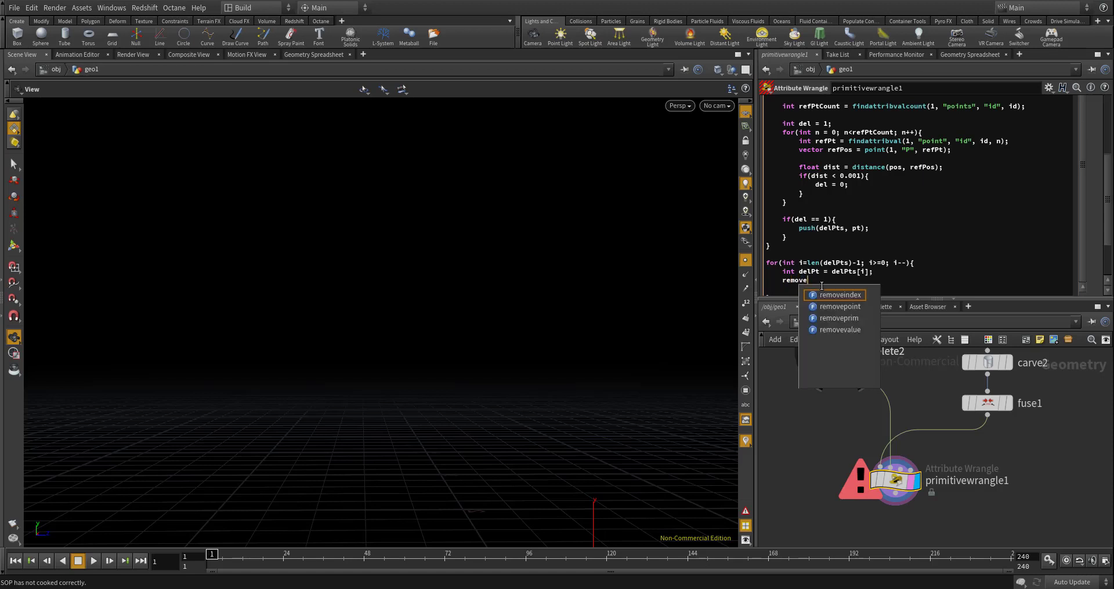
type("point")
key("Return")
type("0")
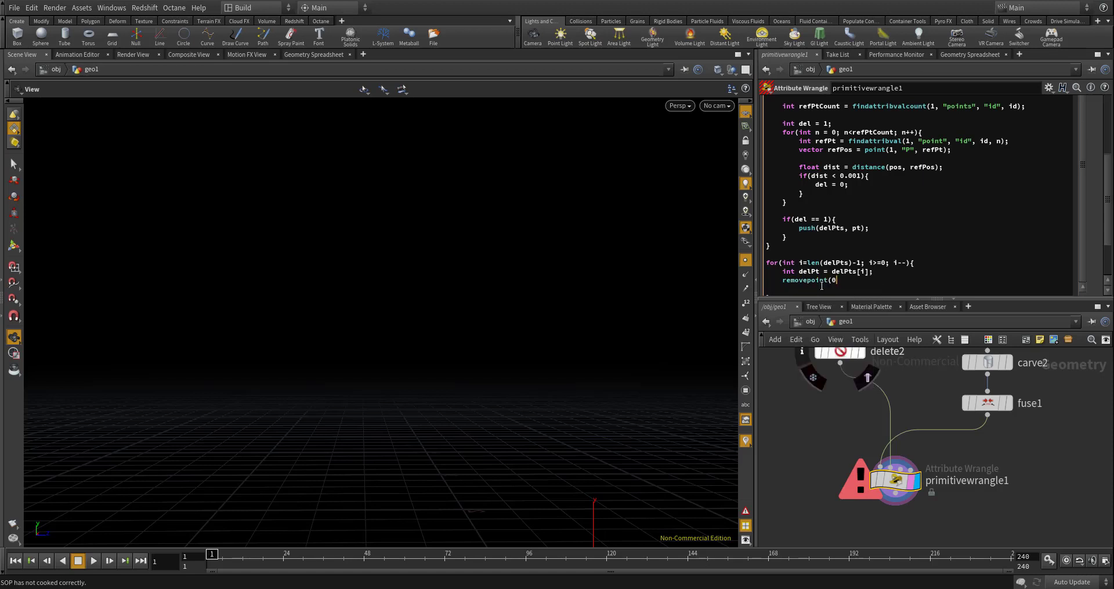
type(", delPt);")
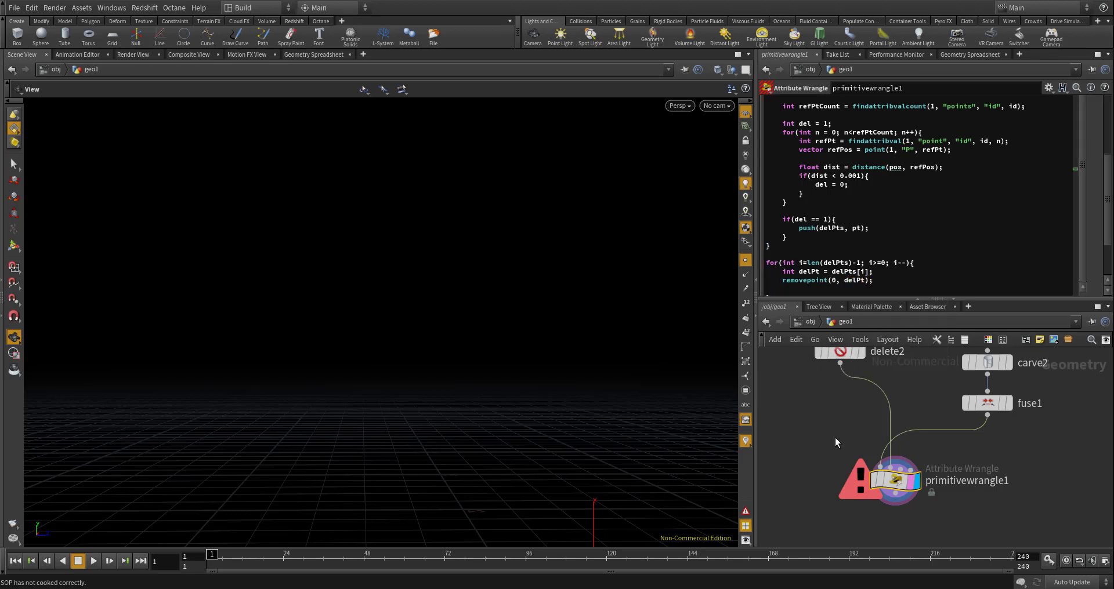
- Correct the misspelled function poitn to point in the vector pos line and apply the code
scroll(841, 264, "up", 1)
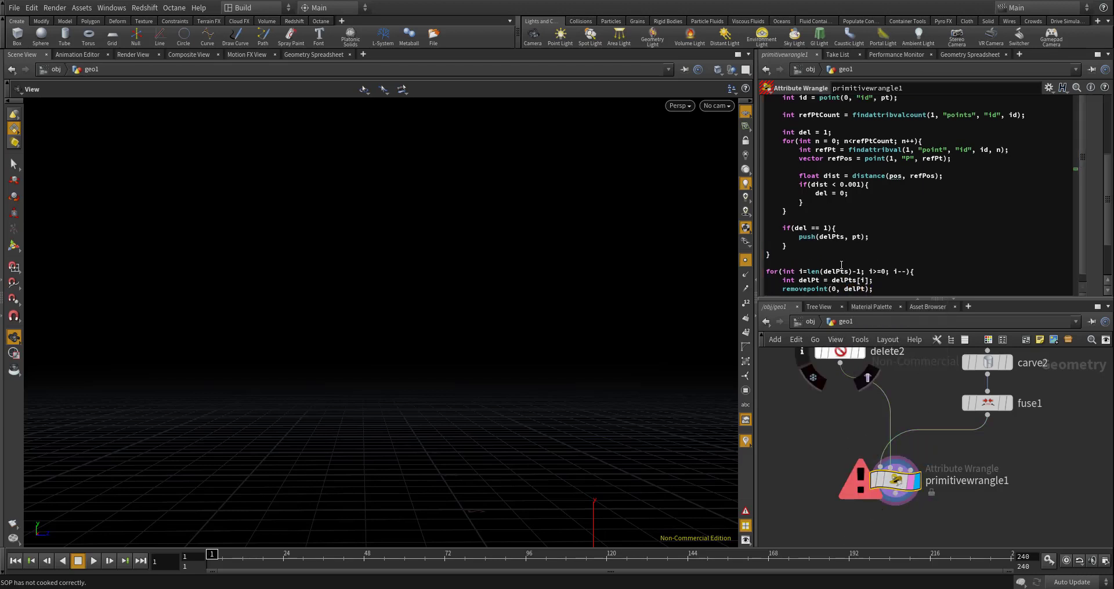
scroll(1106, 194, "up", 5)
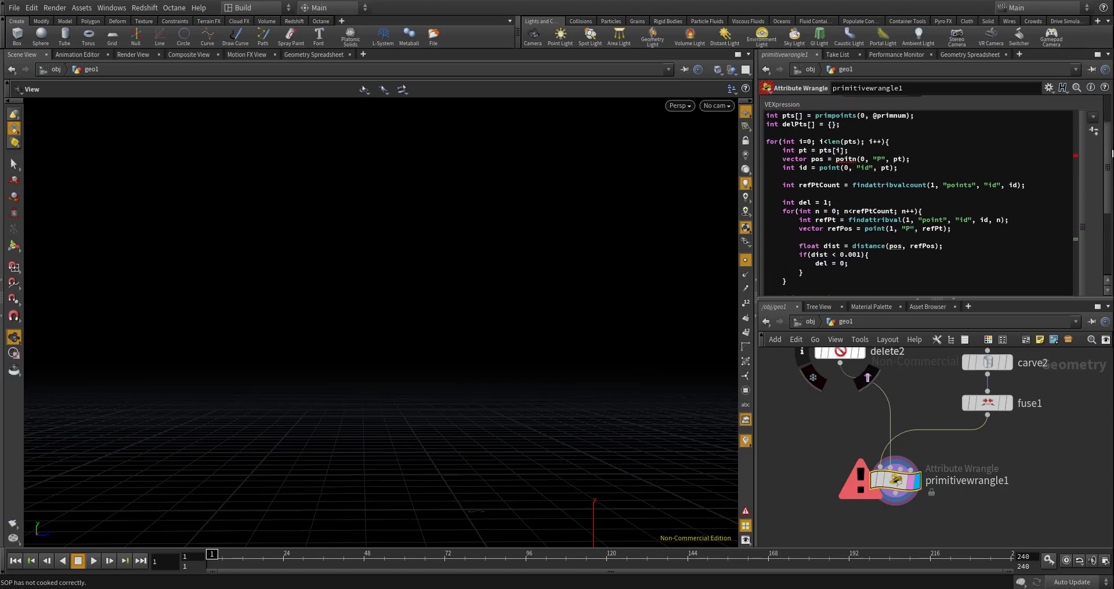
left_click(857, 172)
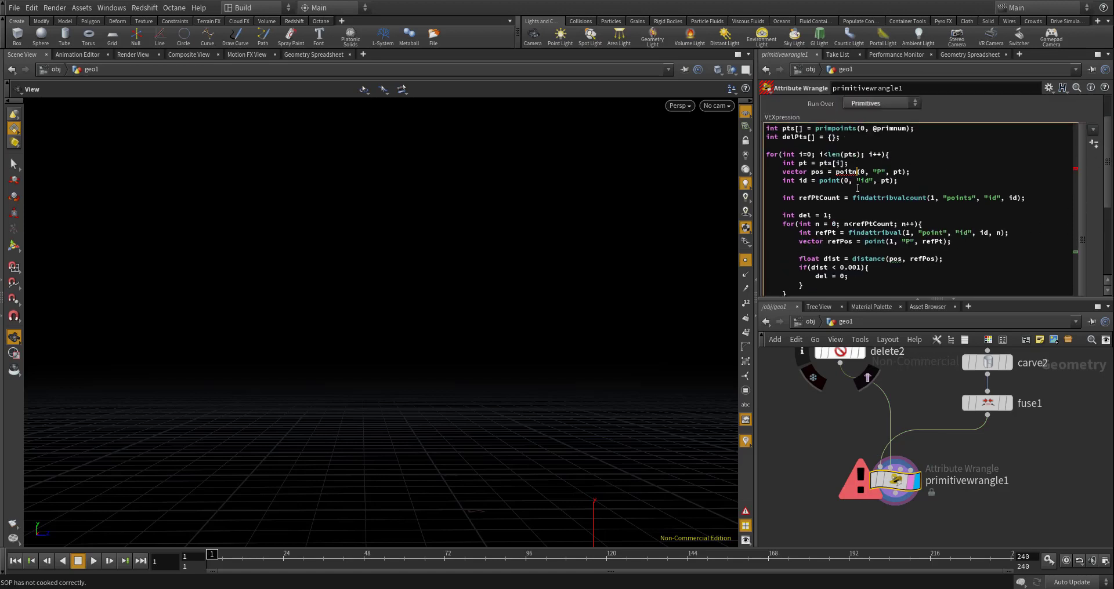
key("BackSpace")
key("BackSpace")
key("BackSpace")
key("BackSpace")
key("BackSpace")
type("point")
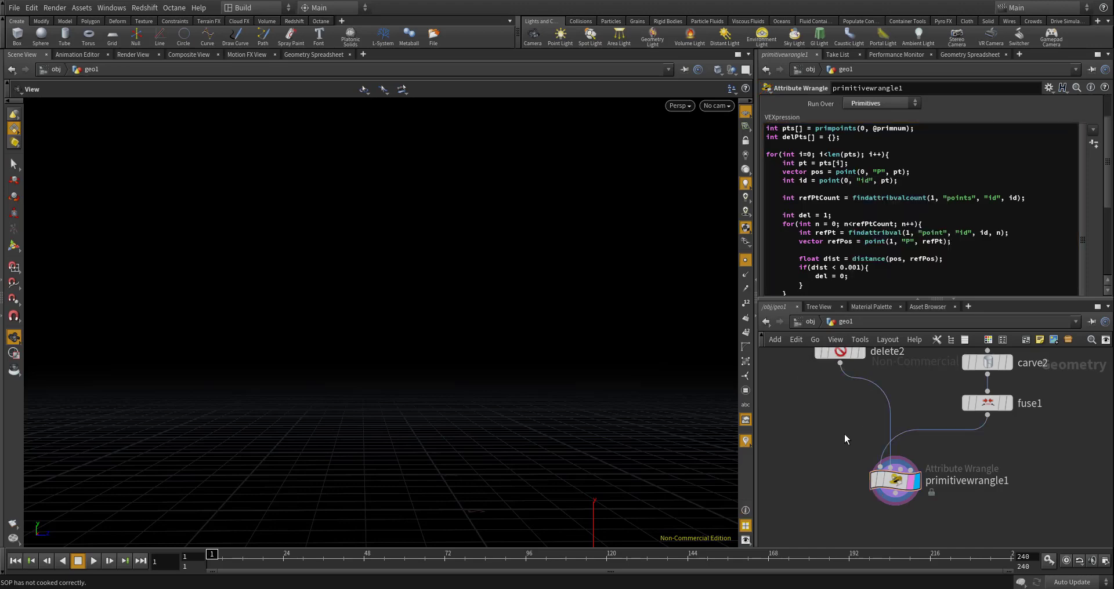
- Check the wrangle's output in the viewport and comment out the removepoint(0, delPt); line
left_click_drag(549, 328, 491, 301)
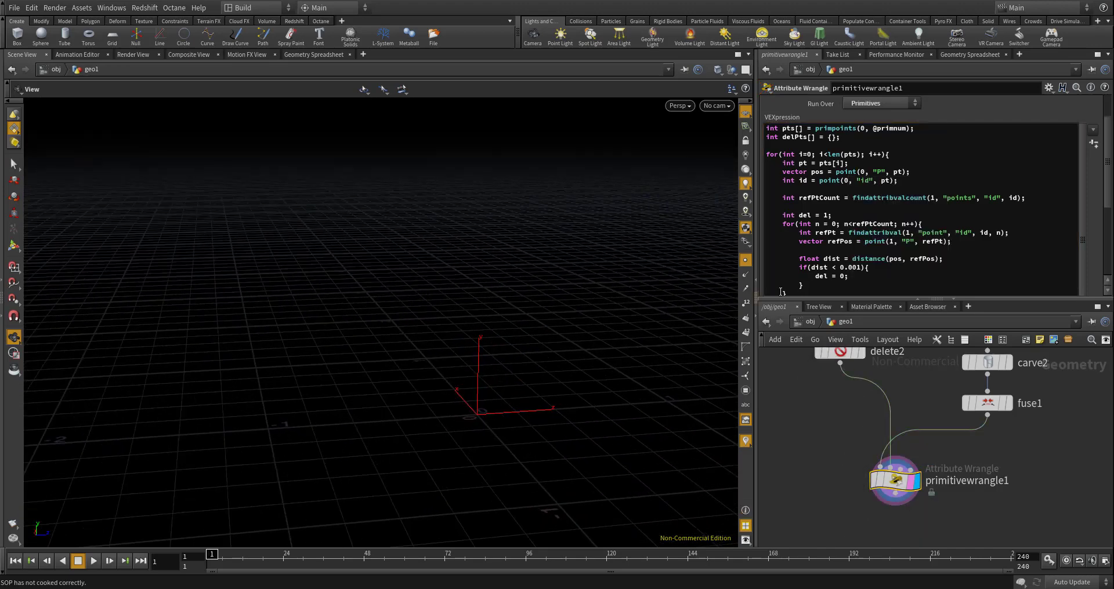
left_click_drag(592, 263, 599, 304)
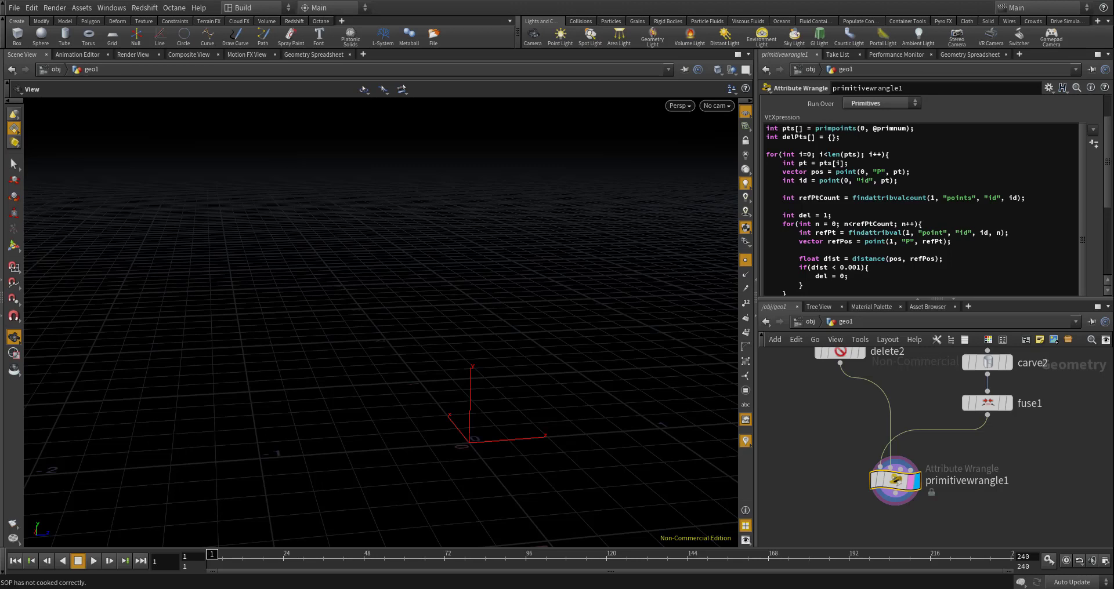
scroll(828, 262, "down", 1)
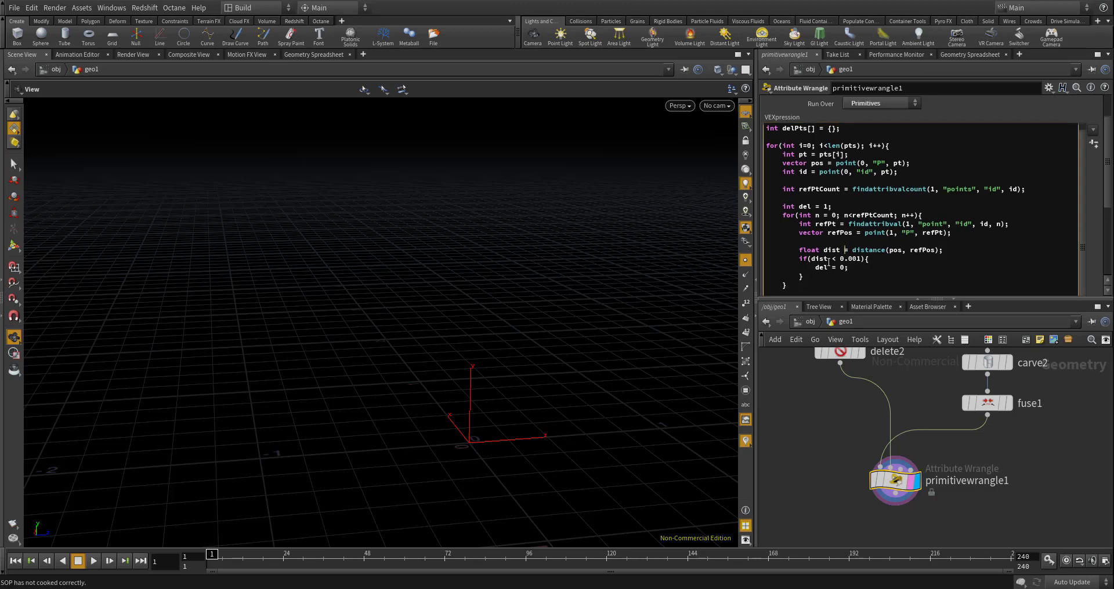
scroll(834, 265, "down", 5)
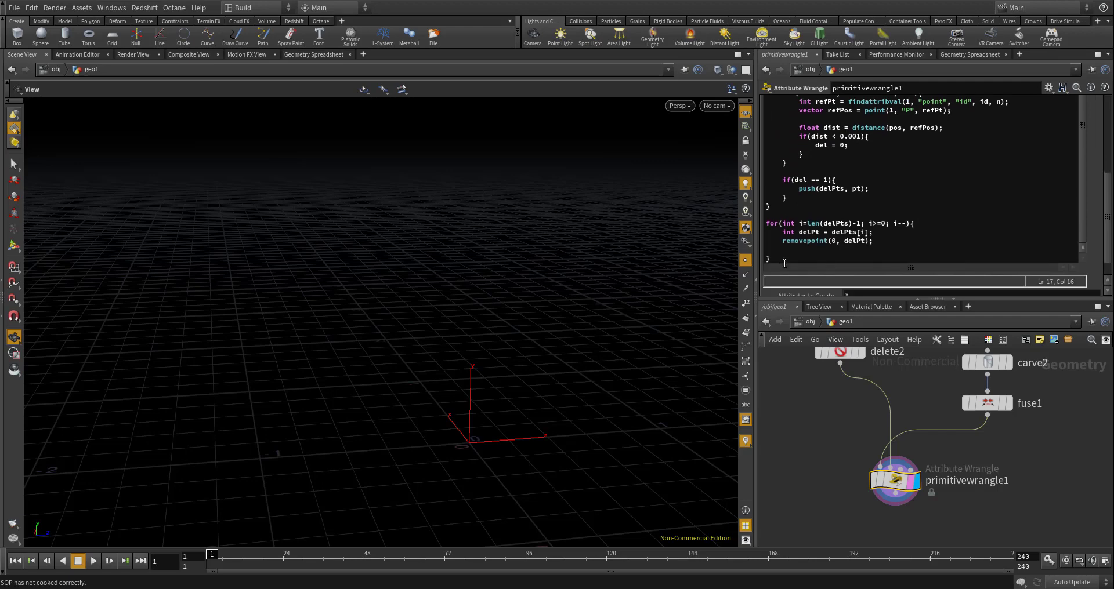
left_click(783, 242)
type("//")
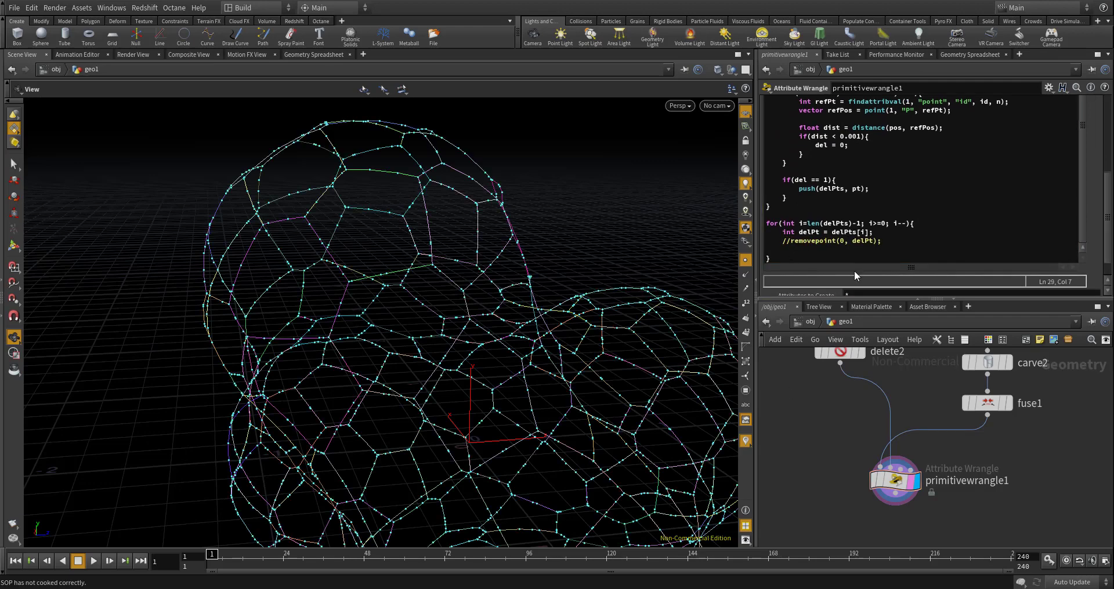
- Correct "points" to "point" in the findattribvalcount call of the refPtCount line and apply the code
scroll(837, 235, "up", 1)
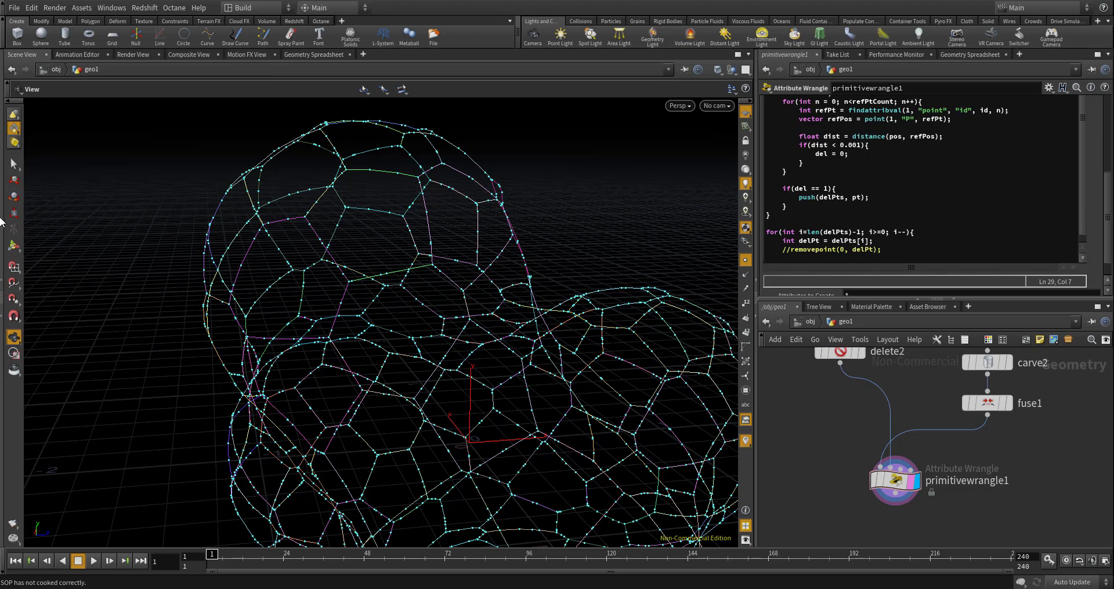
left_click(884, 190)
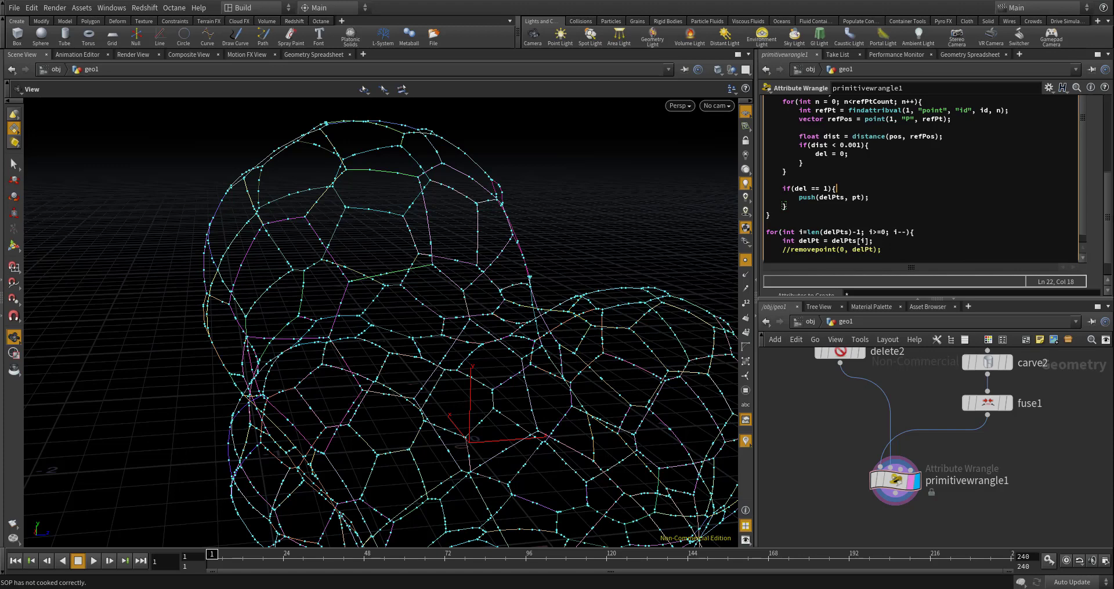
scroll(922, 192, "up", 3)
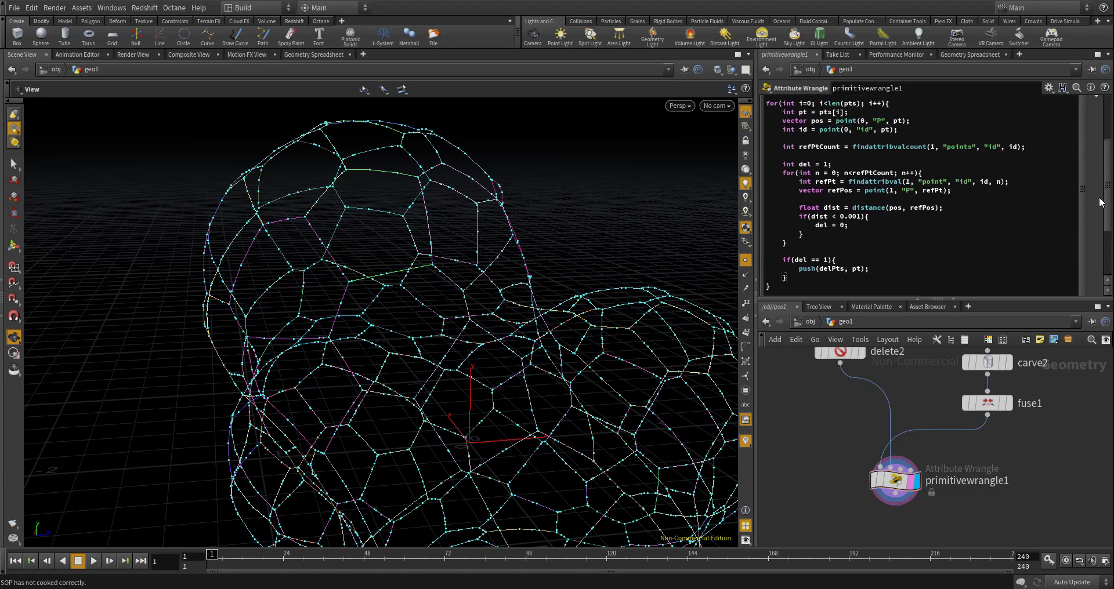
scroll(1110, 177, "up", 3)
left_click_drag(1106, 154, 1094, 135)
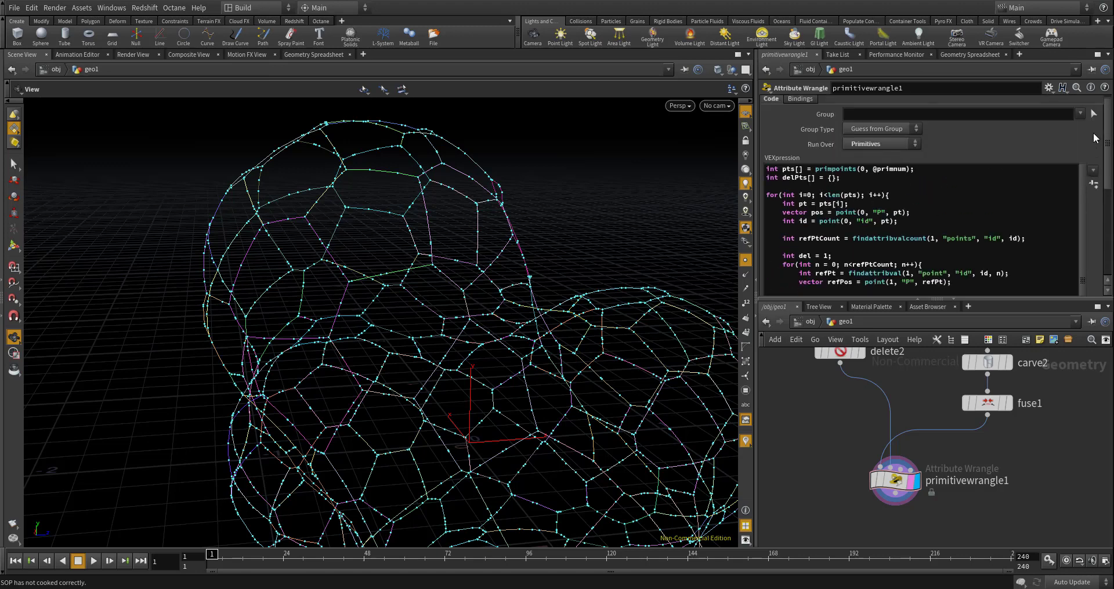
left_click_drag(1094, 135, 1091, 168)
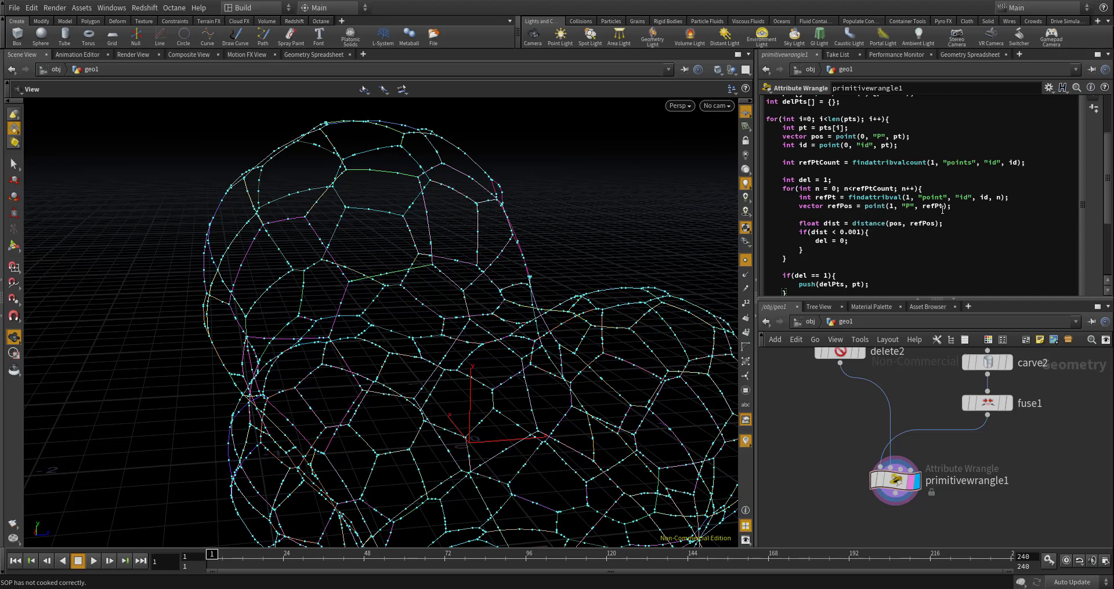
left_click(972, 163)
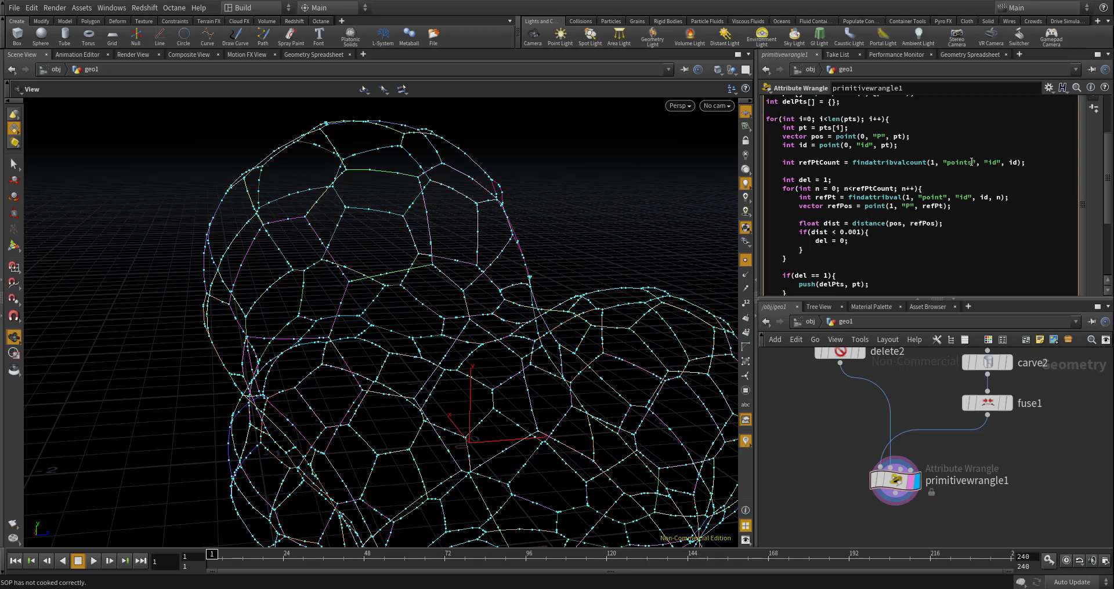
key("BackSpace")
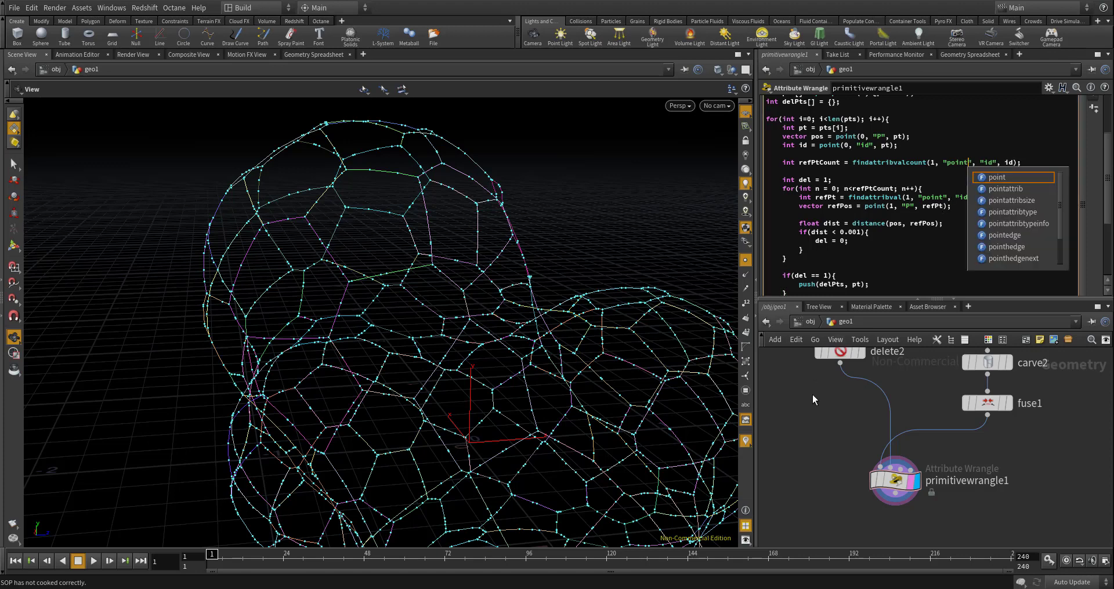
scroll(841, 459, "up", 3)
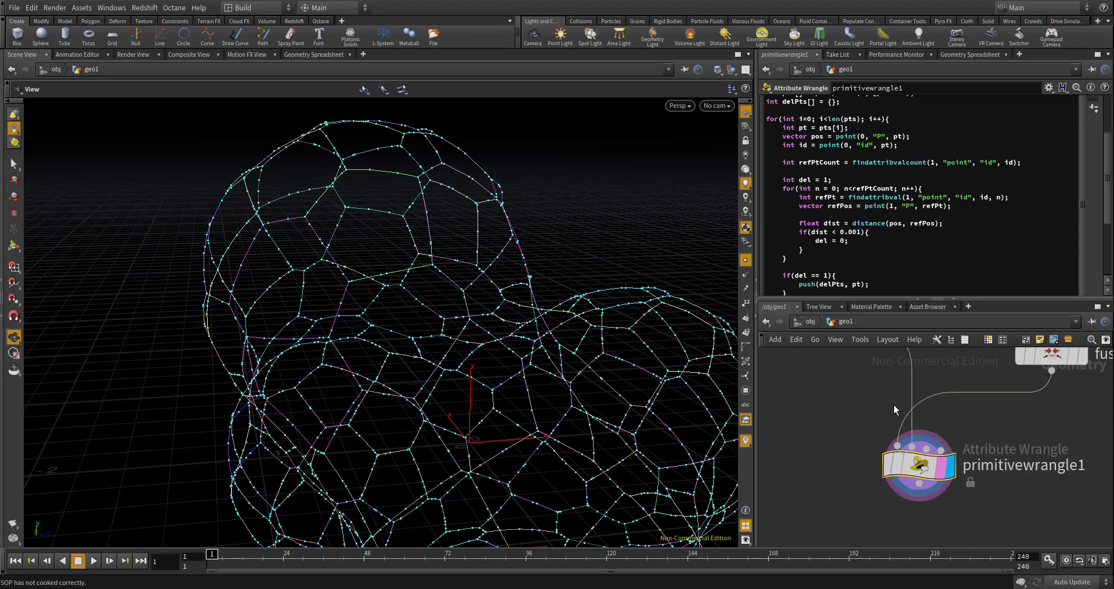
- Uncomment the removepoint(0, delPt); line, apply the code and inspect the resulting cell outlines in the viewport
scroll(828, 244, "down", 1)
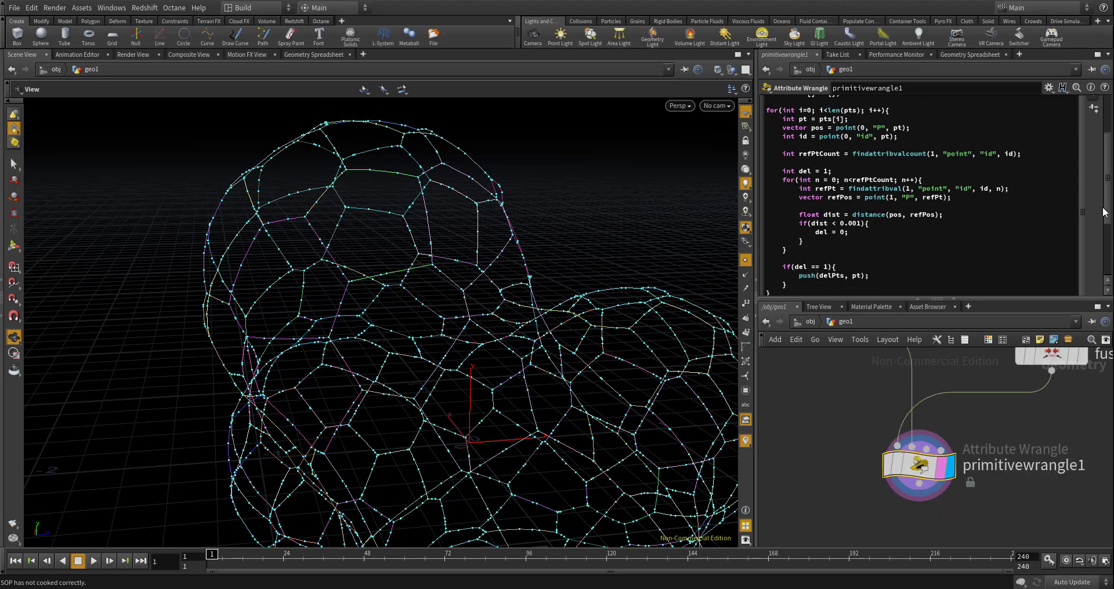
scroll(870, 220, "down", 5)
left_click(792, 229)
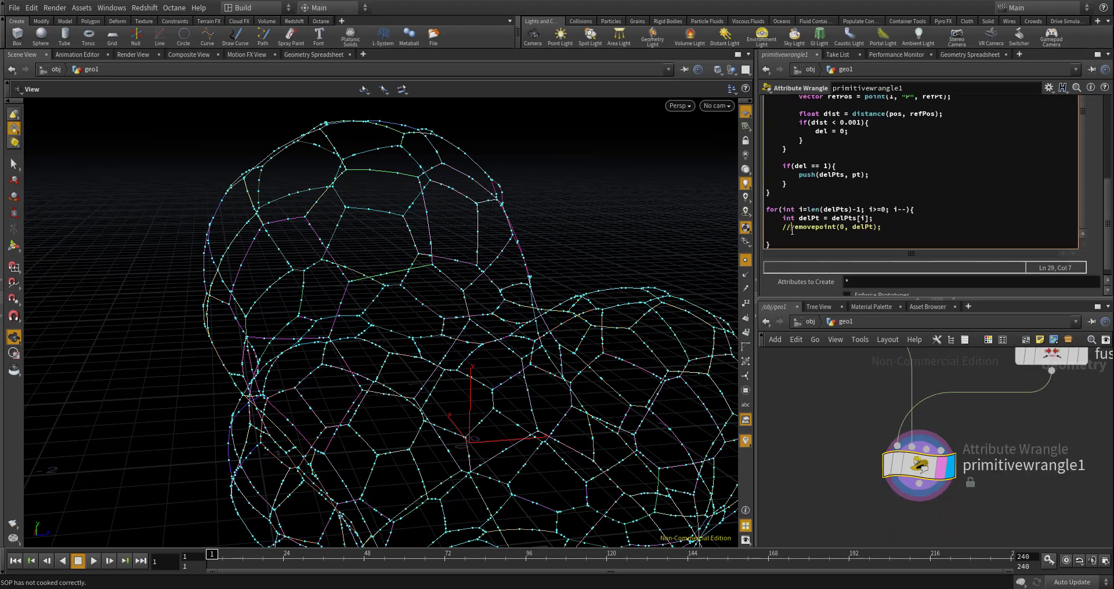
key("BackSpace")
key("BackSpace")
scroll(592, 331, "down", 5)
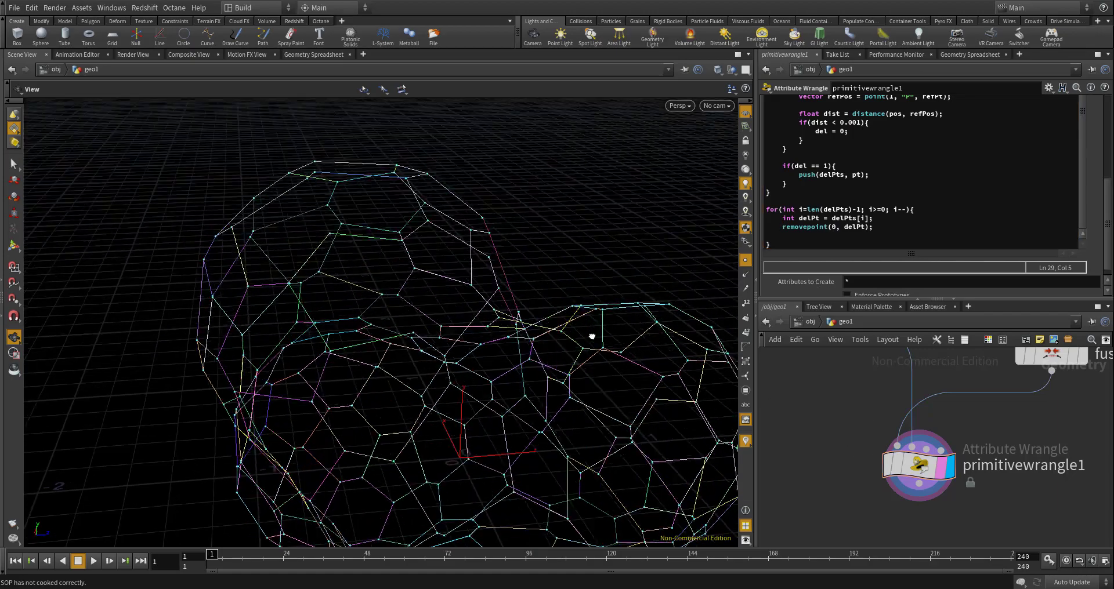
left_click_drag(568, 395, 500, 370)
middle_click_drag(512, 364, 502, 271)
right_click_drag(502, 271, 500, 380)
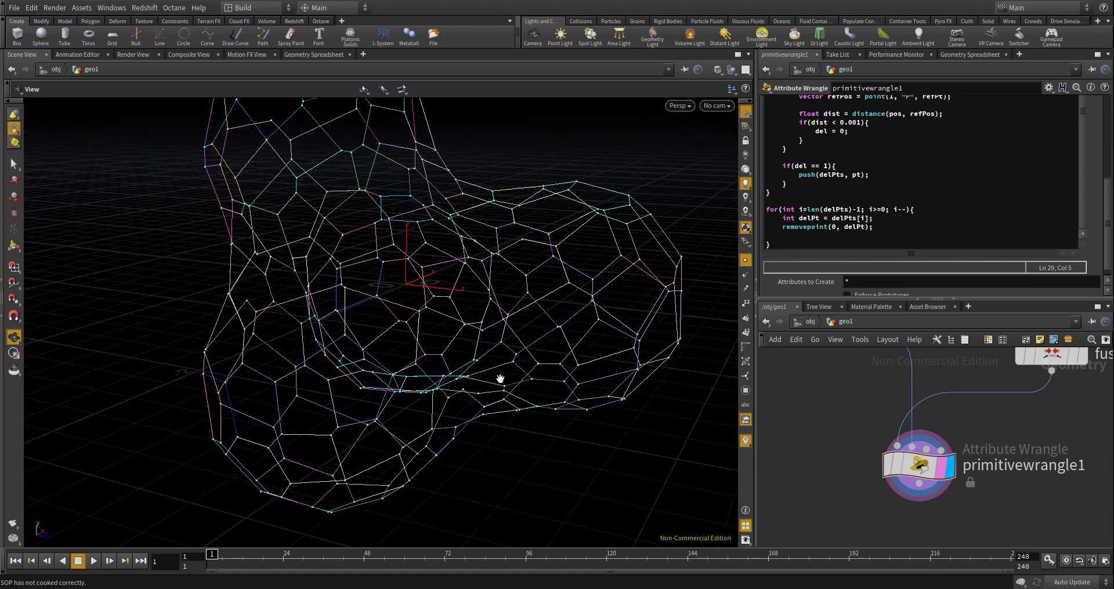
left_click_drag(499, 381, 445, 289)
scroll(409, 319, "up", 3)
scroll(445, 289, "up", 2)
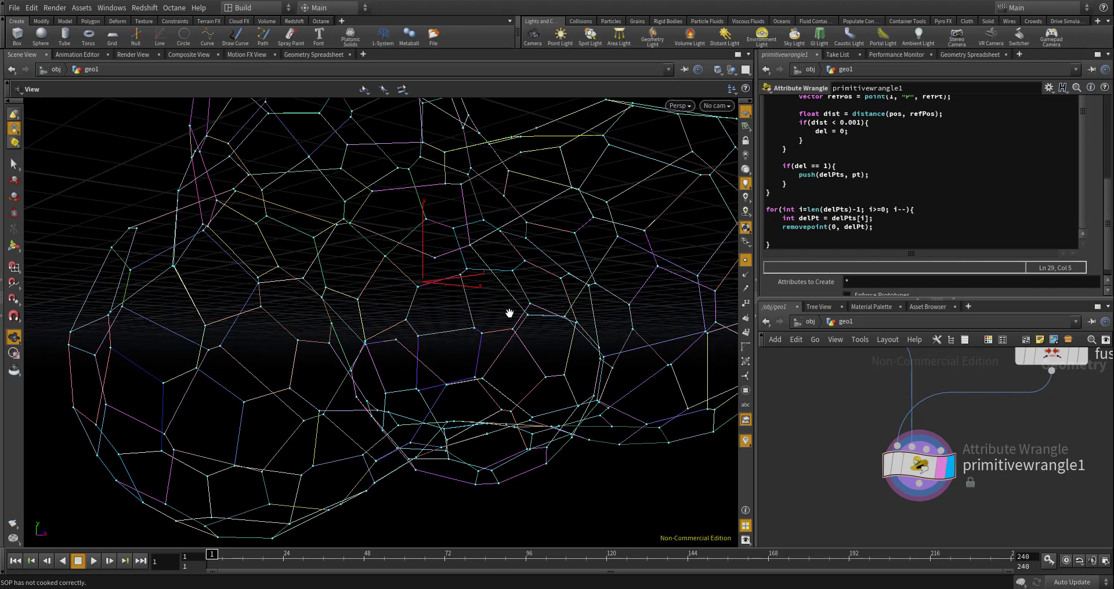
- Add an Ends node below primitivewrangle1, connect it to the wrangle's output and display it
middle_click_drag(900, 414, 905, 355)
scroll(905, 355, "down", 1)
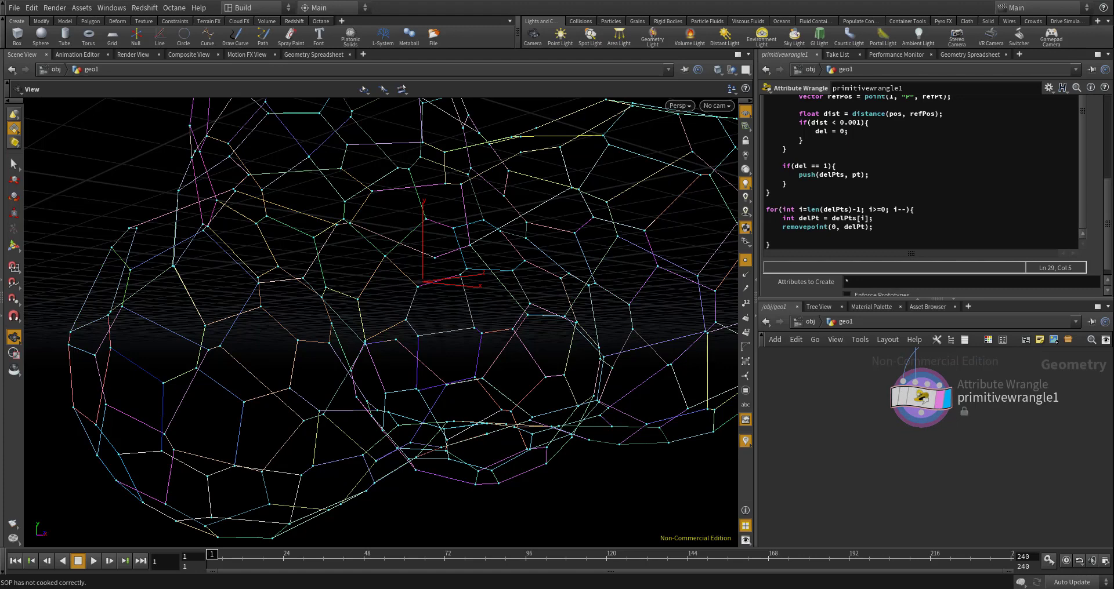
key("Tab")
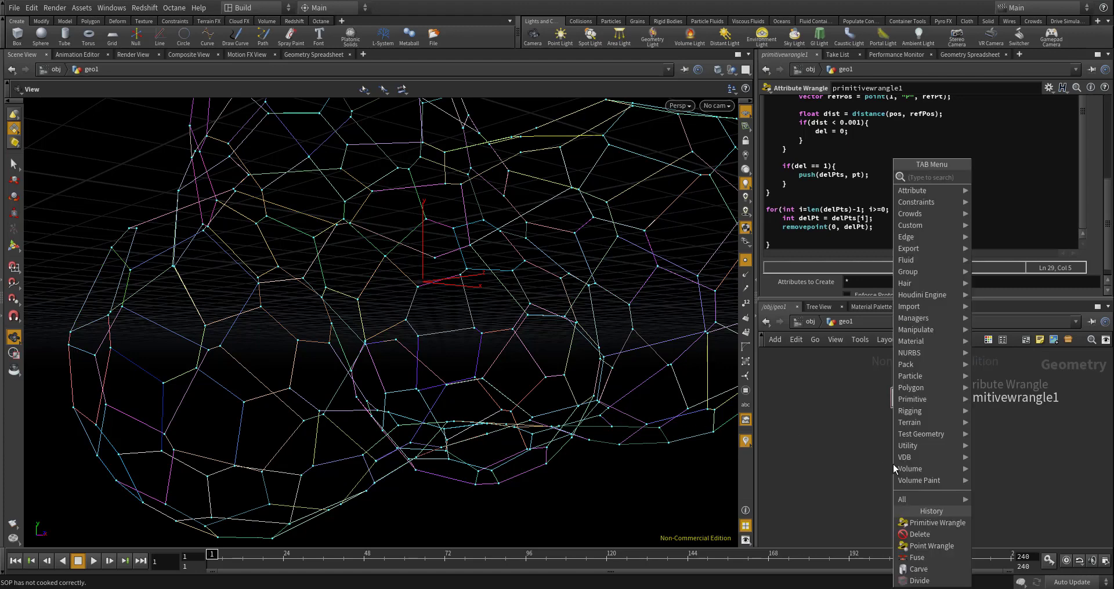
type("end")
key("Return")
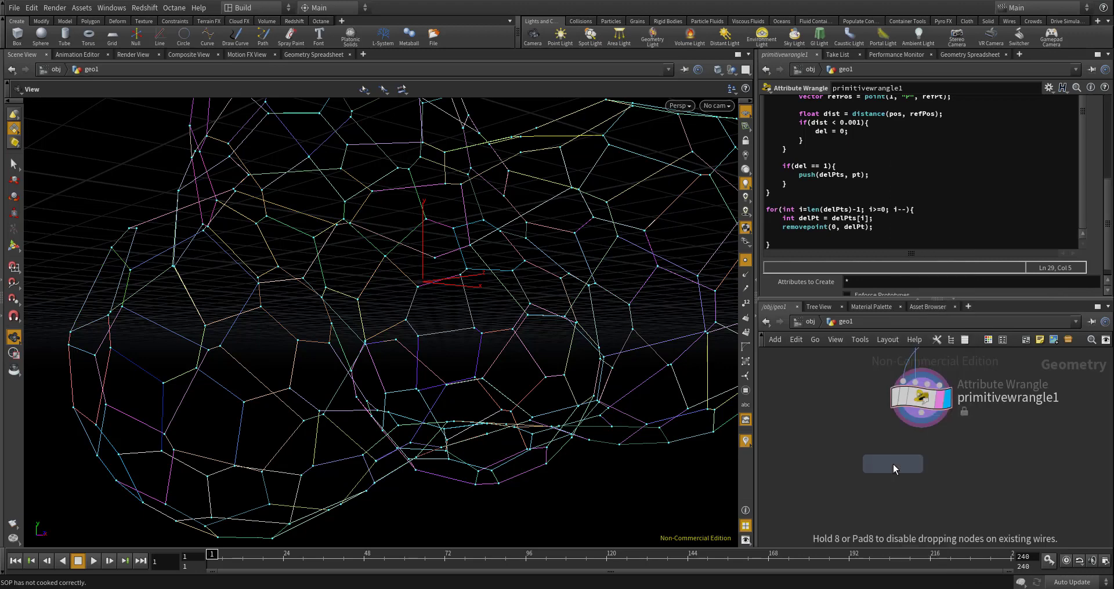
left_click(916, 456)
left_click_drag(921, 413, 922, 452)
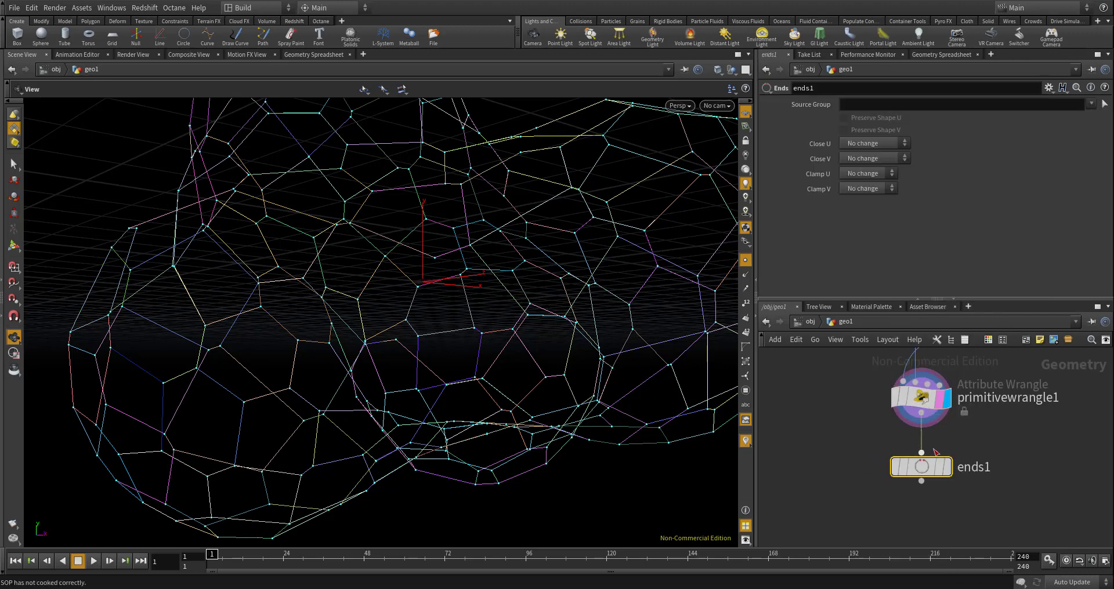
left_click(949, 467)
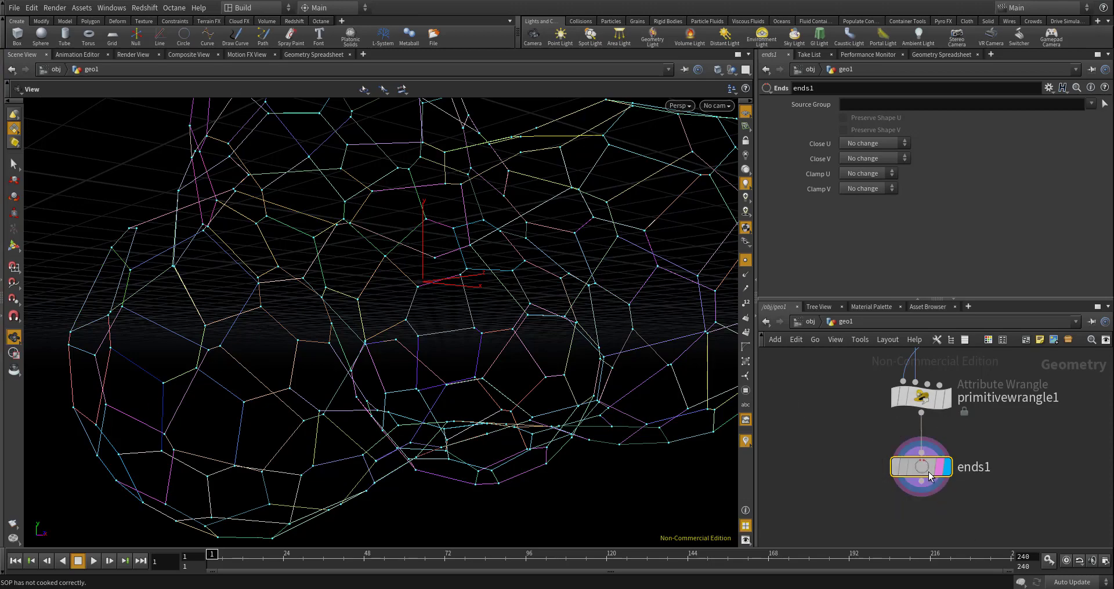
- Set Close U of the Ends node to Close Straight and turn off the point display in the viewport
left_click_drag(542, 373, 520, 390)
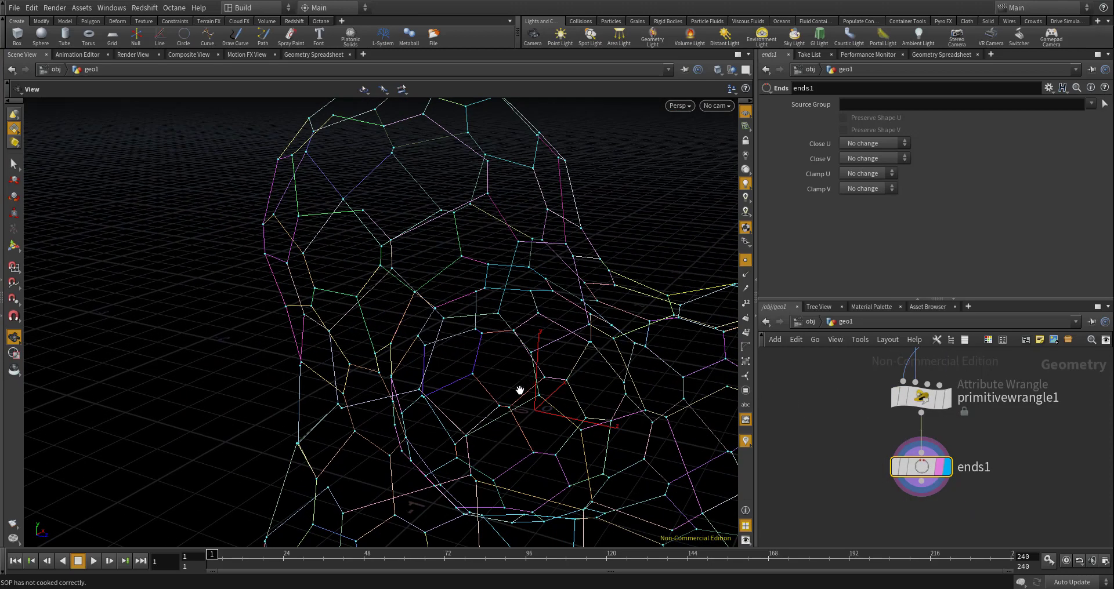
left_click_drag(343, 386, 427, 325)
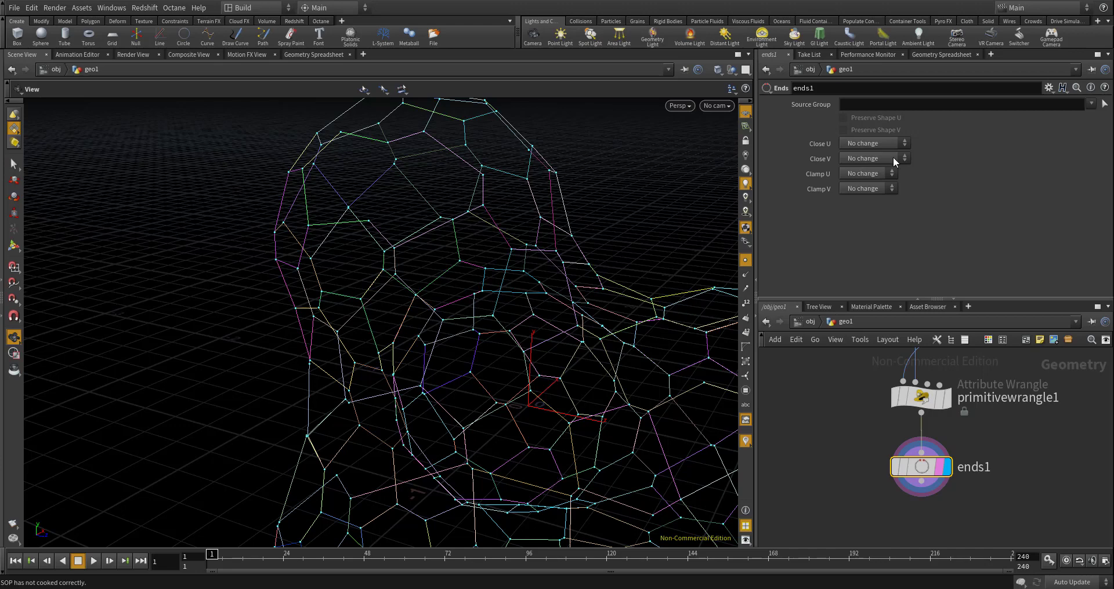
left_click(860, 144)
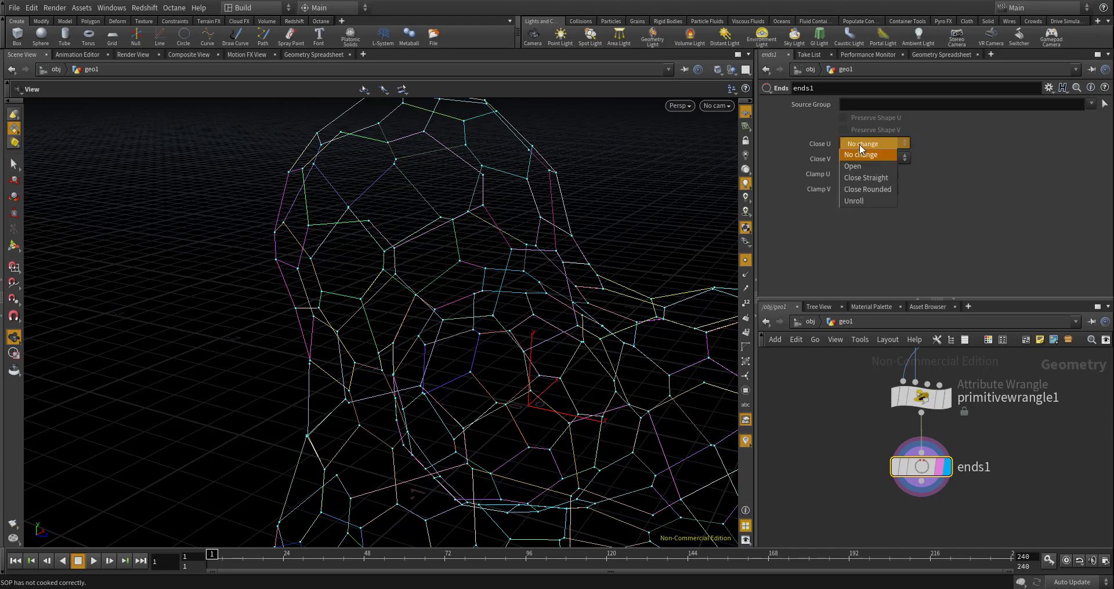
left_click(861, 179)
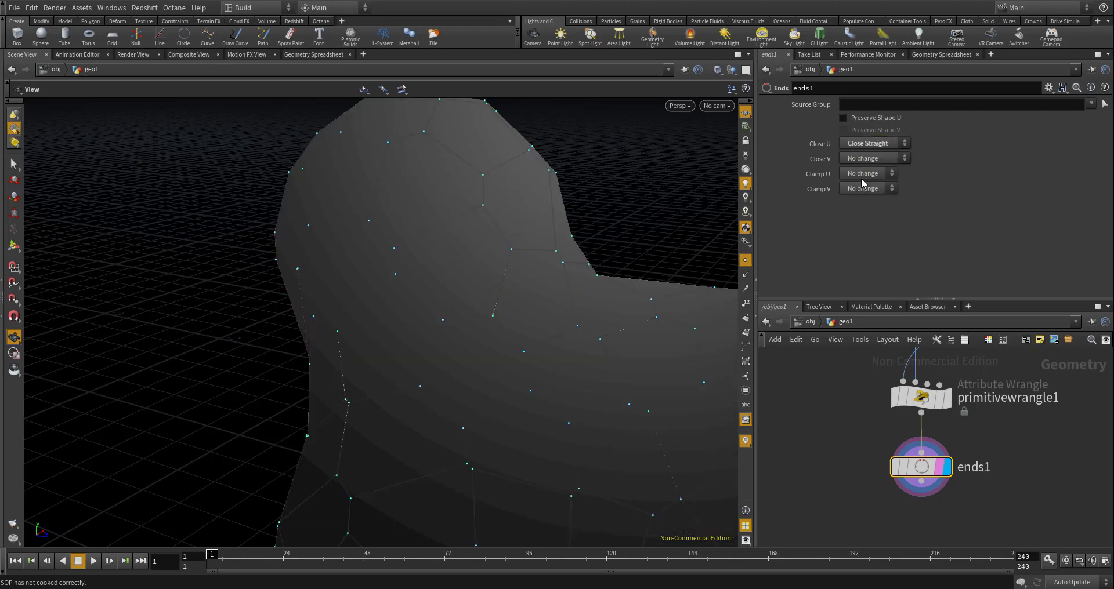
left_click_drag(535, 241, 572, 298)
left_click(745, 260)
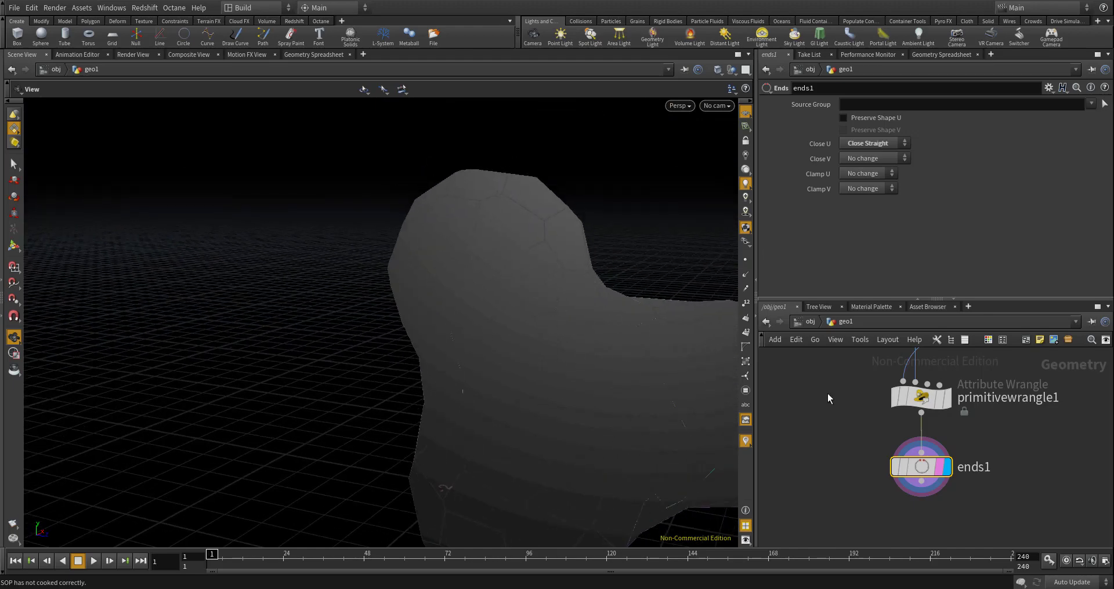
- Examine the primitive attributes of voronoifracture1 in the Geometry Spreadsheet
scroll(834, 402, "down", 6)
middle_click_drag(873, 352, 869, 400)
scroll(869, 401, "up", 2)
scroll(882, 495, "up", 4)
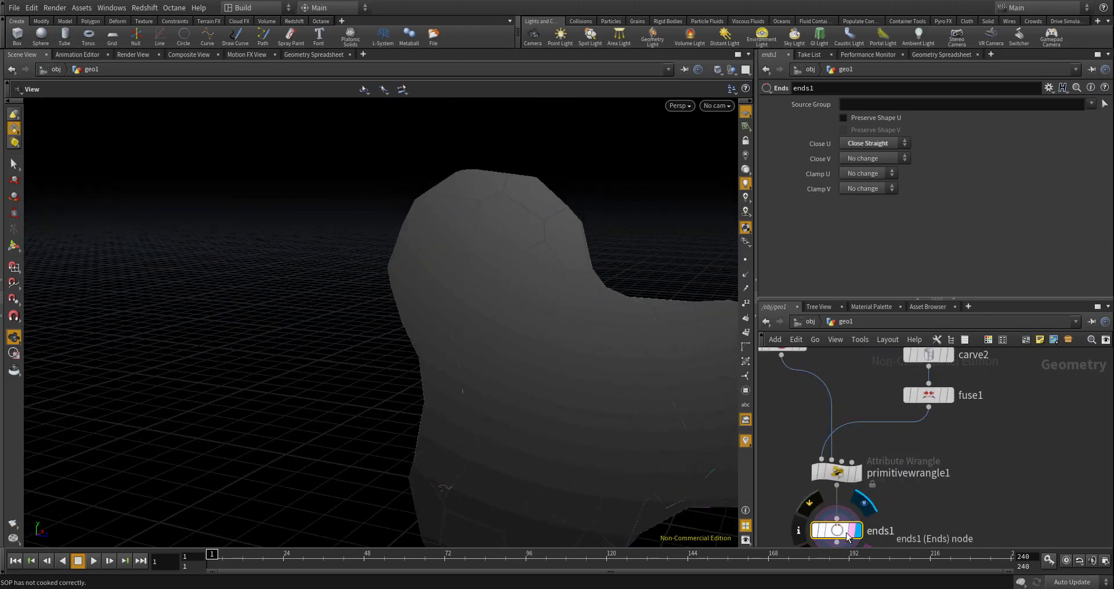
scroll(847, 537, "down", 5)
scroll(788, 368, "up", 4)
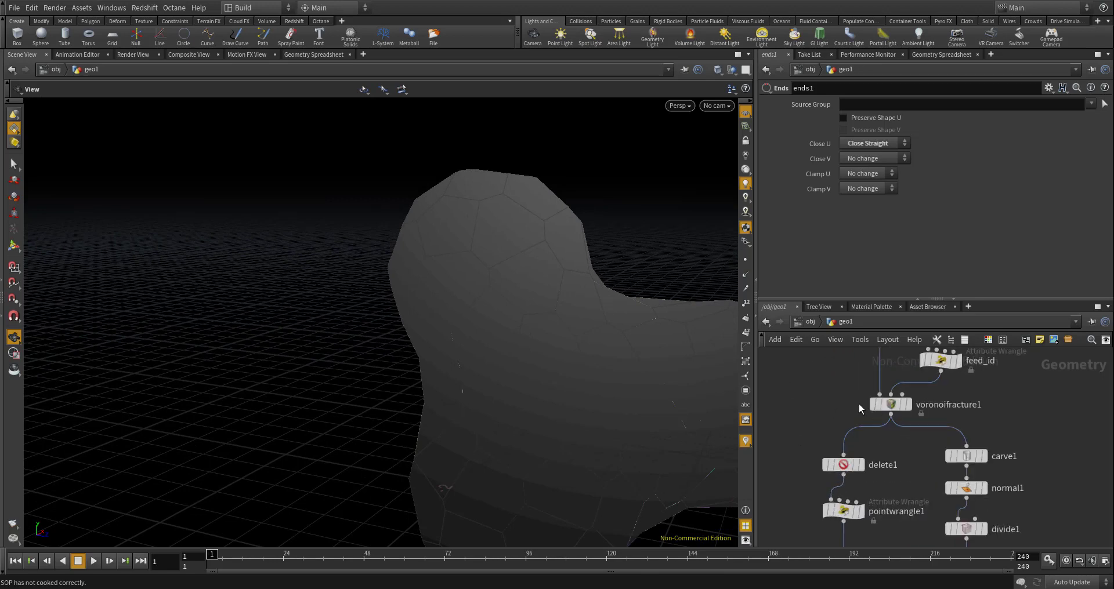
left_click(890, 404)
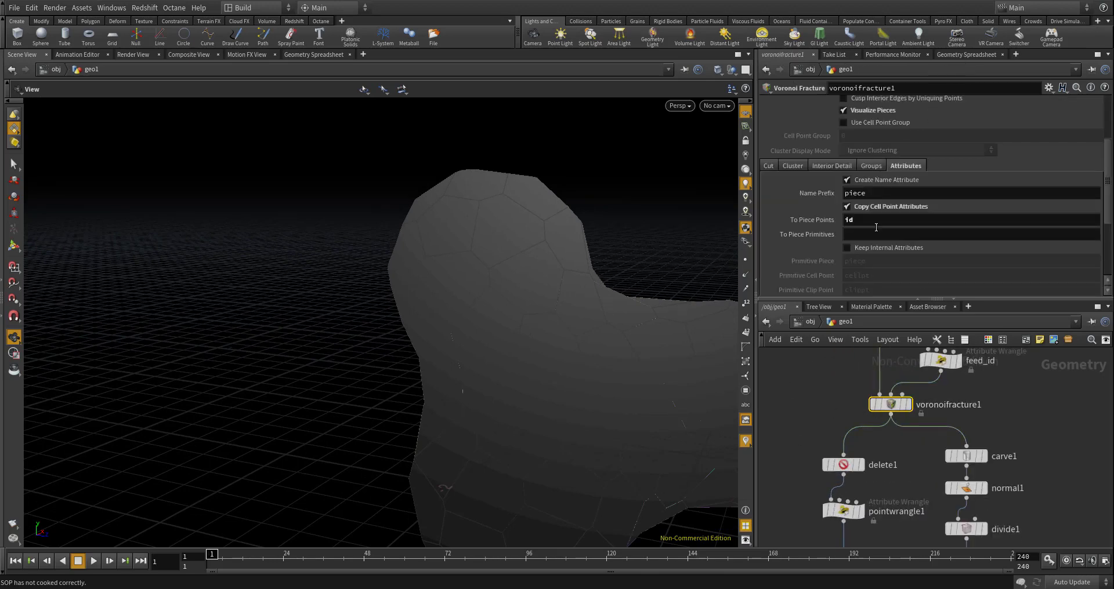
left_click(963, 54)
left_click(873, 88)
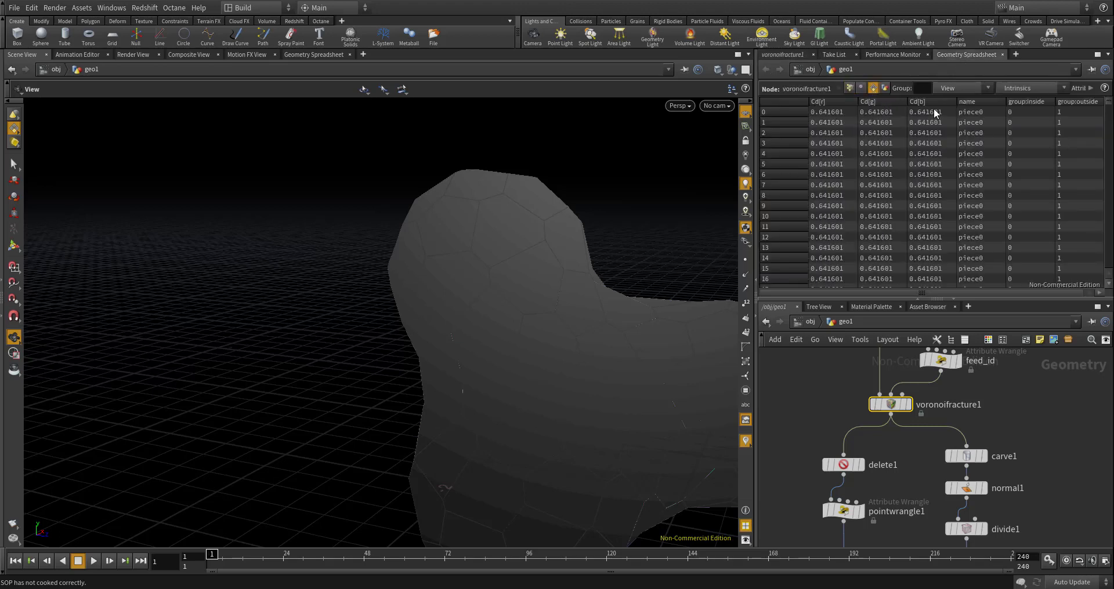
scroll(954, 358, "down", 1)
scroll(850, 384, "up", 1)
- Add a Pack node beside delete1, fed by voronoifracture1's output, and display it
middle_click_drag(819, 396, 868, 413)
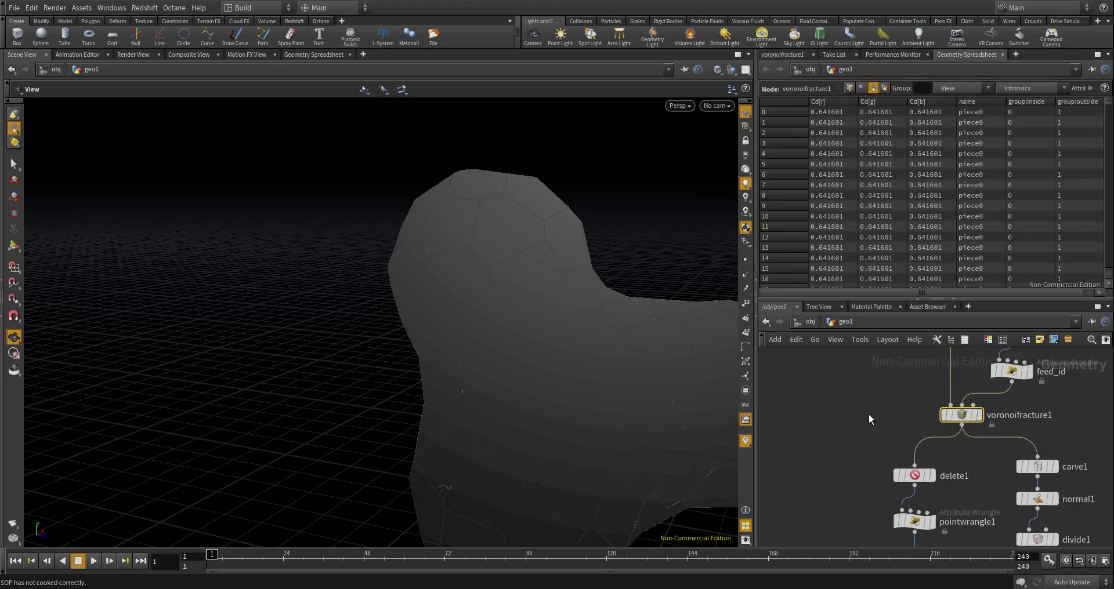
key("Tab")
type("pack")
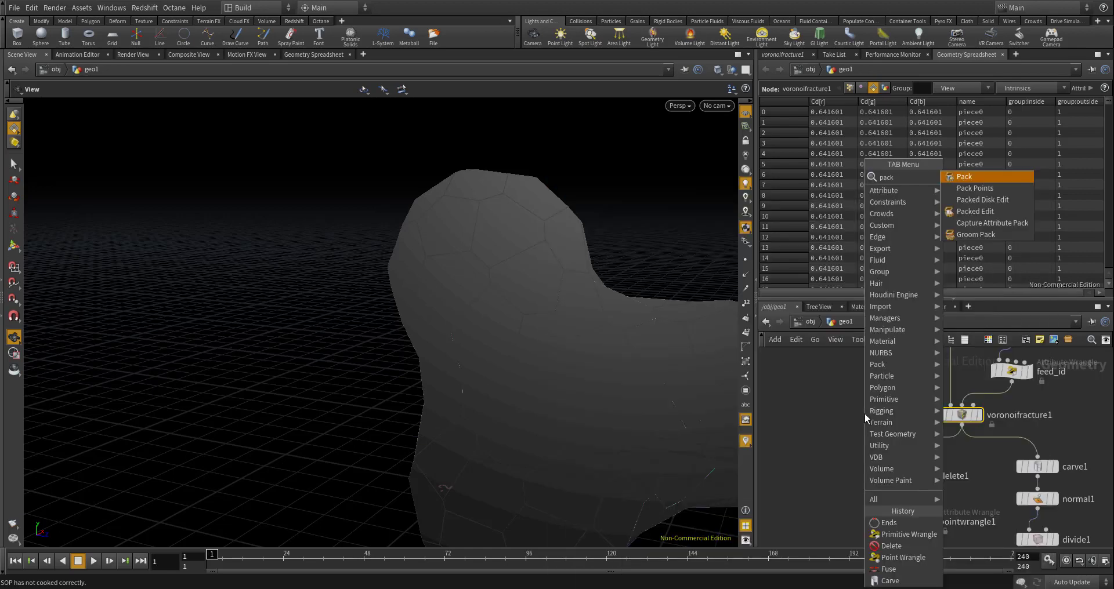
key("Return")
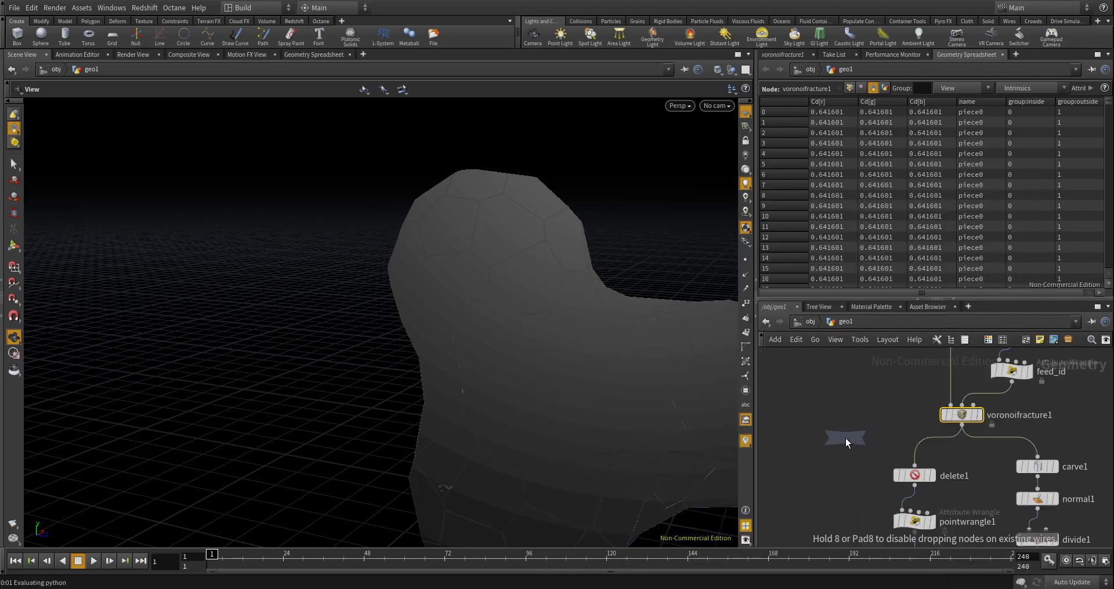
left_click(845, 437)
left_click(862, 434)
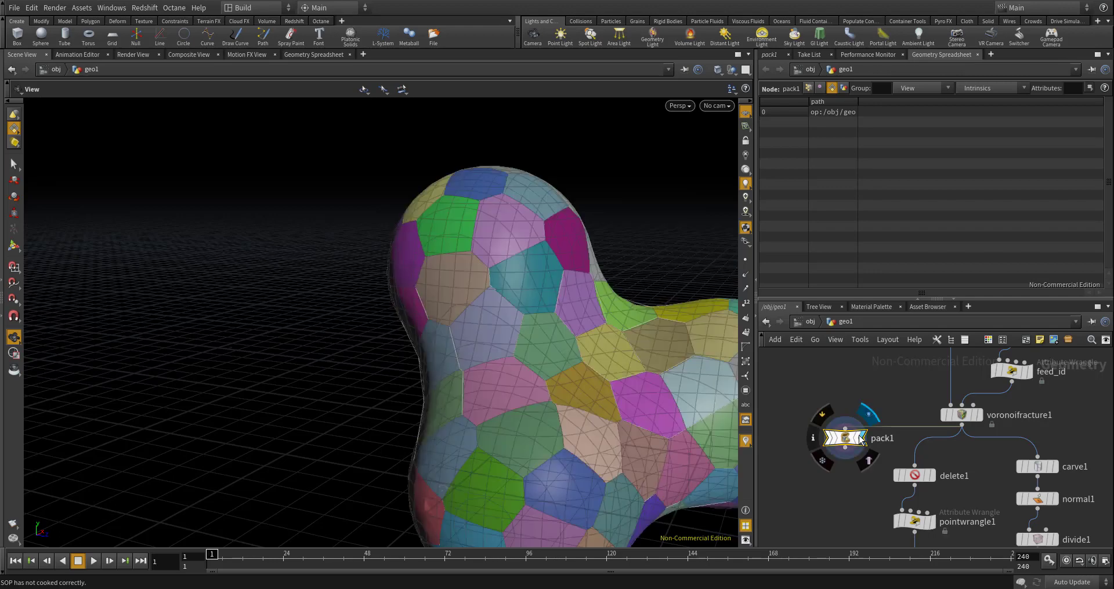
- Enable the Name Attribute on pack1 and check its packed primitives in the Geometry Spreadsheet
left_click(769, 55)
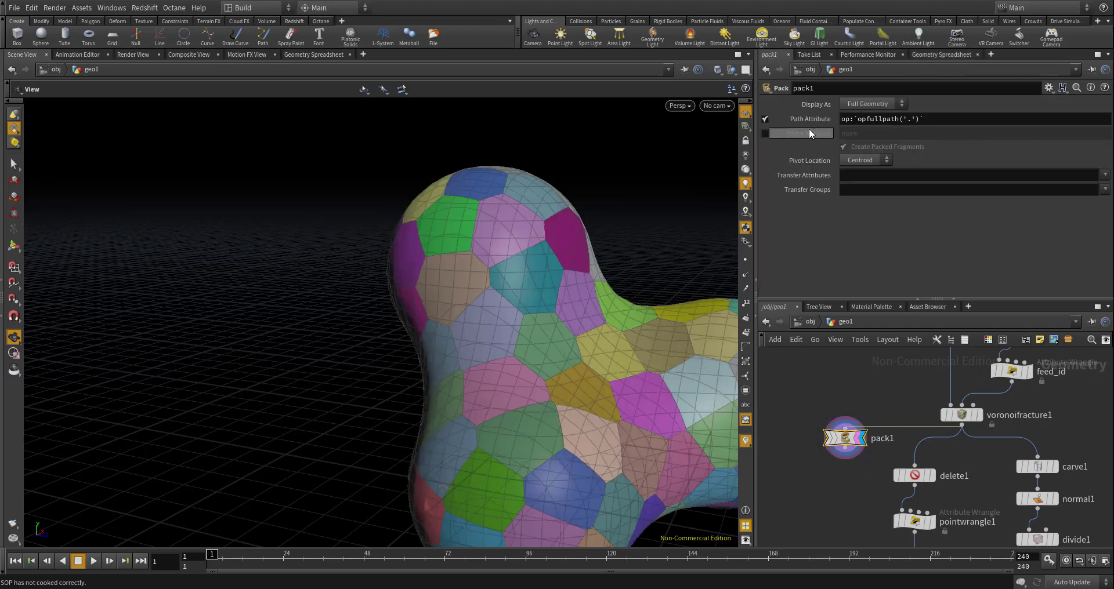
left_click(765, 133)
left_click(941, 55)
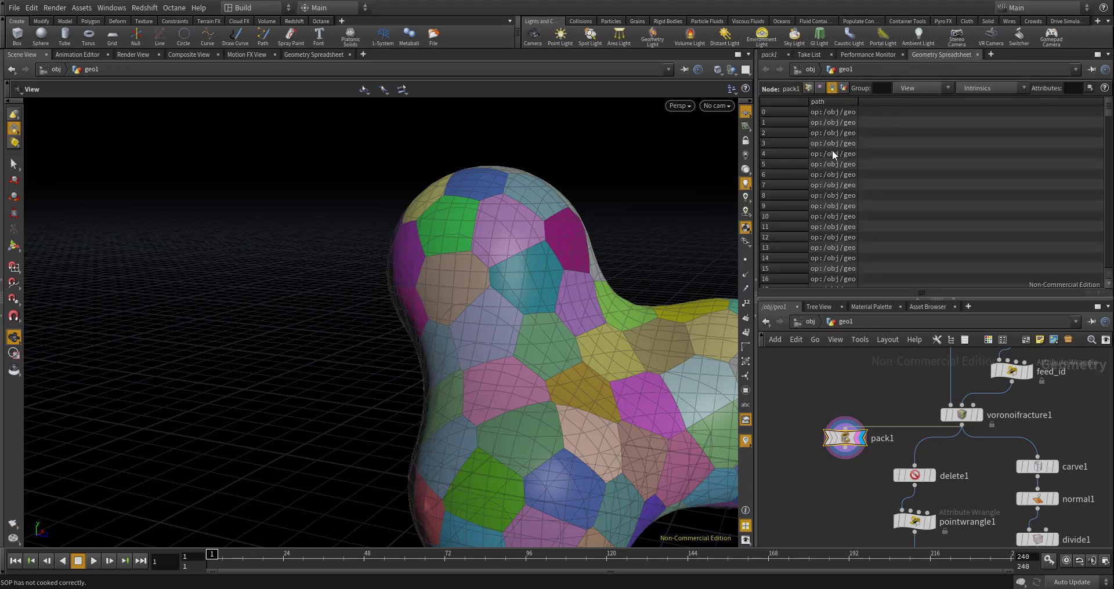
- Transfer the Cd attribute on pack1 and check its packed primitives in the Geometry Spreadsheet
left_click(771, 56)
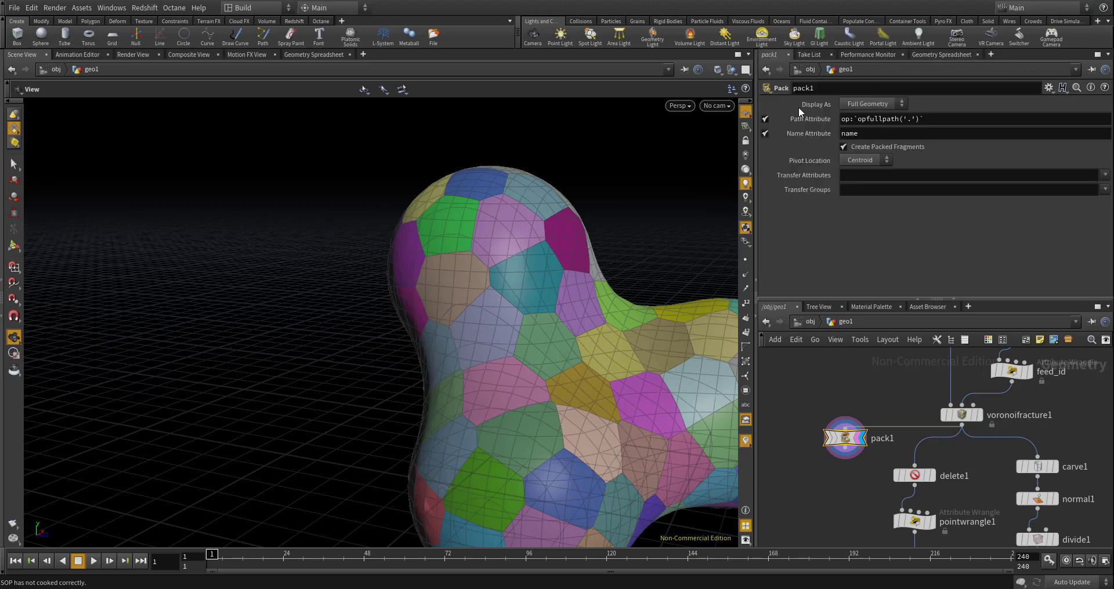
left_click(862, 180)
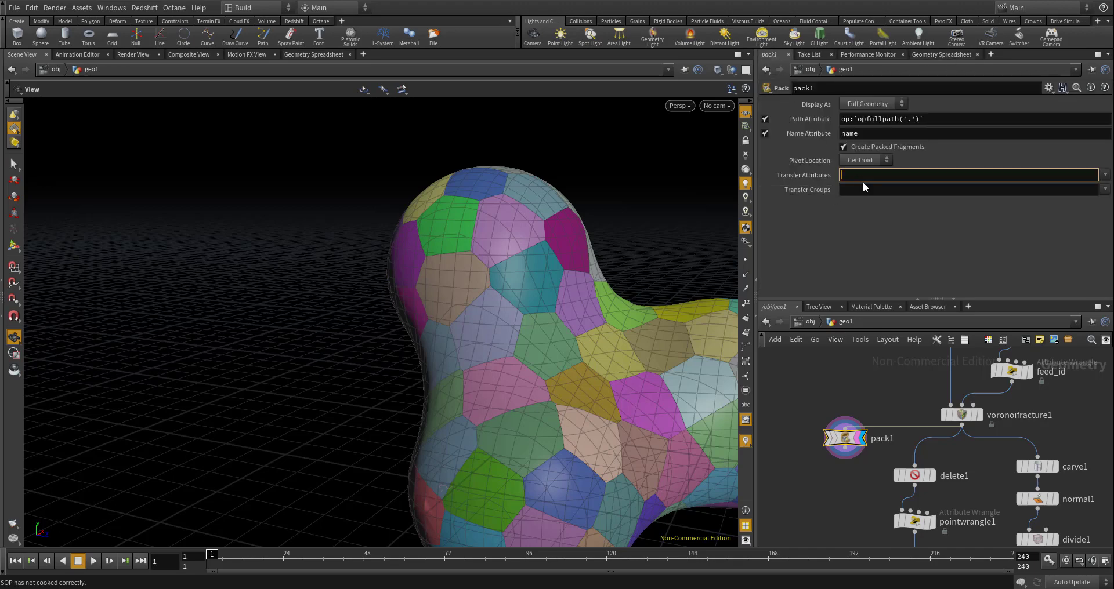
type("Cd")
key("Return")
left_click(920, 54)
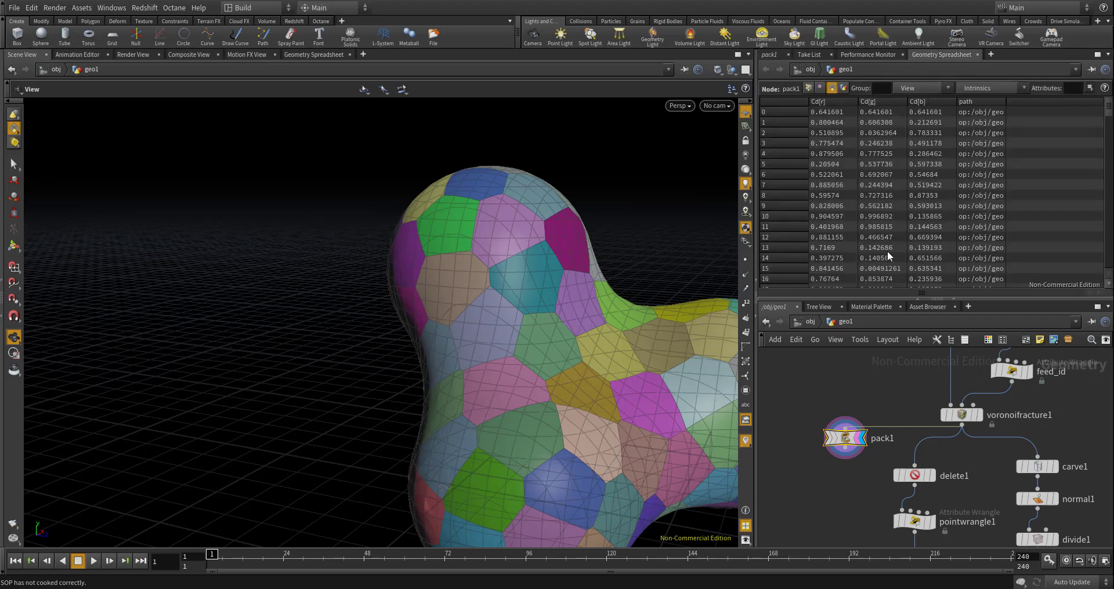
- Move the pack1 node down the network to sit beside ends1
scroll(869, 433, "up", 3)
scroll(839, 375, "down", 5)
left_click_drag(827, 385, 819, 471)
scroll(854, 456, "up", 4)
scroll(819, 471, "up", 3)
- Display ends1 and examine its primitive attributes in the Geometry Spreadsheet
mouse_move(1035, 473)
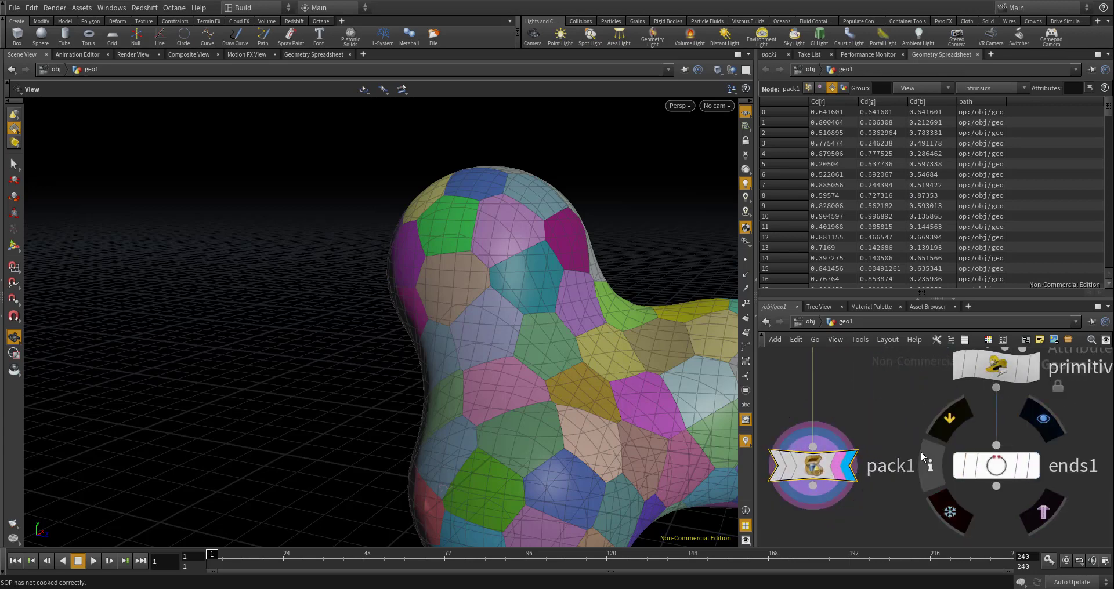
left_click(1038, 474)
left_click(1007, 475)
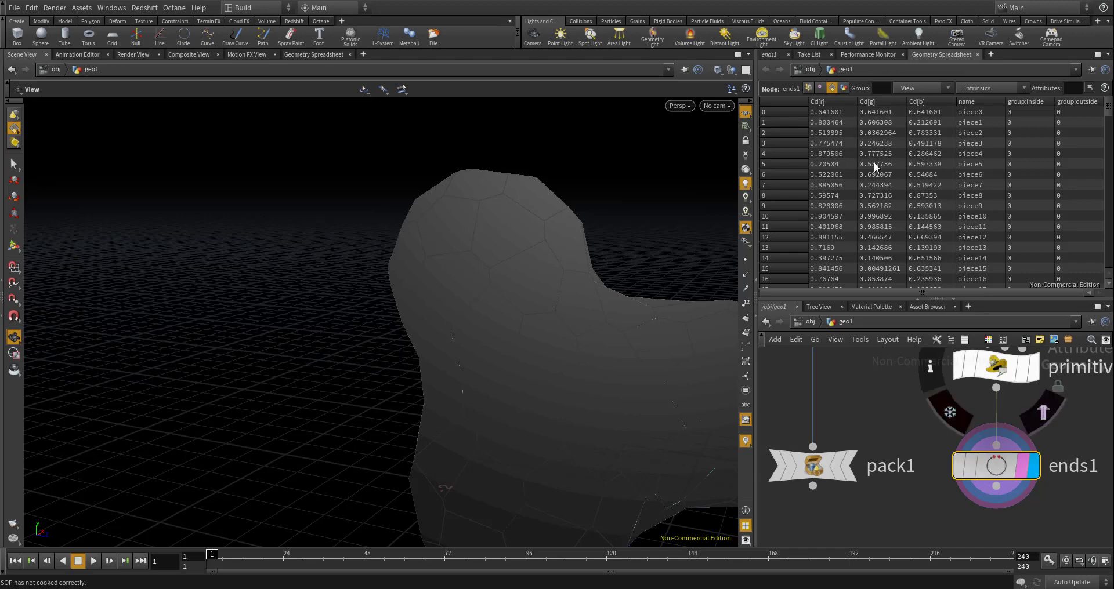
scroll(873, 168, "down", 6)
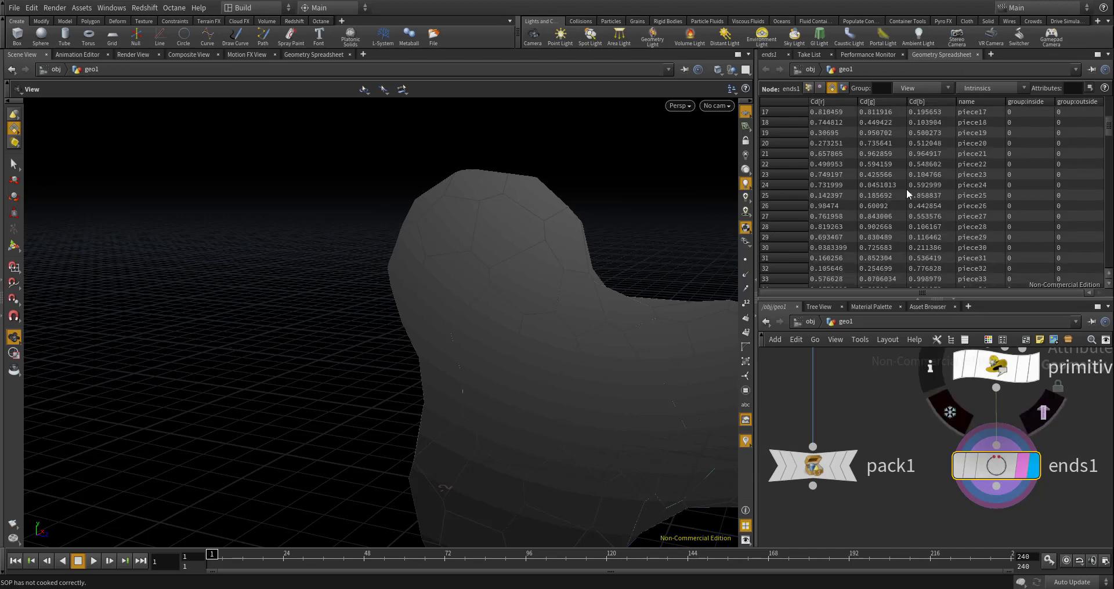
left_click_drag(1110, 128, 1110, 107)
scroll(900, 381, "down", 5)
scroll(914, 381, "up", 3)
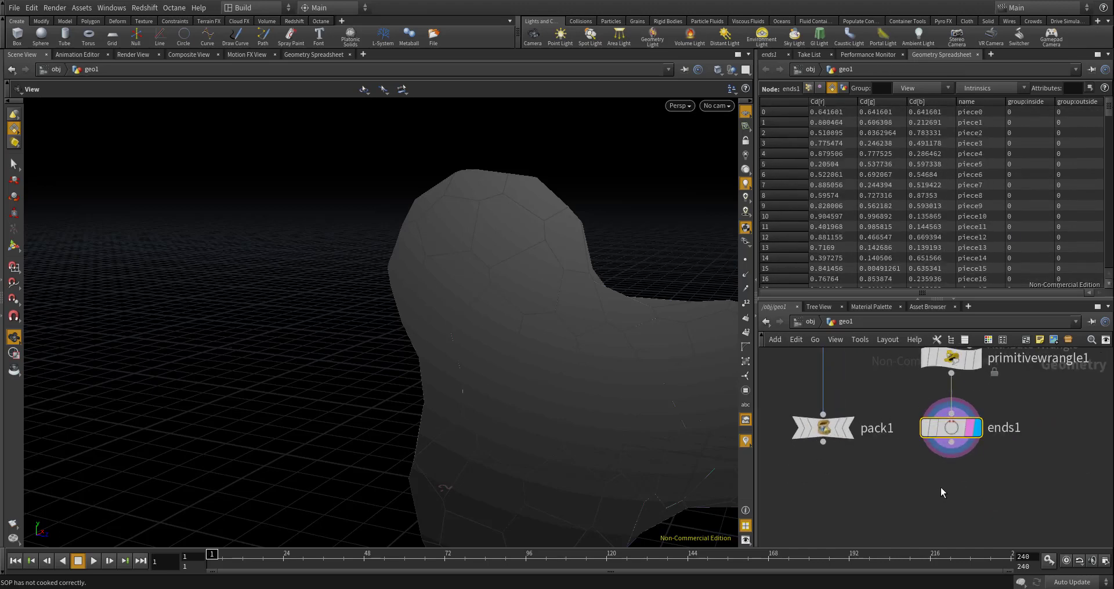
- Add a Normal node after ends1 and display it
key("Tab")
type("normal")
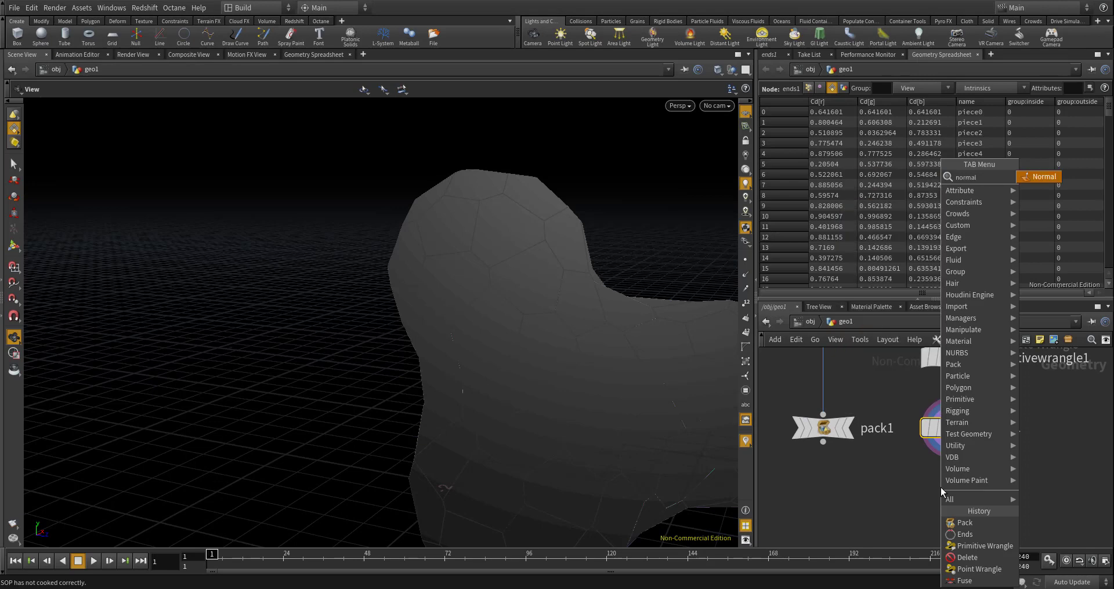
key("Return")
left_click(976, 476)
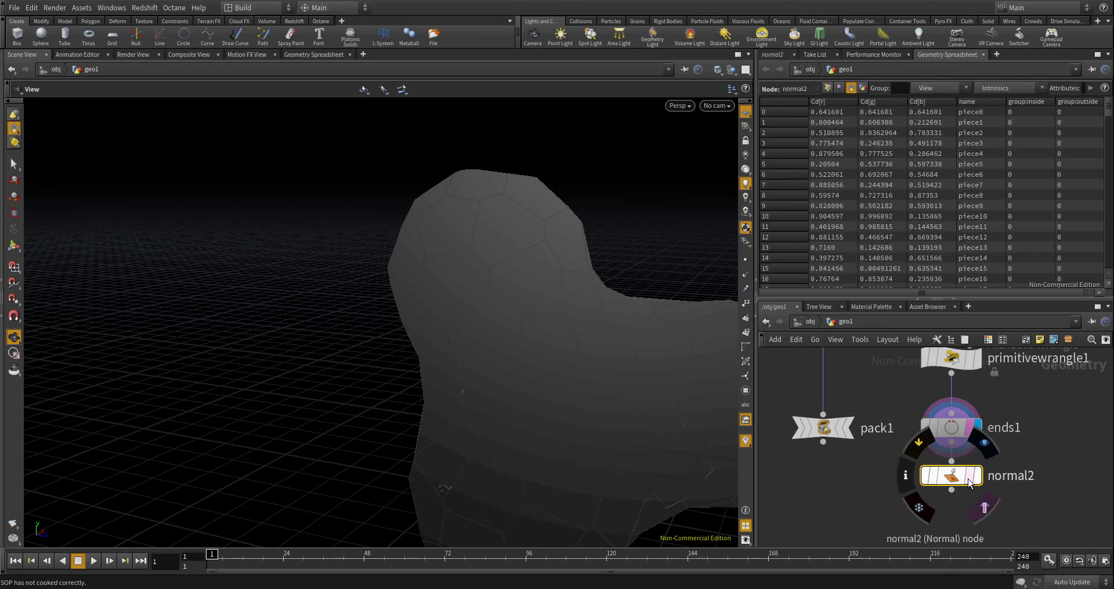
- Delete the pack1 node from the network
left_click(834, 422)
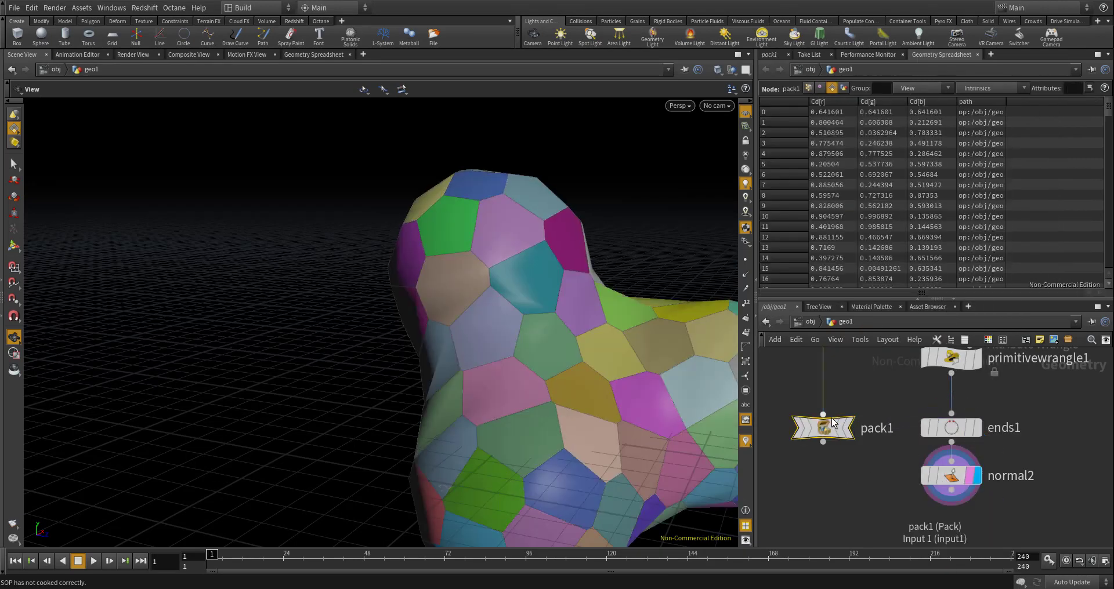
key("Delete")
left_click_drag(606, 357, 487, 355)
- Display voronoifracture1 and switch the viewport shading to a shaded mode without wireframe lines
scroll(418, 346, "up", 5)
scroll(874, 481, "down", 8)
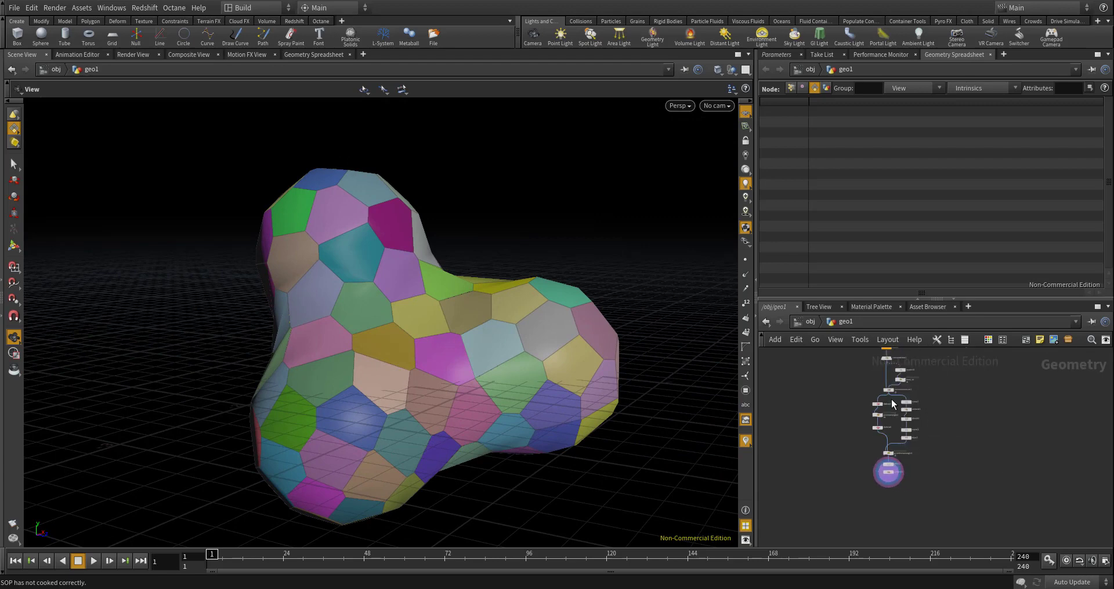
scroll(865, 416, "up", 8)
left_click(900, 378)
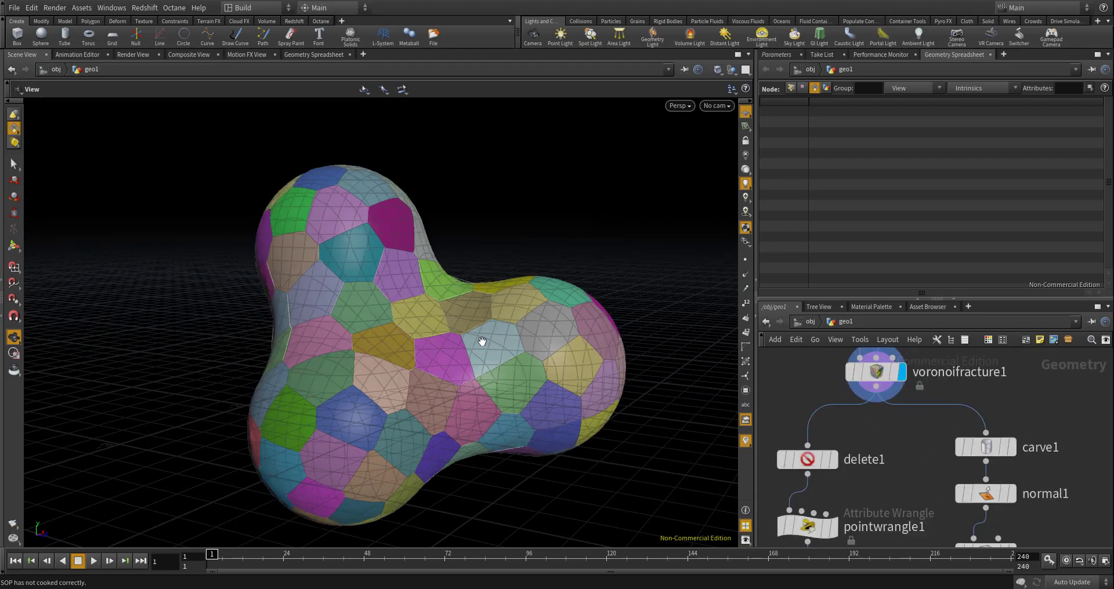
left_click(687, 110)
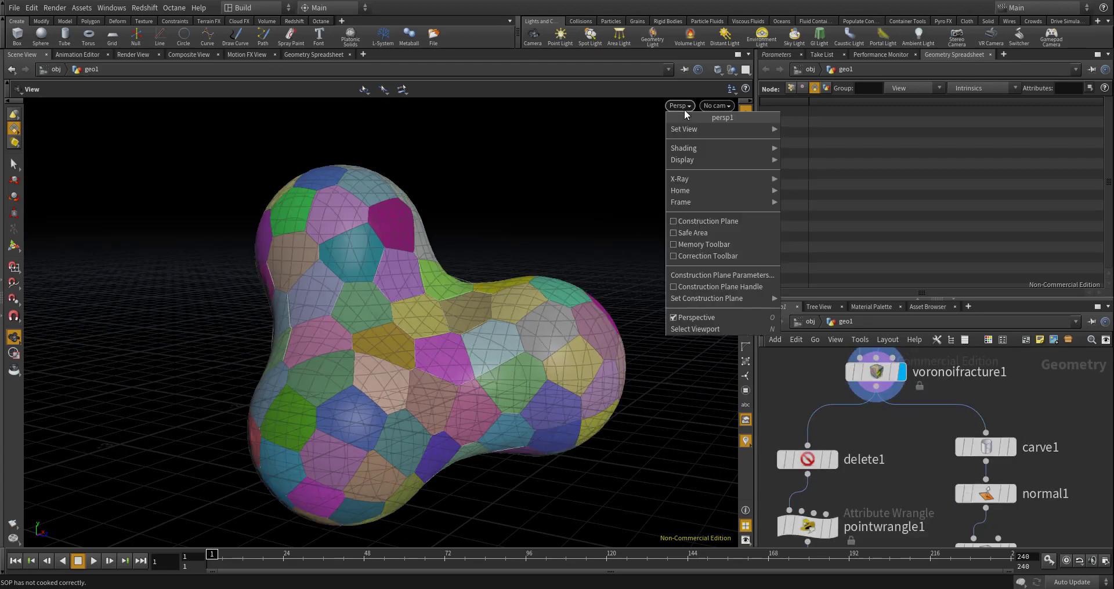
mouse_move(689, 149)
left_click(835, 242)
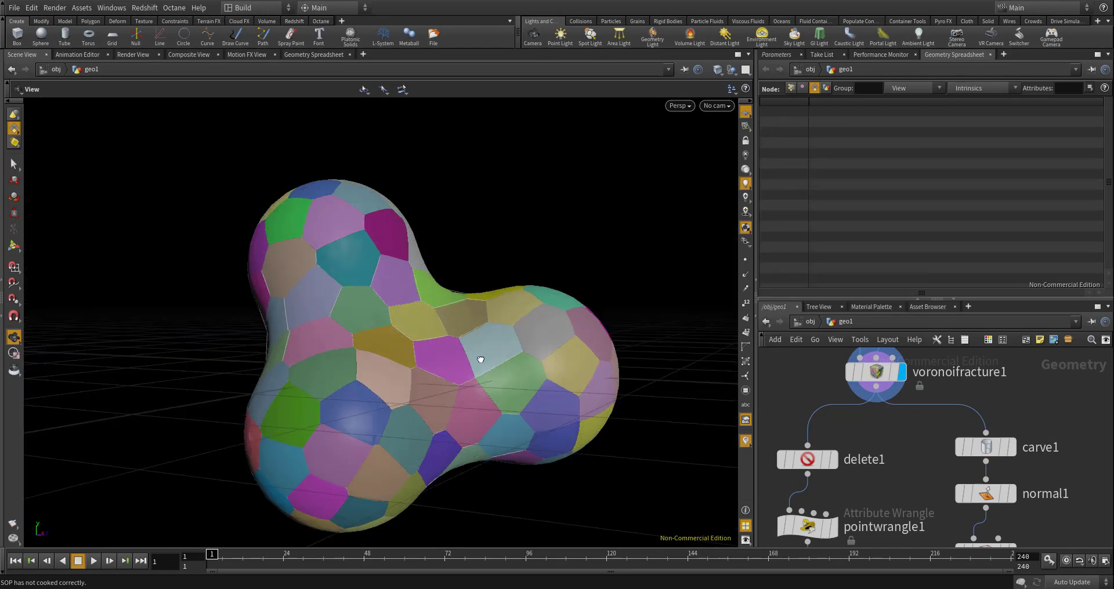
- Display normal2 again to compare the simplified closed polygons with the original fractured surface
scroll(460, 363, "up", 2)
scroll(933, 471, "down", 5)
scroll(933, 471, "up", 5)
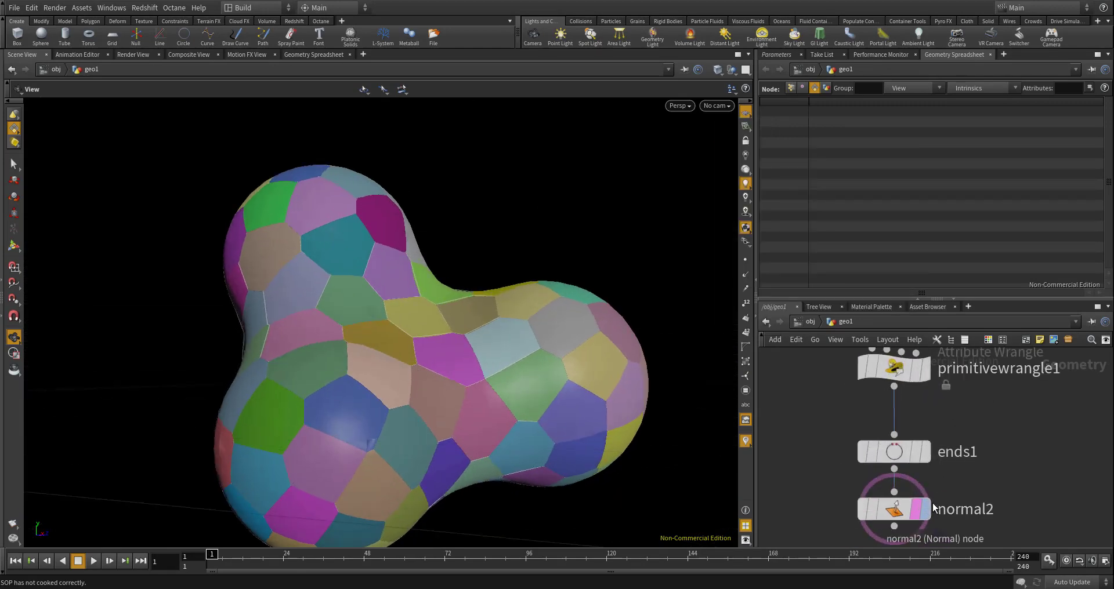
left_click(923, 508)
left_click_drag(382, 329, 457, 353)
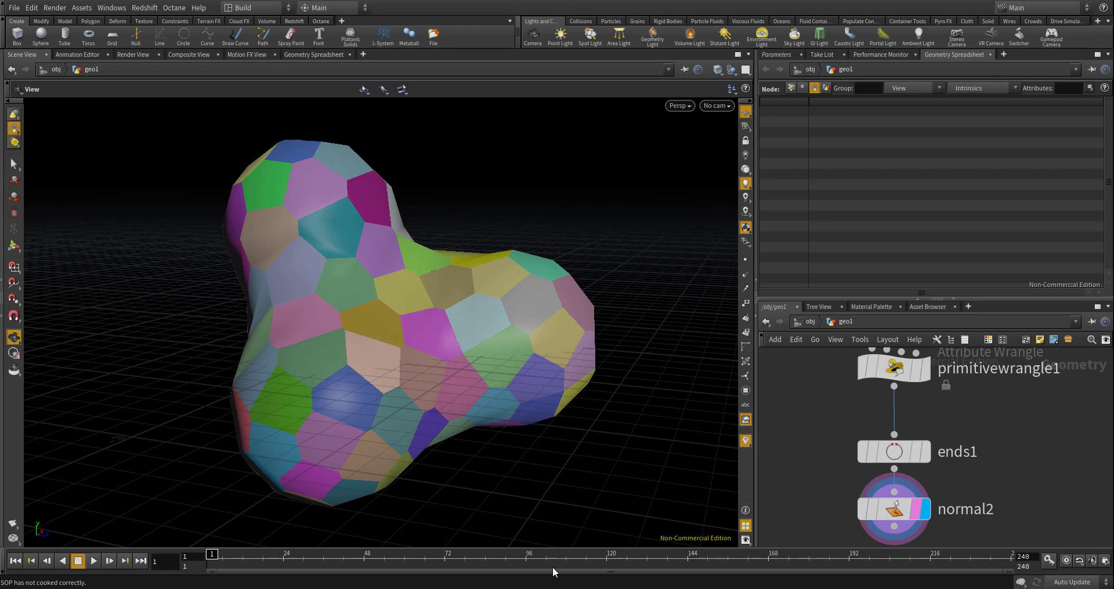